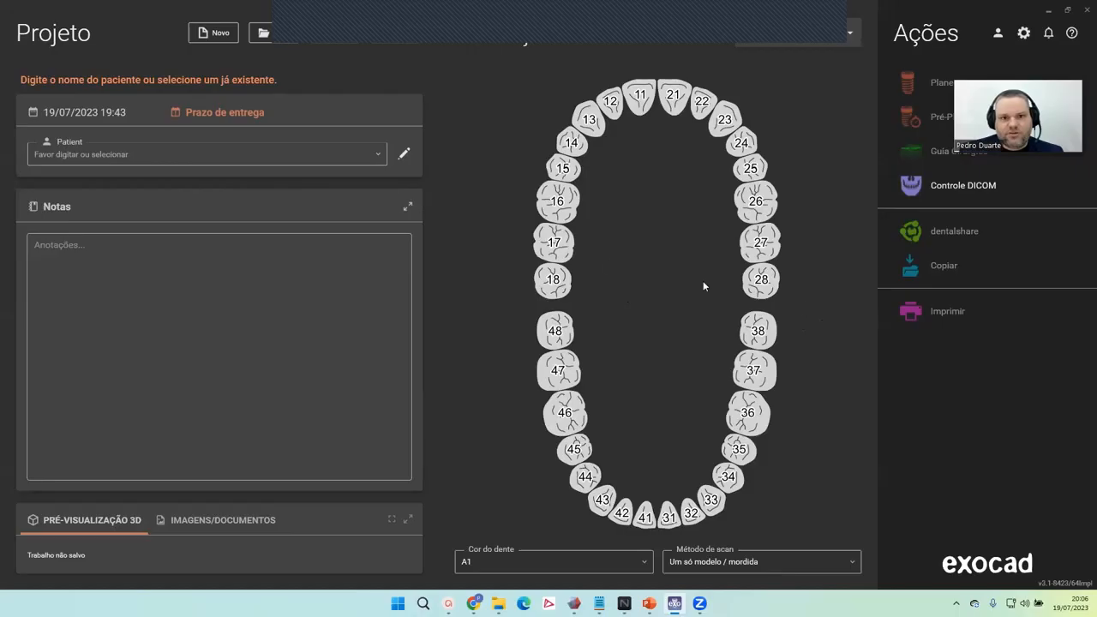
left_click(156, 161)
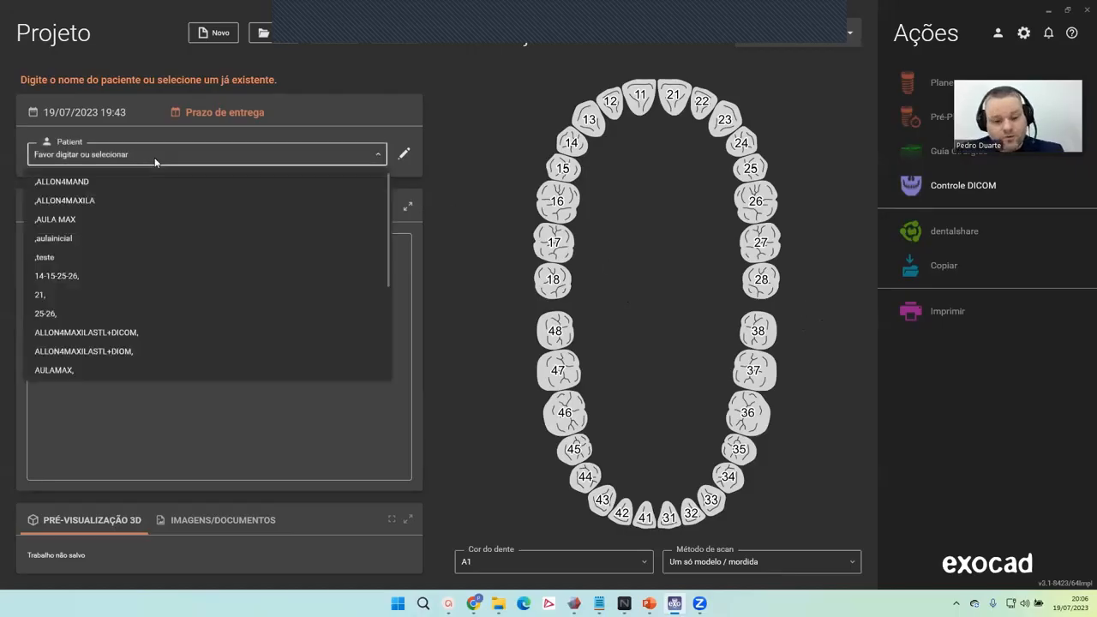
type("TESTE")
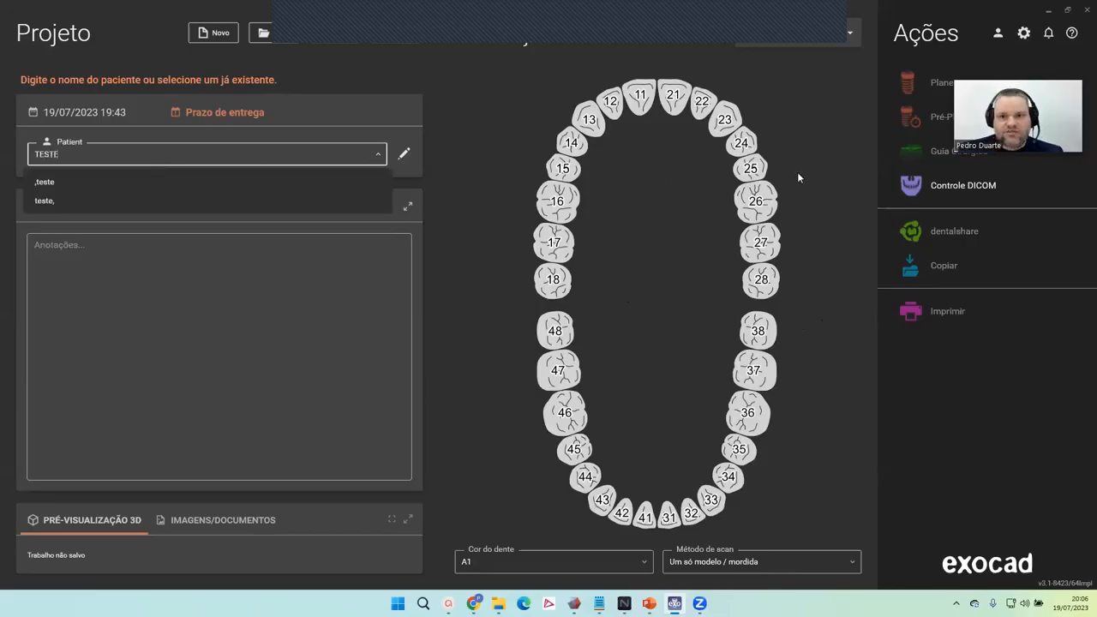
left_click(803, 168)
Step: Enter AULA EXOPLAN as the patient of the new project
left_click(141, 153)
type("AUAL")
key("BackSpace")
key("BackSpace")
key("BackSpace")
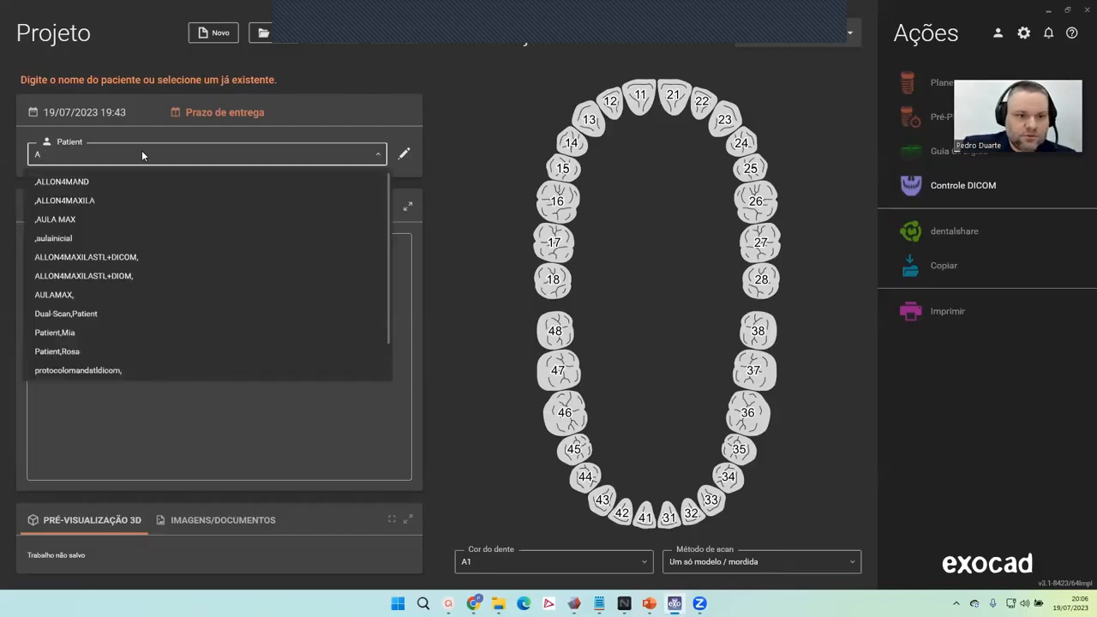
type("ULA EXOPLAN")
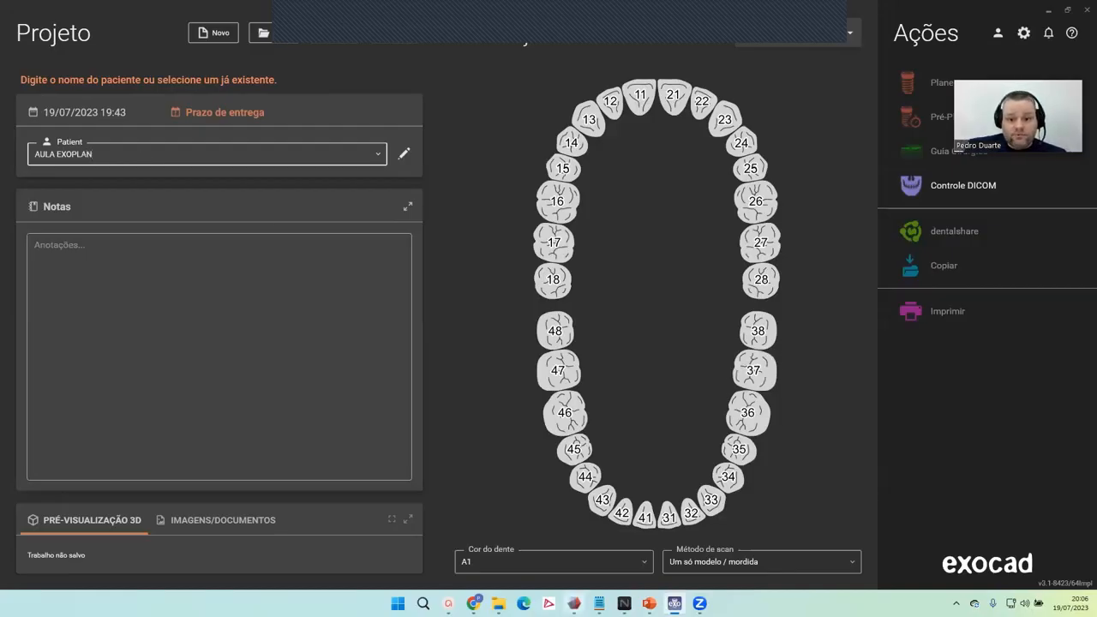
Step: Switch to File Explorer and open the mandíbula, maxila encerada and maxila files from the STL folder in 3Shape 3D Viewer
left_click(498, 603)
double_click(612, 304)
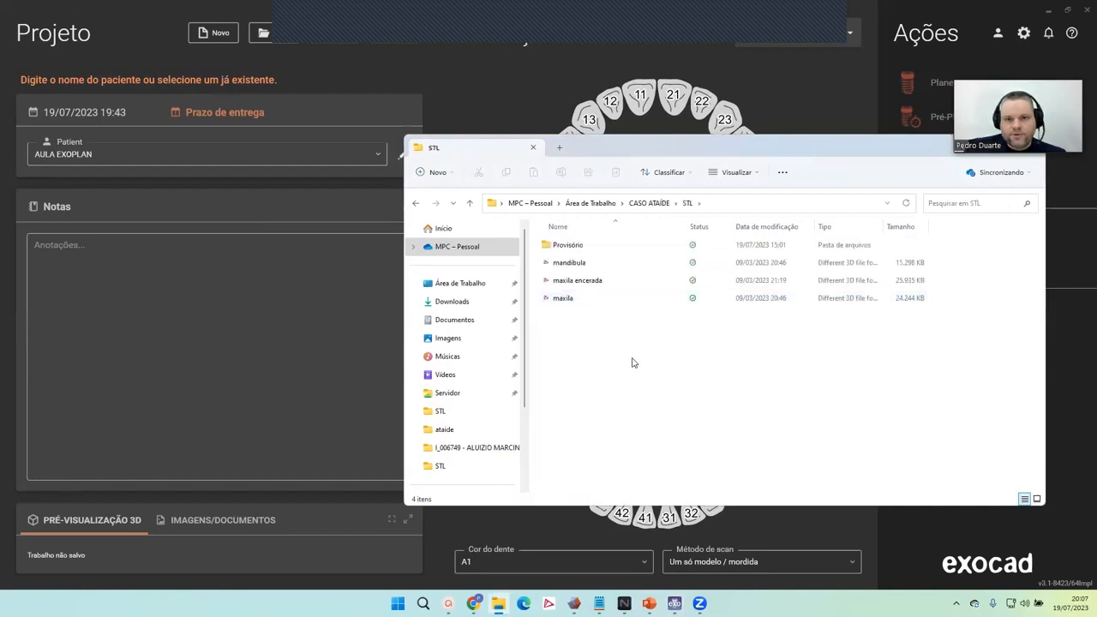
left_click_drag(586, 392, 595, 272)
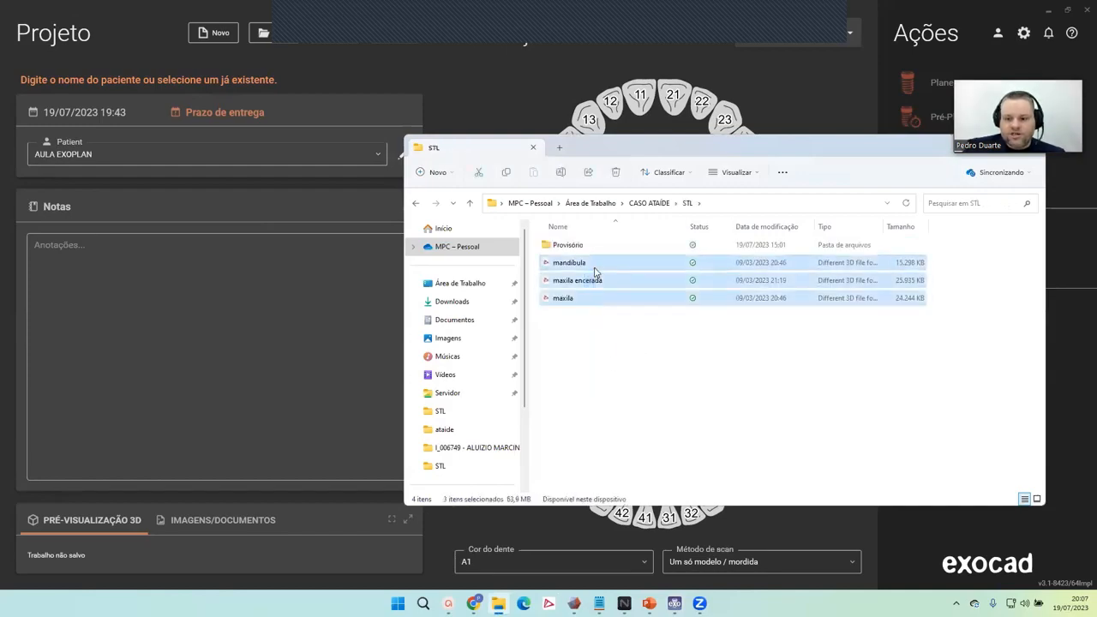
double_click(552, 266)
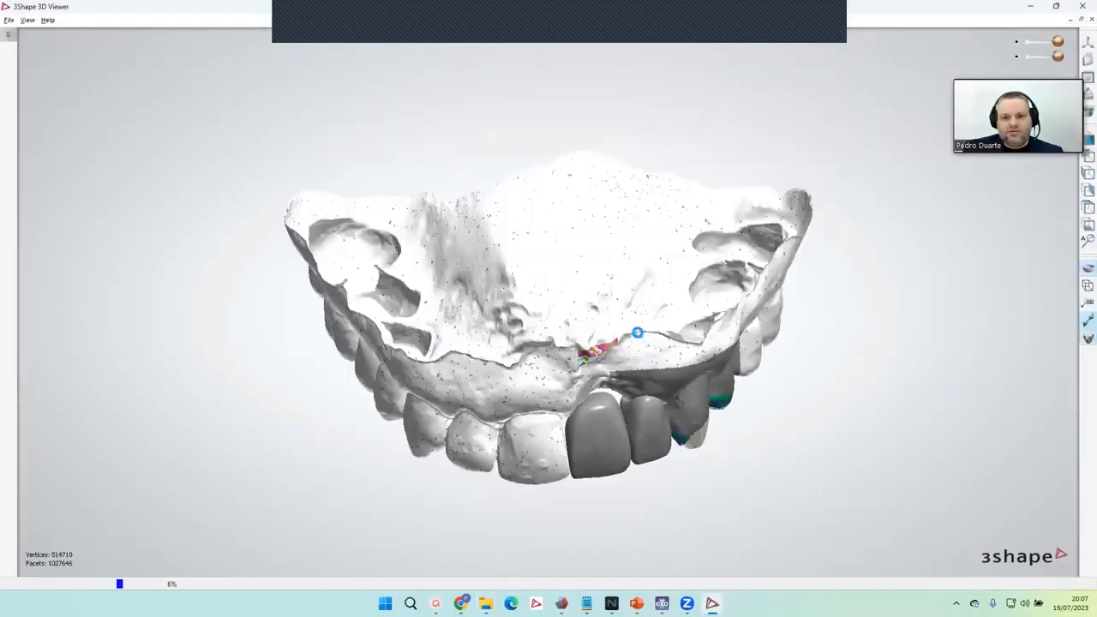
Step: Examine the mandible, maxilla and waxed maxilla scans by showing and hiding individual models and rotating the view
left_click(1016, 56)
left_click(1016, 42)
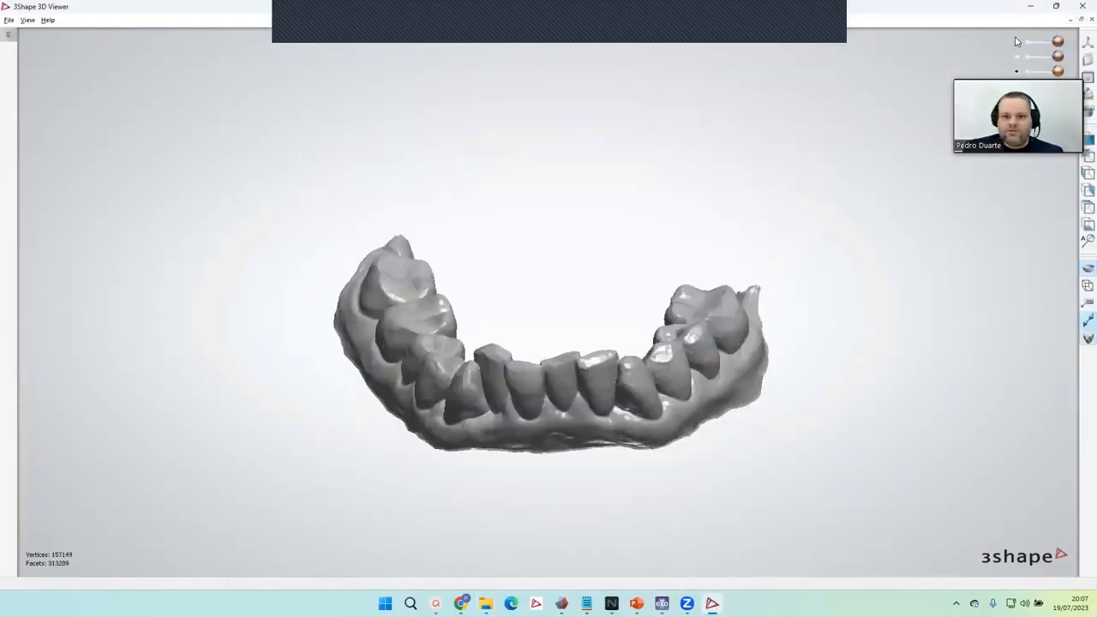
left_click(1016, 56)
left_click(1016, 71)
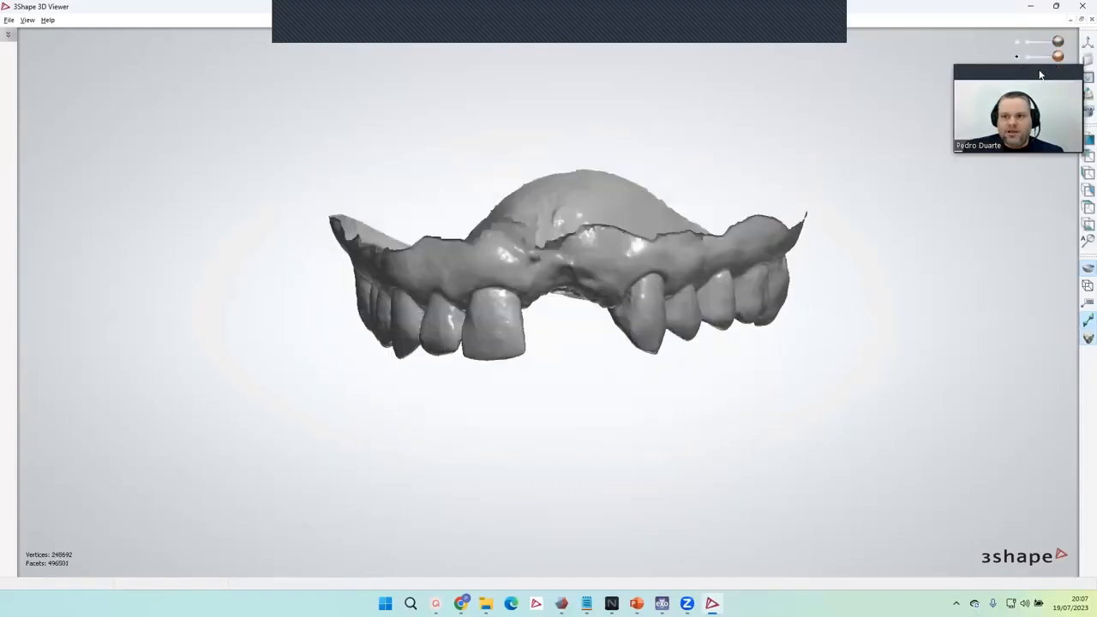
left_click(1015, 71)
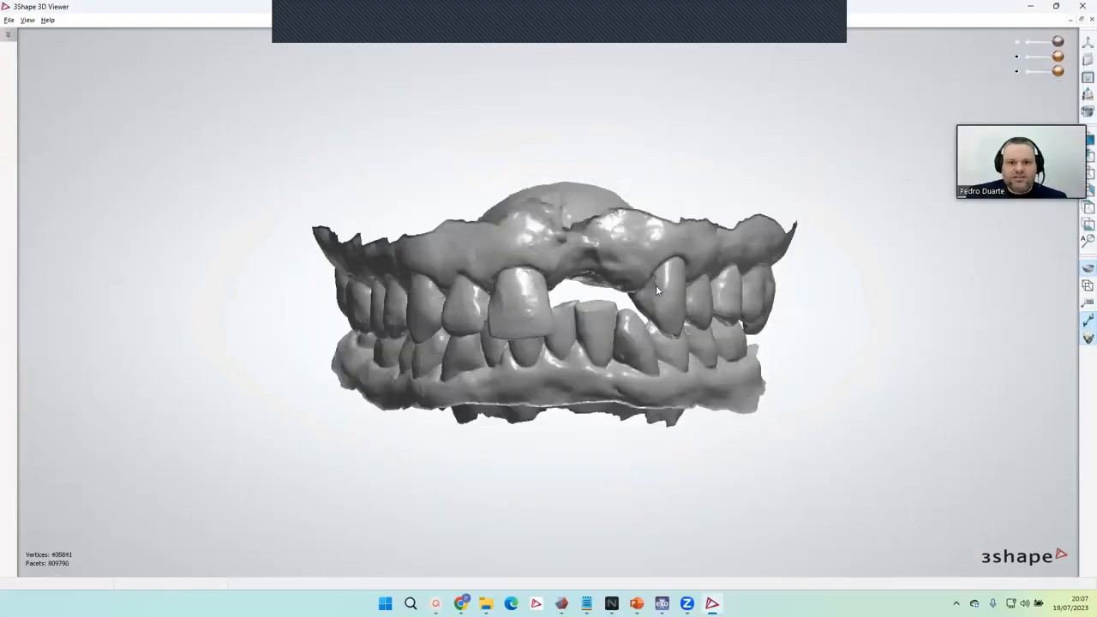
right_click_drag(656, 295, 706, 277)
scroll(679, 317, "down", 3)
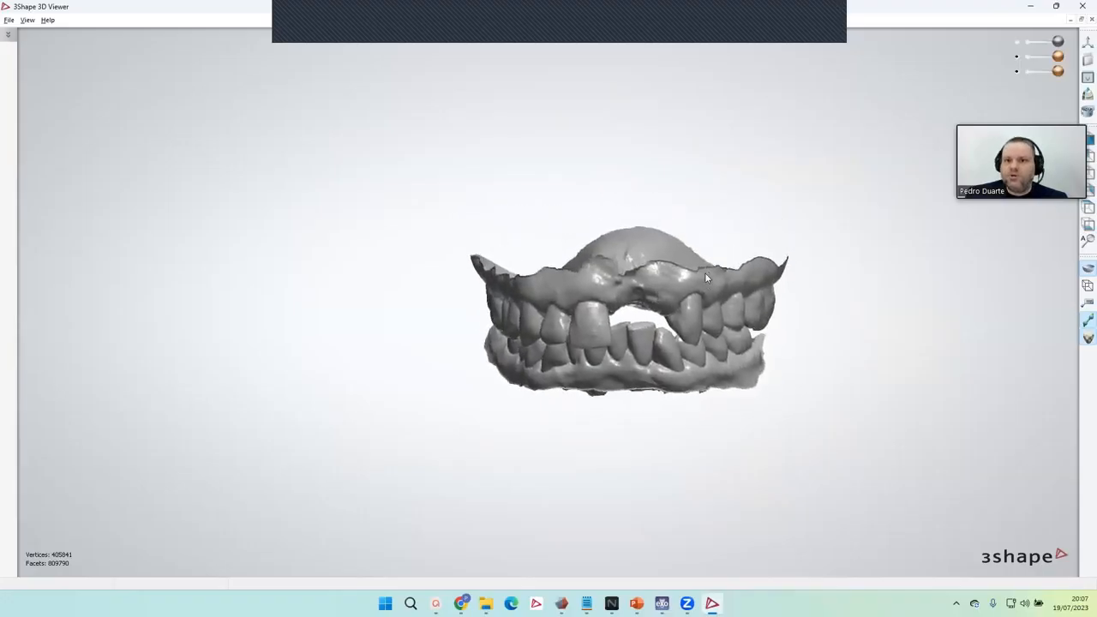
Step: Close the 3D viewer, copy the path of the STL folder, and return to the exocad project
left_click(1081, 6)
left_click(722, 379)
left_click(720, 212)
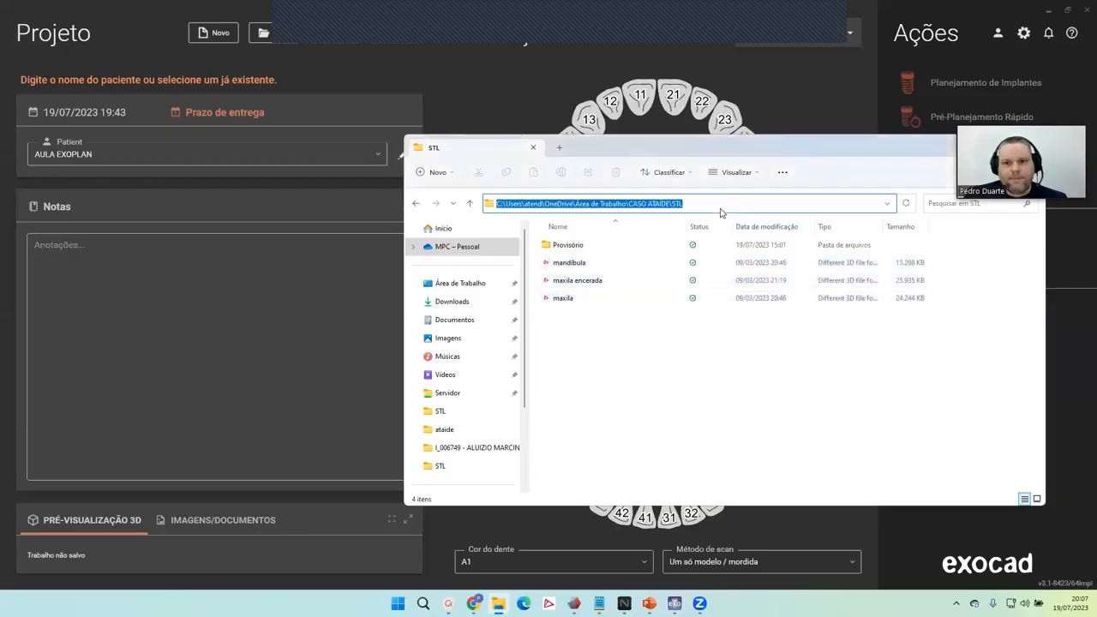
left_click(790, 103)
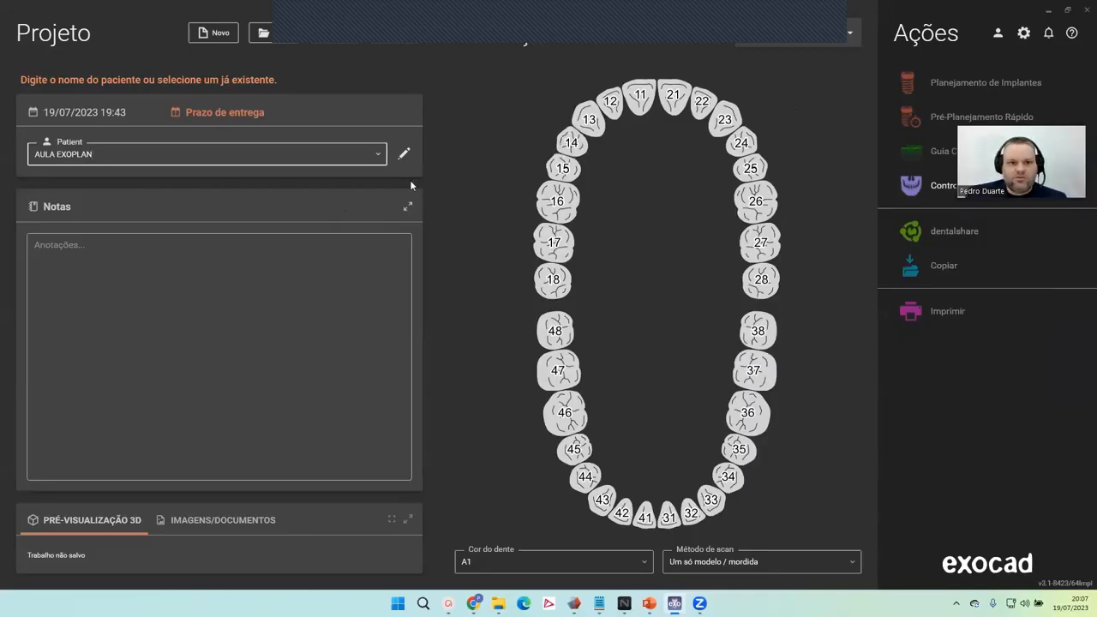
left_click(125, 255)
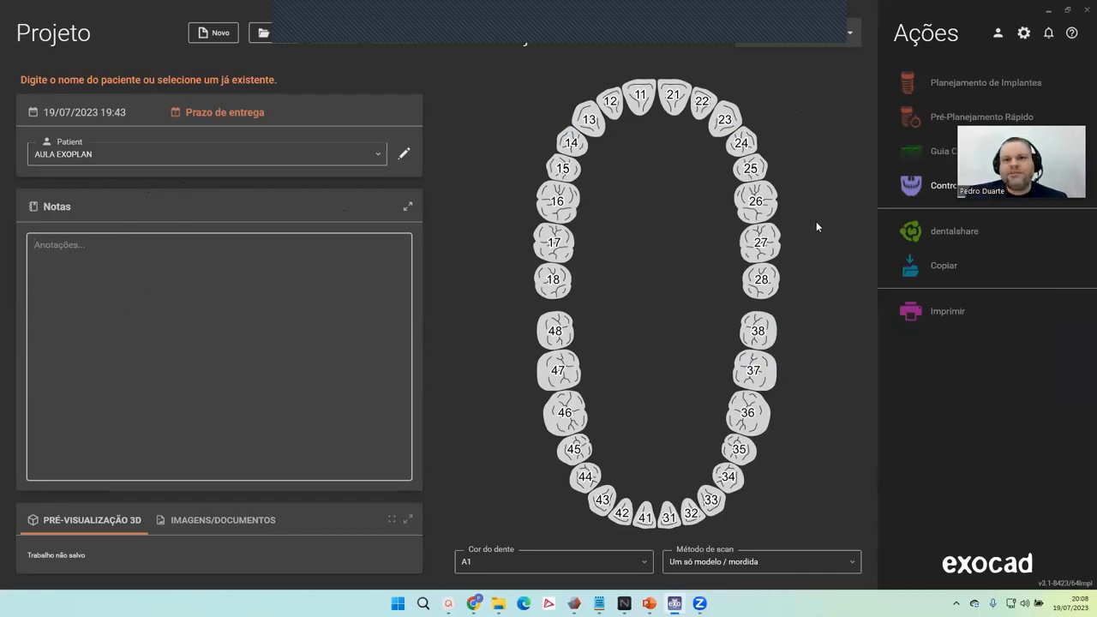
Step: Define tooth 21 as an anatomical pontic (Pôntico anatômico) in Compósito, without virtual gingiva
left_click(676, 98)
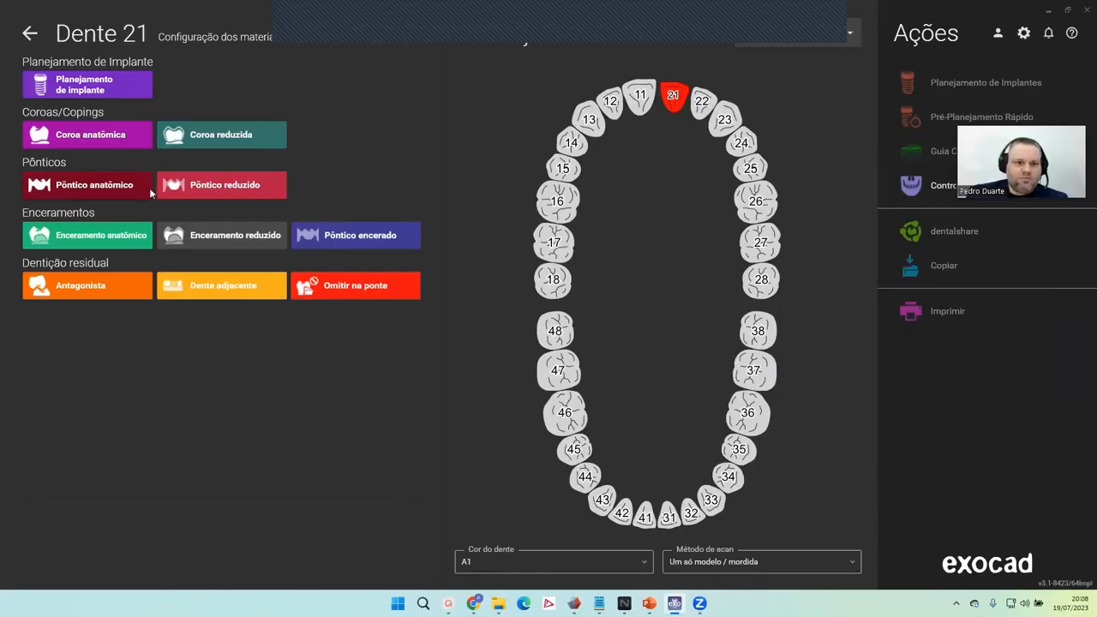
left_click(93, 188)
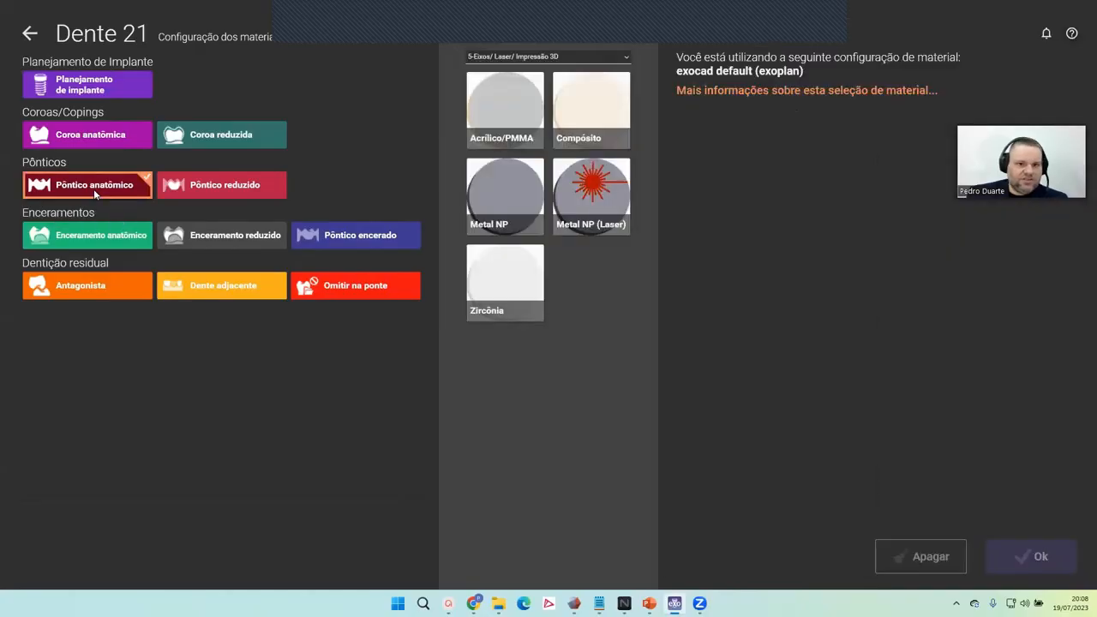
left_click(586, 140)
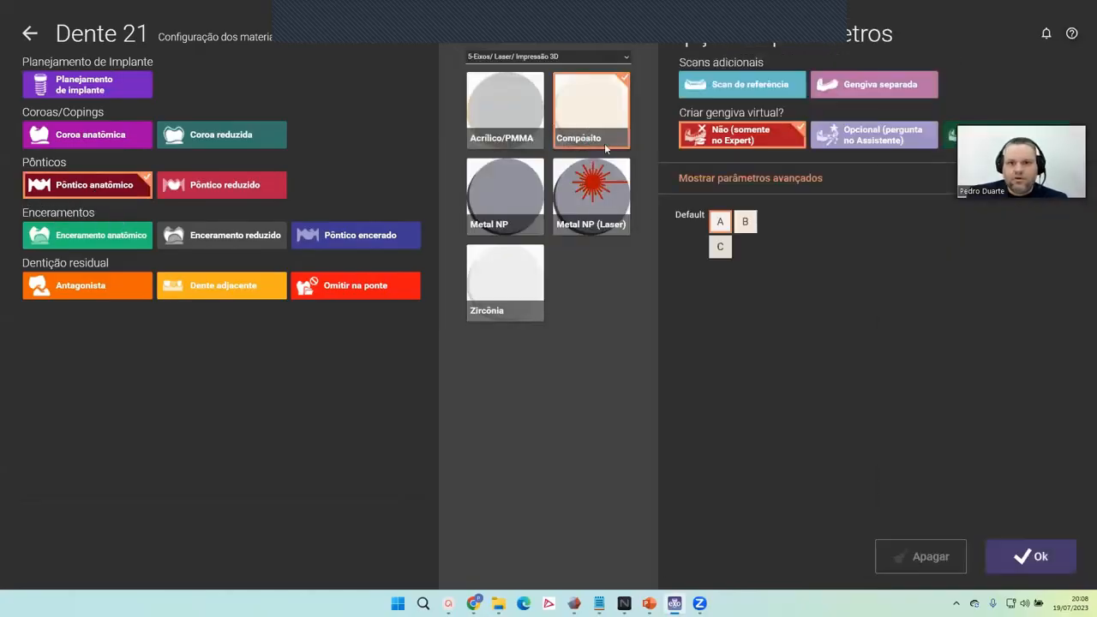
left_click(1013, 548)
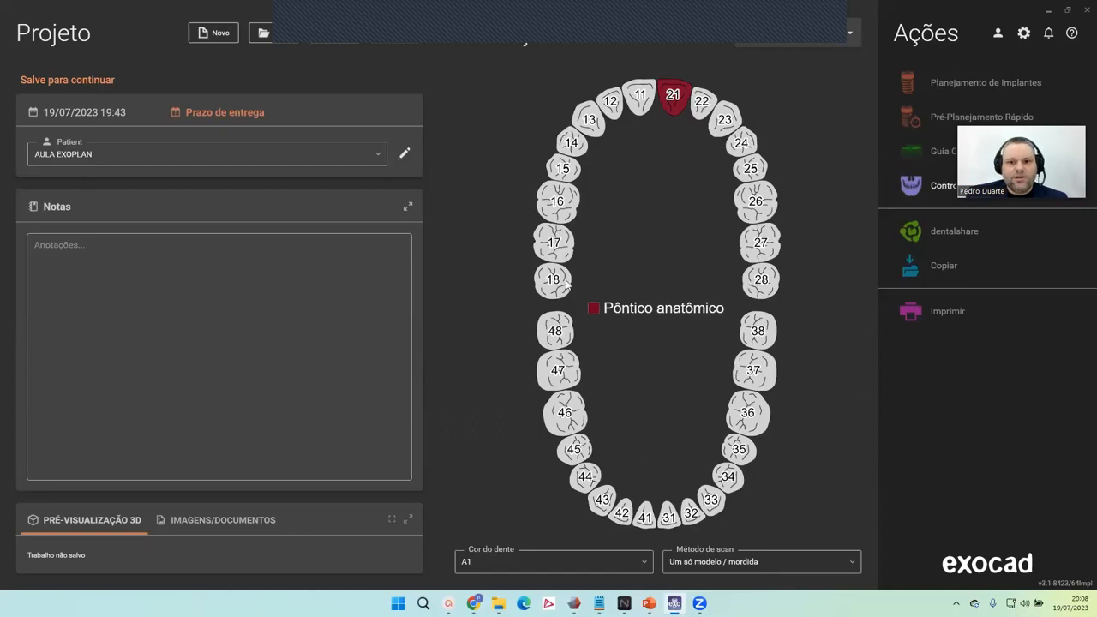
left_click(672, 96)
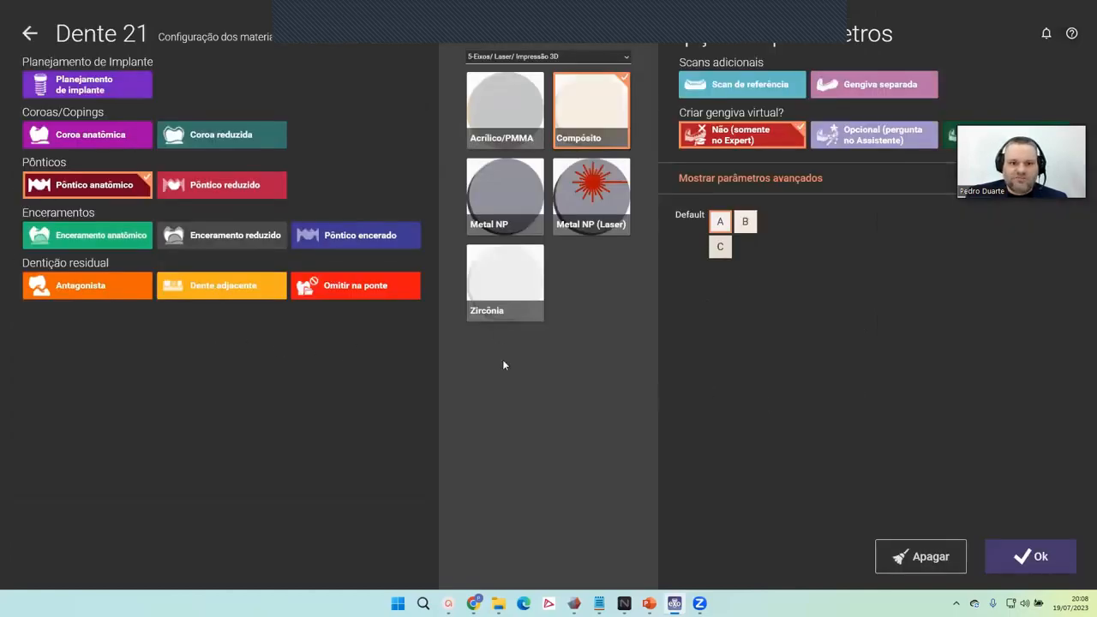
left_click(1024, 556)
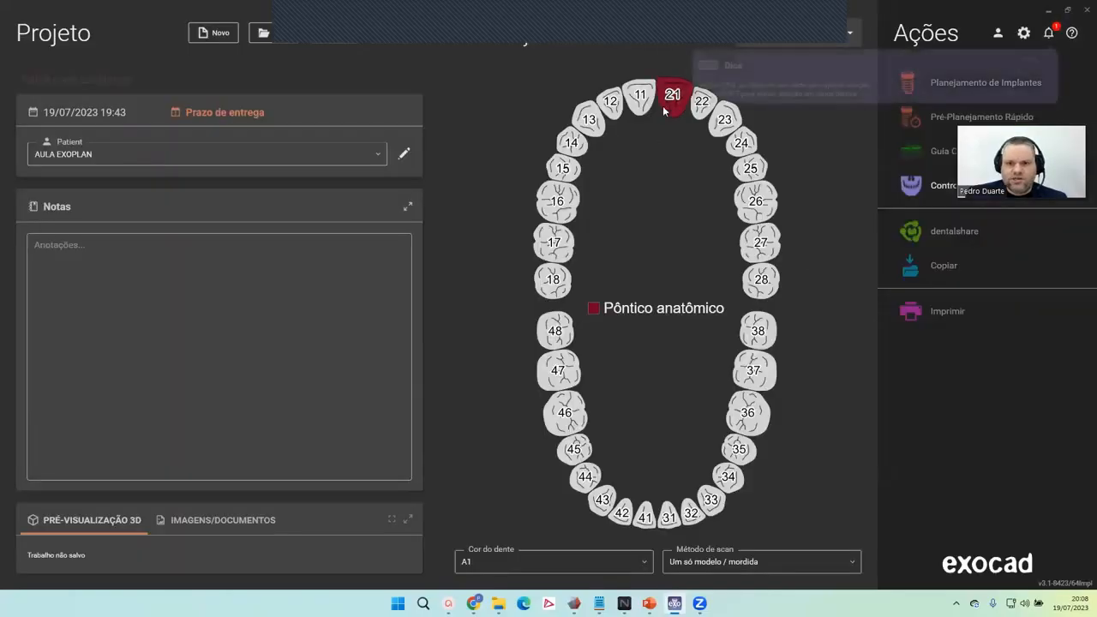
Step: Save the project and start implant planning (Planejamento de Implantes) for it
left_click(319, 41)
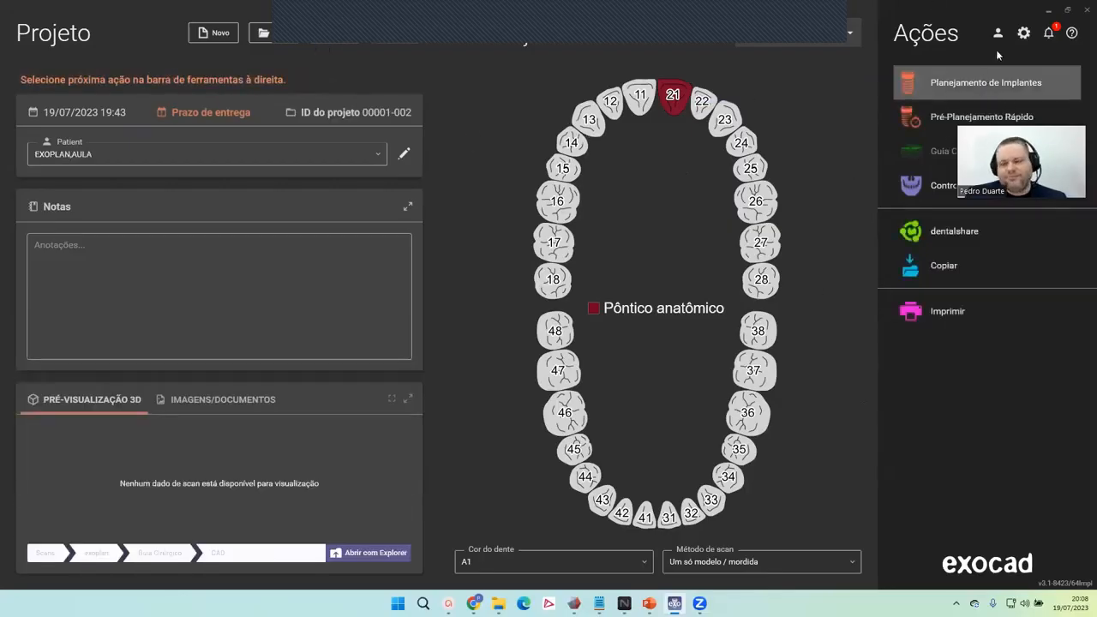
left_click(930, 97)
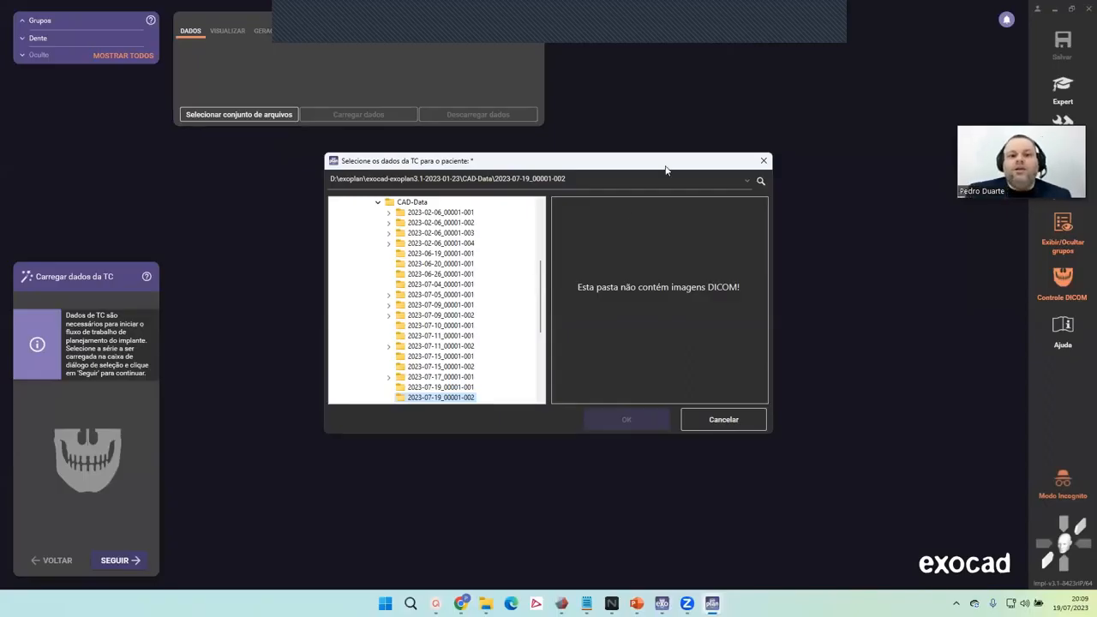
left_click_drag(666, 162, 657, 172)
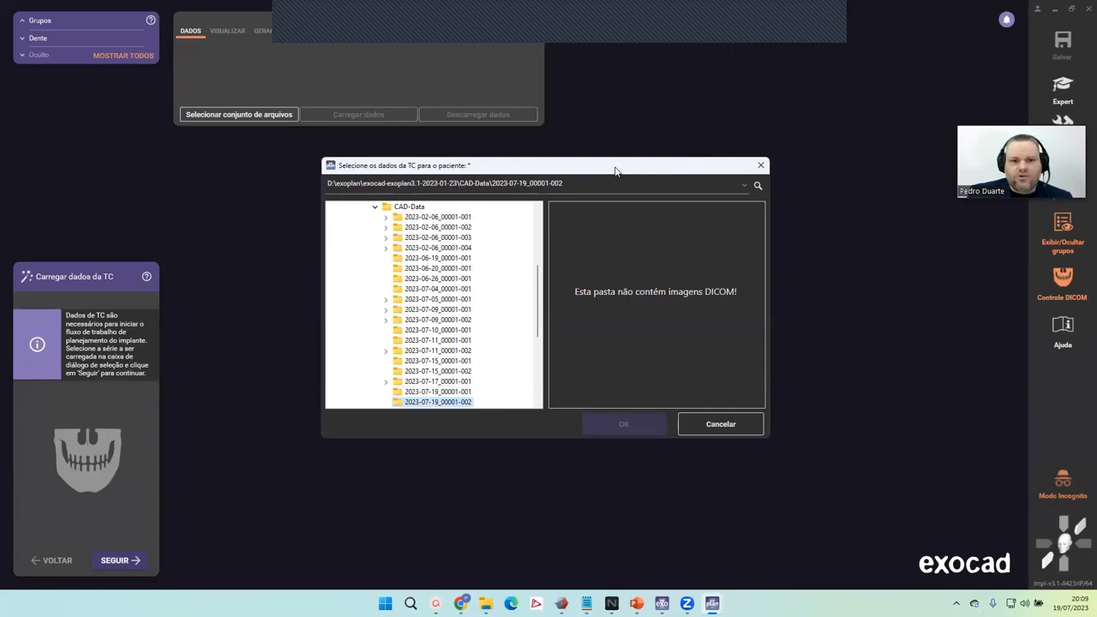
left_click_drag(614, 171, 618, 171)
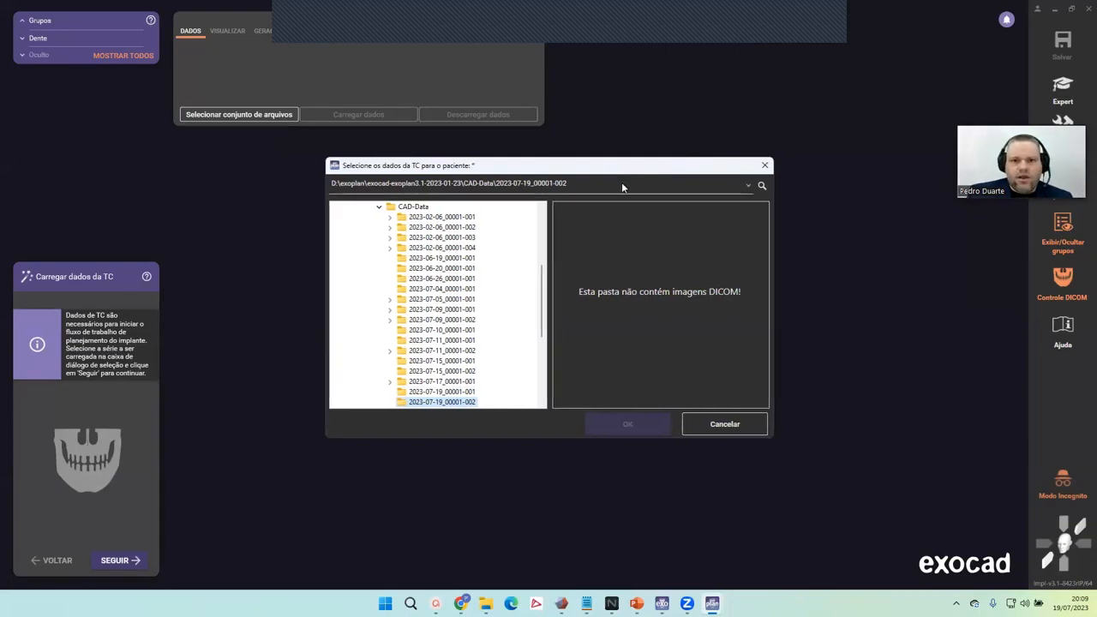
Step: Load the 401-image CT series from the dataset inside the case's DICOM folder
left_click(622, 183)
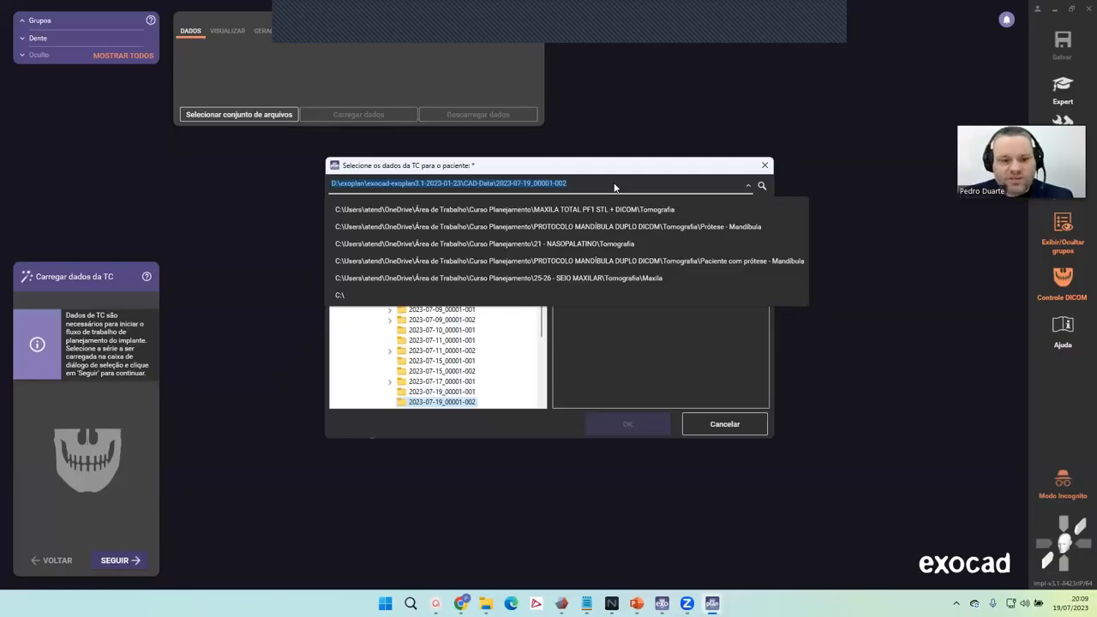
type("C:\\Users\\atend\\OneDrive\\Área de Trabalho\\CASO ATAÍDE\\STL")
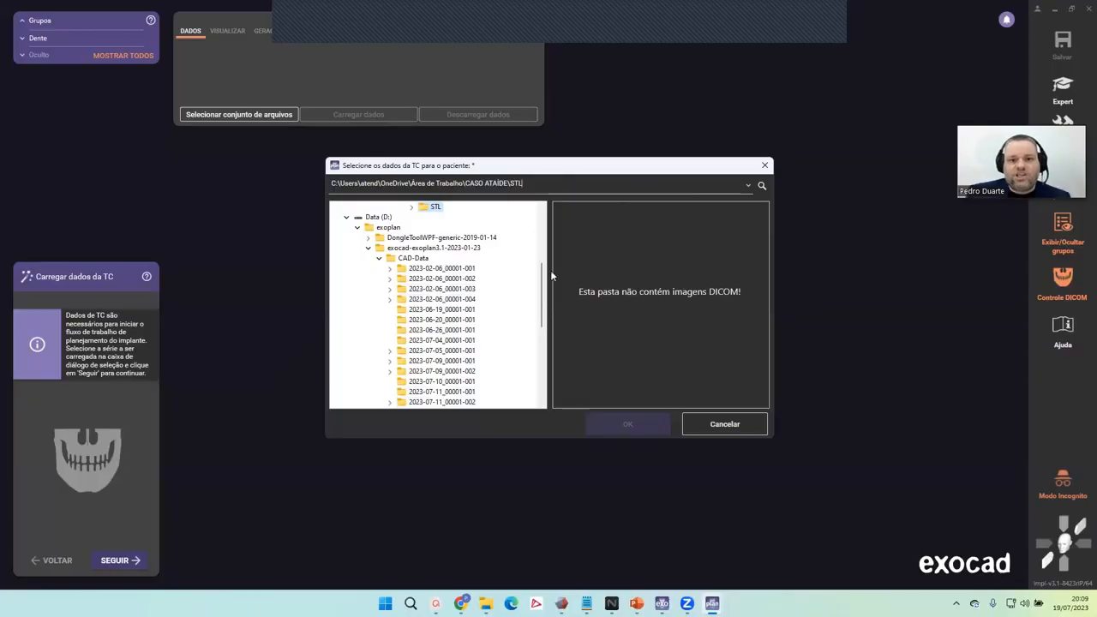
scroll(543, 271, "up", 2)
scroll(543, 271, "up", 1)
left_click(439, 227)
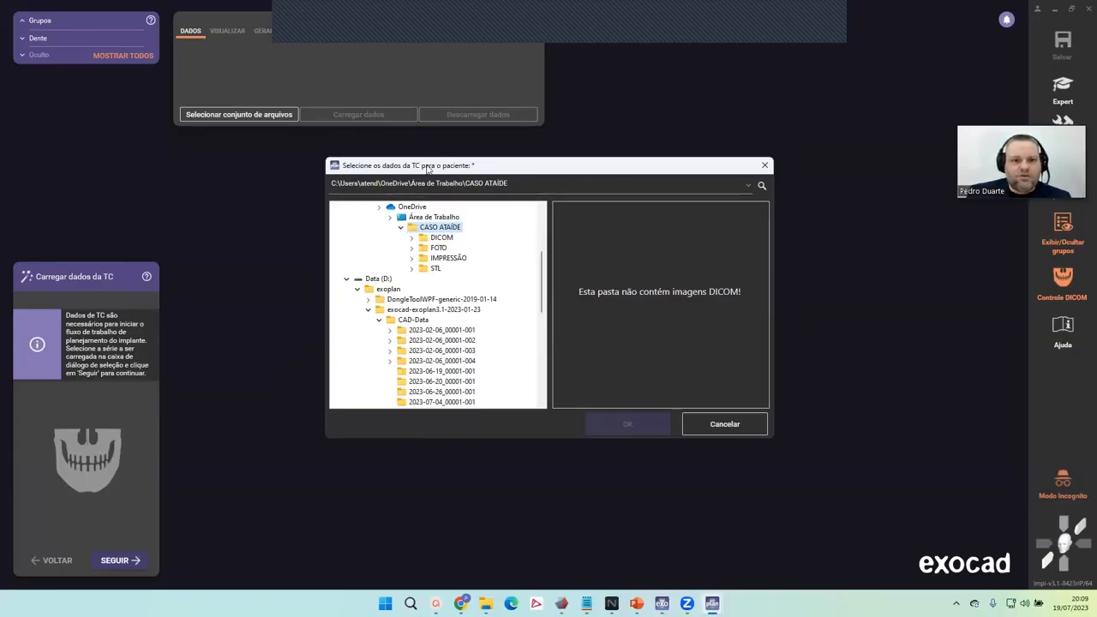
double_click(441, 239)
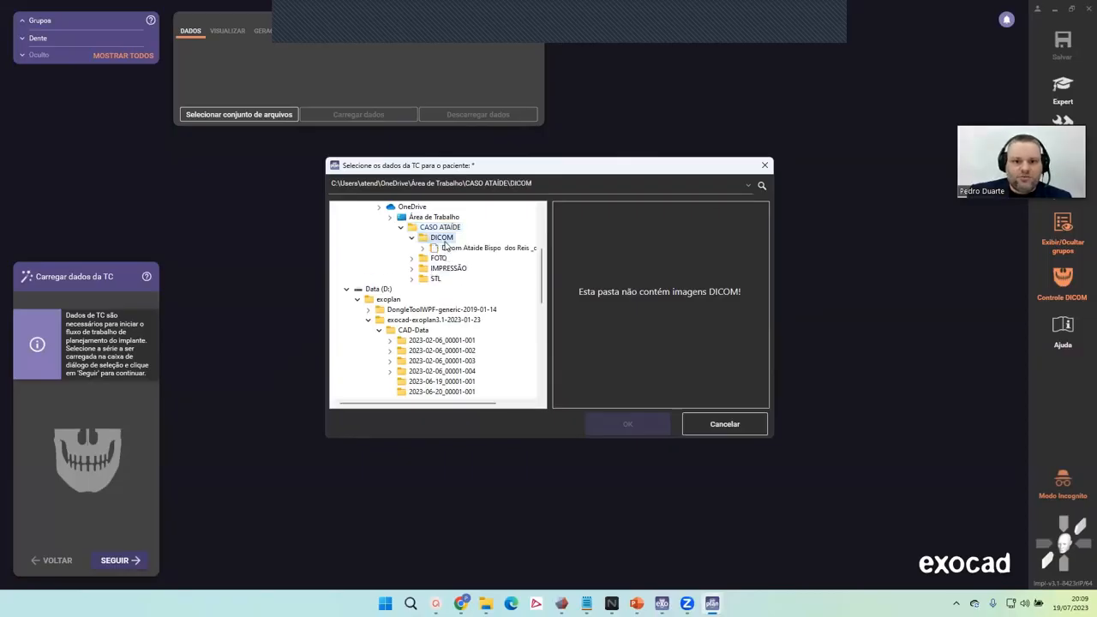
left_click(469, 247)
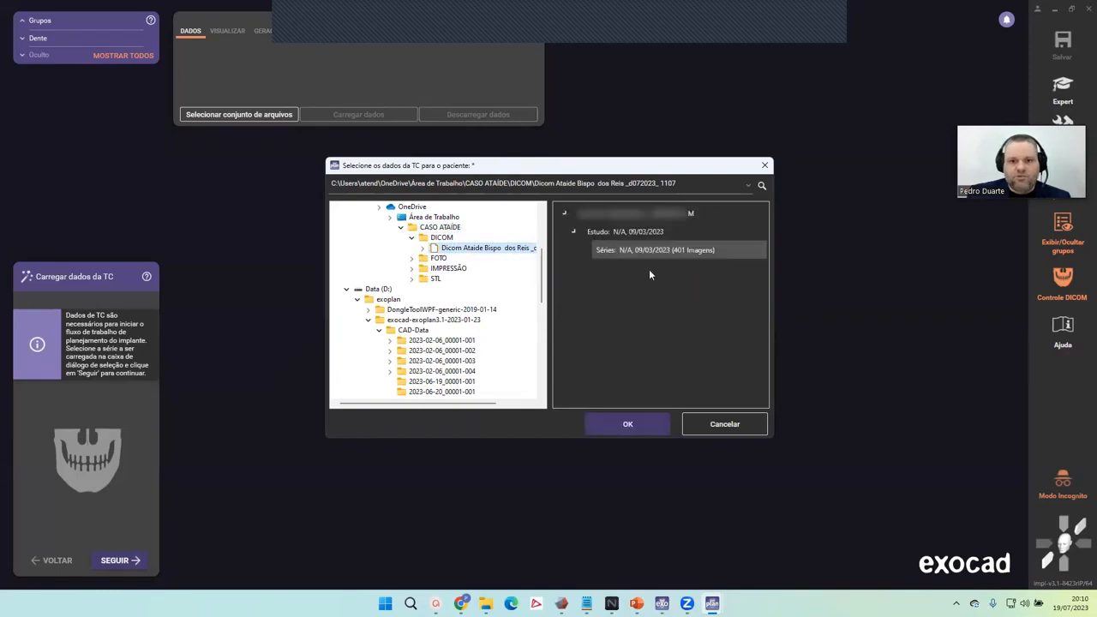
left_click(648, 419)
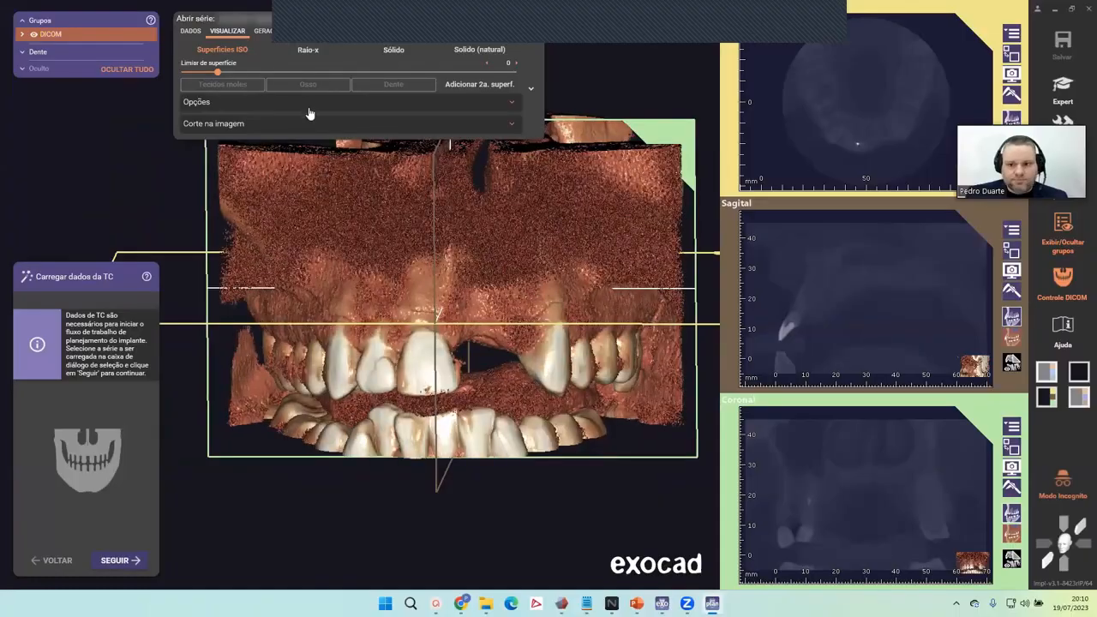
Step: Lower the ISO surface threshold to about -630 and inspect the soft tissue in the 3D view
left_click_drag(216, 75, 209, 76)
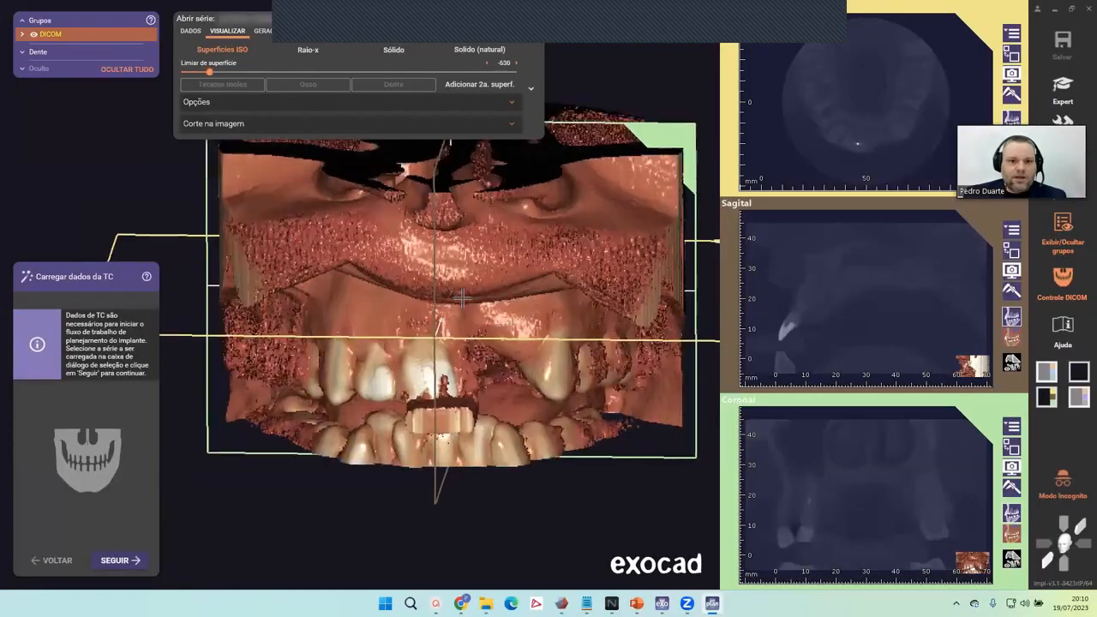
right_click_drag(463, 296, 348, 142)
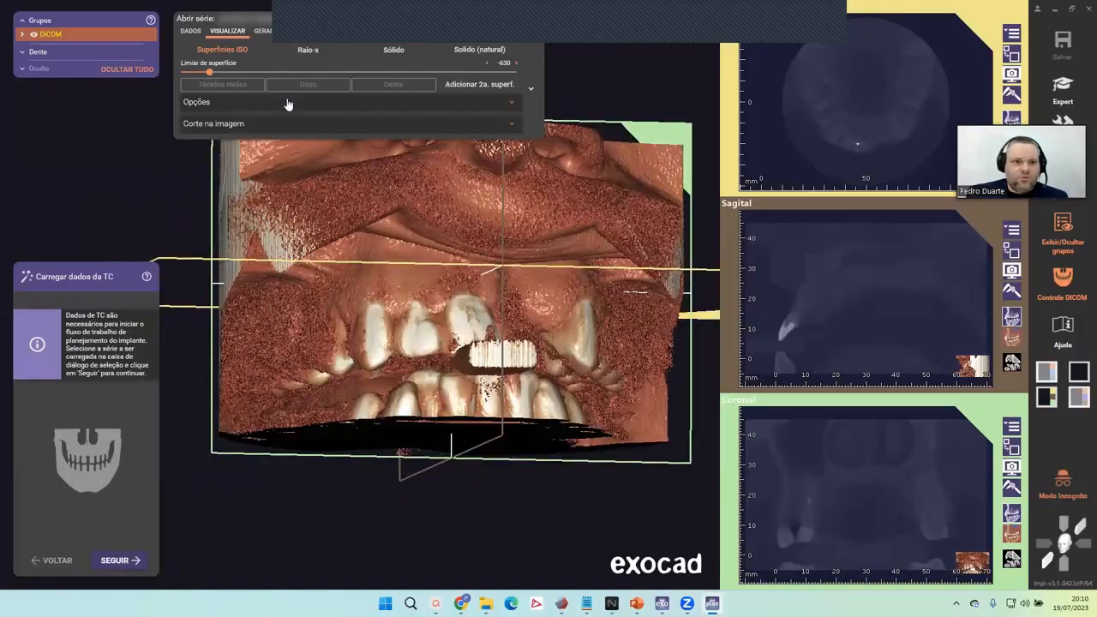
left_click_drag(209, 77, 209, 78)
right_click_drag(482, 391, 467, 367)
Step: Raise the ISO surface threshold to about 675 to isolate the bone and teeth in the 3D view
left_click_drag(212, 76, 224, 75)
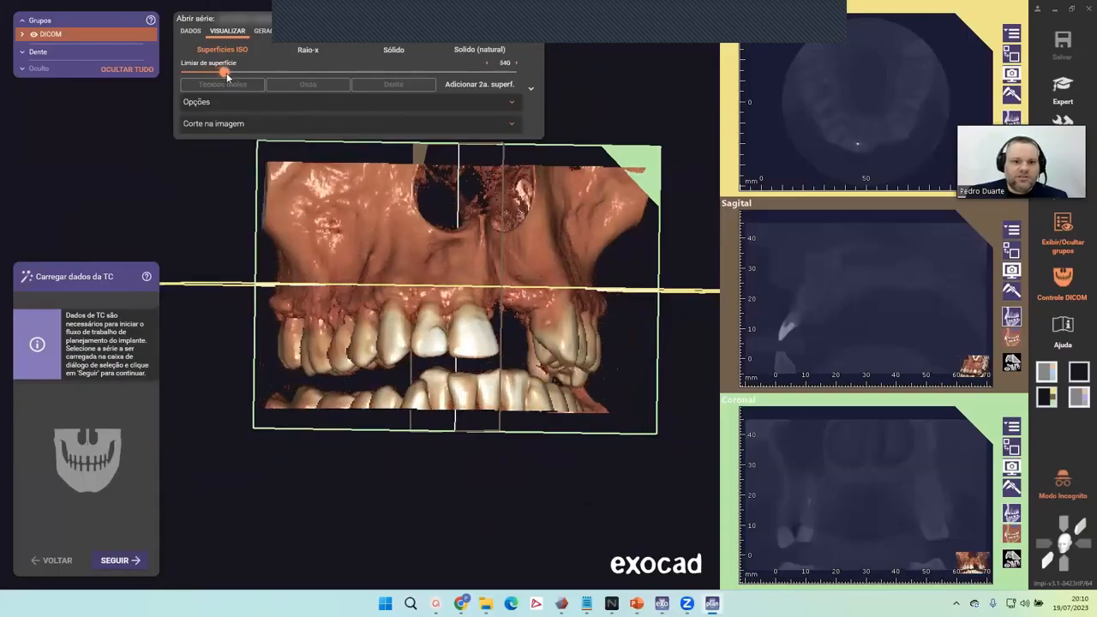
right_click_drag(417, 284, 338, 347)
right_click_drag(441, 314, 475, 257)
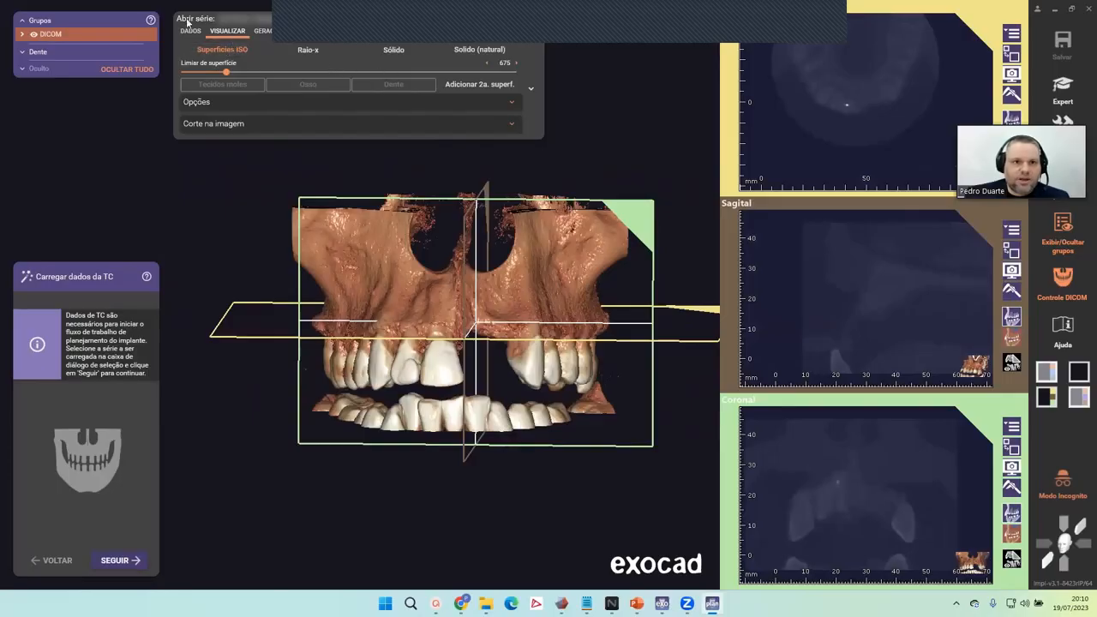
Step: Crop the CT volume by 5.9 mm at the top (Topo) and 4.5 mm at the base (Base)
left_click(503, 126)
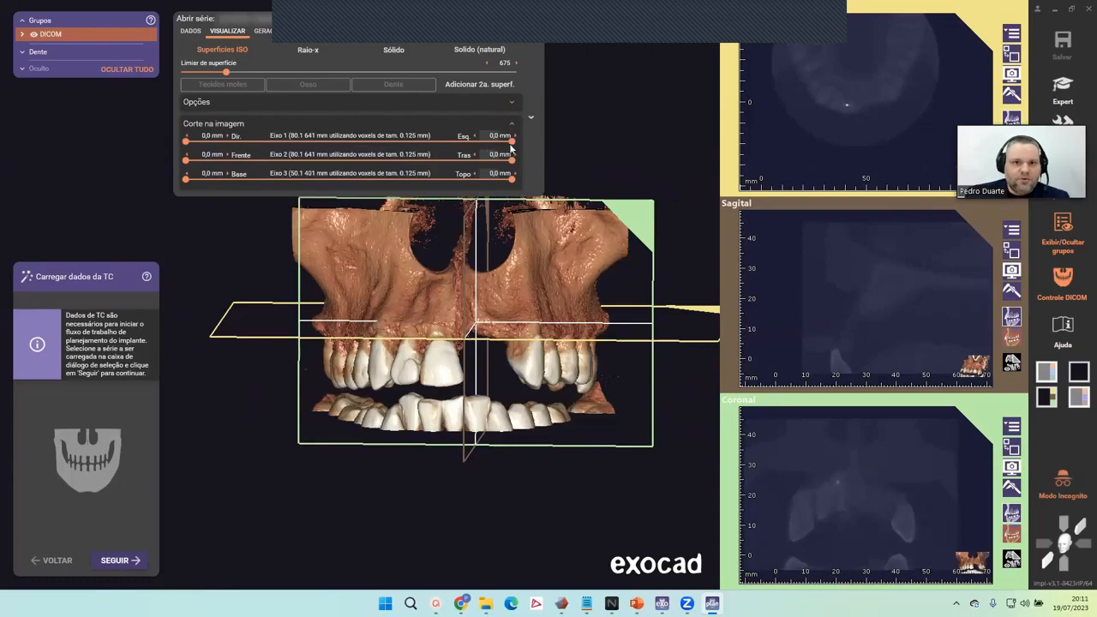
mouse_move(436, 304)
right_mouse_down()
mouse_move(398, 302)
mouse_move(430, 306)
mouse_move(456, 330)
mouse_move(431, 338)
mouse_move(482, 324)
mouse_move(478, 341)
mouse_move(467, 319)
mouse_move(411, 313)
mouse_move(402, 301)
right_mouse_up()
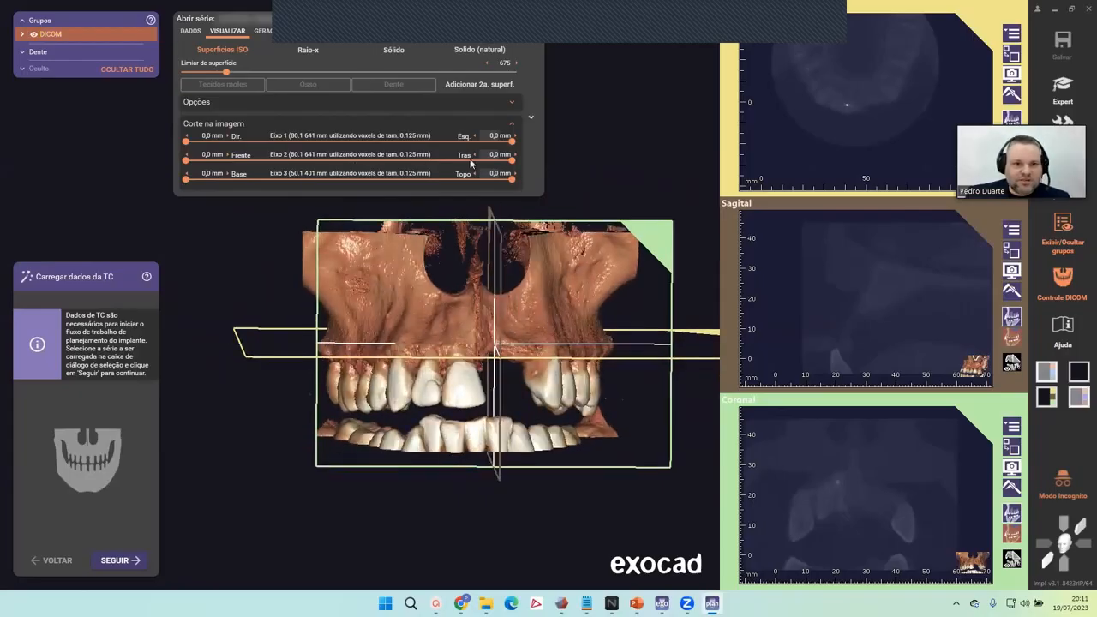
left_click_drag(511, 179, 473, 184)
right_click_drag(514, 326, 423, 258)
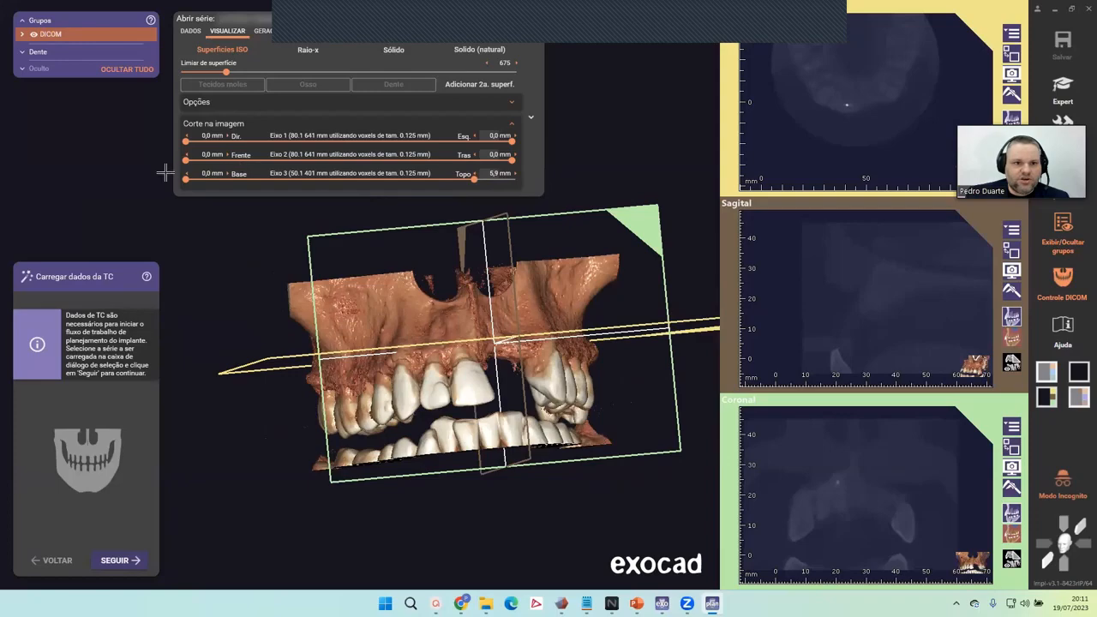
left_click_drag(185, 180, 209, 180)
right_click_drag(510, 374, 342, 229)
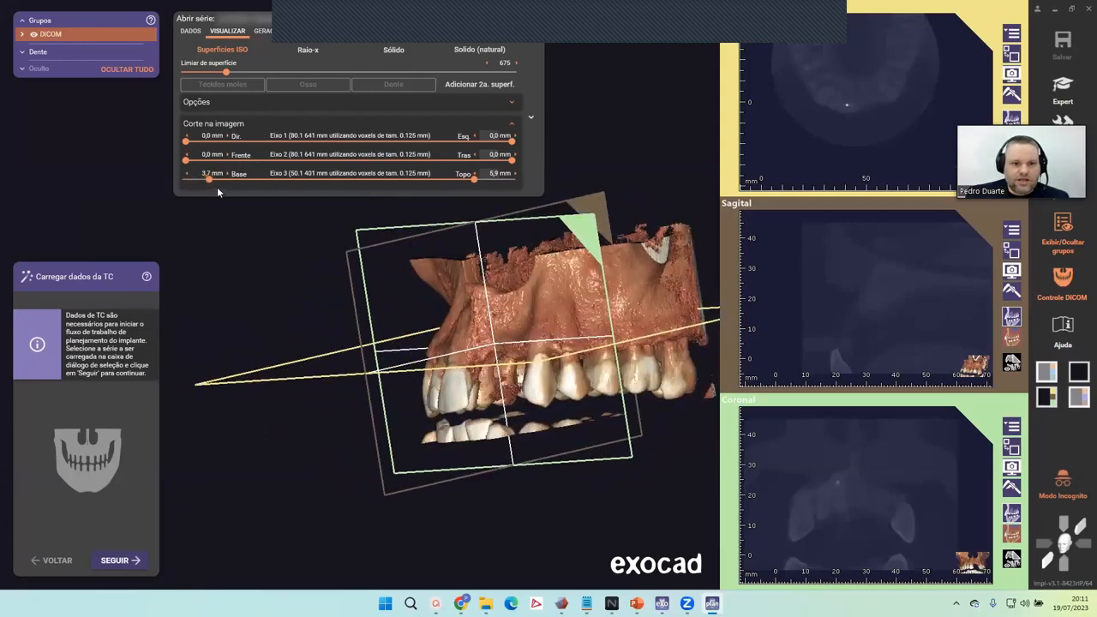
left_click_drag(211, 181, 214, 179)
right_click_drag(483, 403, 523, 433)
scroll(544, 395, "down", 2)
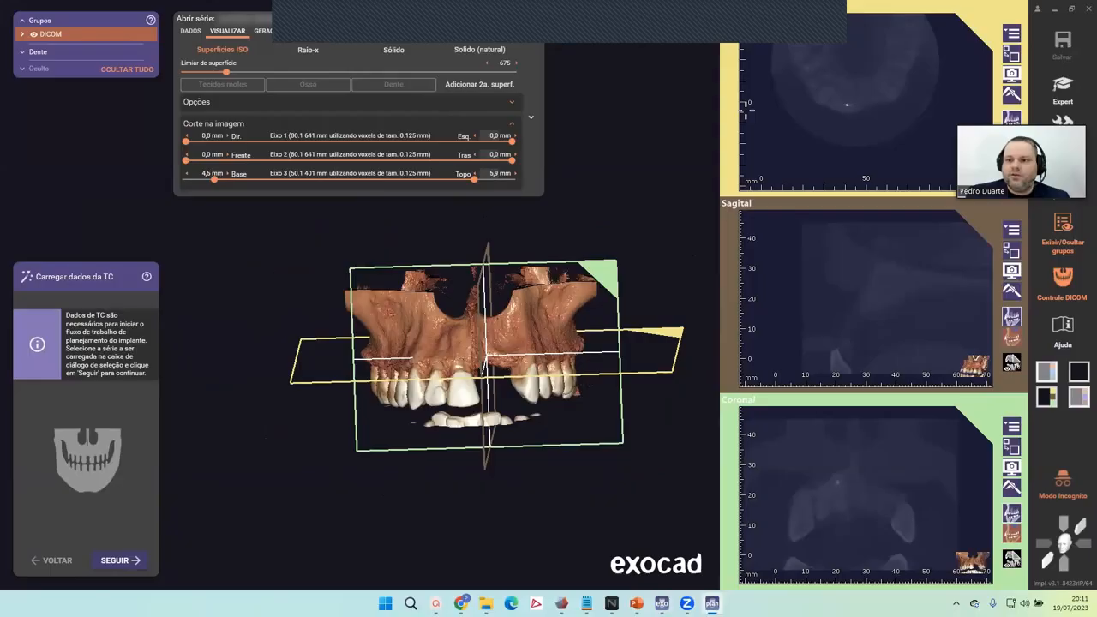
Step: Brighten the CT slice images by adjusting their grey levels in the coronal view so bone and teeth stand out
left_click(1062, 281)
mouse_move(871, 501)
left_mouse_down()
mouse_move(870, 489)
mouse_move(877, 498)
left_mouse_up()
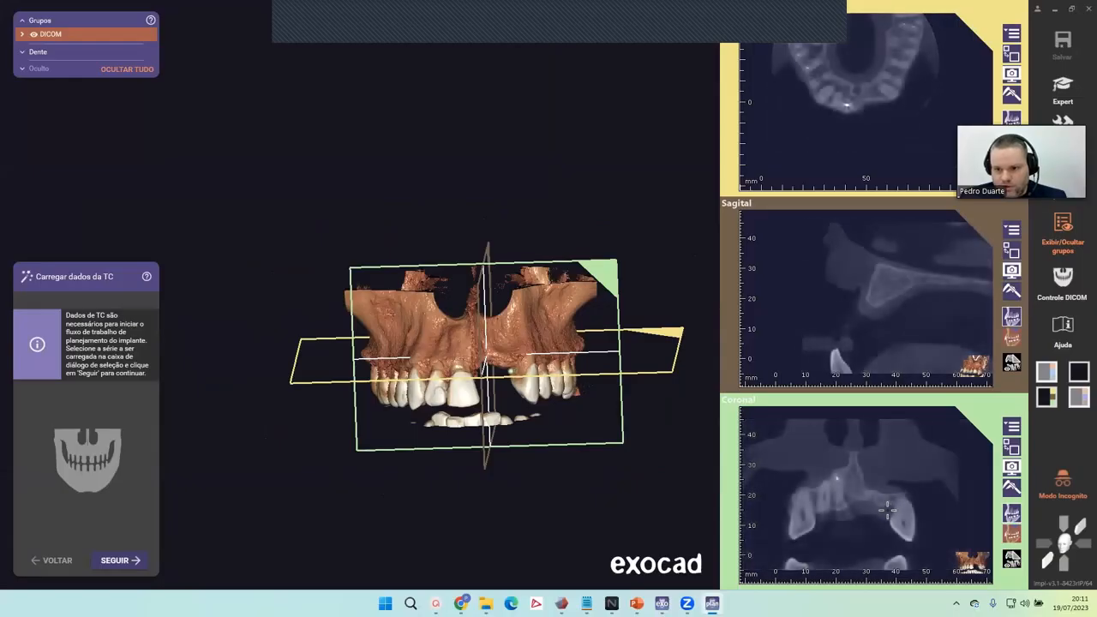
left_click_drag(888, 510, 887, 489)
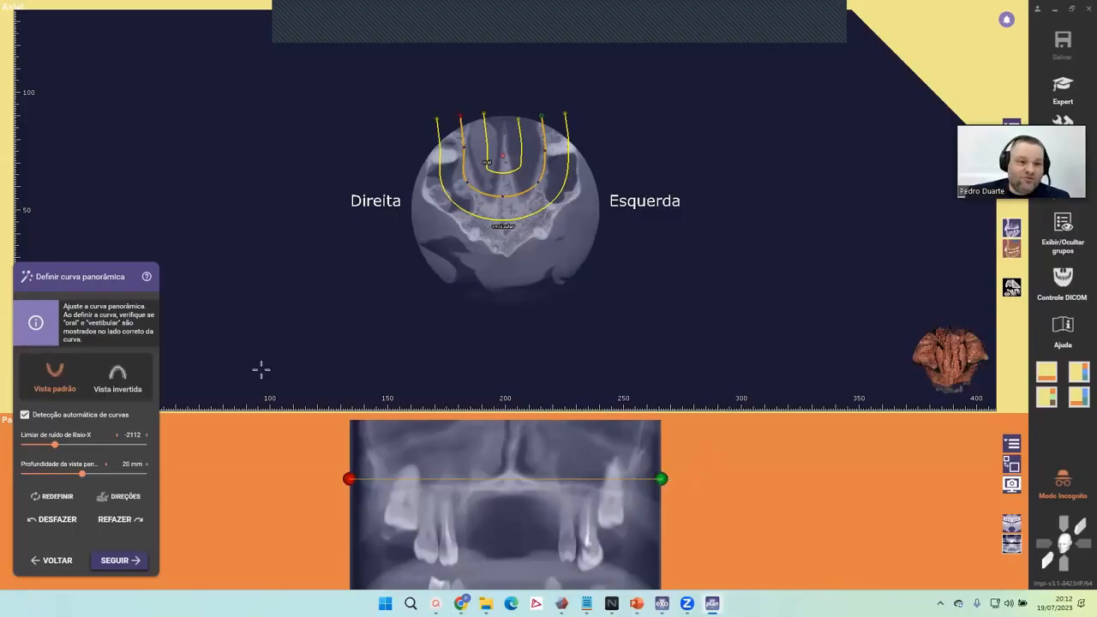
Step: Lower the panoramic curve's plane to the upper tooth crowns and extend both curve ends outward past the last molars
left_click_drag(664, 480, 651, 524)
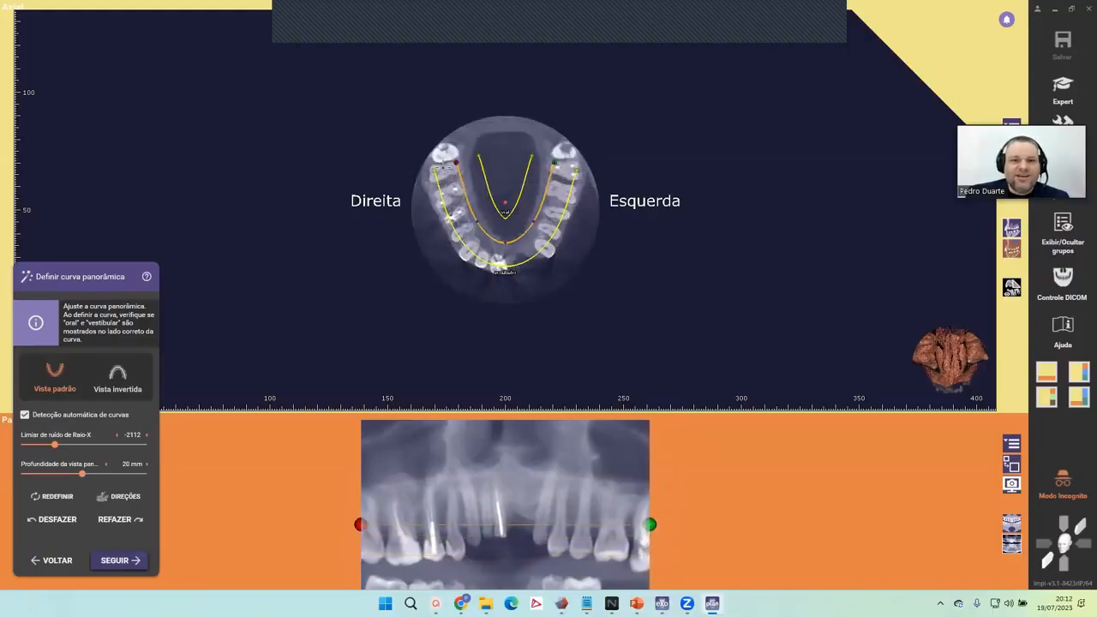
left_click_drag(458, 157, 422, 126)
left_click_drag(553, 161, 589, 115)
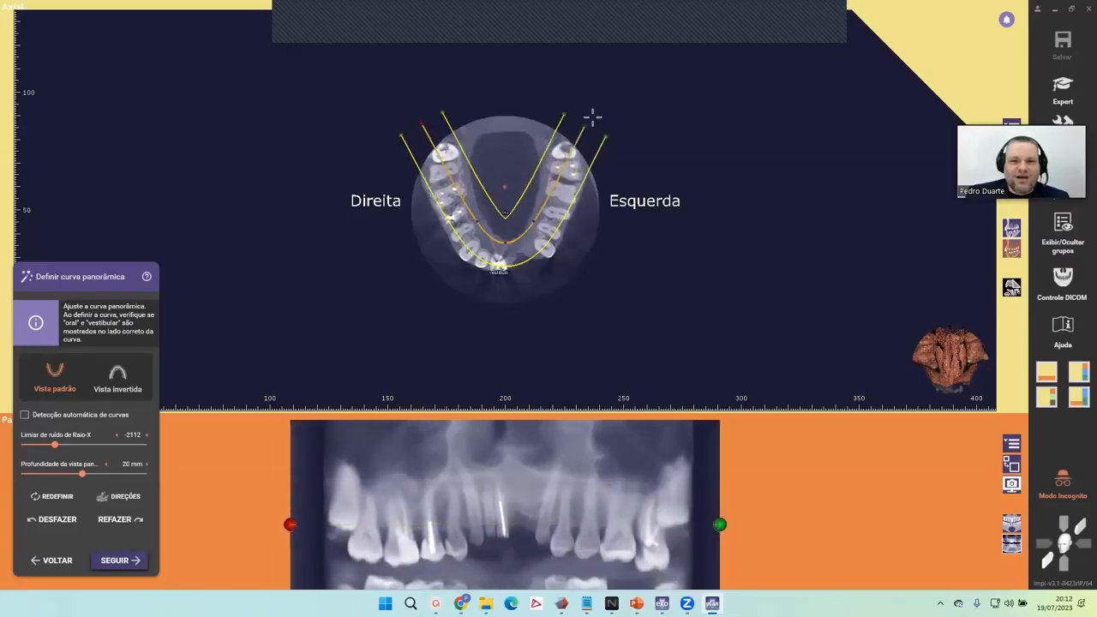
left_click_drag(730, 523, 731, 511)
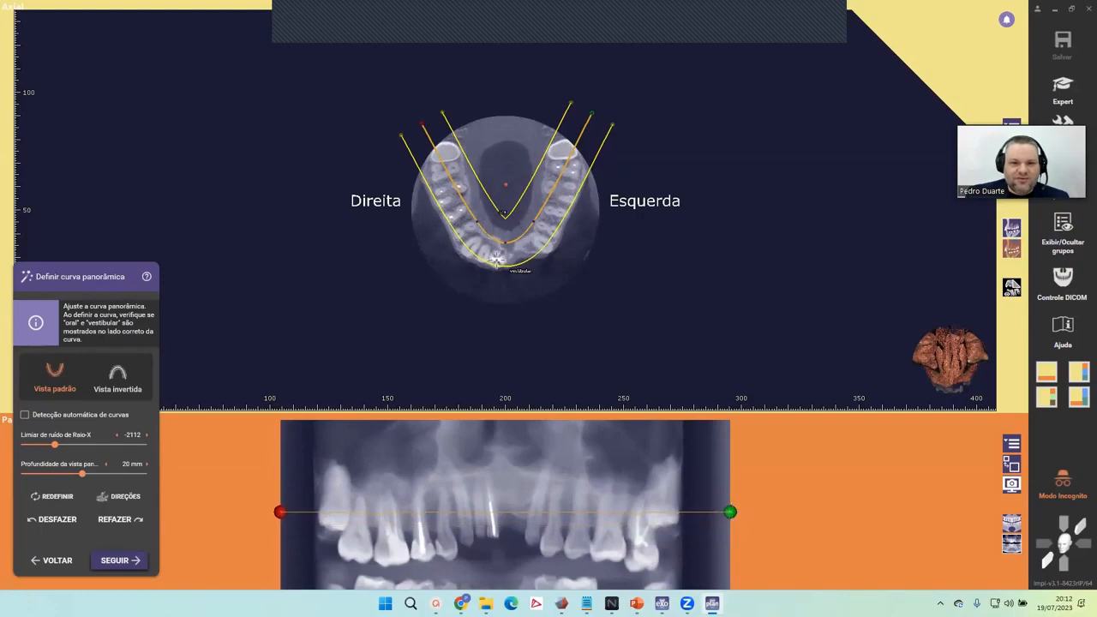
Step: Shape the panoramic curve's points along the middle of the dental arch and accept the curve
left_click_drag(474, 220, 470, 234)
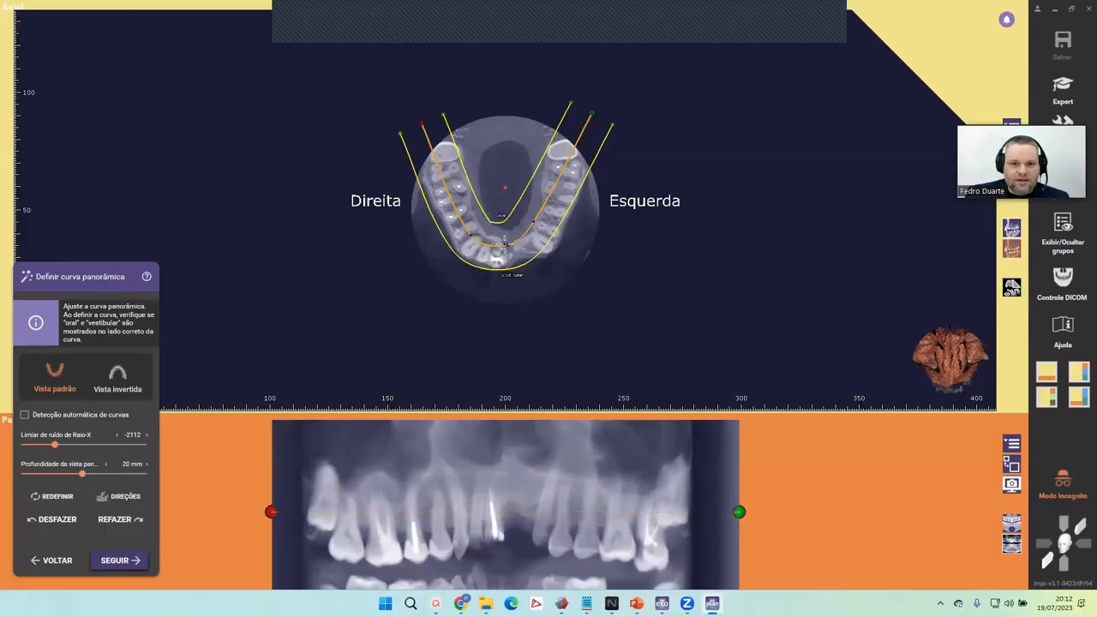
left_click_drag(540, 222, 544, 226)
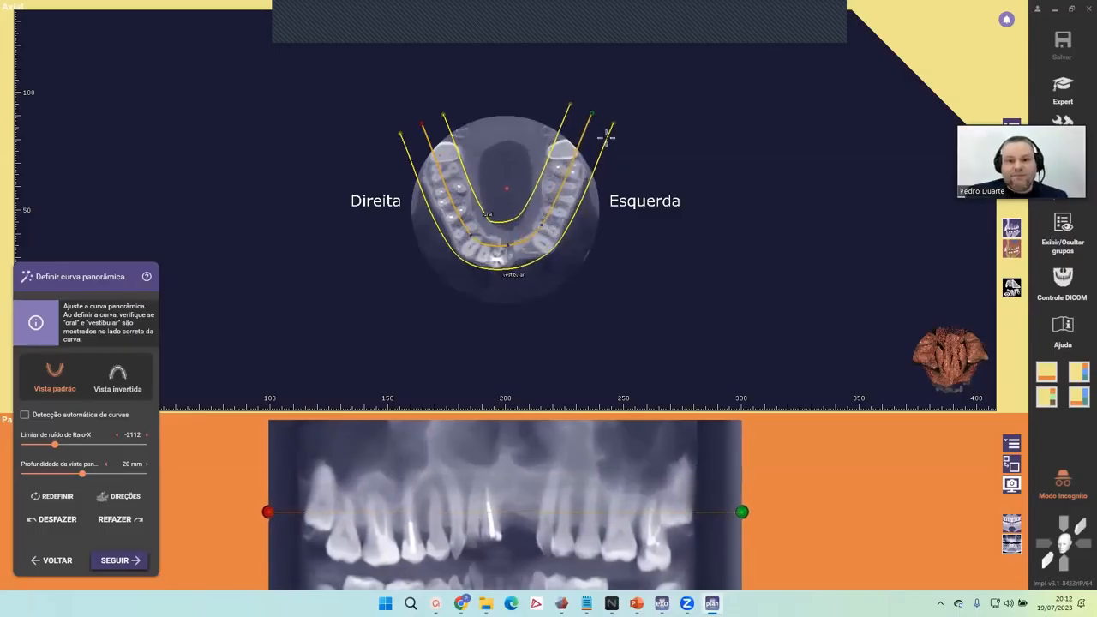
left_click_drag(577, 160, 575, 160)
left_click_drag(444, 177, 432, 183)
left_click_drag(418, 124, 409, 117)
left_click_drag(506, 244, 513, 259)
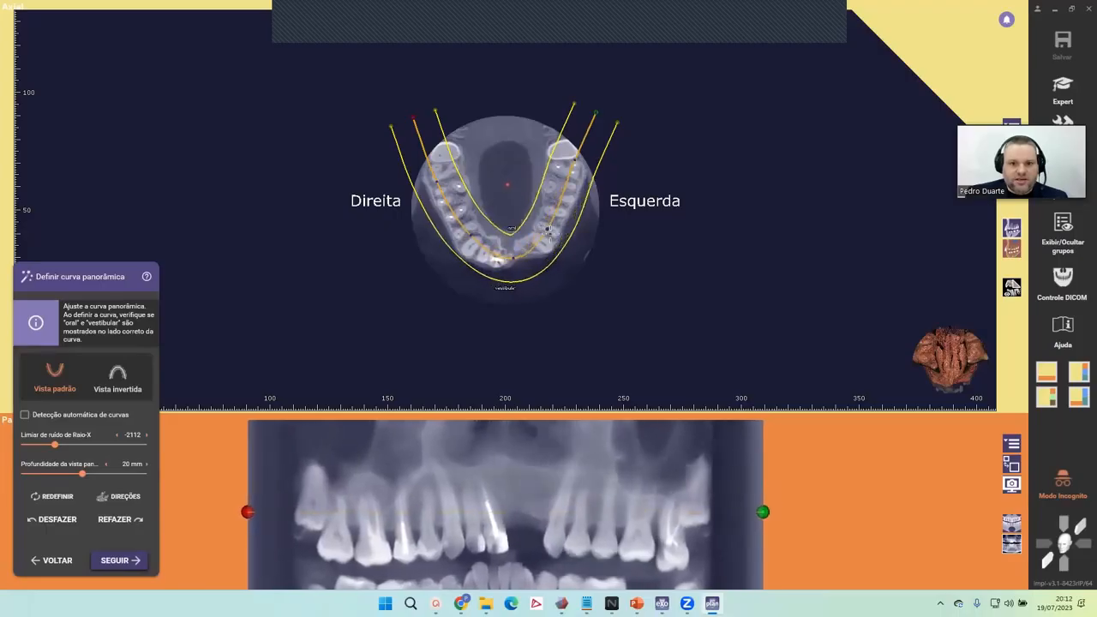
left_click_drag(549, 230, 514, 257)
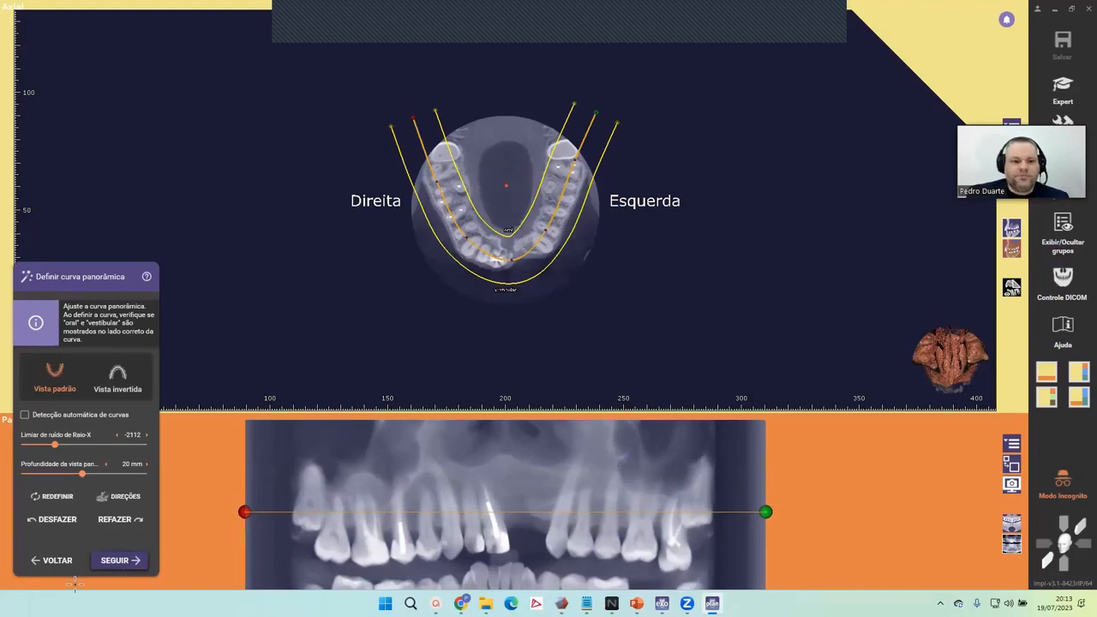
left_click(110, 564)
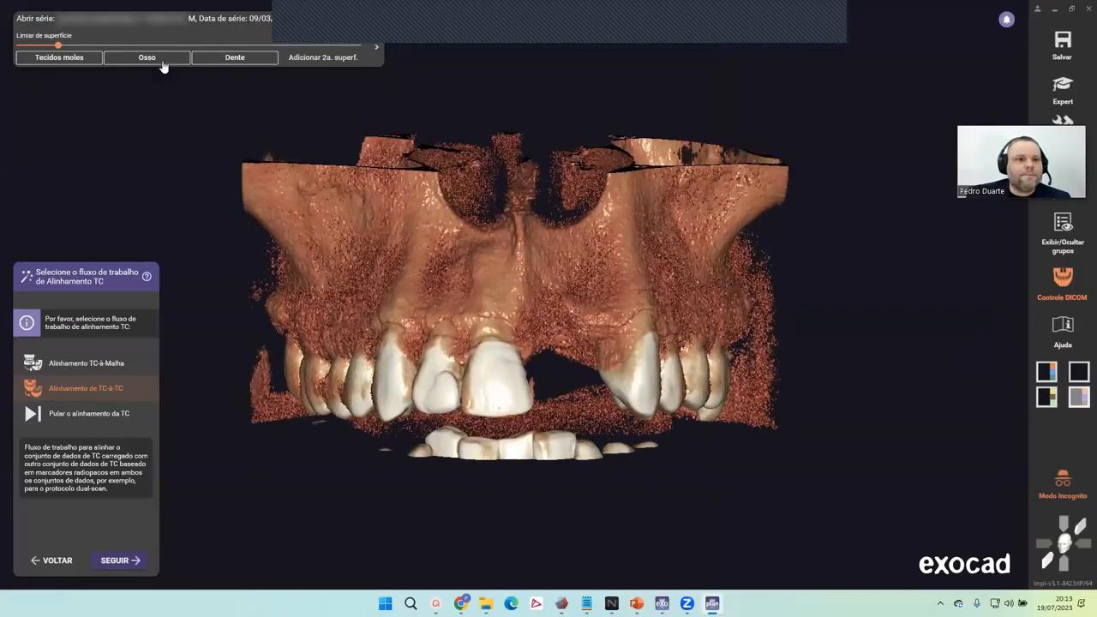
Step: Raise the CT surface threshold slightly to clear the noise around the maxilla and inspect the edentulous gap
left_click_drag(57, 46, 61, 45)
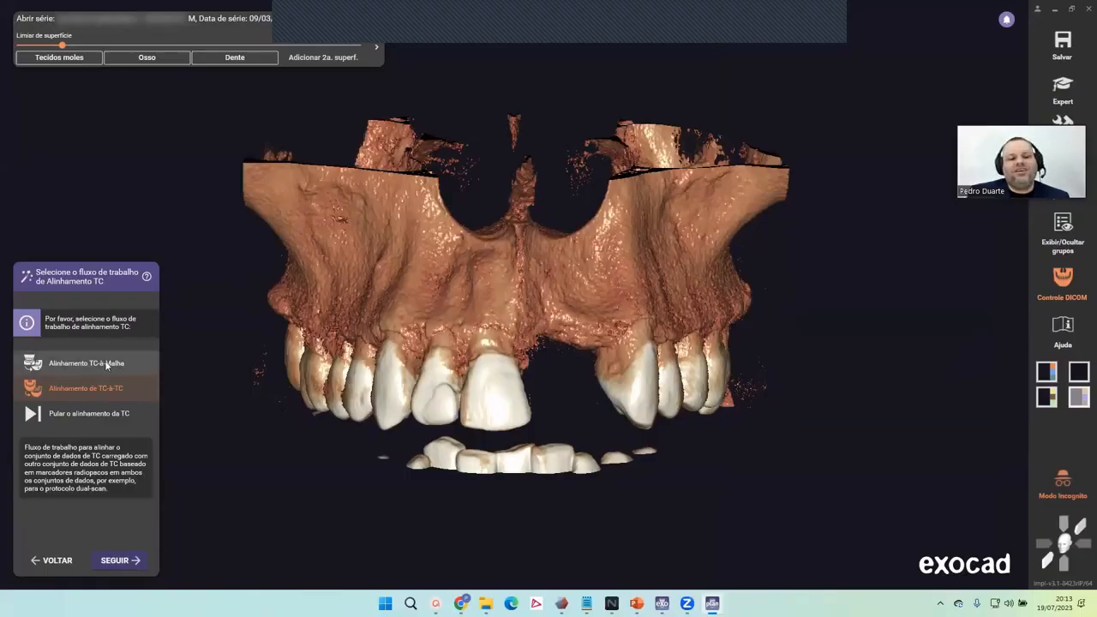
right_click_drag(458, 349, 456, 348)
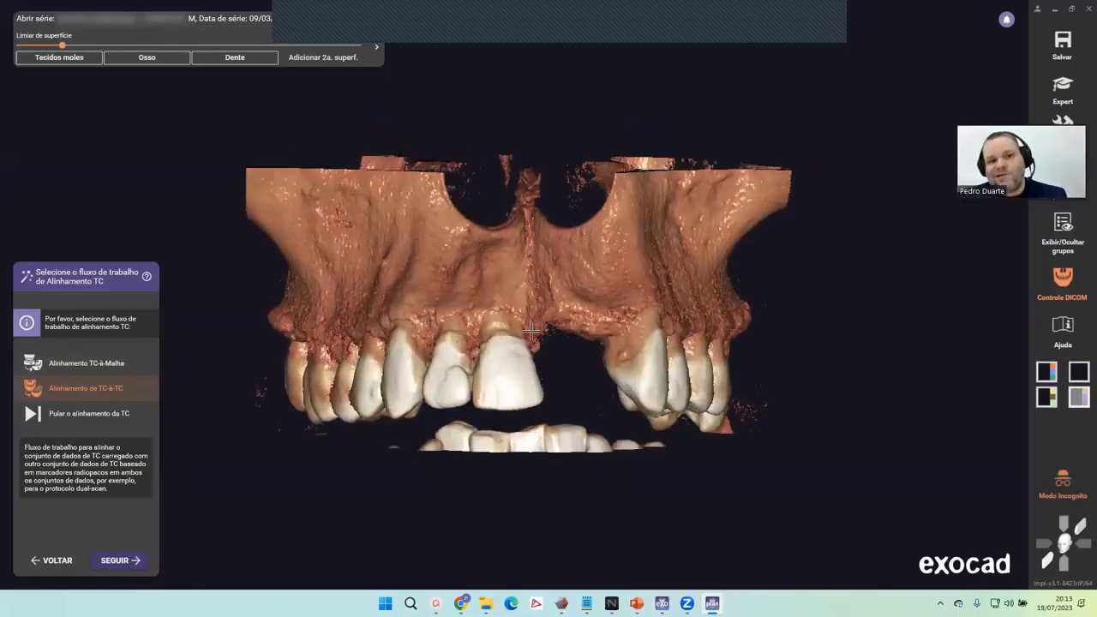
right_click_drag(531, 333, 531, 337)
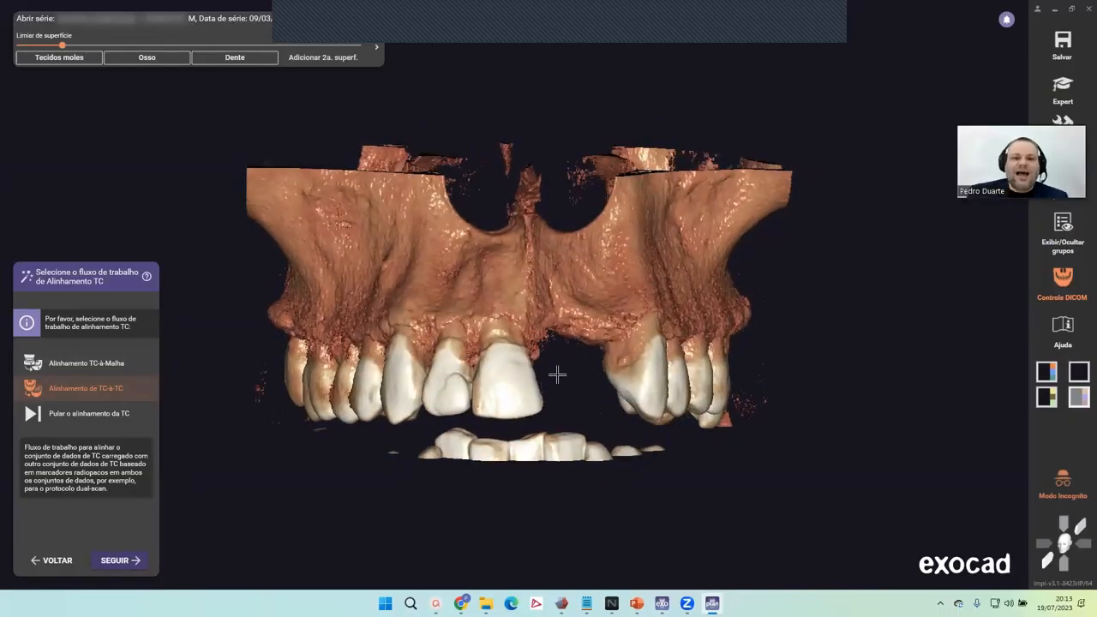
right_click_drag(582, 357, 575, 362)
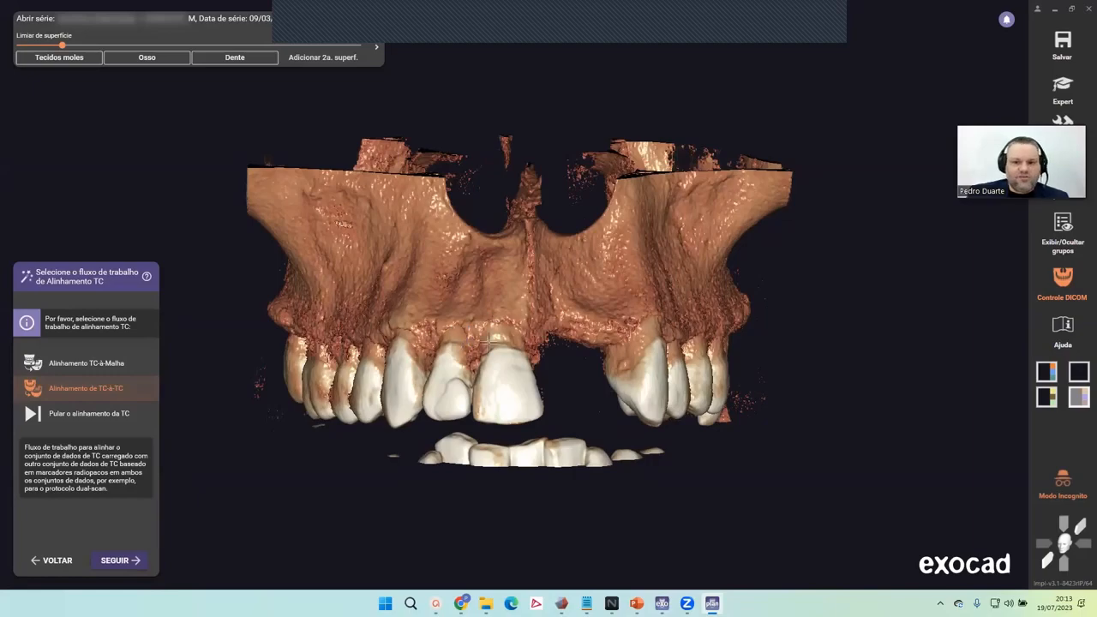
right_click_drag(552, 300, 561, 342)
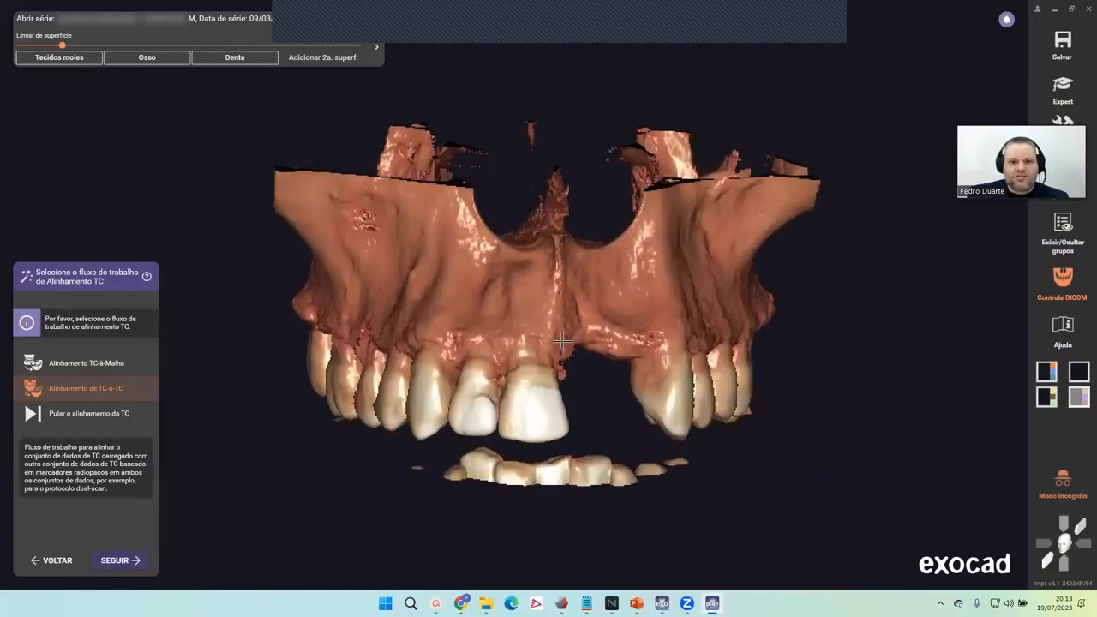
Step: Choose the CT-to-mesh alignment workflow (Alinhamento TC-à-Malha) and load the maxila mesh from the case's STL folder
left_click(95, 367)
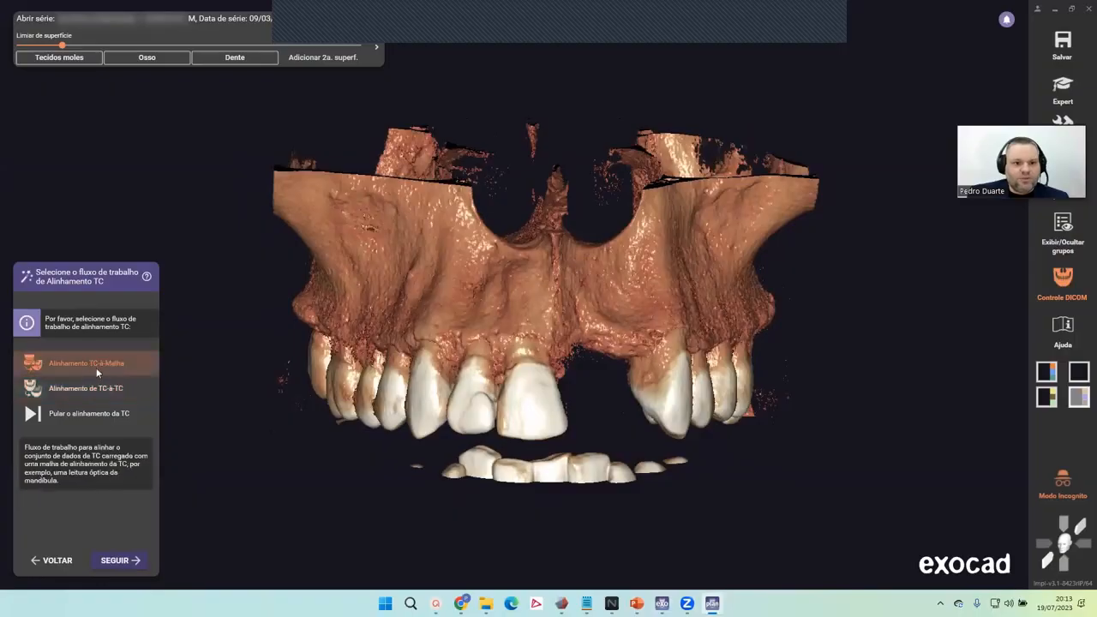
left_click(118, 560)
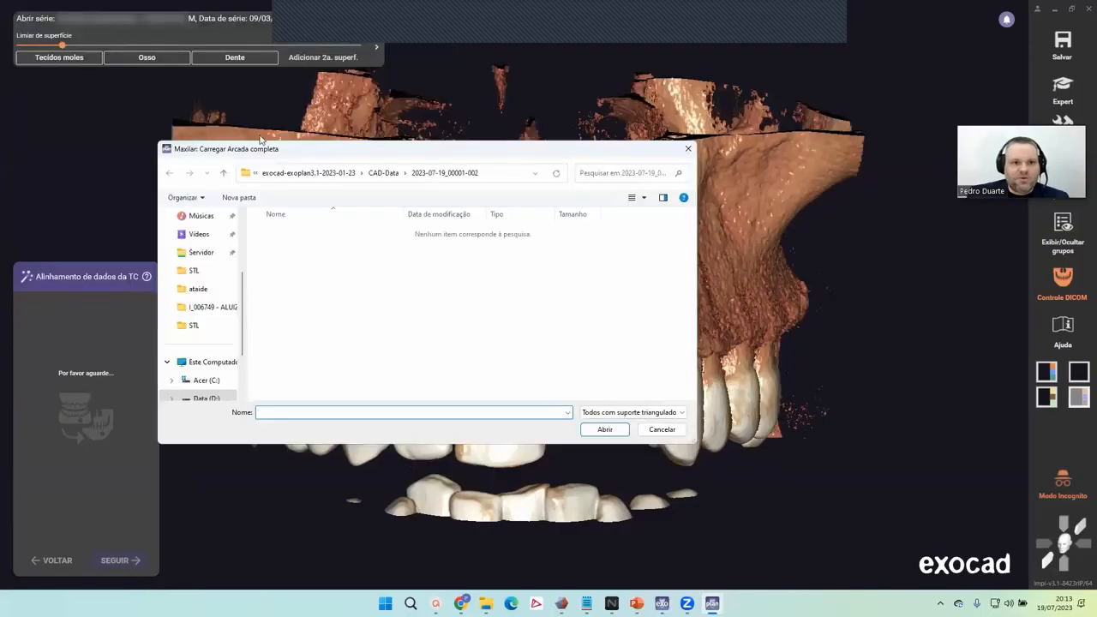
left_click(516, 173)
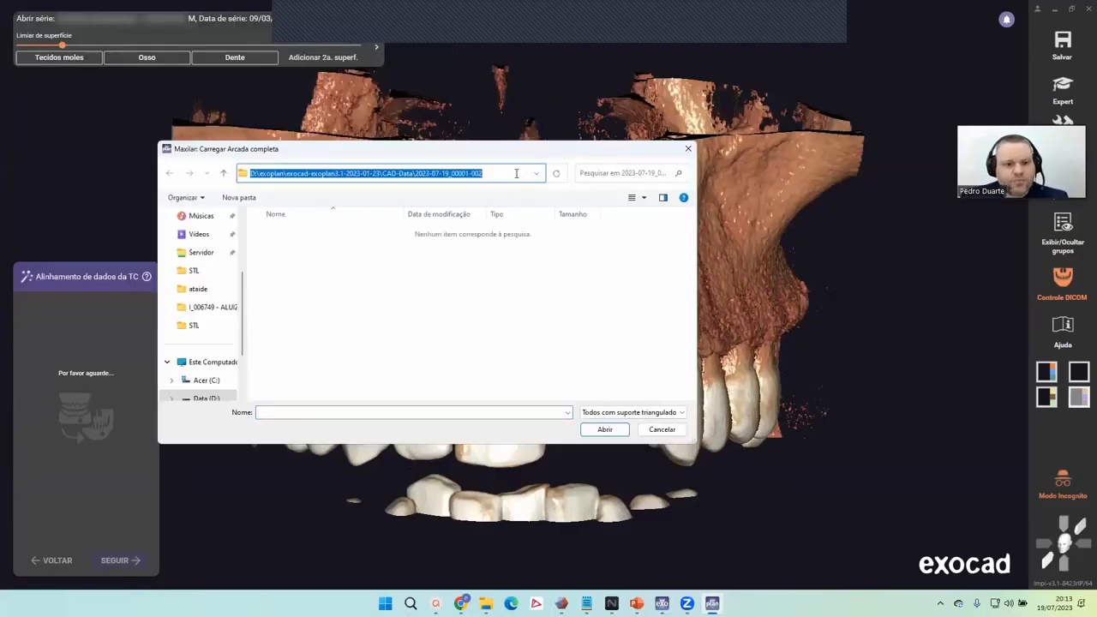
type("C:\\Users\\atend\\OneDrive\\Área de Trabalho\\CASO ATAIDE\\STL")
key("Return")
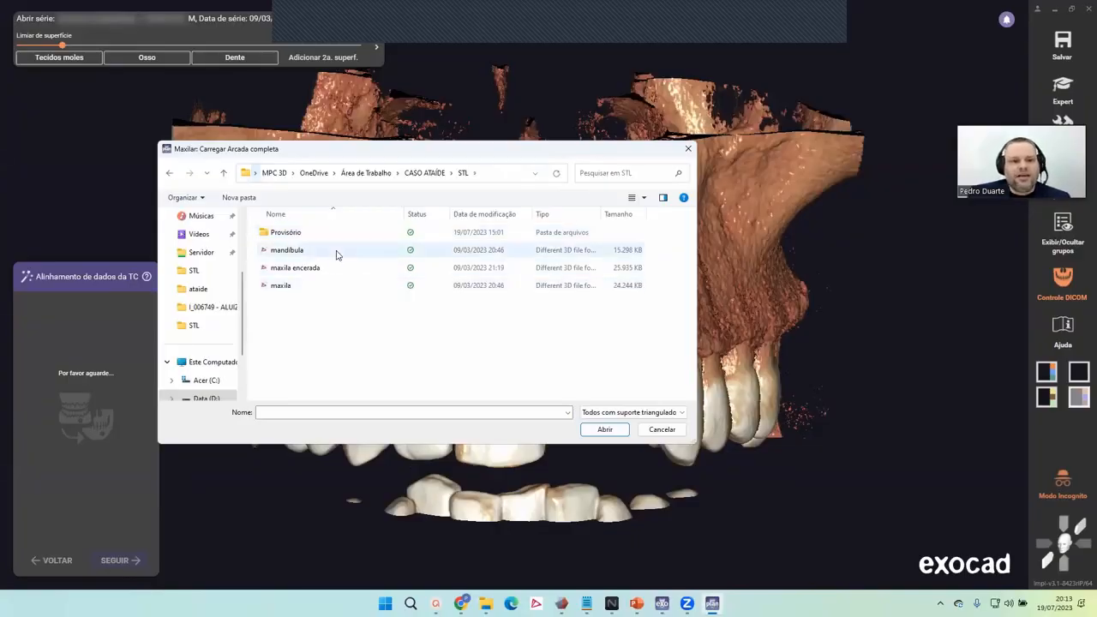
double_click(317, 288)
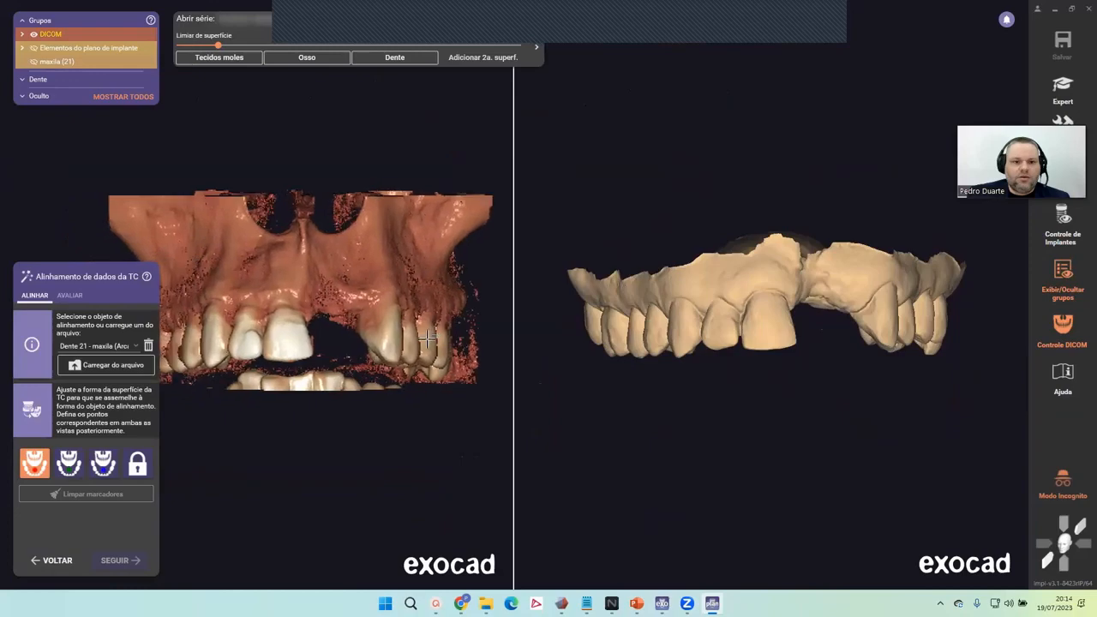
Step: Raise the surface threshold slightly in the alignment view to clear the noise around the CT teeth
left_click_drag(218, 47, 222, 46)
right_click_drag(312, 250, 374, 341)
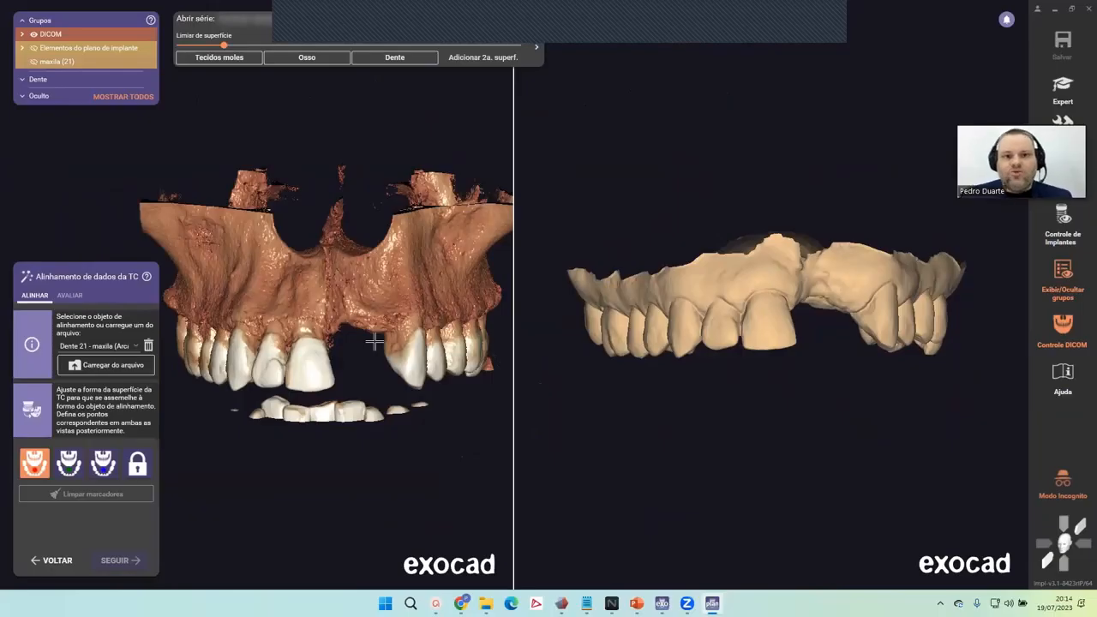
Step: Compare the CT surface and the maxilla mesh from the front, side and occlusal directions for matching tooth landmarks
right_click_drag(759, 203, 797, 229)
right_click_drag(801, 303, 797, 320)
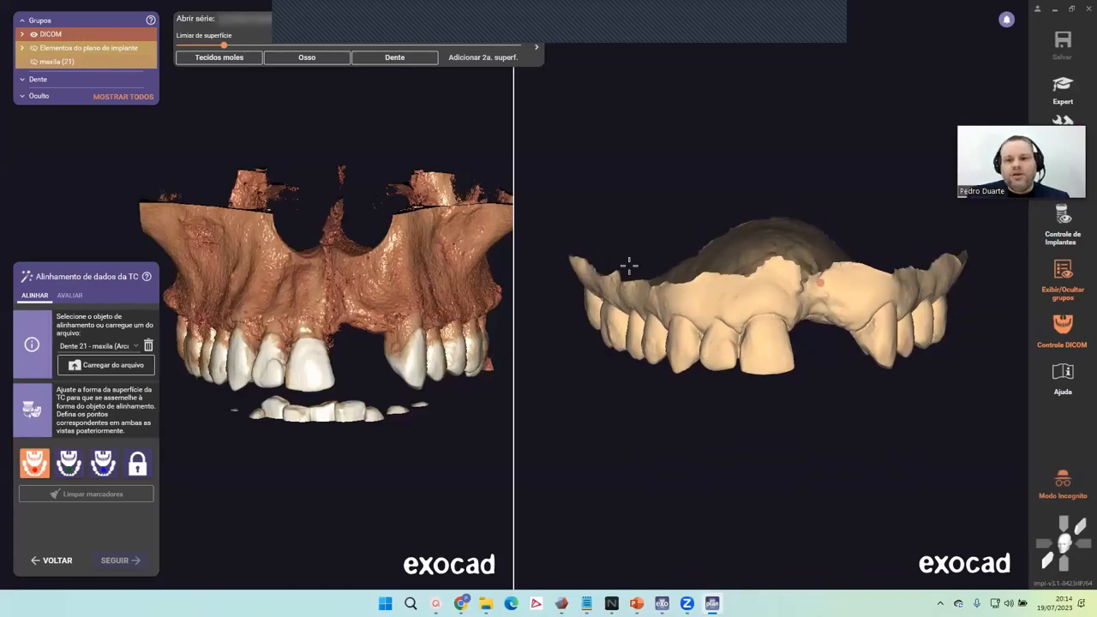
right_click_drag(688, 416, 729, 396)
right_click_drag(622, 443, 762, 343)
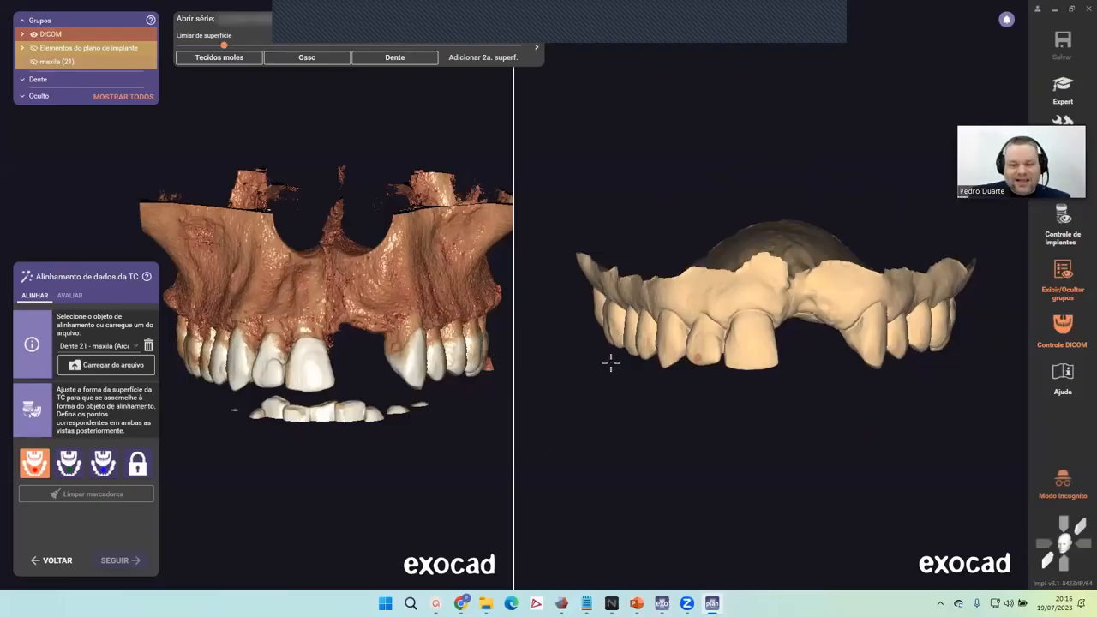
scroll(352, 343, "down", 3)
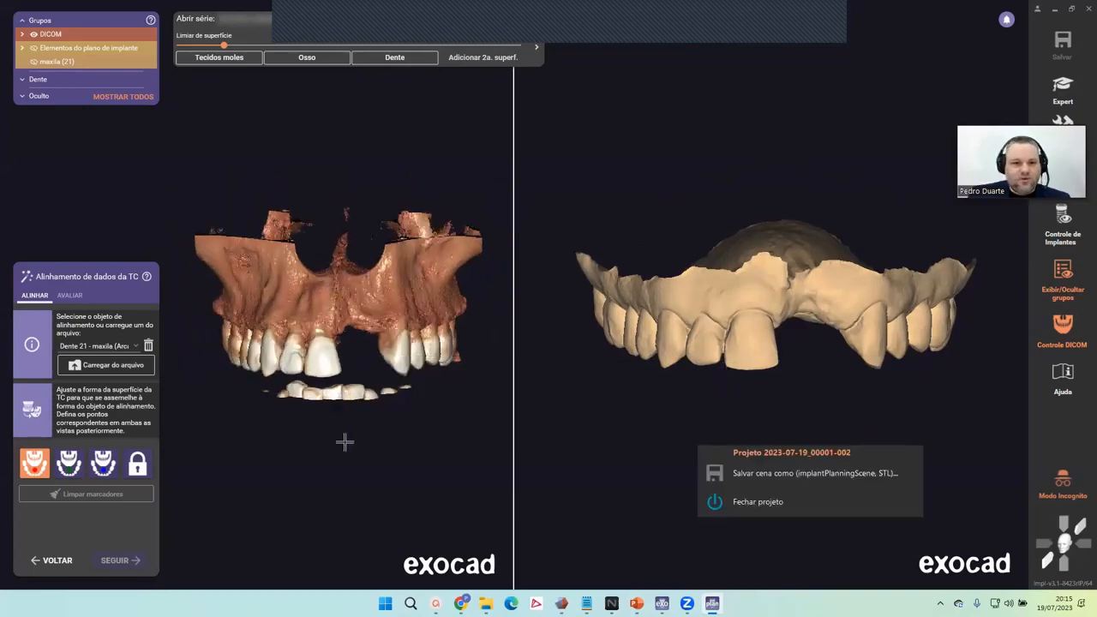
right_click_drag(283, 459, 287, 459)
right_click_drag(636, 439, 637, 437)
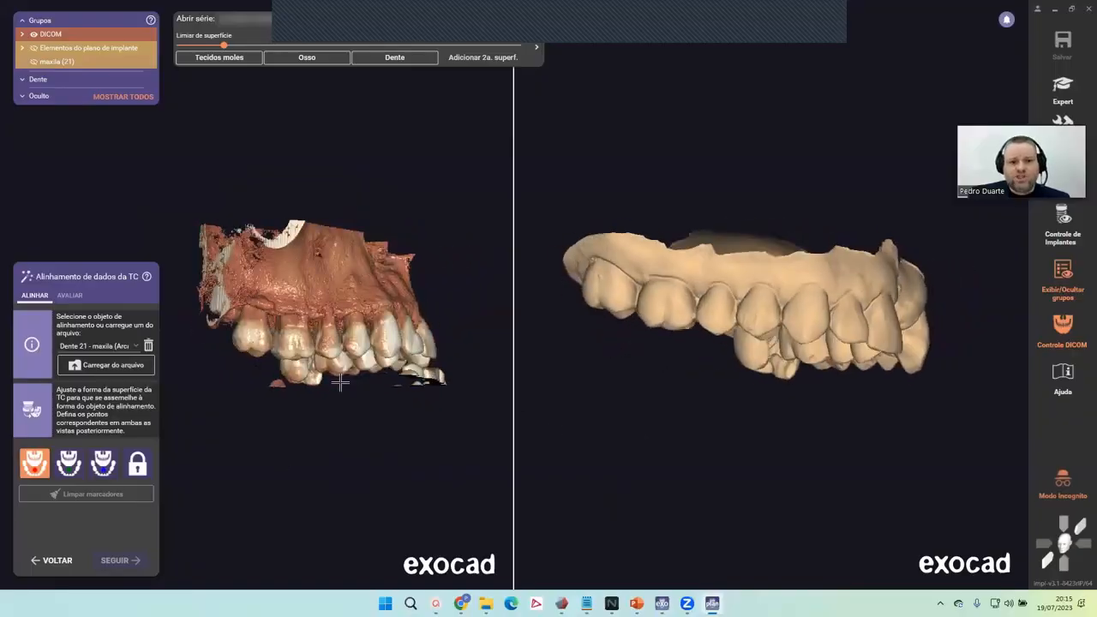
right_click_drag(341, 391, 342, 388)
middle_click_drag(341, 388, 359, 372)
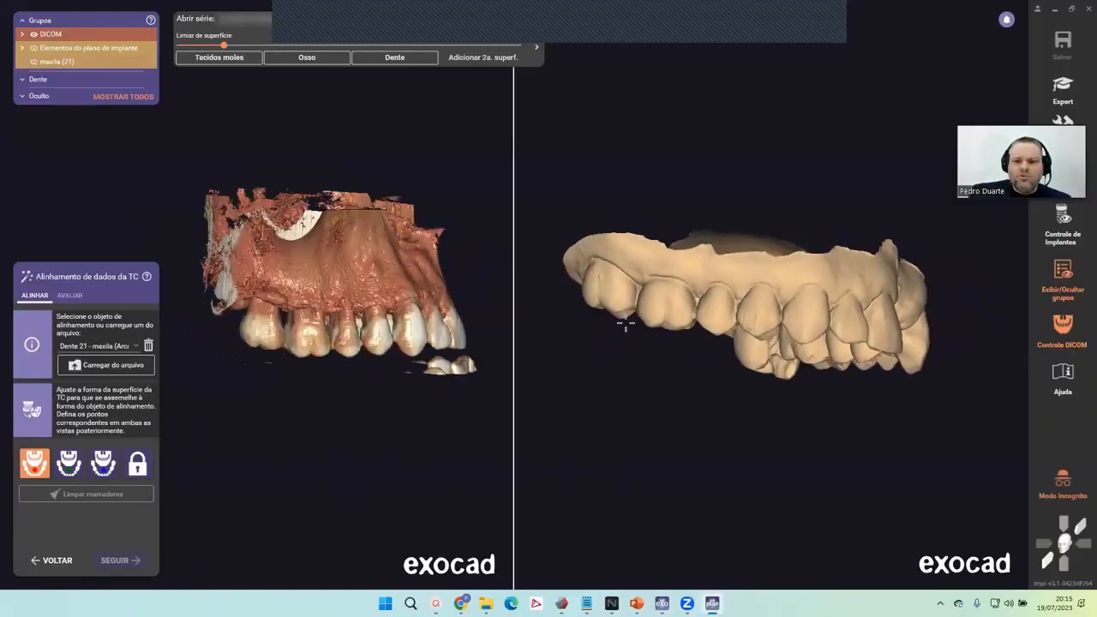
right_click_drag(636, 345, 626, 338)
scroll(313, 338, "up", 5)
scroll(312, 338, "down", 5)
right_click_drag(366, 323, 358, 329)
scroll(429, 409, "down", 2)
middle_click_drag(426, 409, 393, 390)
right_click_drag(708, 379, 644, 347)
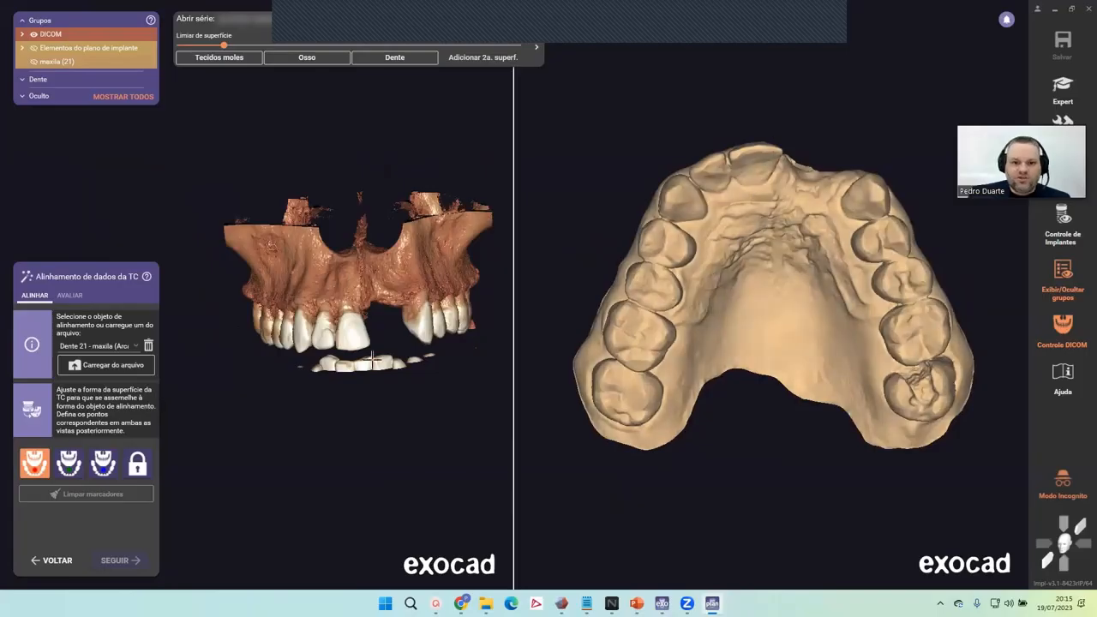
Step: Place the red alignment marker on the buccal crown surface of the last upper right molar in the CT
right_click_drag(368, 423, 358, 386)
scroll(358, 385, "up", 6)
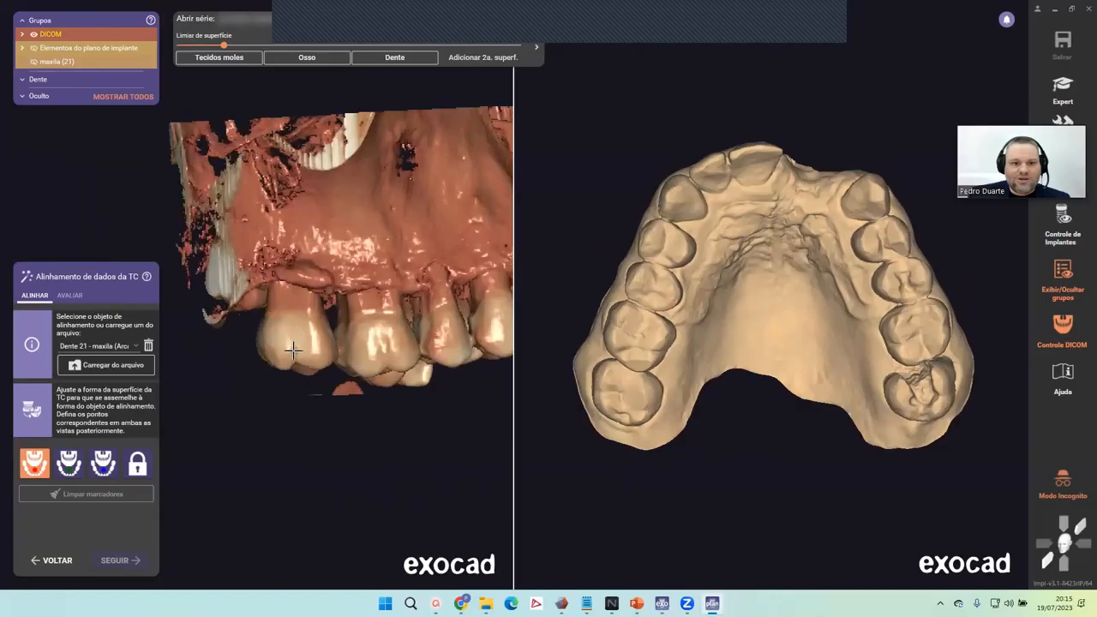
scroll(286, 357, "up", 2)
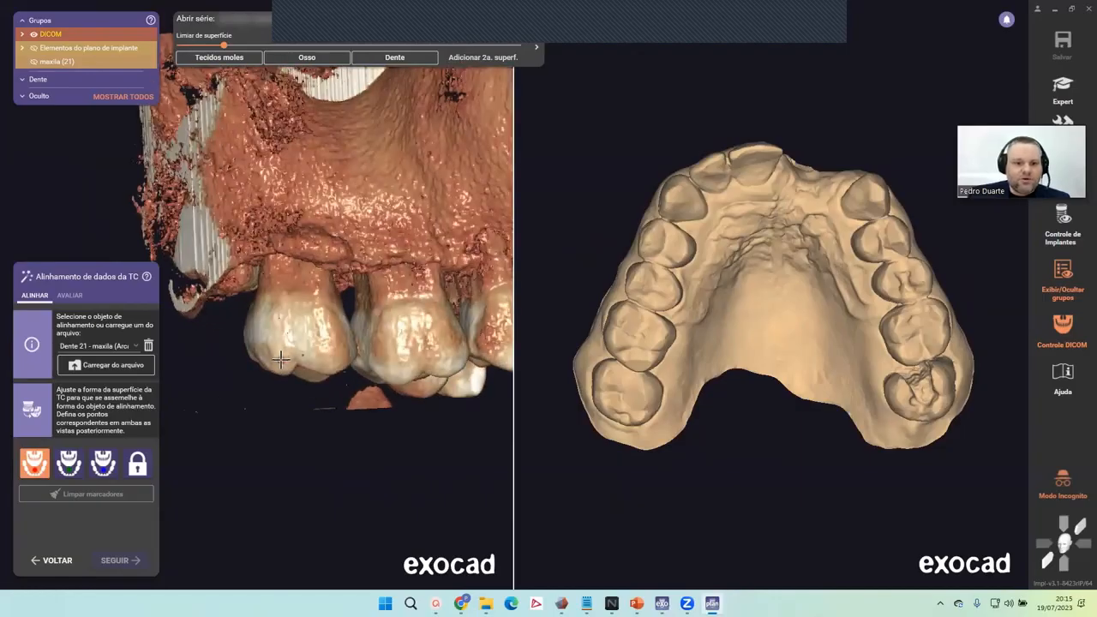
left_click(278, 360)
Step: Place the matching red alignment marker on the buccal cusp of the last upper right molar in the maxilla mesh
scroll(721, 350, "down", 4)
mouse_move(721, 349)
right_mouse_down()
mouse_move(725, 382)
mouse_move(684, 325)
right_mouse_up()
scroll(684, 324, "up", 5)
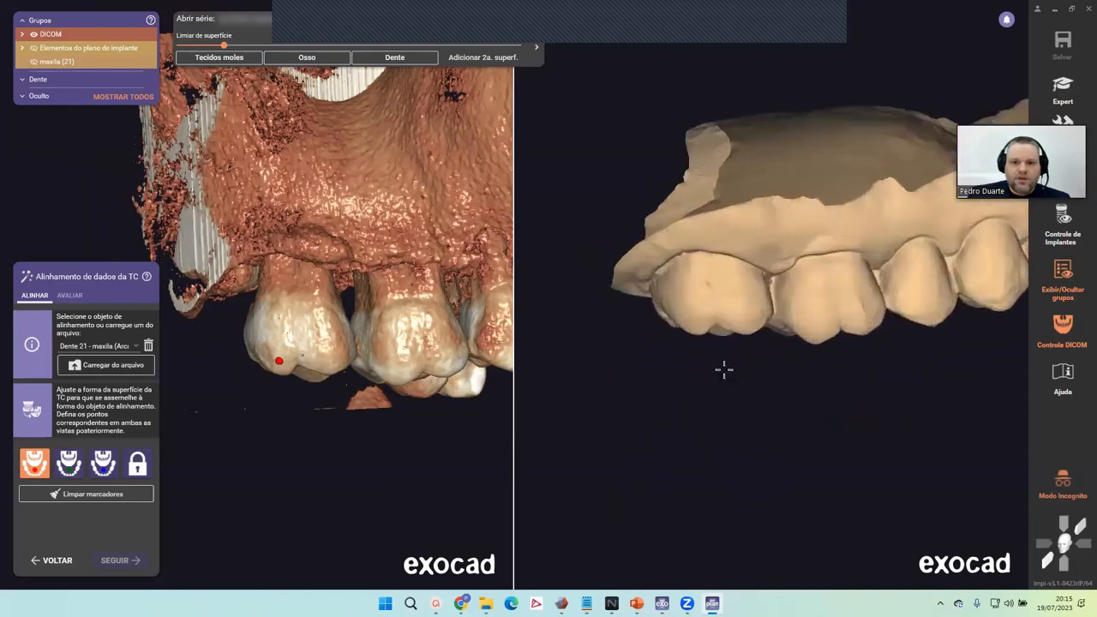
left_click(691, 320)
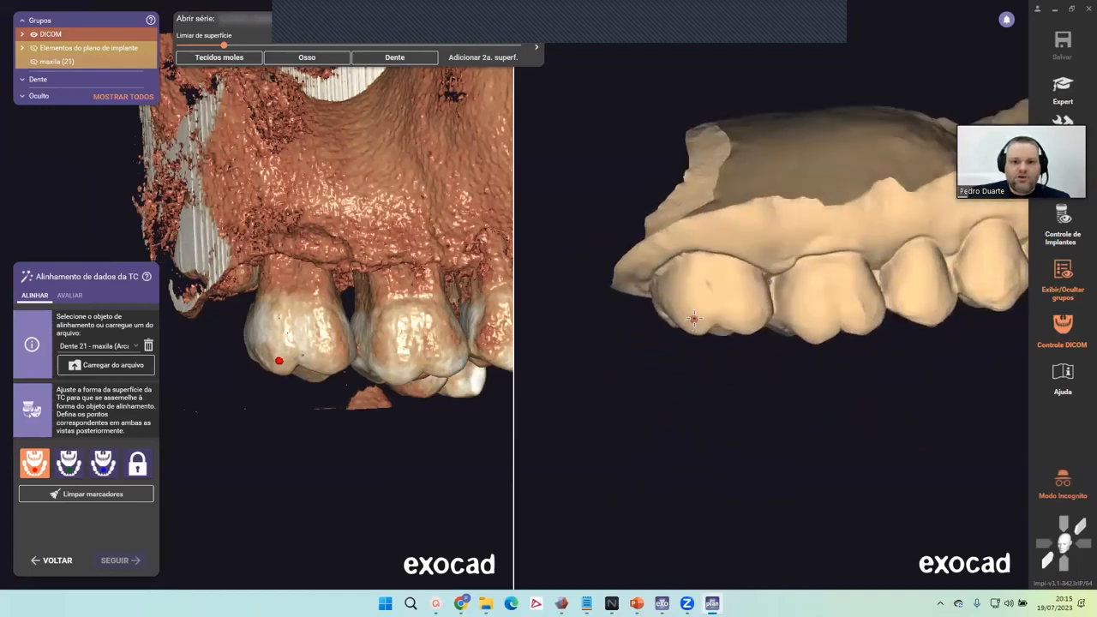
Step: Place the green alignment markers near the mesial incisal corner of the upper right central incisor in the CT and the mesh
scroll(422, 364, "down", 6)
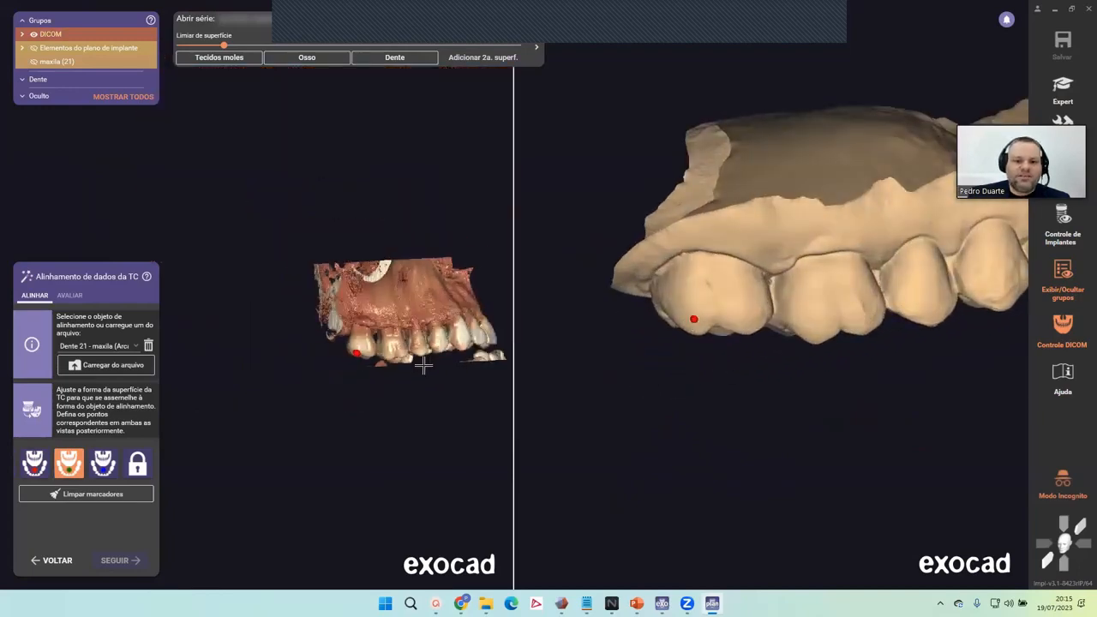
scroll(833, 326, "down", 5)
right_click_drag(833, 325, 833, 326)
right_click_drag(410, 354, 423, 377)
scroll(422, 378, "up", 8)
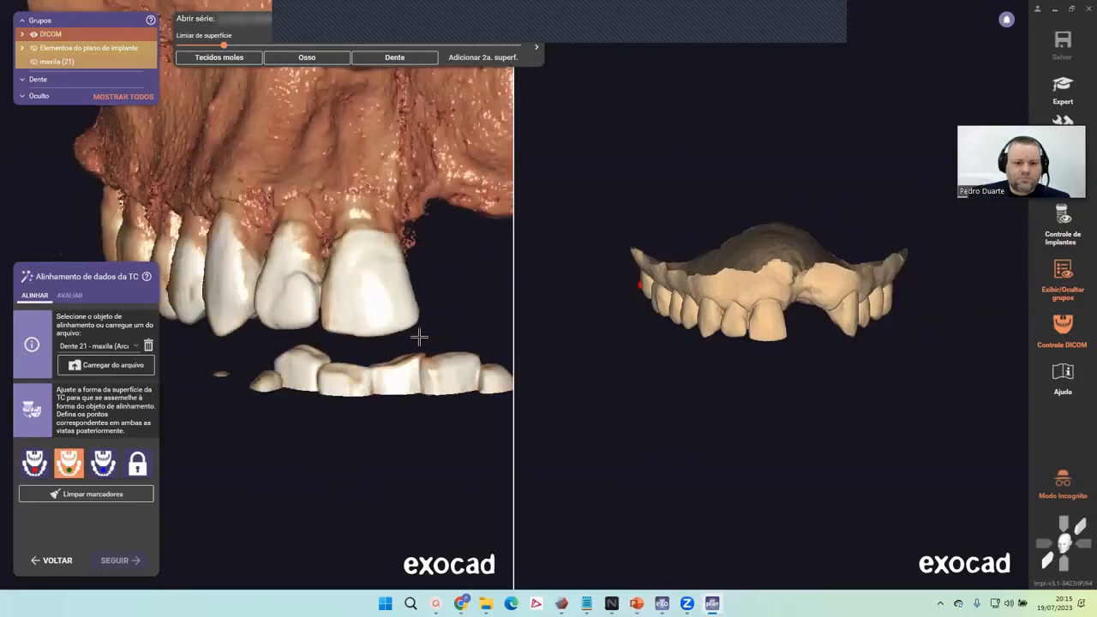
left_click(403, 310)
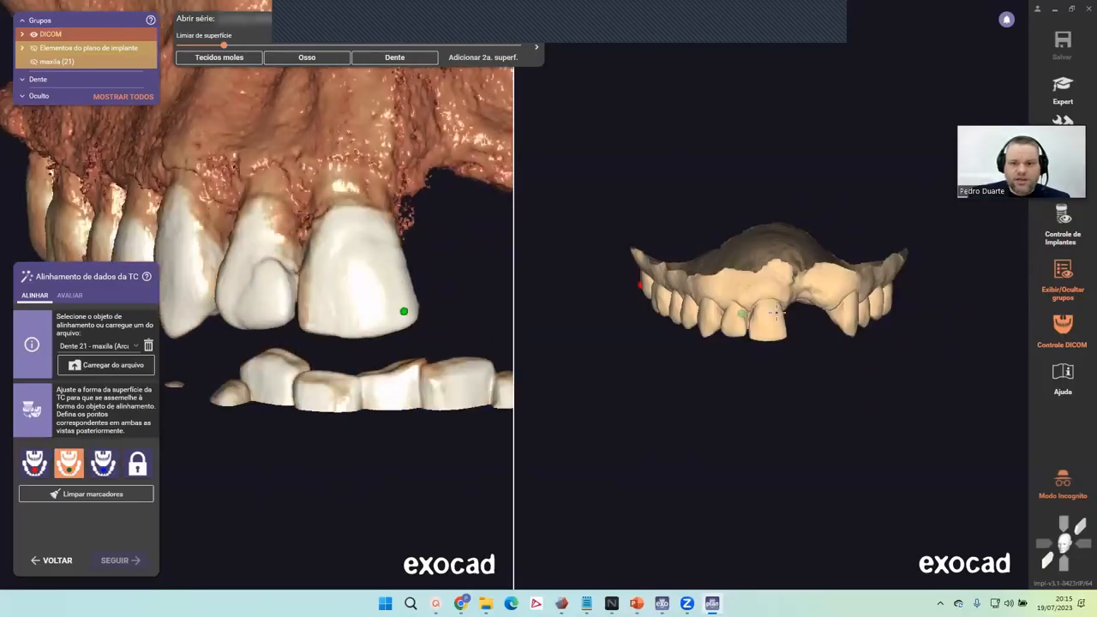
scroll(781, 334, "up", 10)
left_click(779, 296)
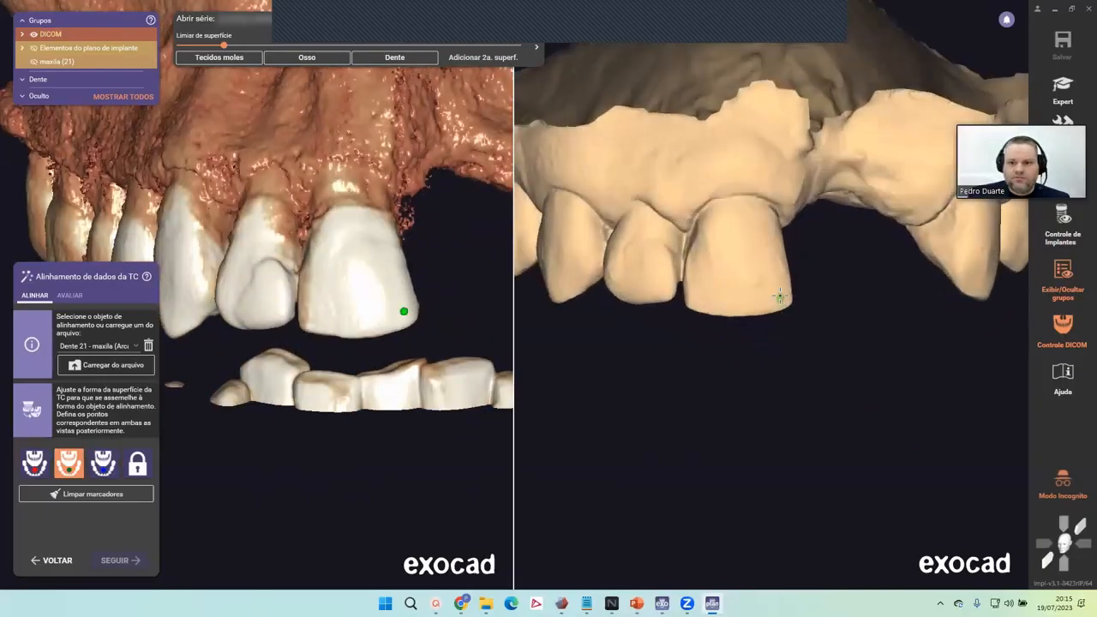
Step: Place the blue alignment marker on the mesiobuccal cusp of the last upper left molar in the CT
scroll(766, 325, "down", 10)
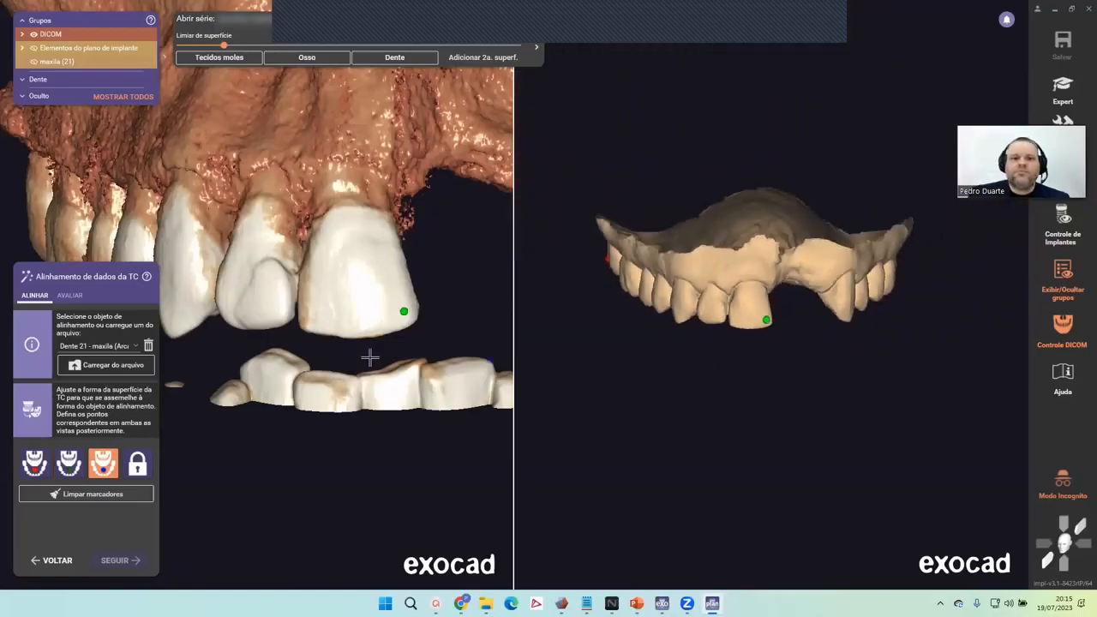
scroll(369, 347, "down", 6)
right_click_drag(415, 333, 444, 268)
scroll(445, 268, "up", 5)
right_click_drag(856, 304, 651, 324)
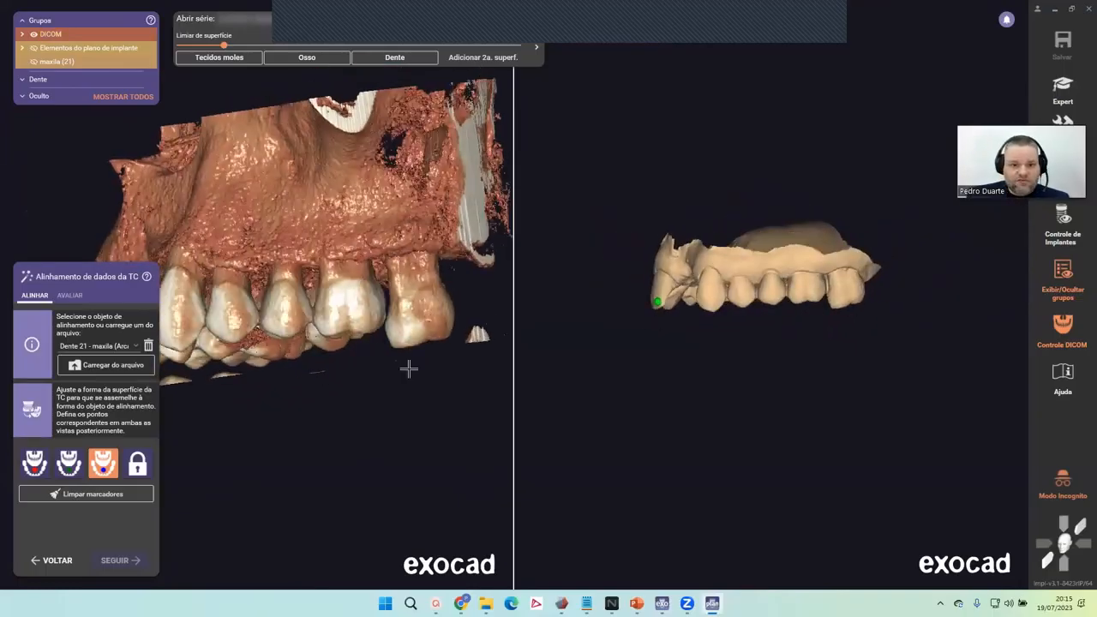
scroll(401, 343, "up", 5)
left_click(395, 316)
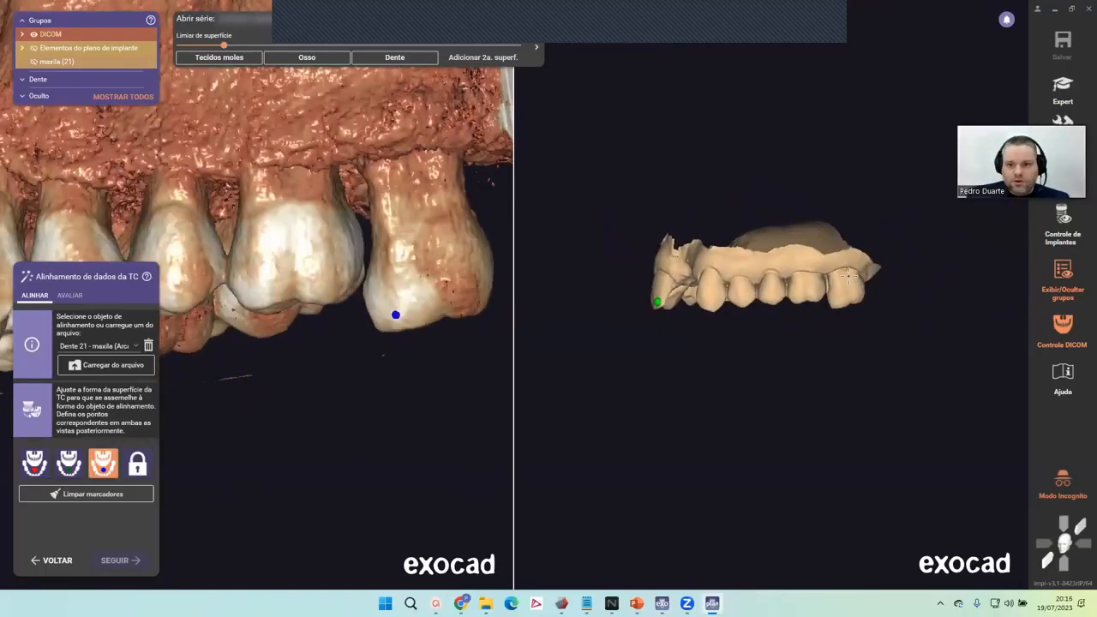
Step: Place the matching blue marker on the last upper left molar of the mesh and continue to the best-fit stage
scroll(834, 315, "up", 5)
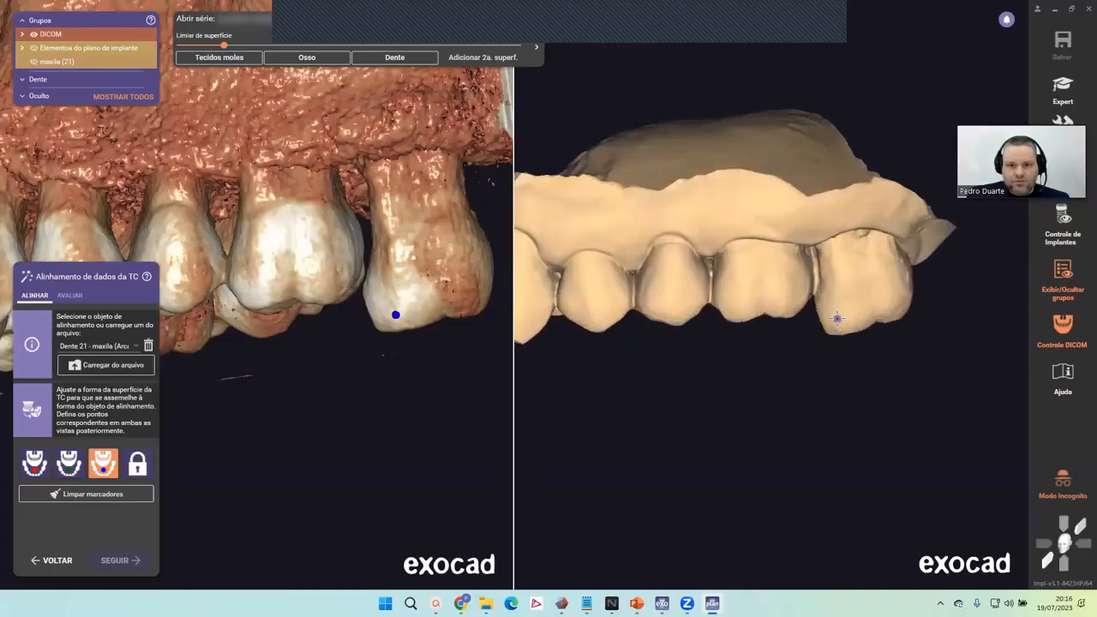
left_click(836, 318)
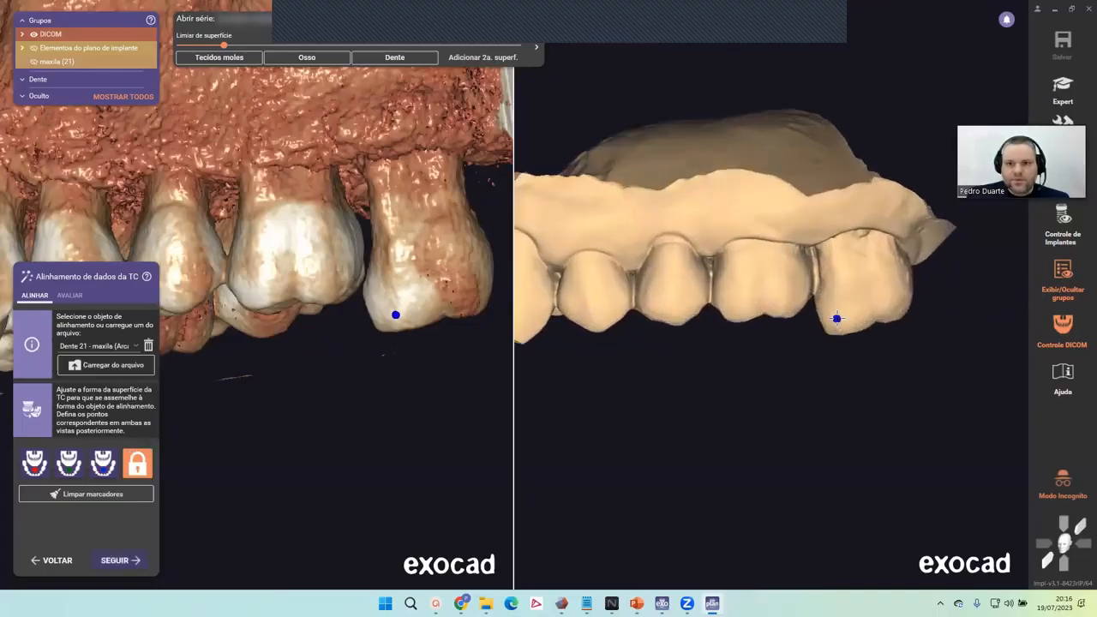
scroll(836, 318, "down", 5)
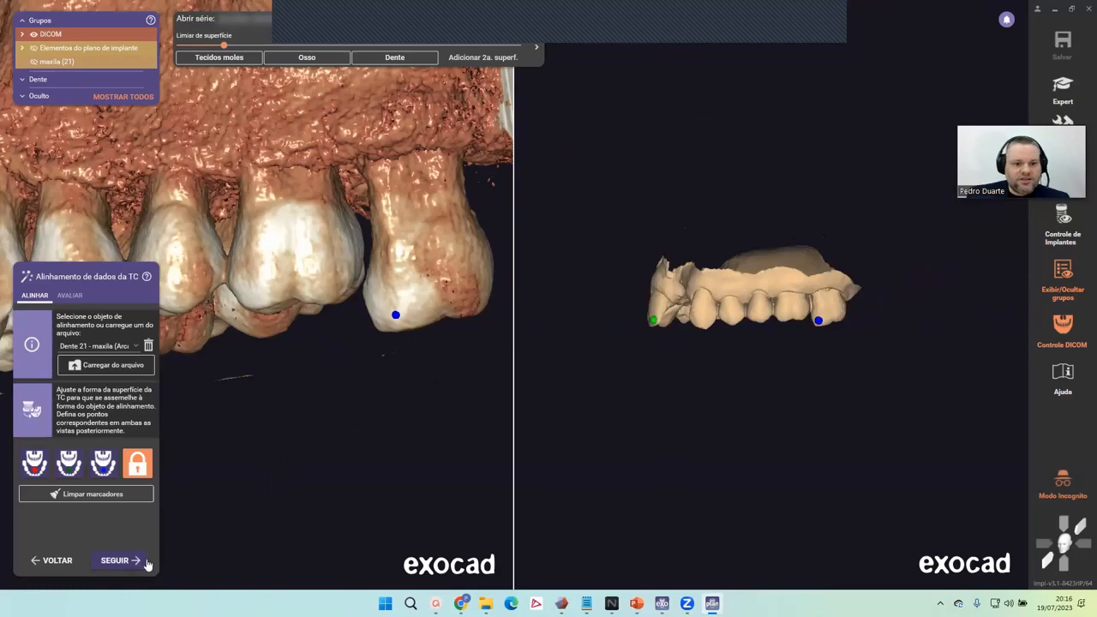
left_click(120, 560)
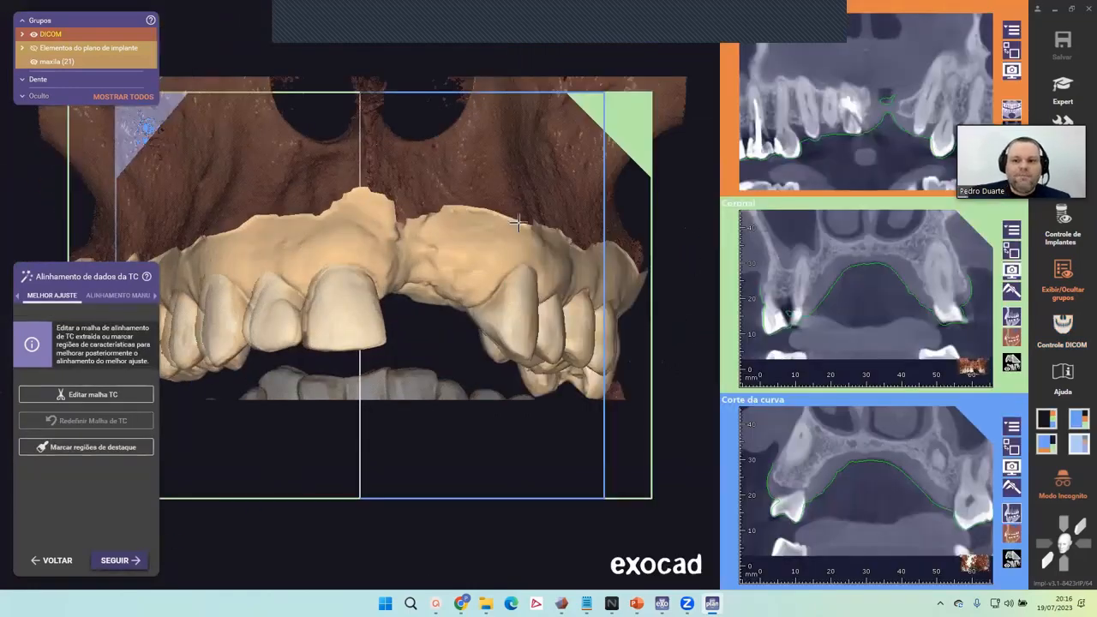
Step: Inspect the overlay of the CT and maxilla mesh in 3D, toggling the DICOM group's visibility to compare the teeth
right_click_drag(479, 257, 666, 265)
right_click_drag(339, 300, 522, 289)
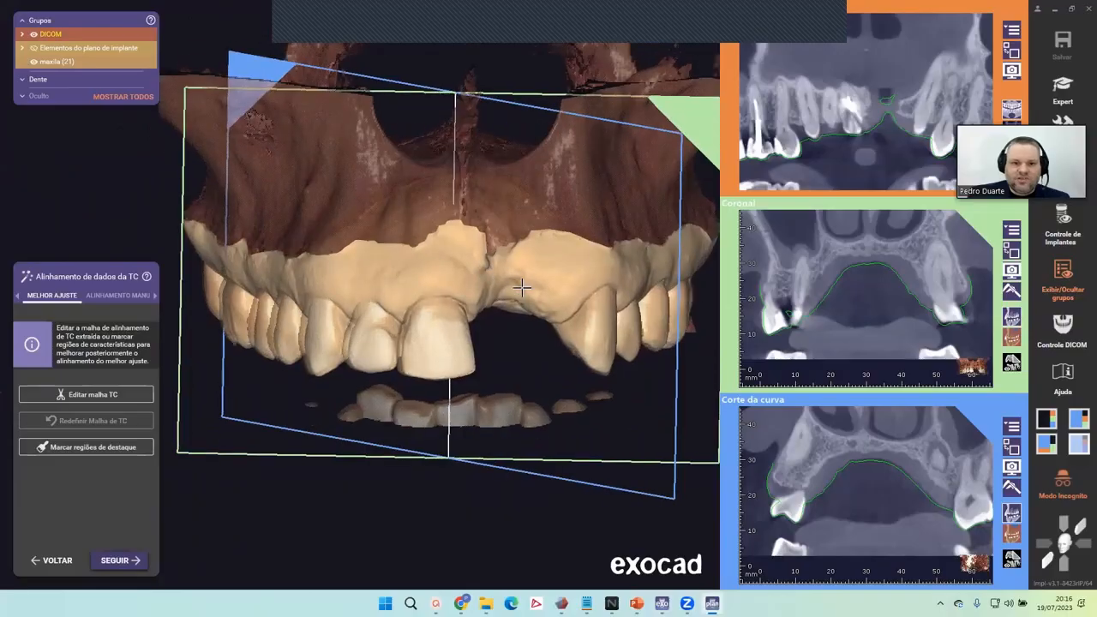
right_click_drag(497, 228, 173, 57)
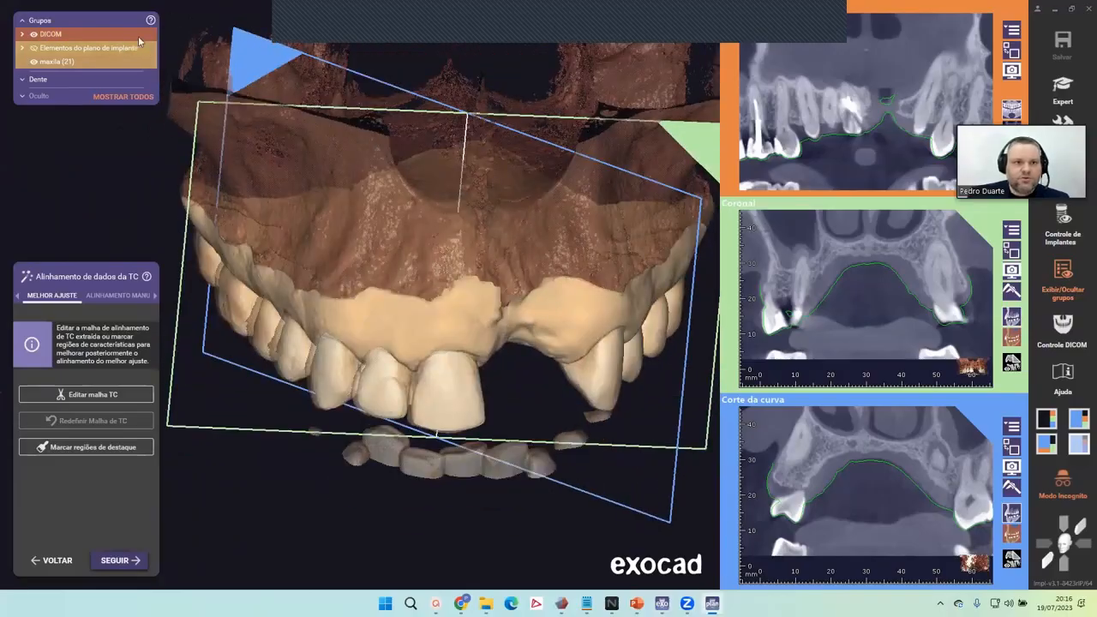
left_click(34, 34)
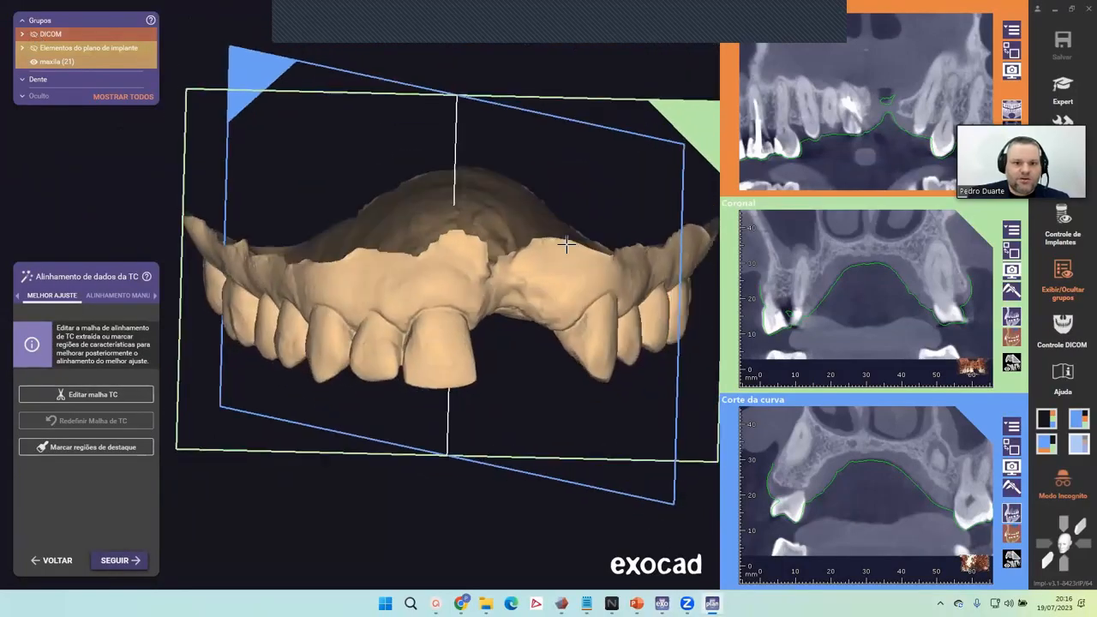
left_click(33, 35)
left_click(33, 34)
left_click(33, 34)
left_click(34, 34)
left_click(33, 34)
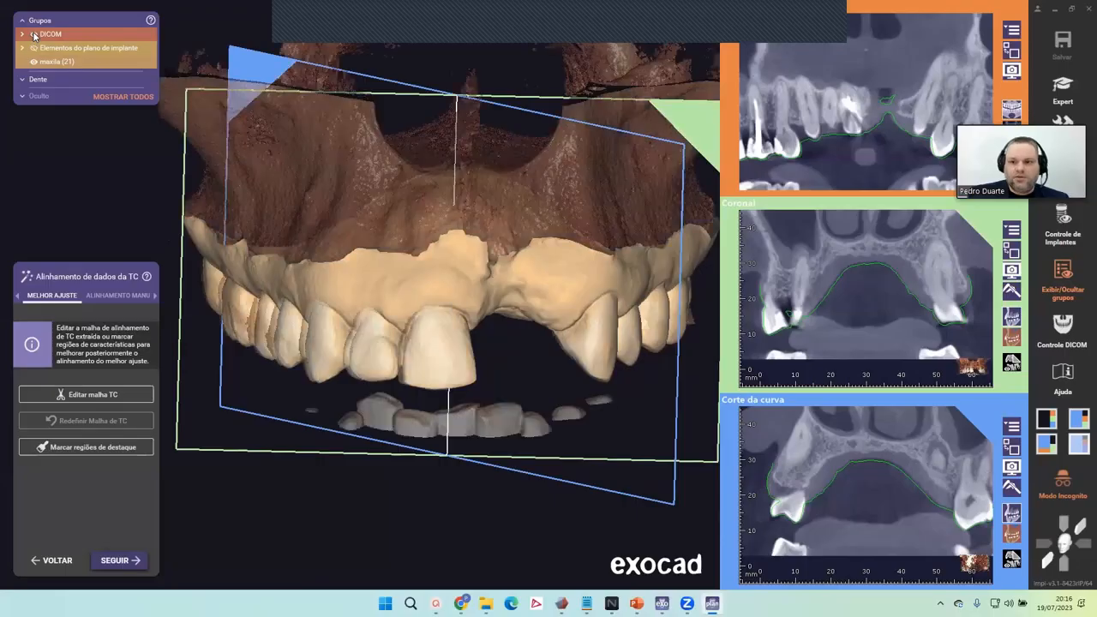
Step: Enlarge the coronal view and check how the mesh contour follows the right posterior teeth across the slices
left_click(1012, 250)
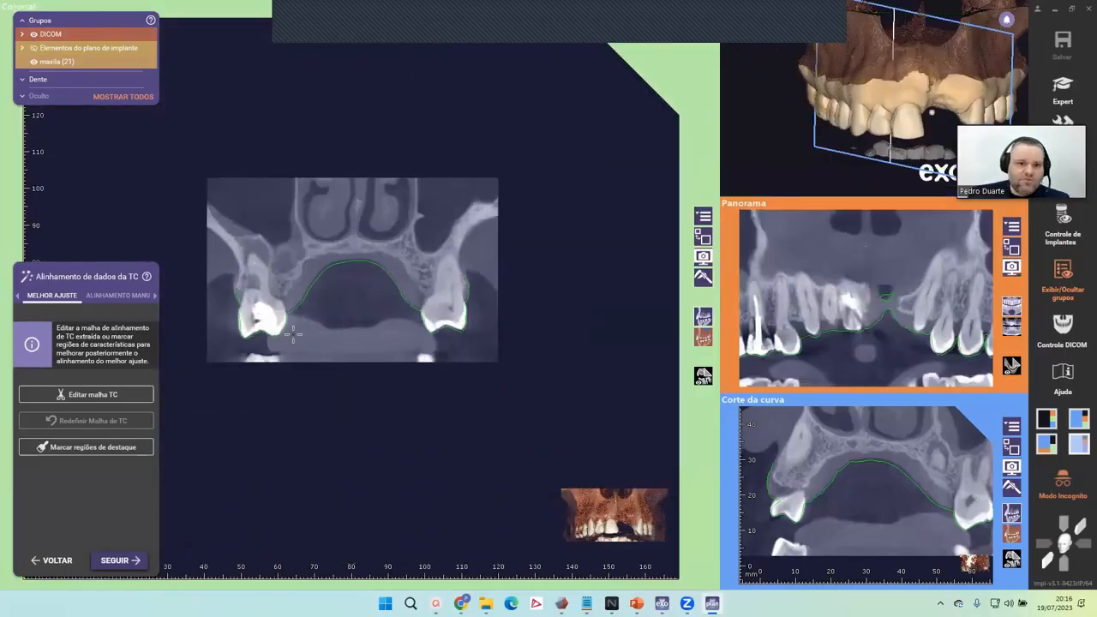
scroll(316, 322, "up", 5)
middle_click_drag(184, 300, 536, 330)
scroll(352, 299, "down", 15)
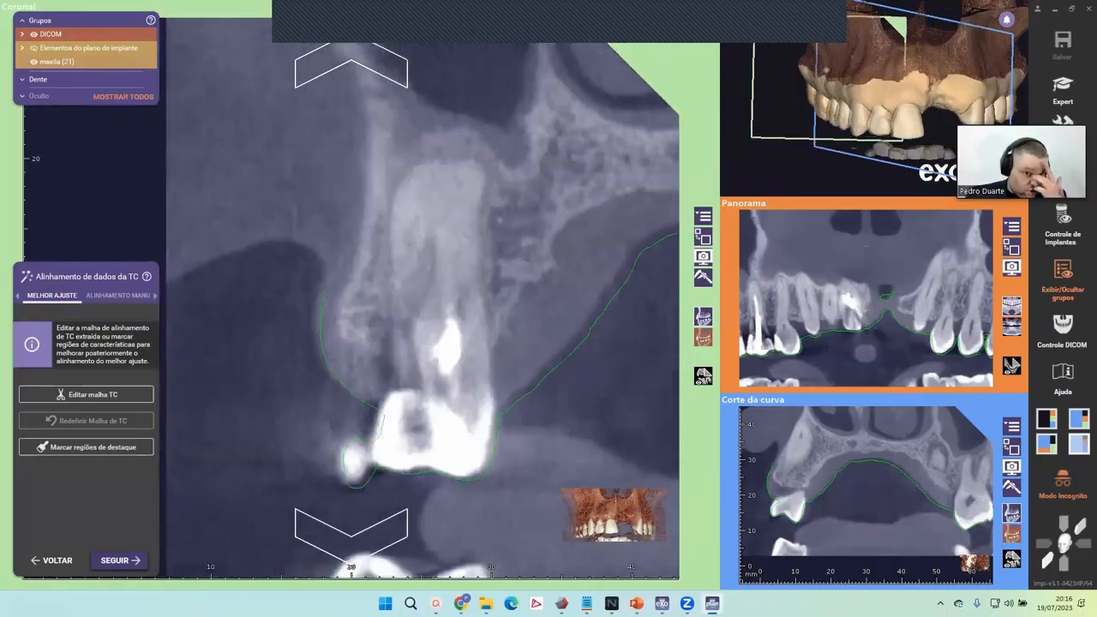
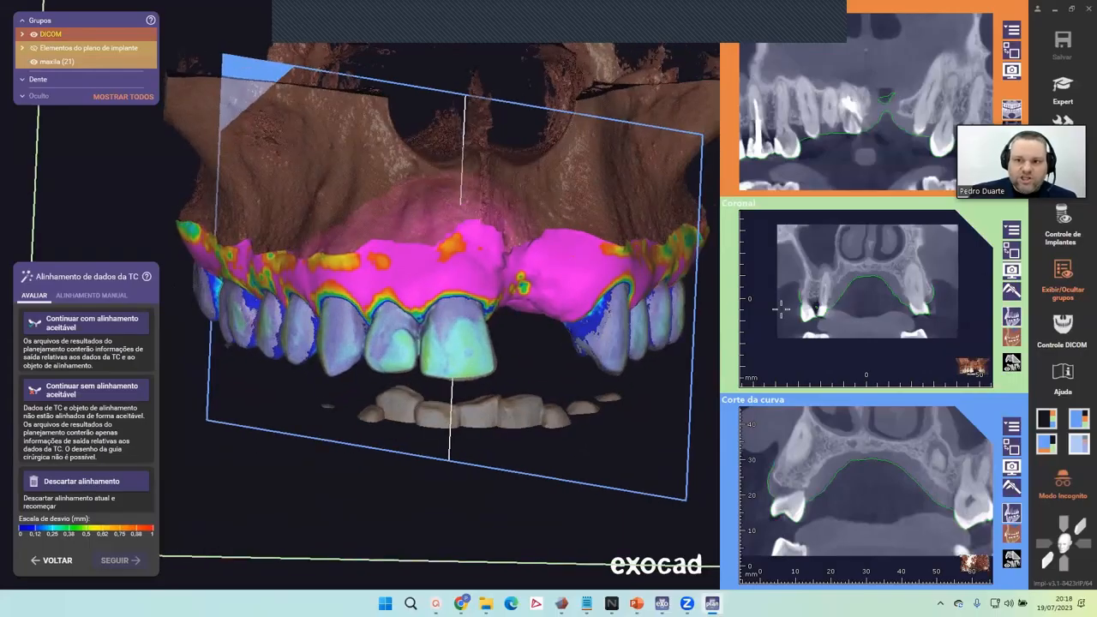
Step: Enlarge the coronal view in the evaluation stage and examine the mesh contour closely around the right posterior crowns
left_click(1012, 251)
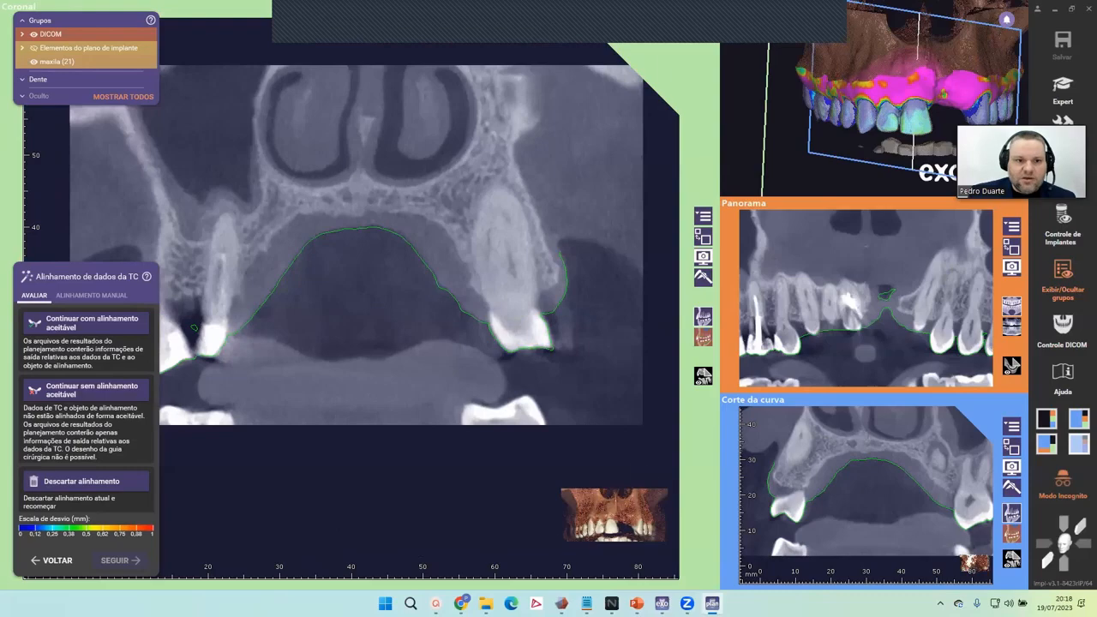
scroll(384, 303, "up", 5)
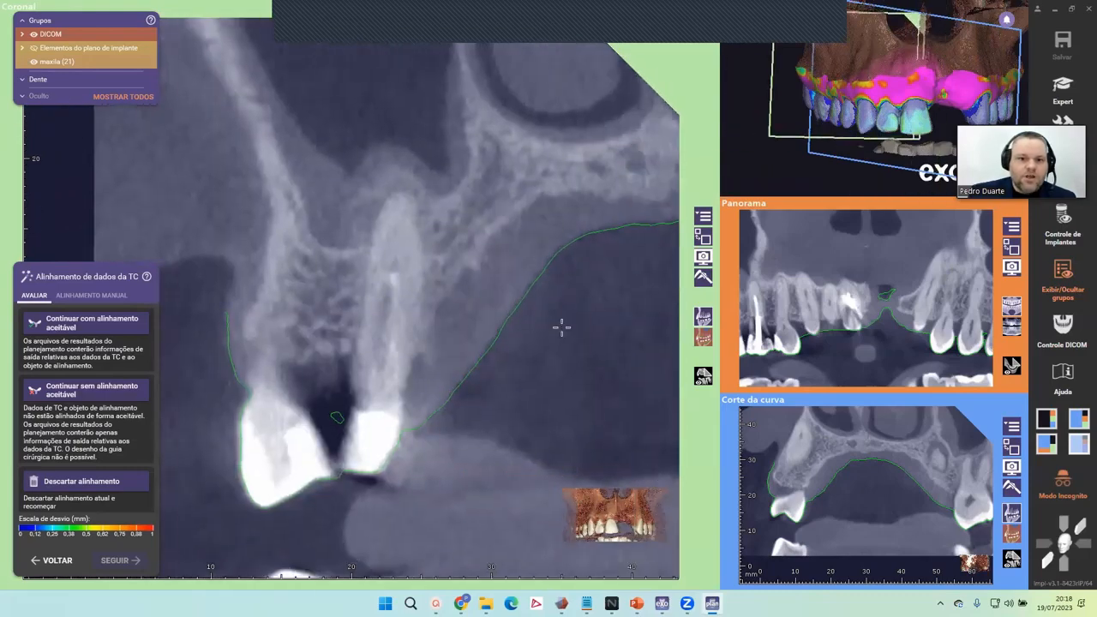
middle_click_drag(498, 328, 518, 334)
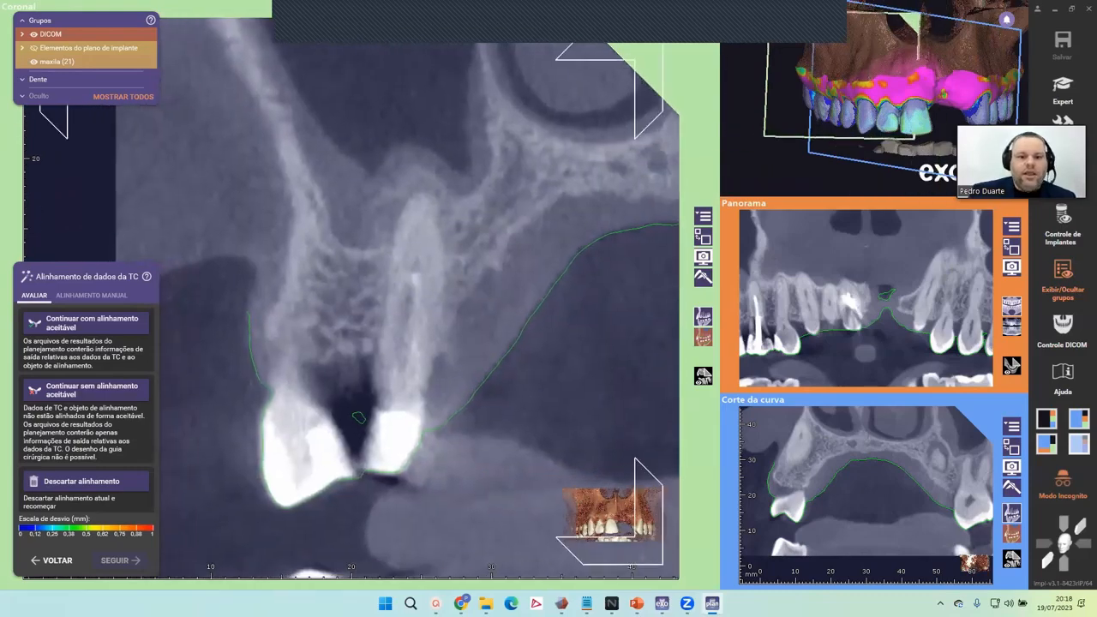
scroll(524, 312, "up", 2)
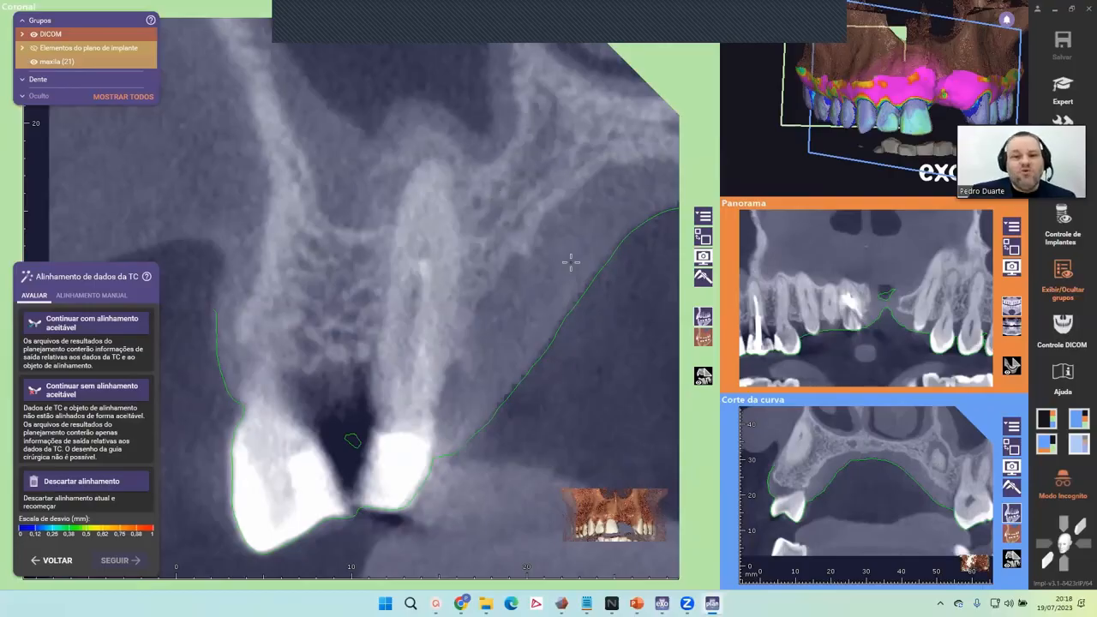
scroll(604, 283, "down", 2)
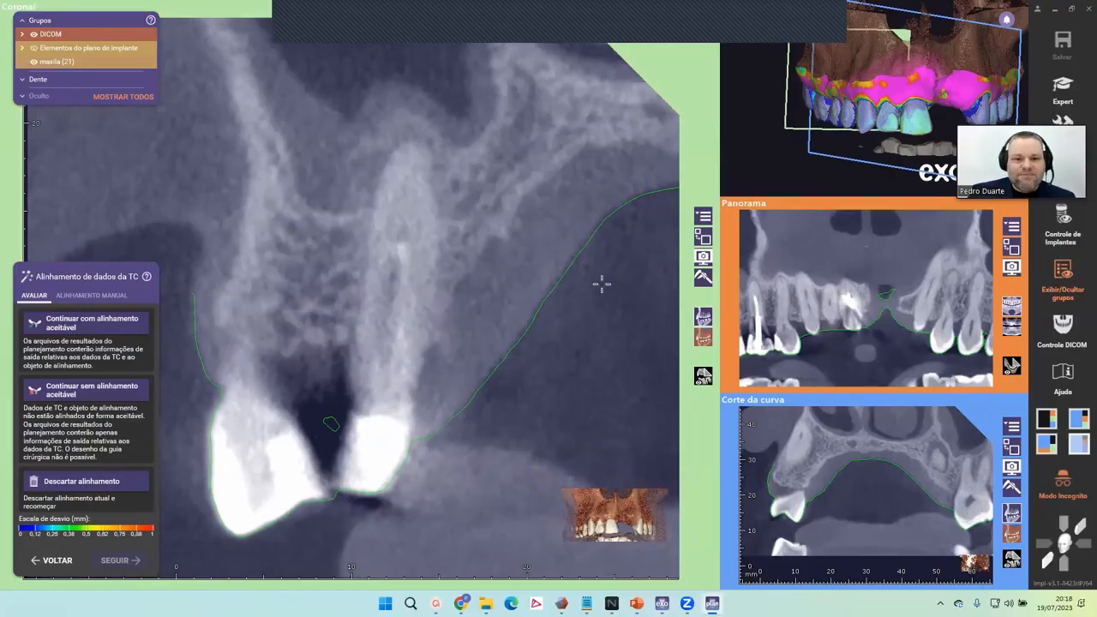
scroll(557, 306, "down", 3)
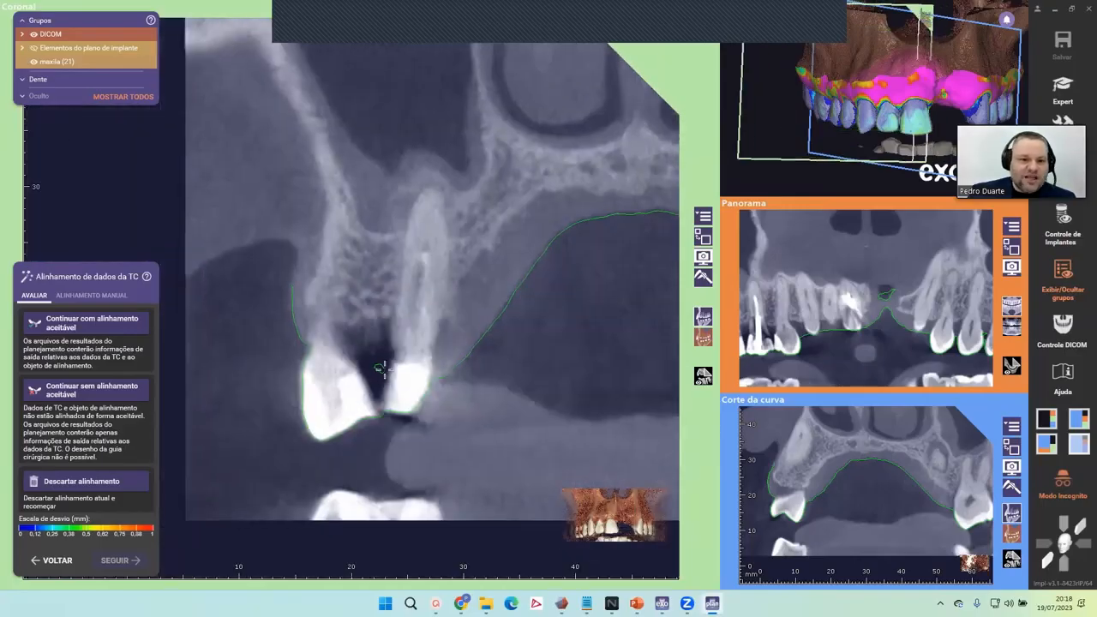
scroll(291, 306, "up", 1)
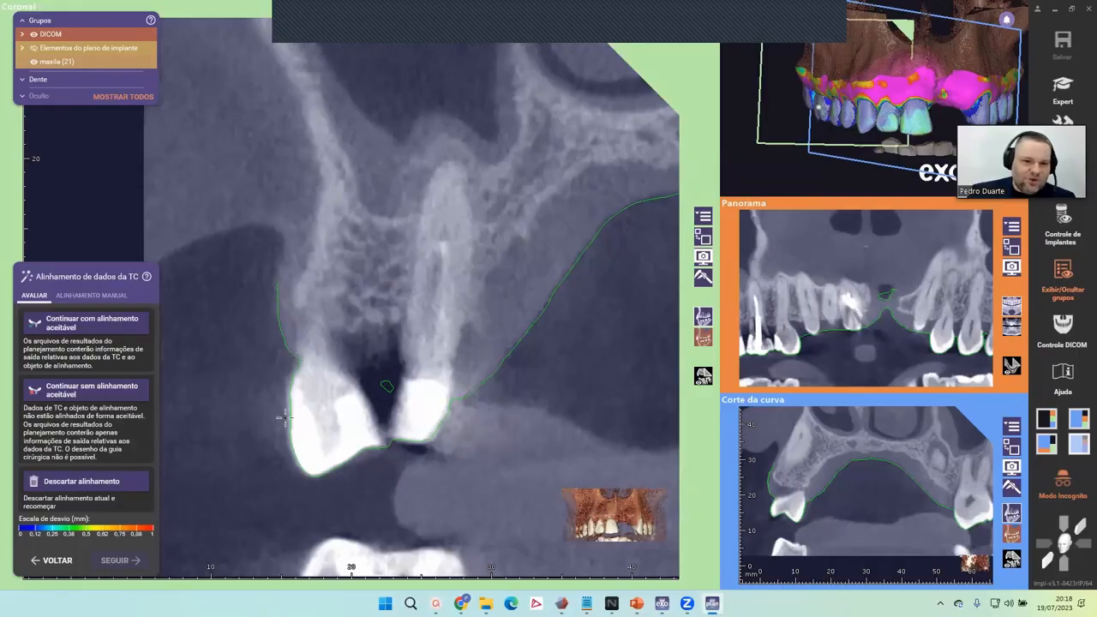
Step: Step through further coronal slices along the right side, checking the mesh contour against each crown and the palate
scroll(465, 362, "down", 3)
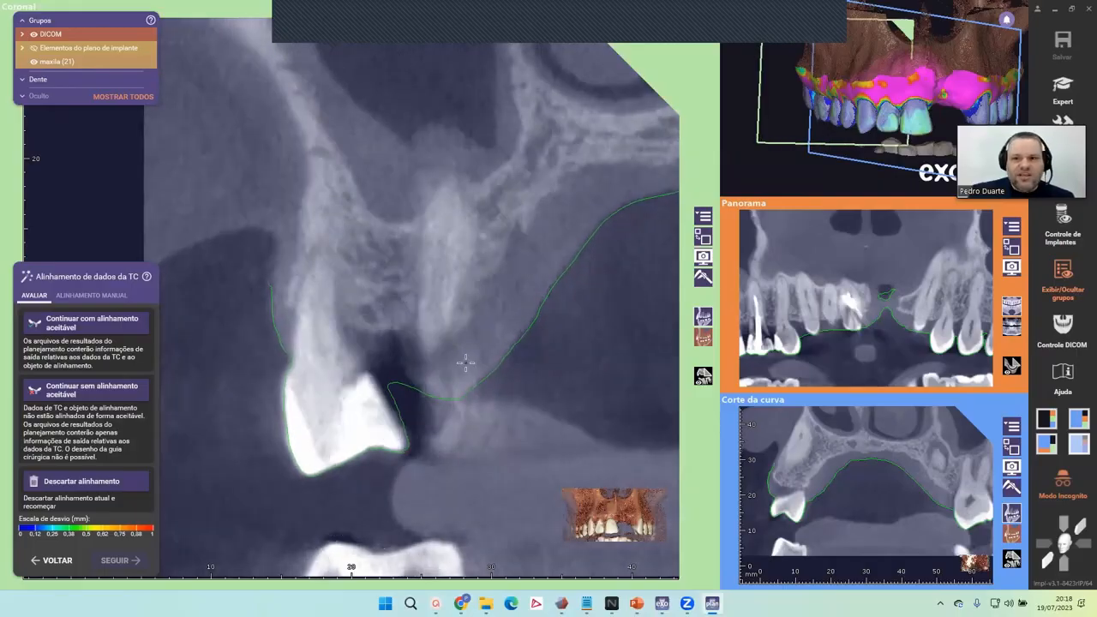
scroll(466, 362, "down", 8)
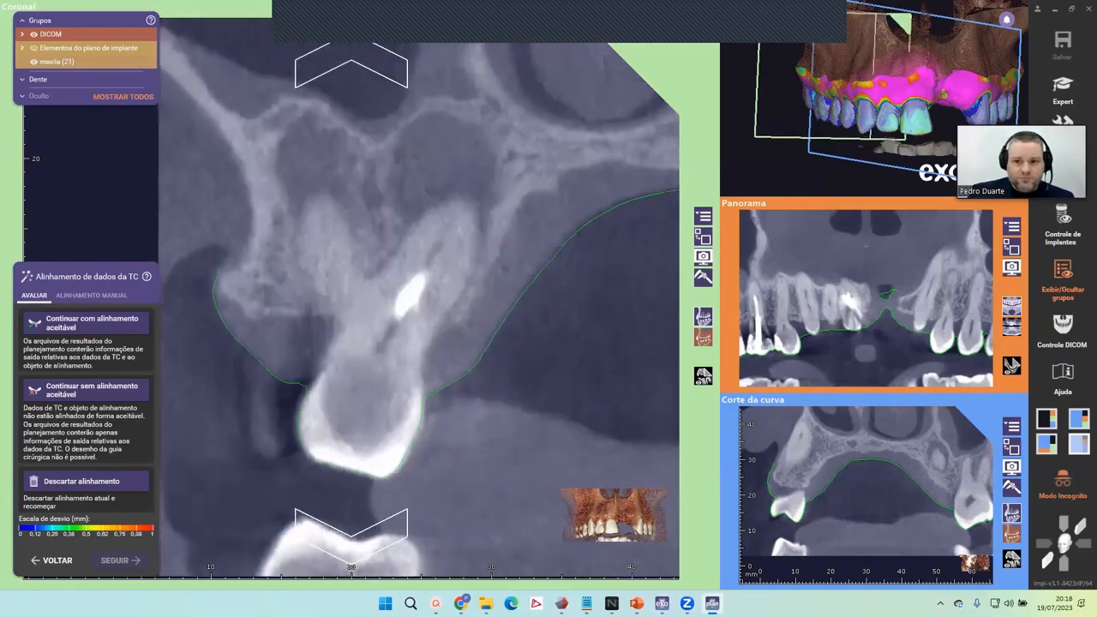
scroll(506, 348, "down", 2)
scroll(506, 348, "down", 2, "ctrl")
scroll(506, 348, "down", 4)
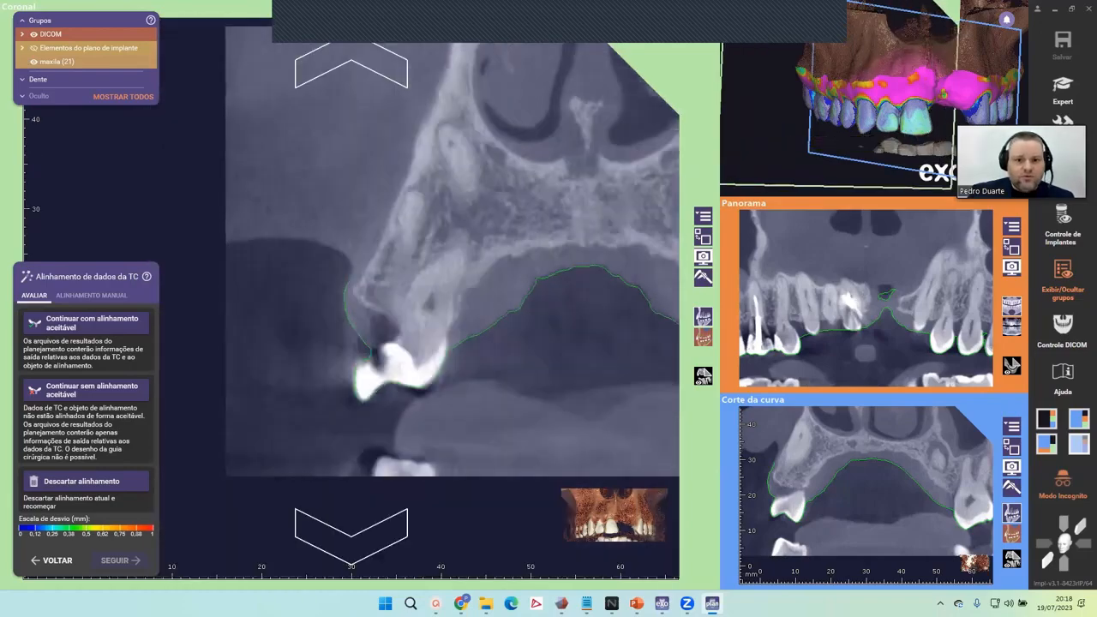
scroll(506, 348, "down", 8)
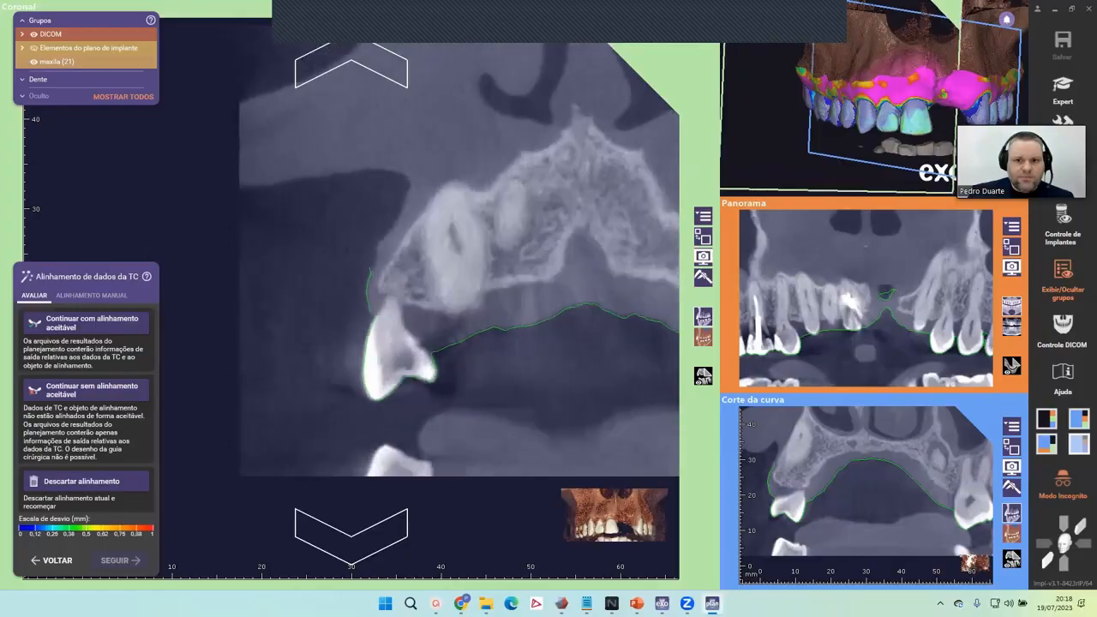
scroll(547, 316, "down", 3)
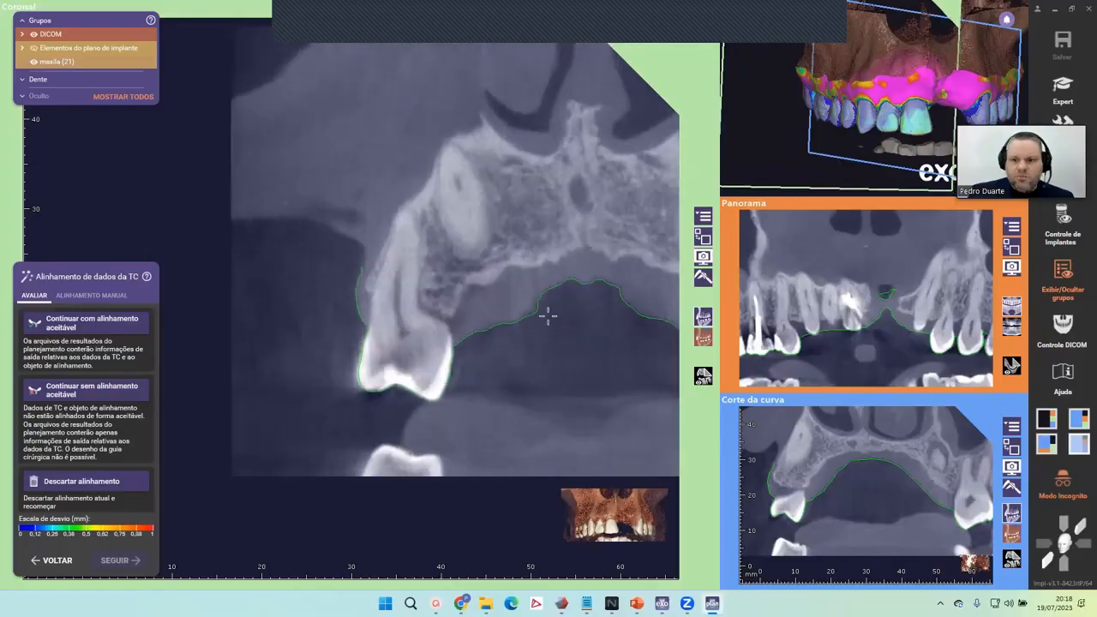
Step: Enlarge the curve cross-section view (Corte da curva) and check the mesh contour from the posterior teeth to the central incisor
left_click(1010, 447)
scroll(351, 266, "down", 5)
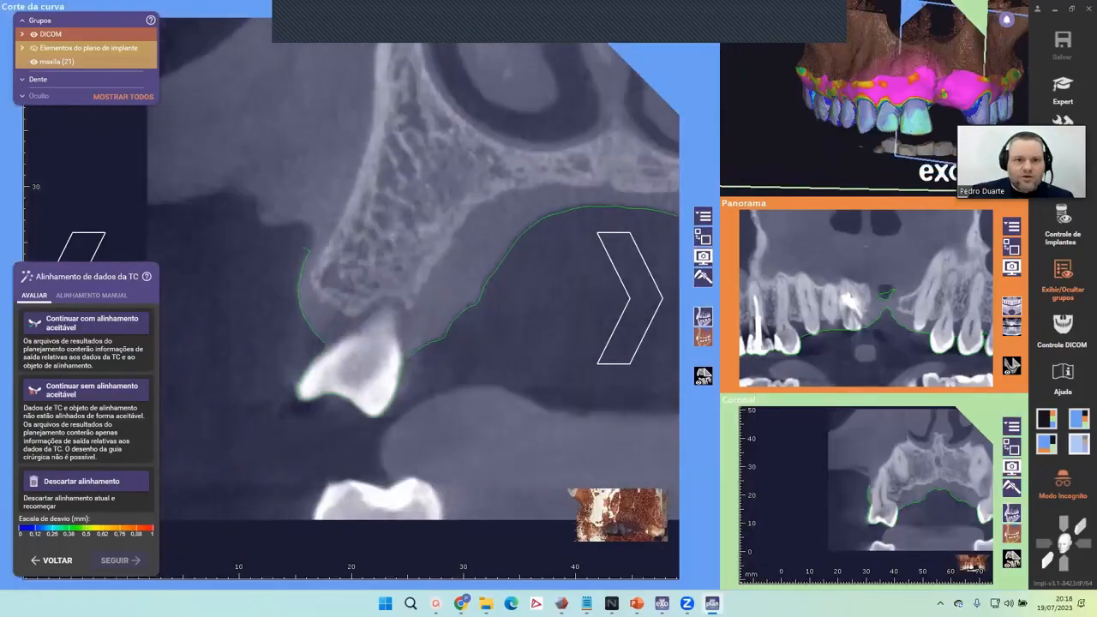
scroll(352, 266, "down", 8)
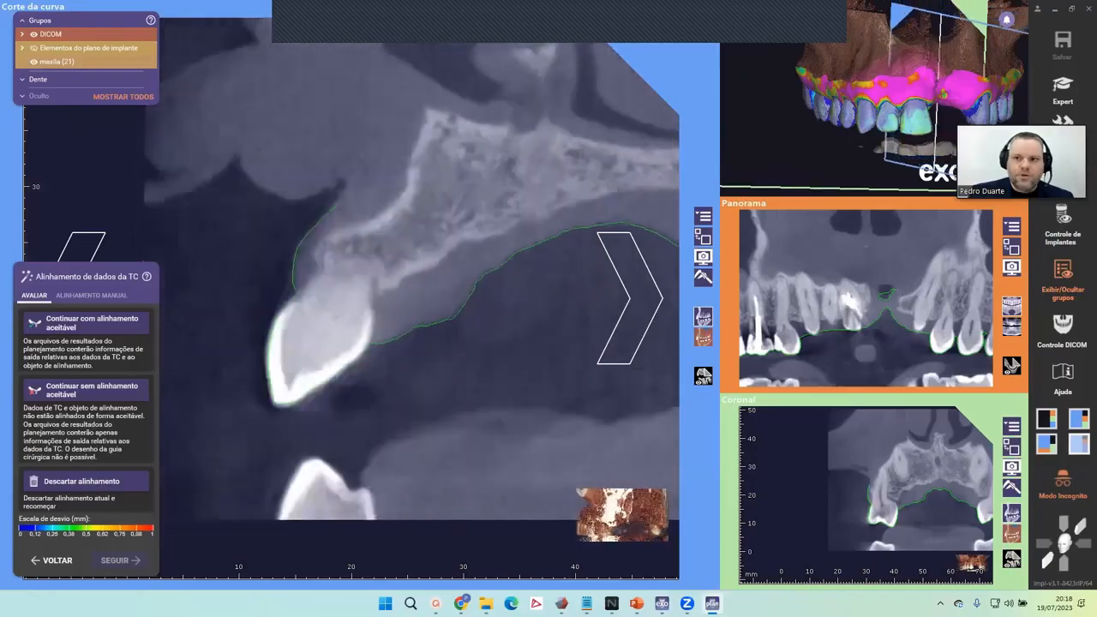
scroll(352, 265, "down", 2)
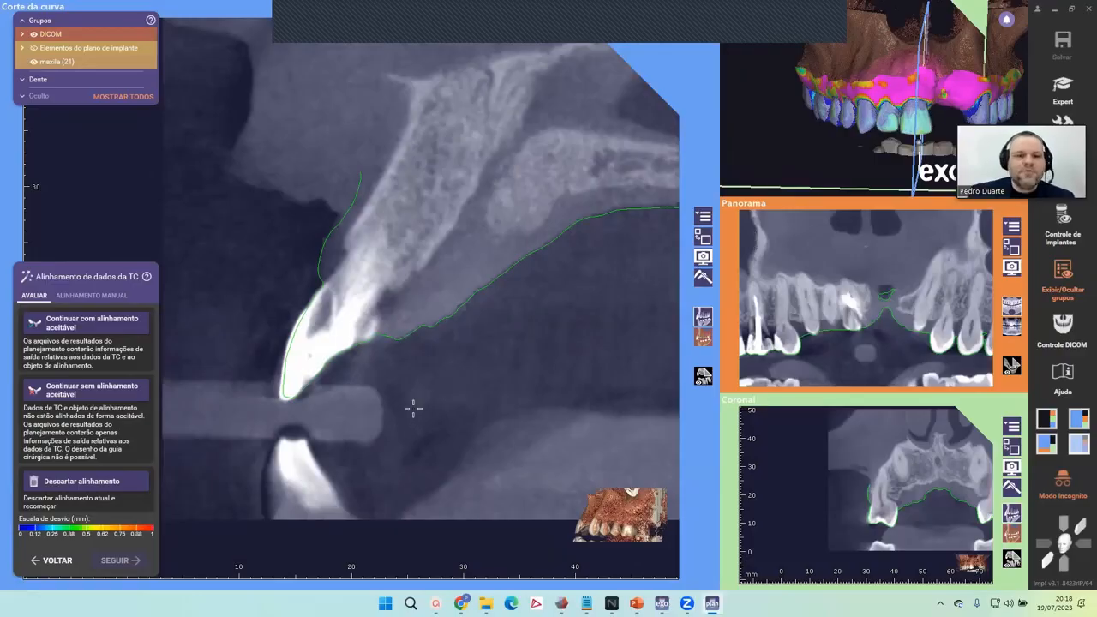
Step: Step through curve cross-section slices (Corte da curva) across the edentulous tooth 21 area, checking the mesh contour against the soft tissue
scroll(413, 409, "down", 6)
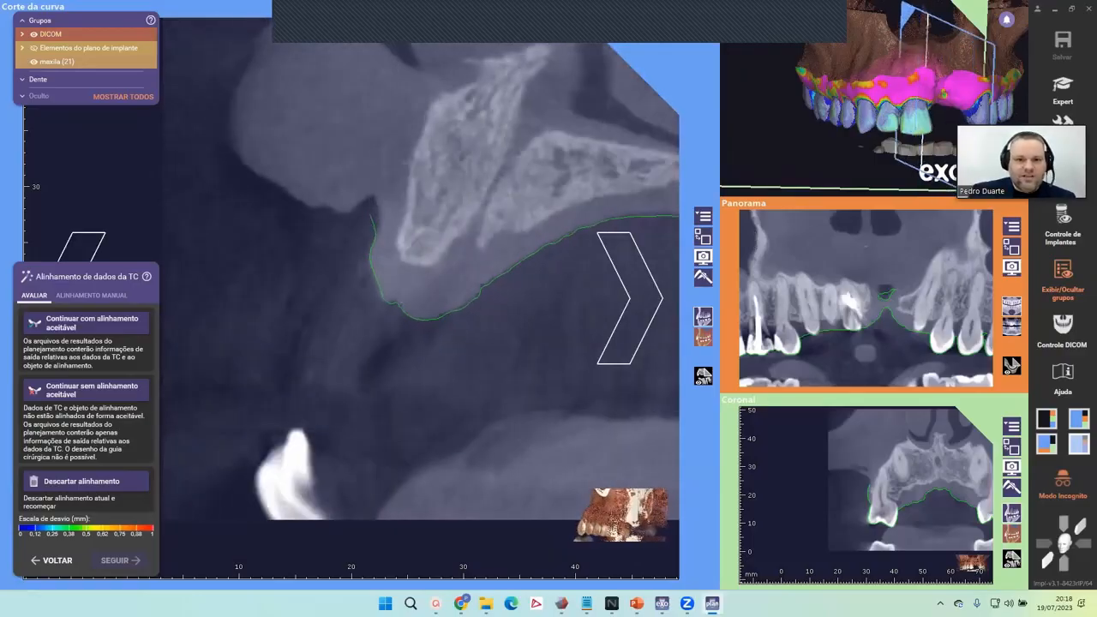
scroll(363, 345, "down", 1)
scroll(374, 259, "down", 2)
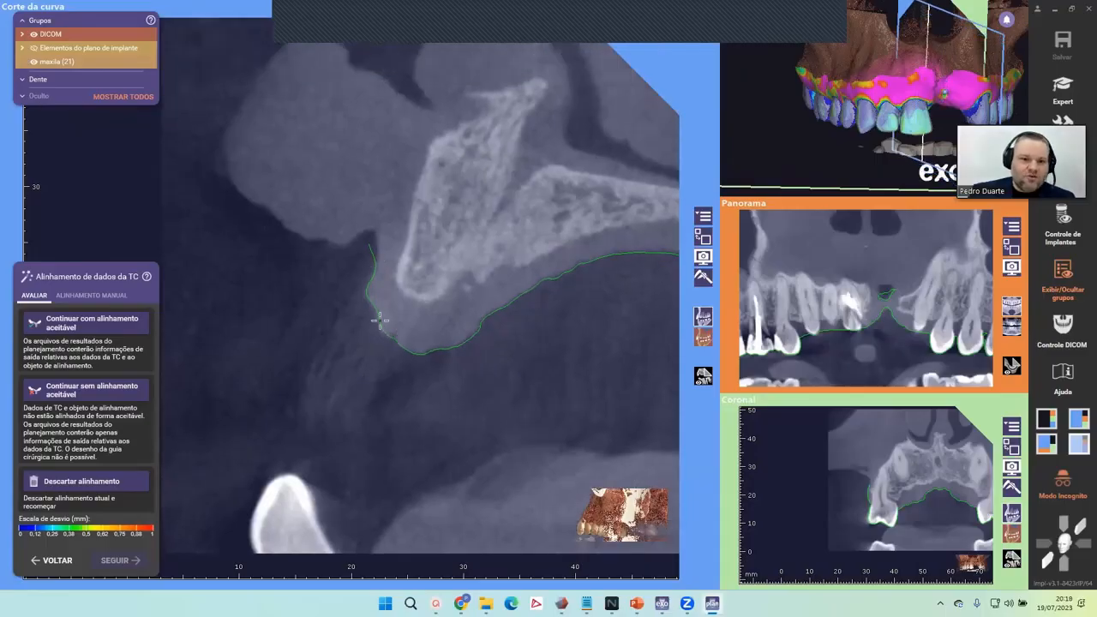
scroll(364, 248, "down", 2)
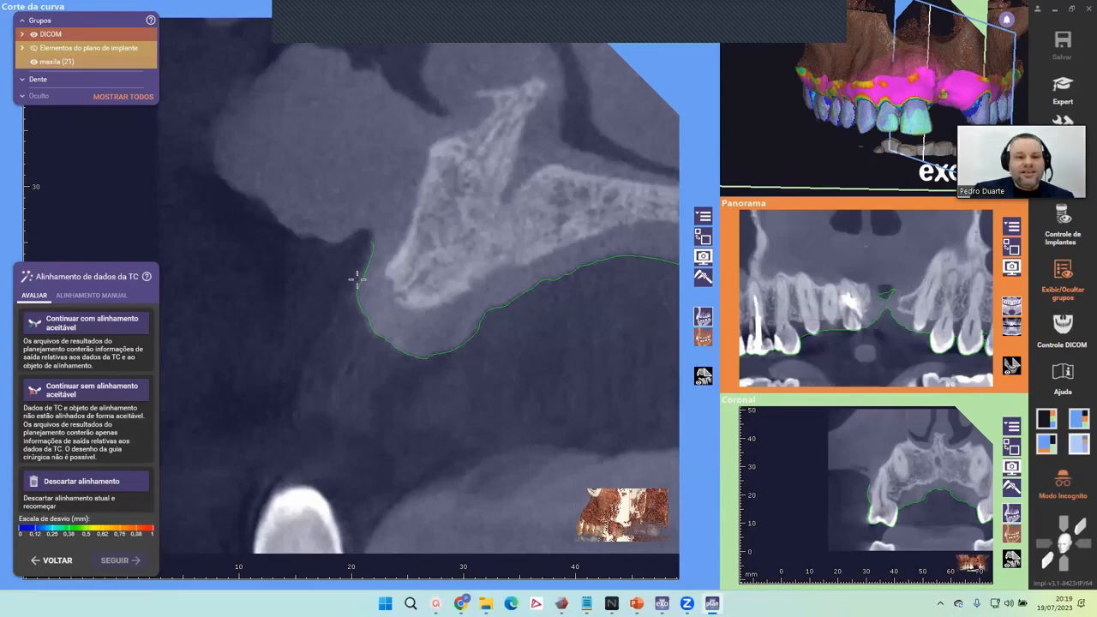
scroll(481, 354, "down", 5)
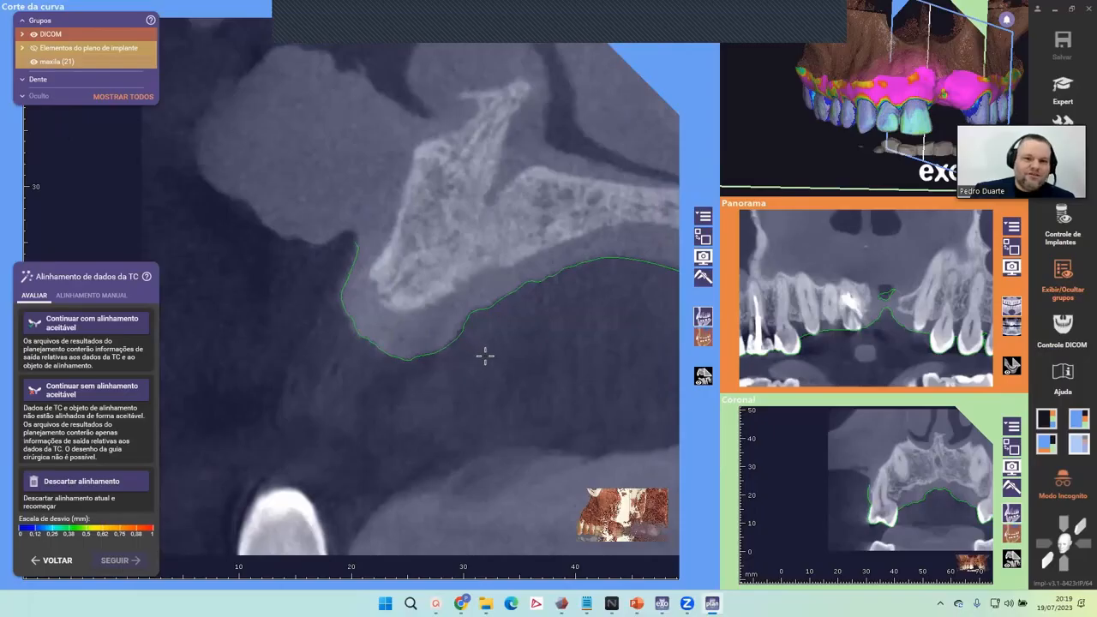
scroll(499, 375, "down", 5)
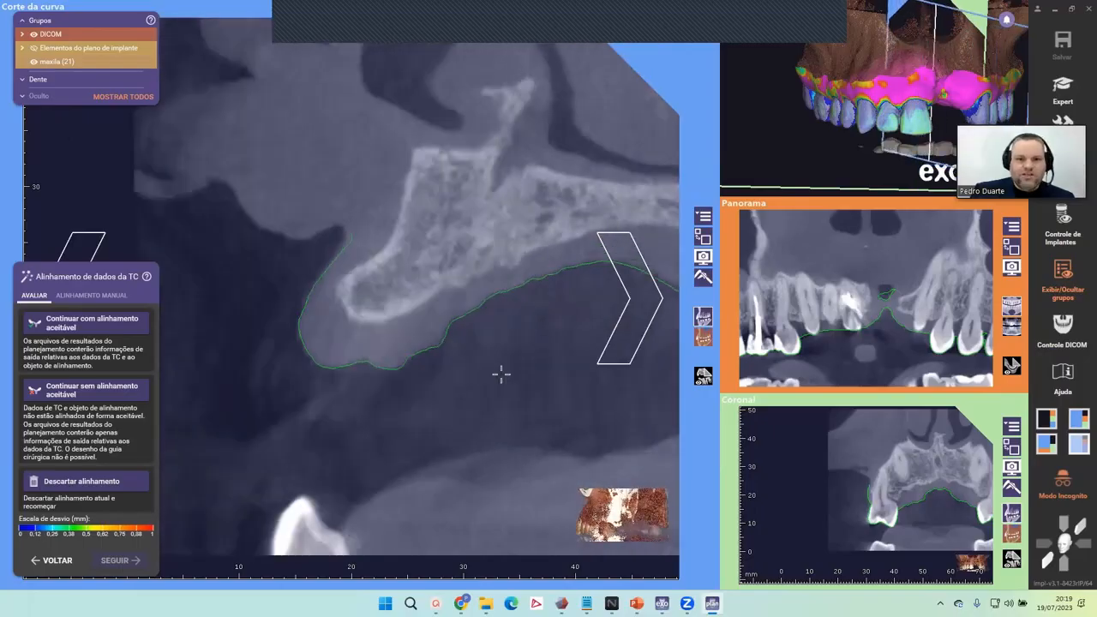
Step: Continue through the curve cross-sections along the left posterior teeth, comparing the mesh contour with the crowns and palate
scroll(482, 377, "down", 5)
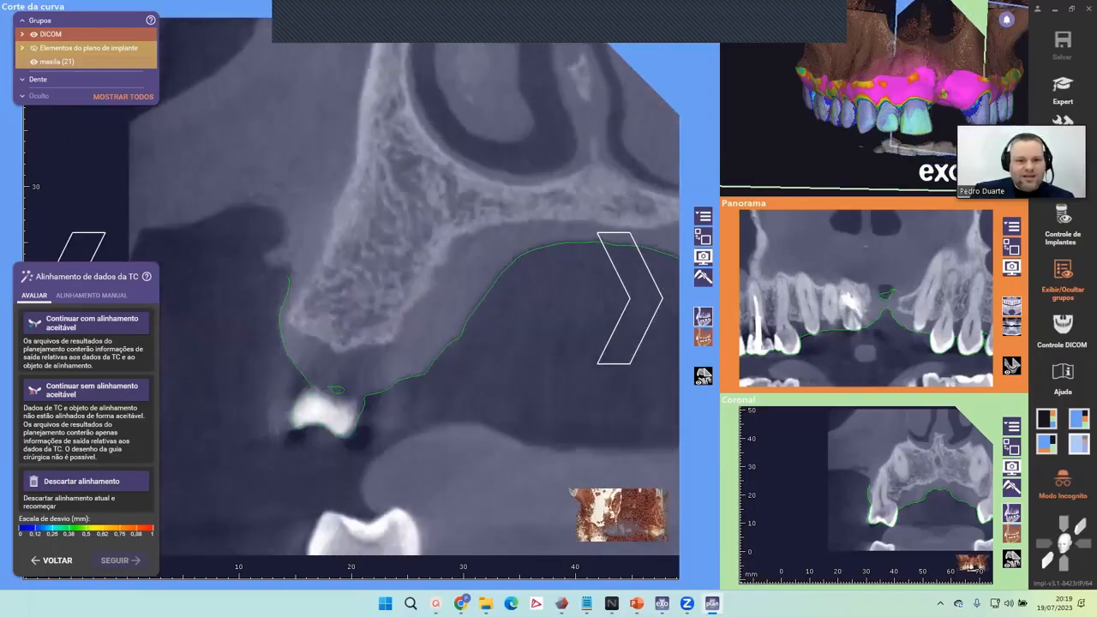
scroll(482, 377, "down", 4)
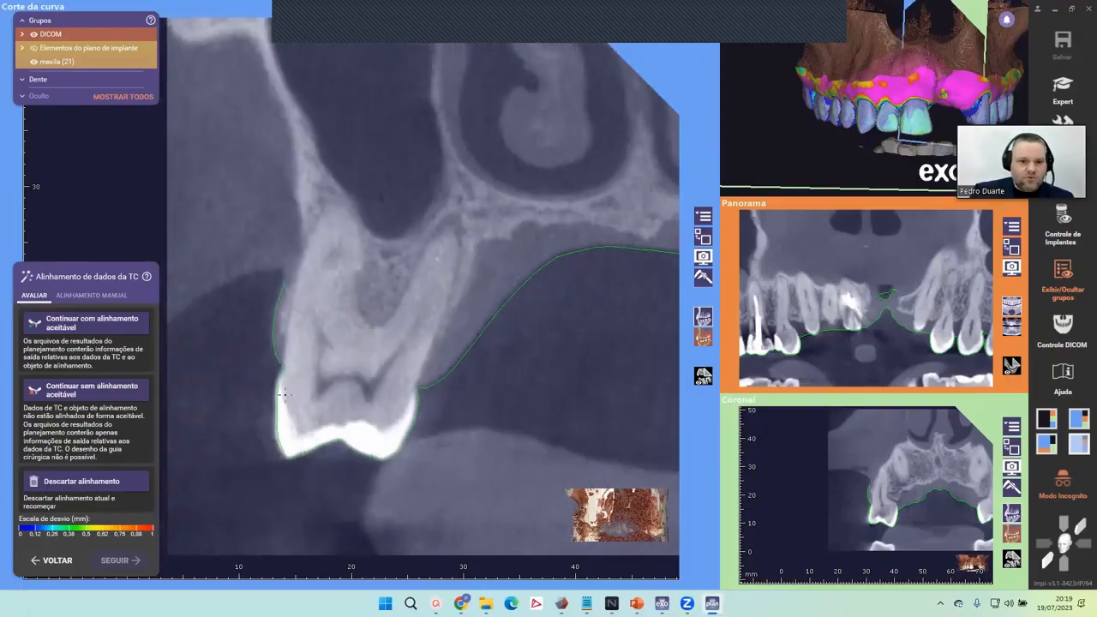
scroll(415, 457, "down", 5)
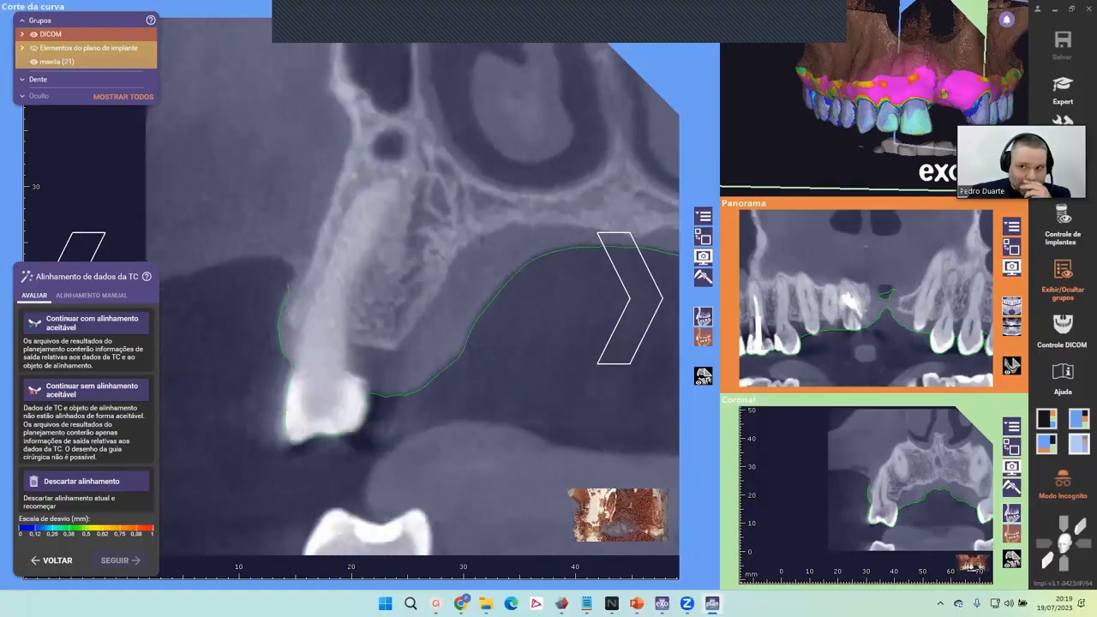
scroll(415, 457, "down", 5)
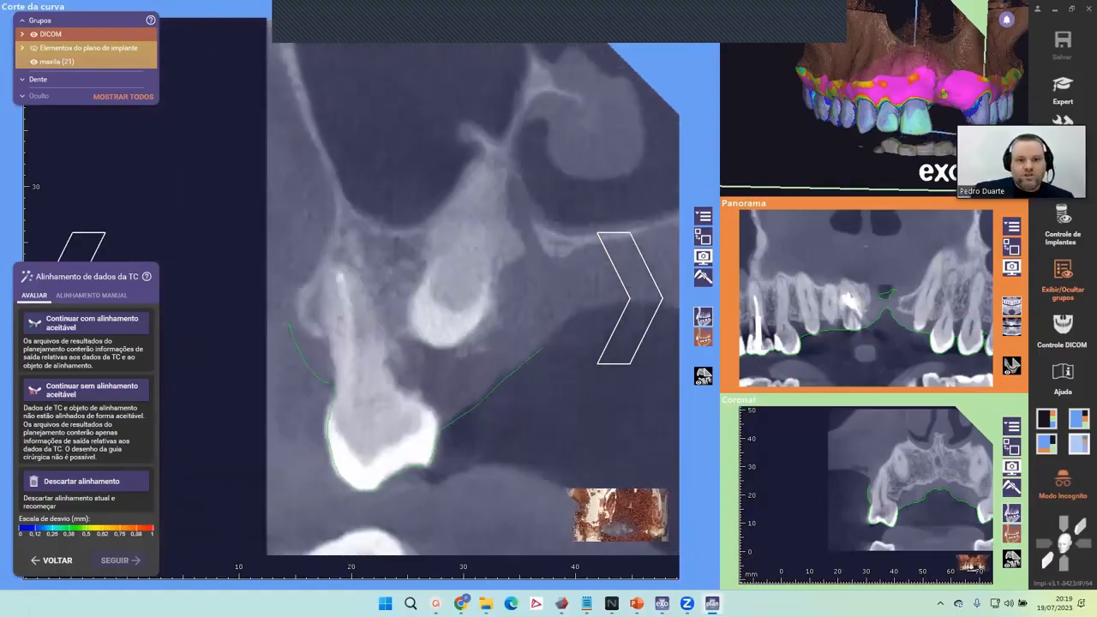
Step: Sweep the curve cross-section back through the anterior teeth to the right molars, checking the mesh contour on each crown
scroll(501, 291, "down", 5)
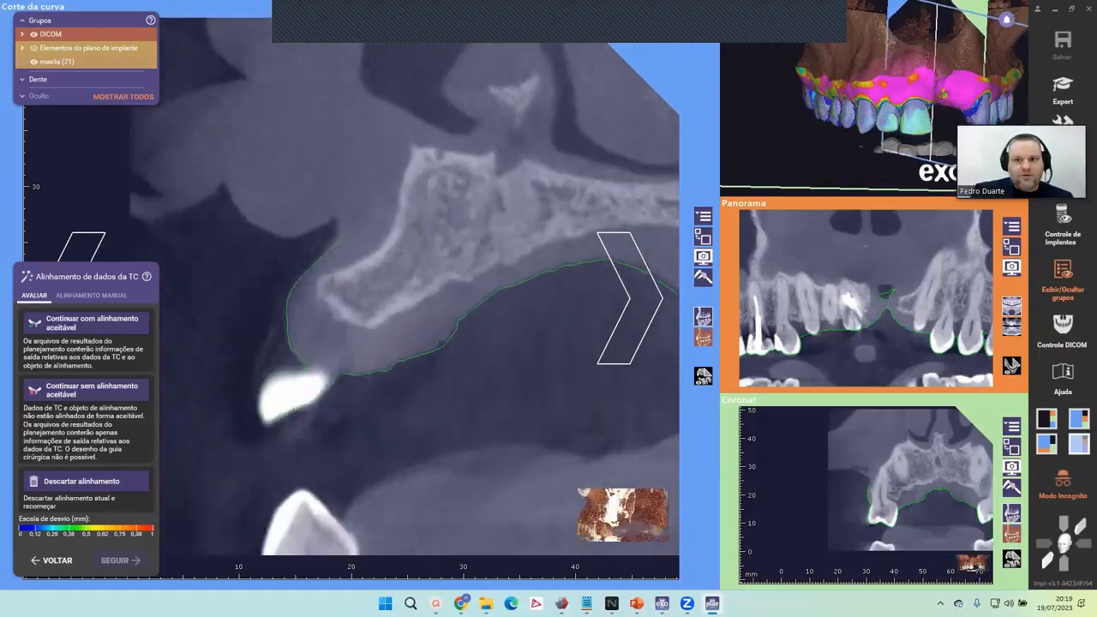
scroll(502, 291, "down", 3)
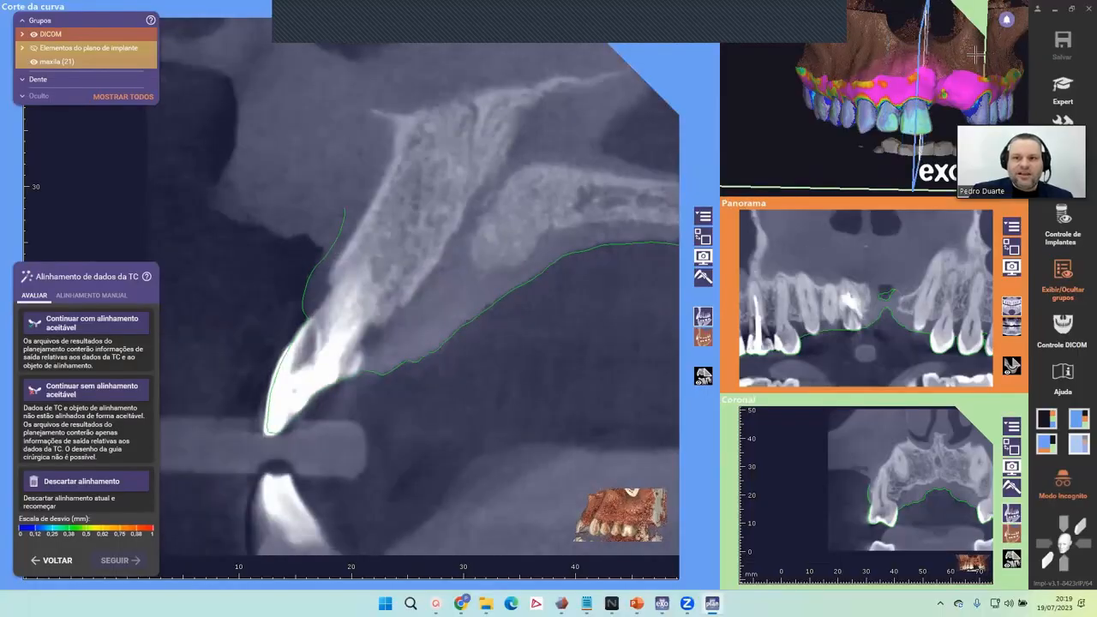
scroll(600, 313, "down", 2)
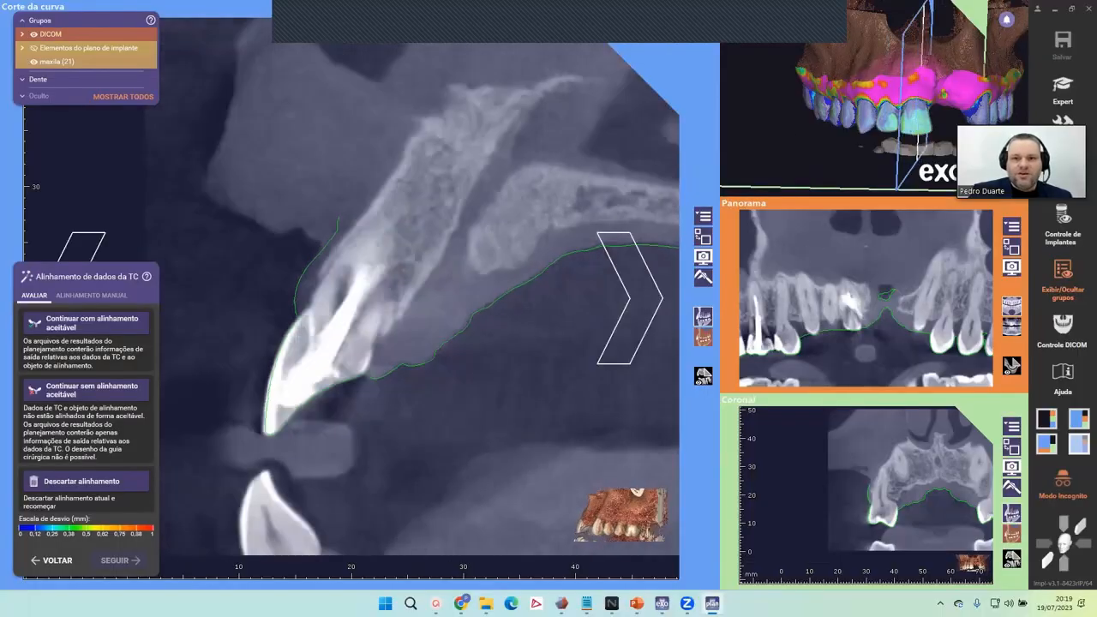
scroll(651, 291, "down", 4)
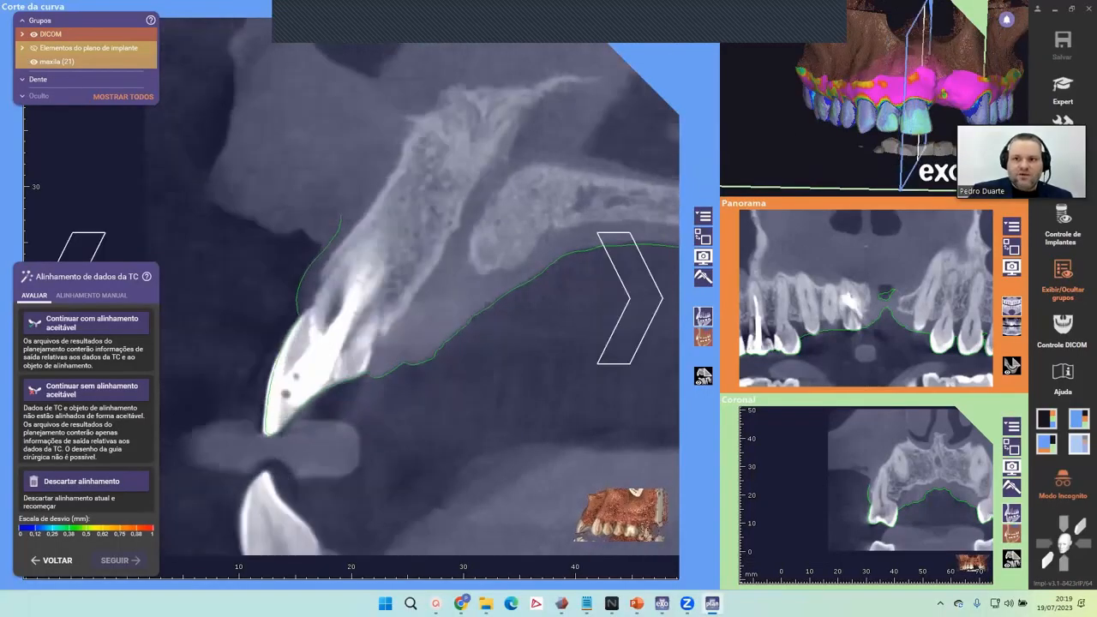
scroll(592, 334, "down", 5)
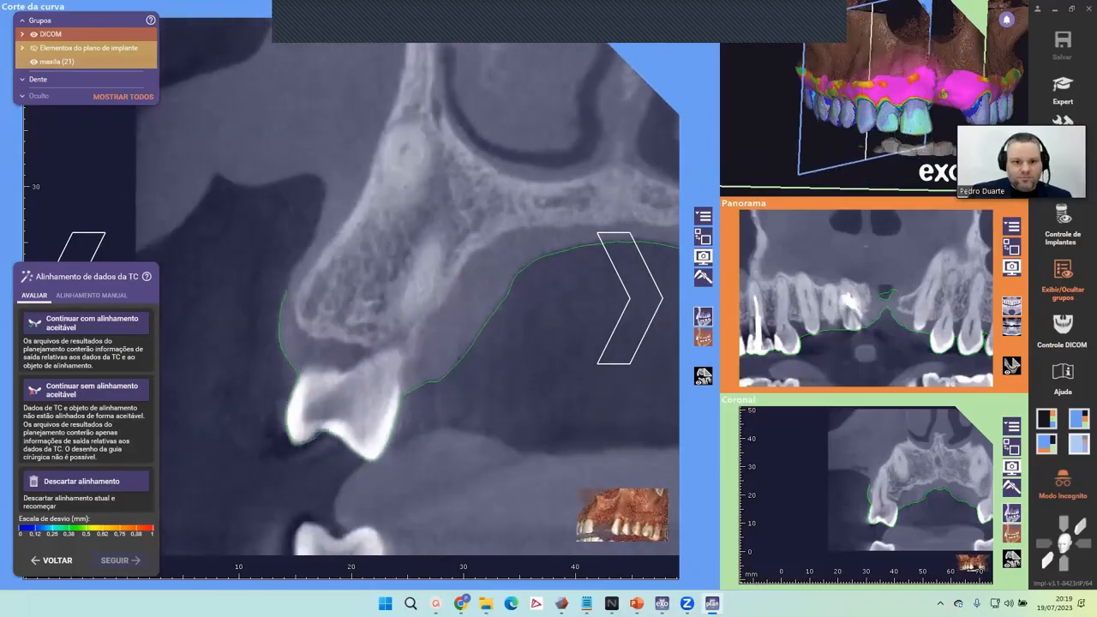
scroll(592, 334, "down", 6)
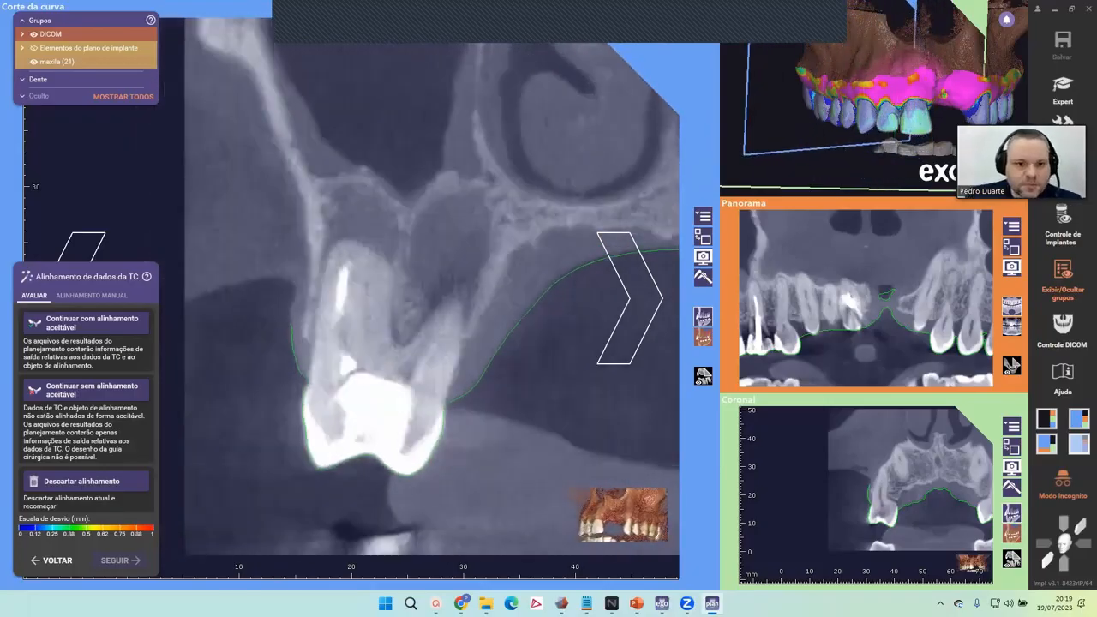
scroll(599, 329, "down", 5)
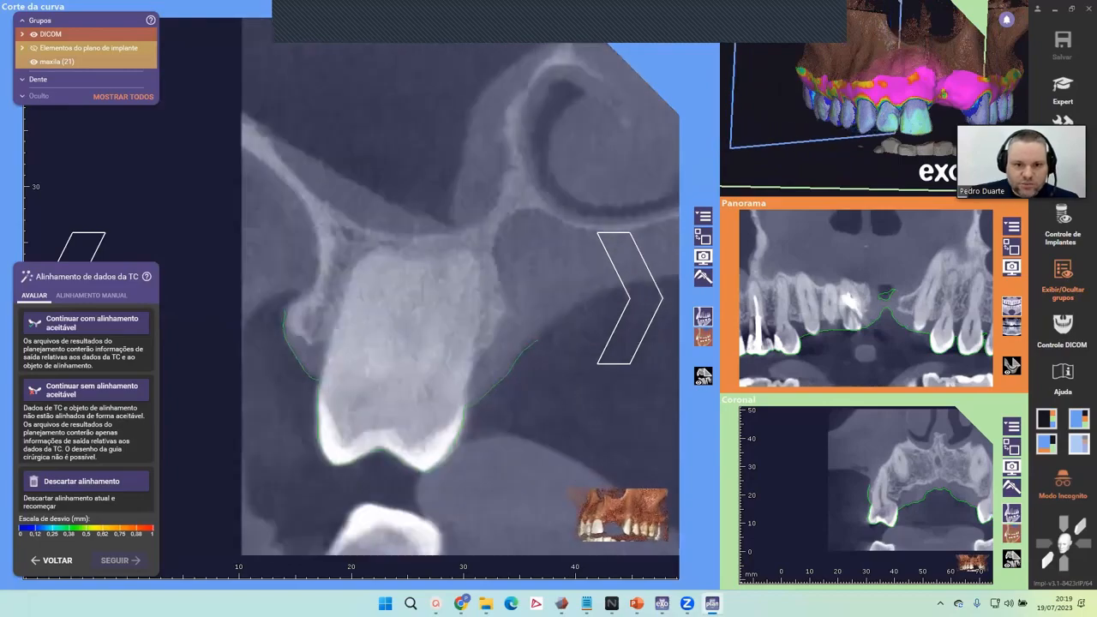
Step: Return the 3D model to the main view and accept the CT data alignment with Continuar com alinhamento aceitável
left_click(703, 237)
right_click_drag(454, 363, 467, 408)
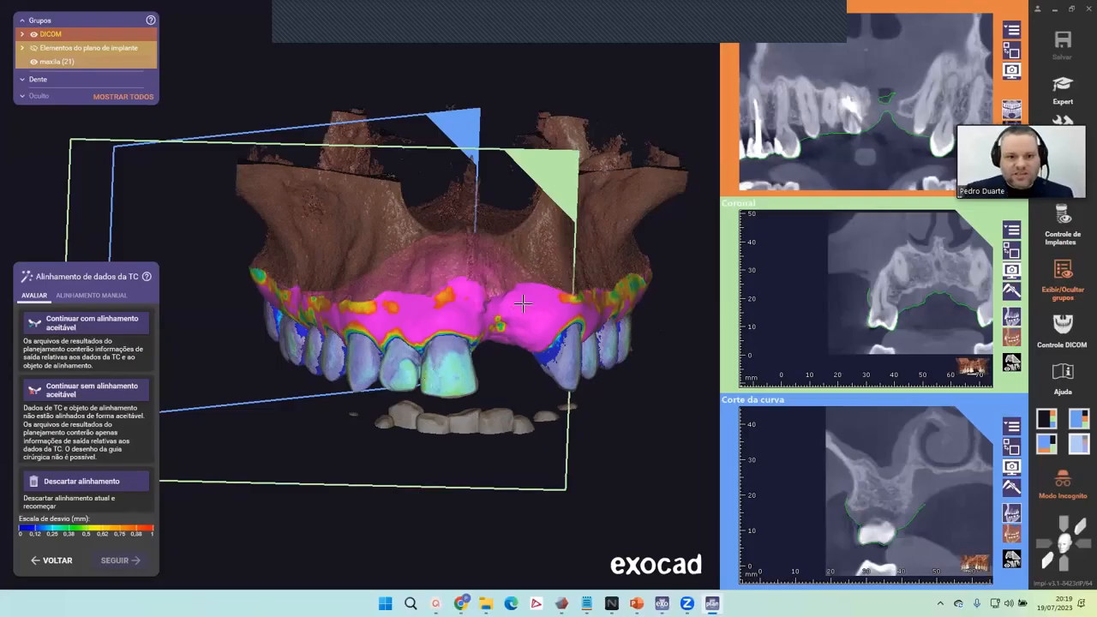
right_click_drag(523, 303, 514, 306)
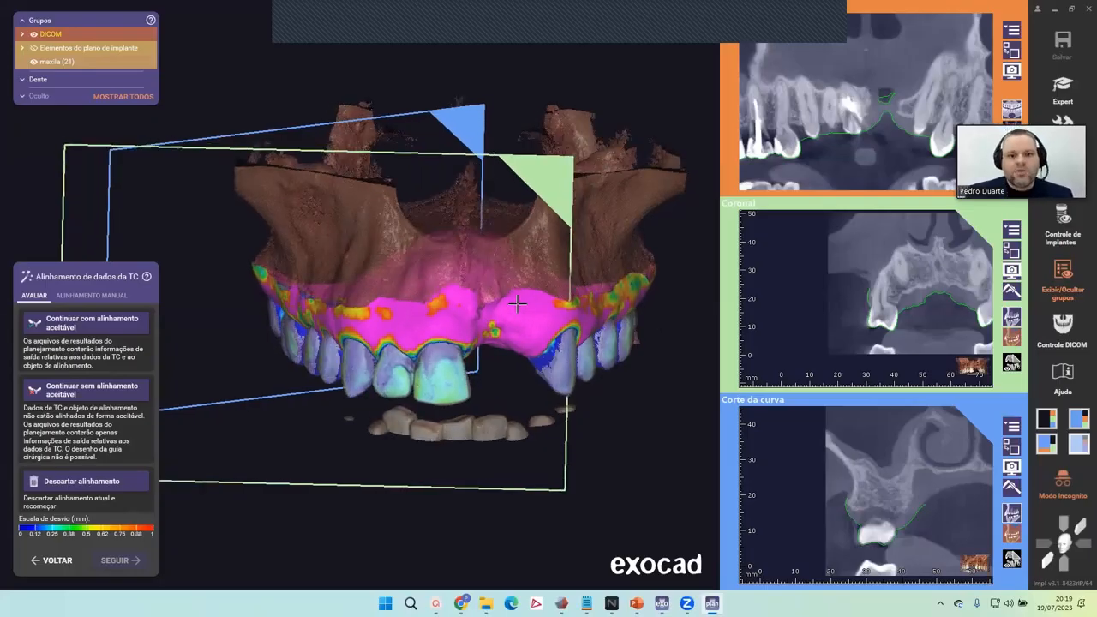
right_click(509, 387)
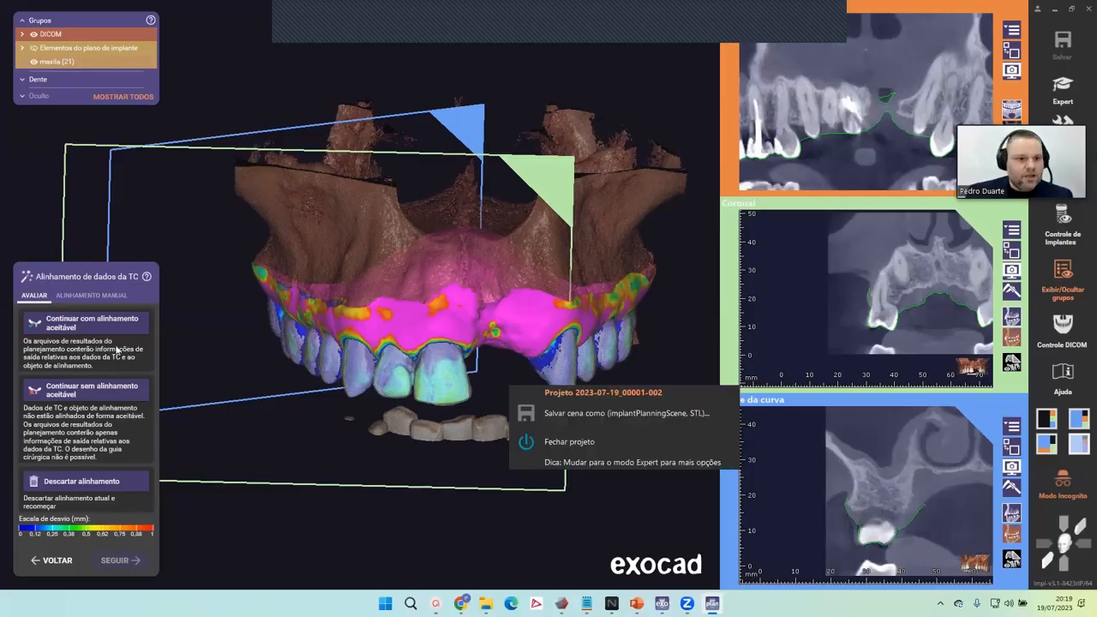
left_click(271, 418)
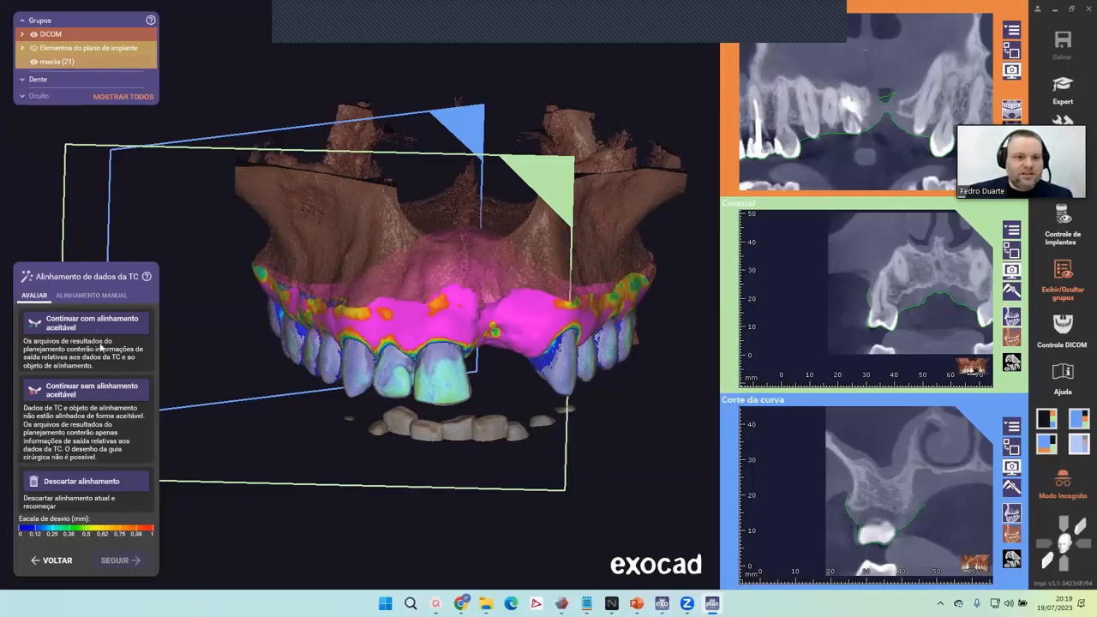
left_click(94, 325)
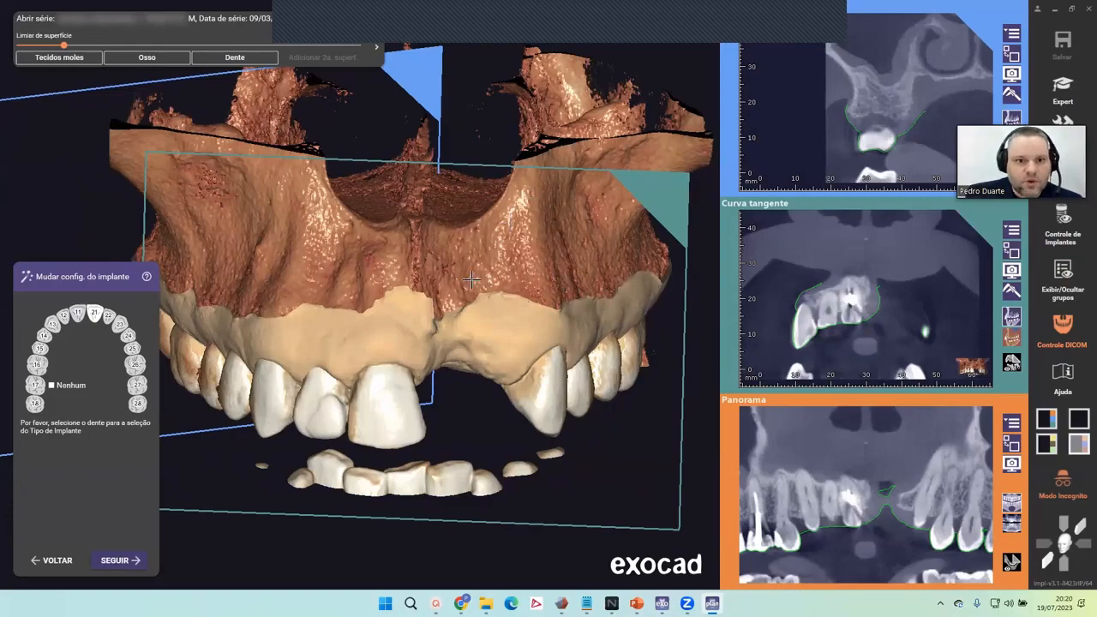
scroll(479, 303, "down", 2)
right_click_drag(476, 322, 465, 387)
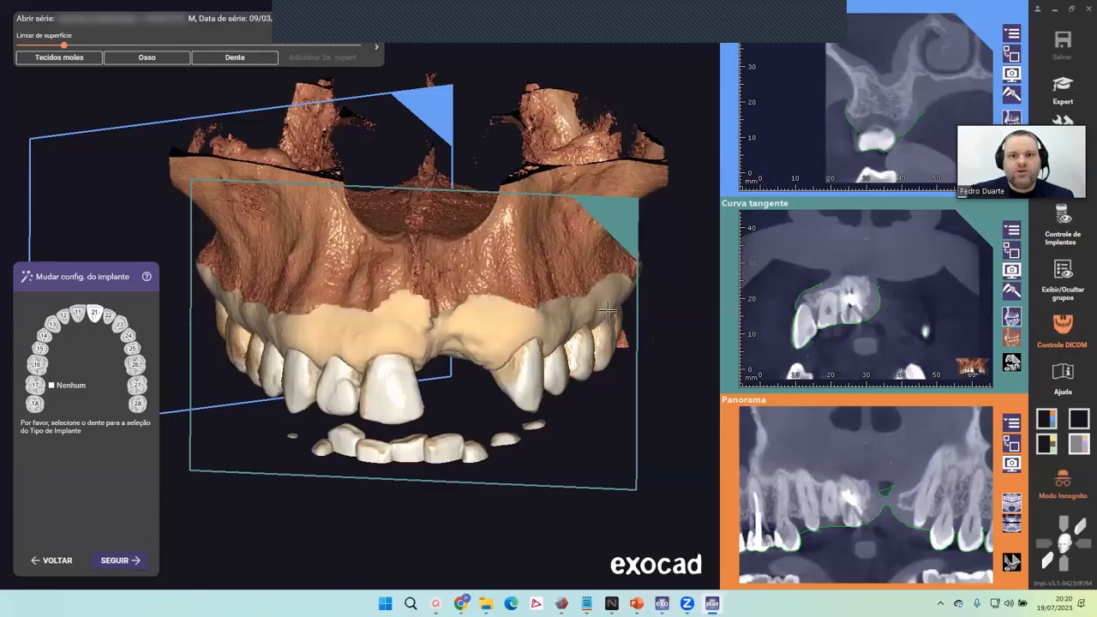
right_click_drag(567, 361, 505, 305)
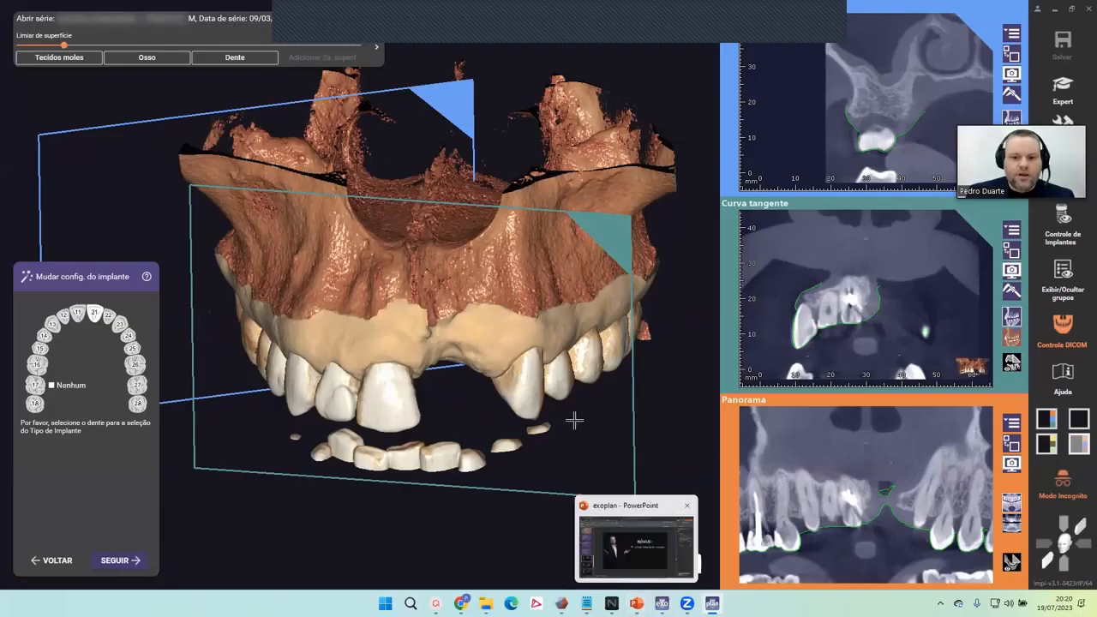
Step: Switch to the exoplan presentation in PowerPoint and show slide 2, Posicionamento tridimensional de implantes, as a slide show
left_click(636, 602)
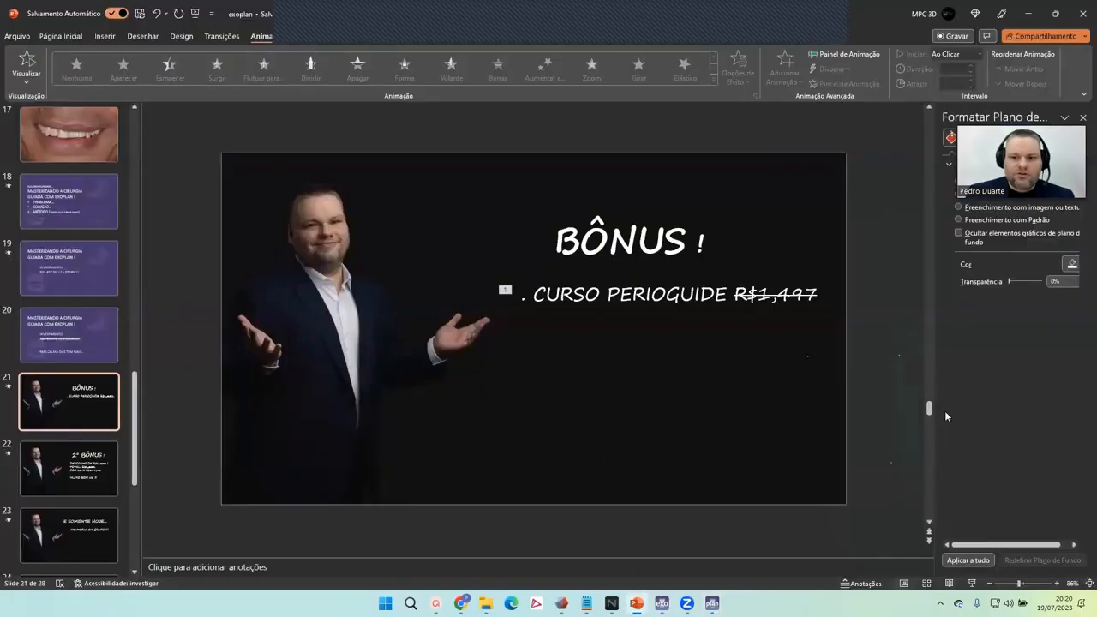
left_click_drag(926, 407, 893, 102)
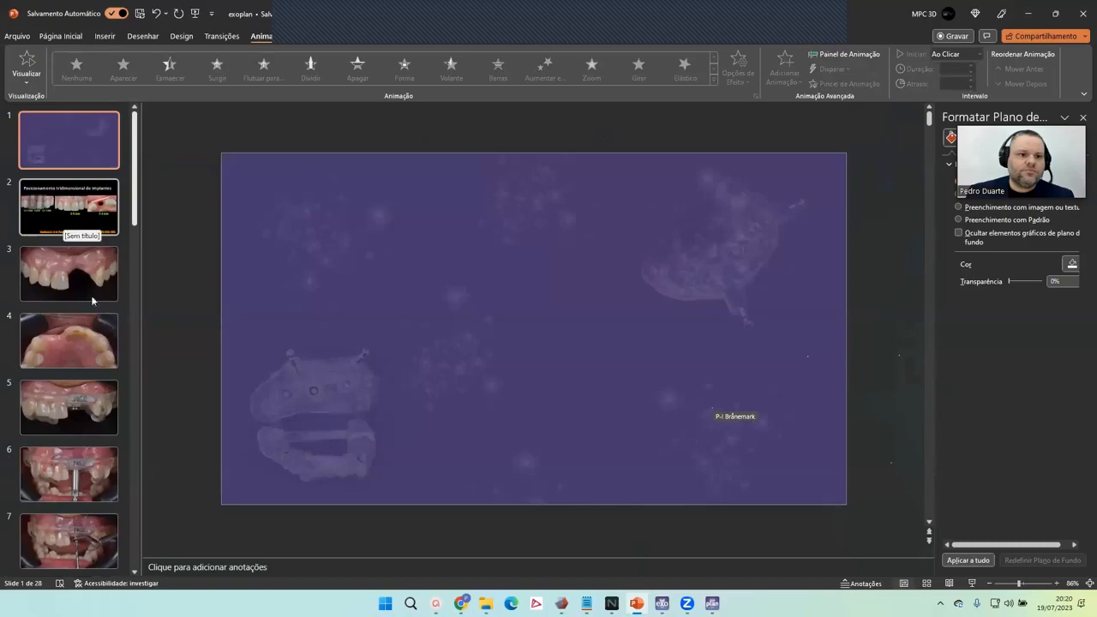
left_click(68, 215)
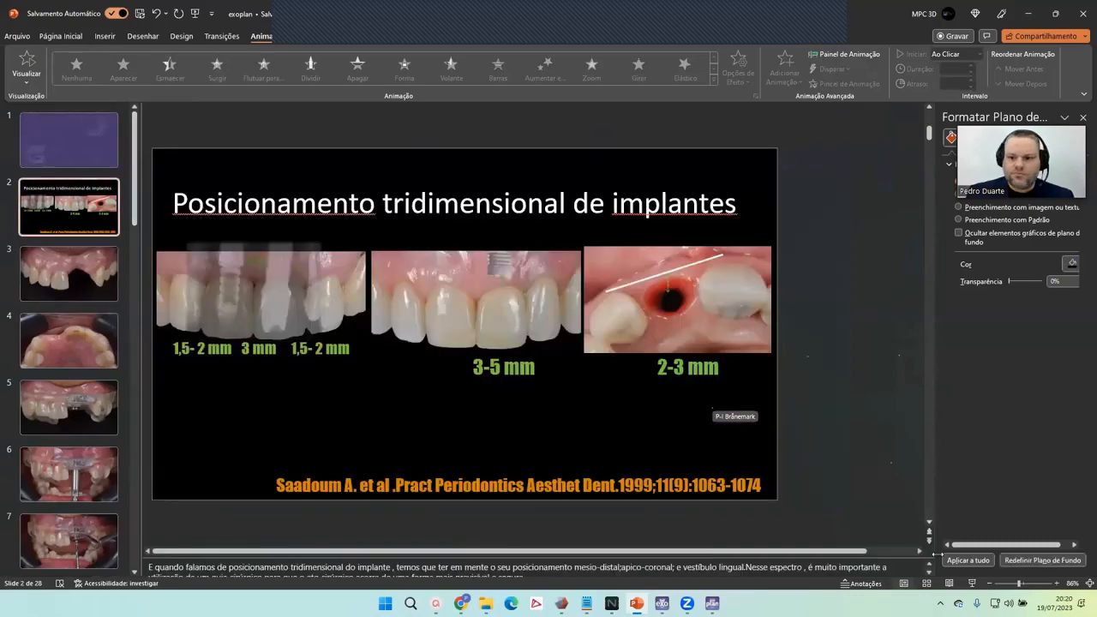
left_click(971, 583)
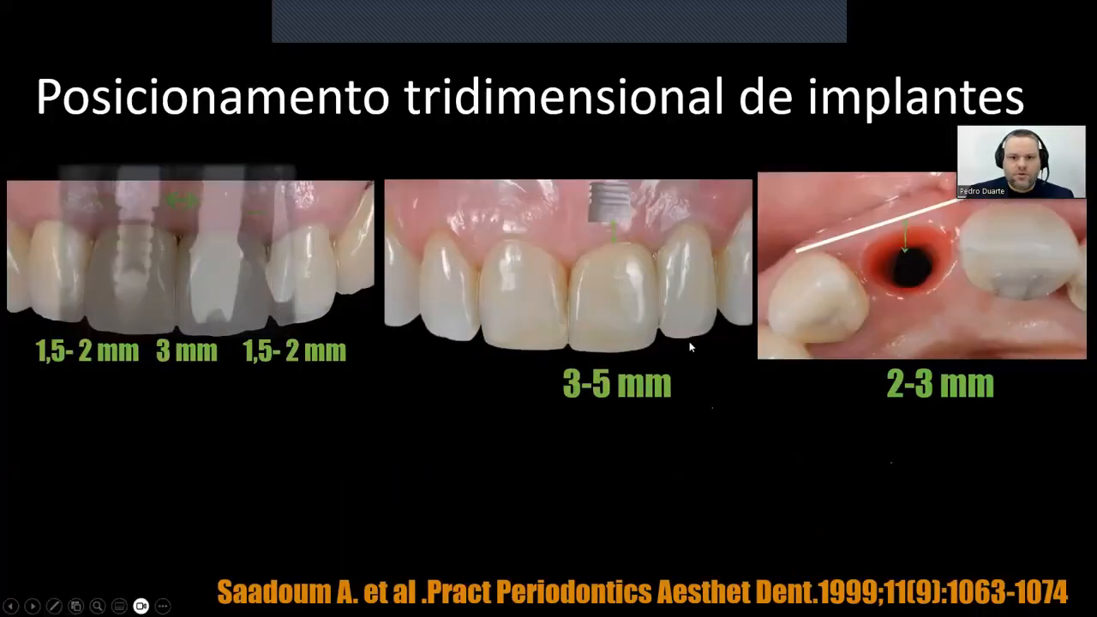
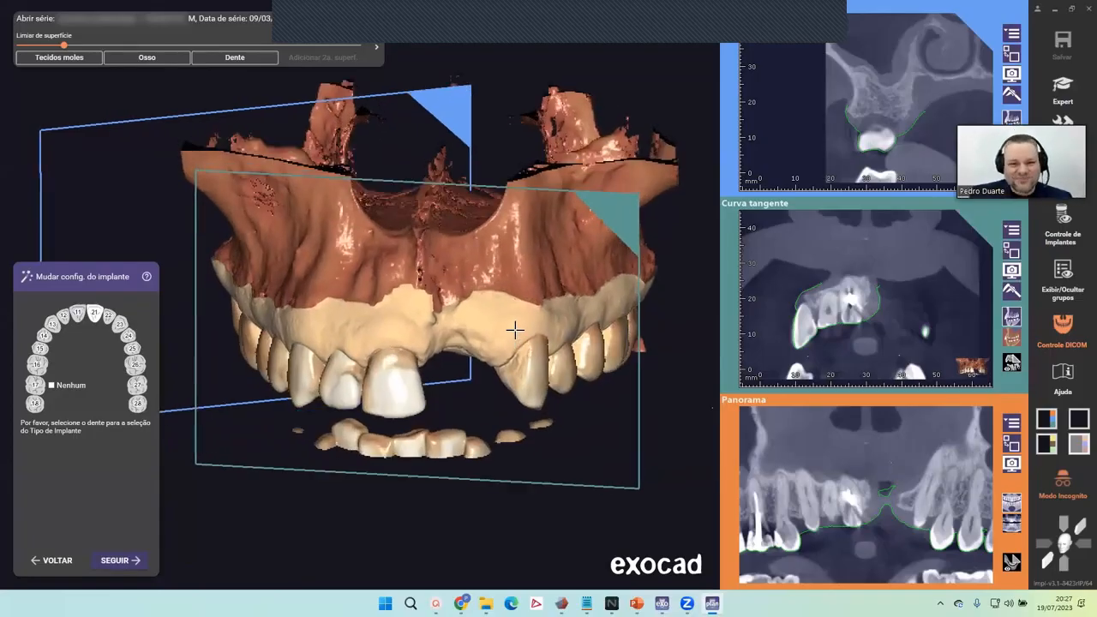
Step: Select tooth 21 in the implant configuration and choose its connection element type (Tipo de elemento de conexão)
right_click_drag(465, 326, 484, 306)
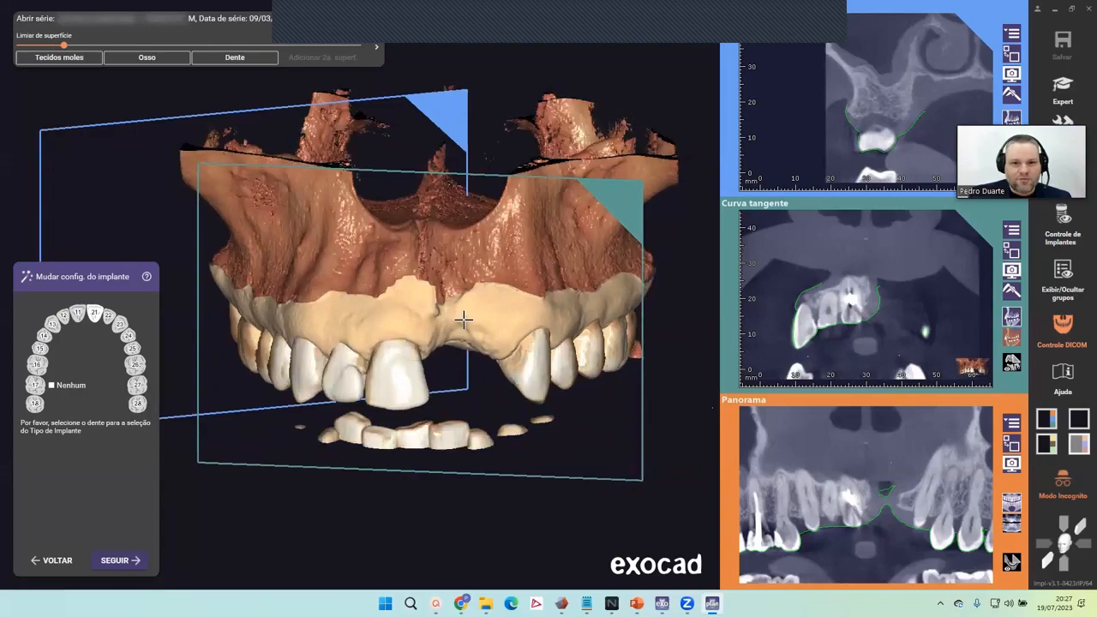
right_click_drag(465, 311, 257, 283)
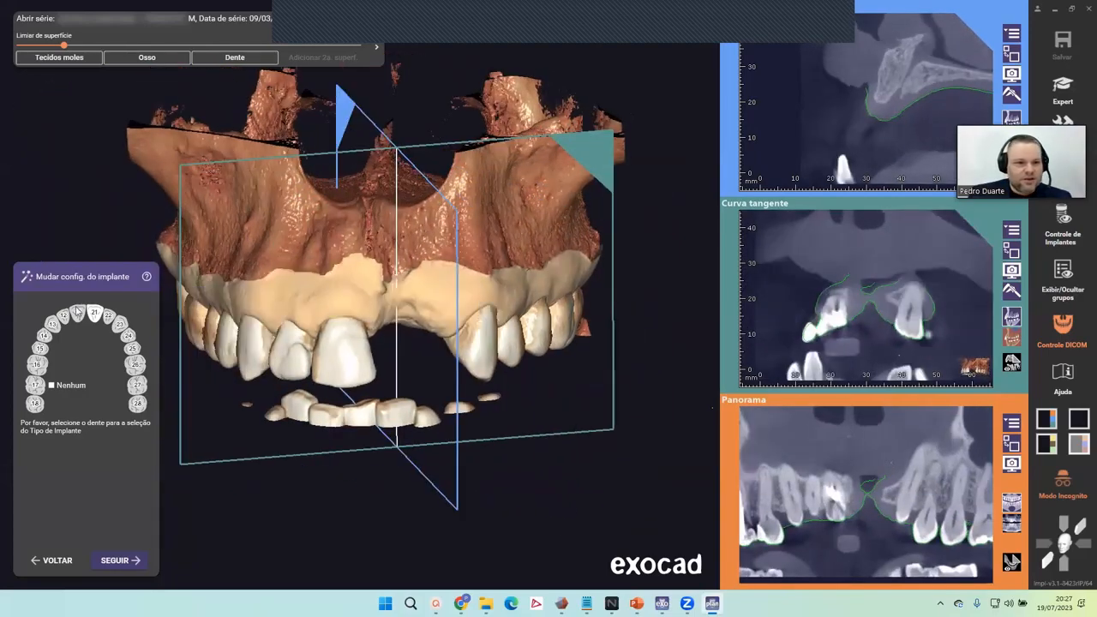
left_click(94, 312)
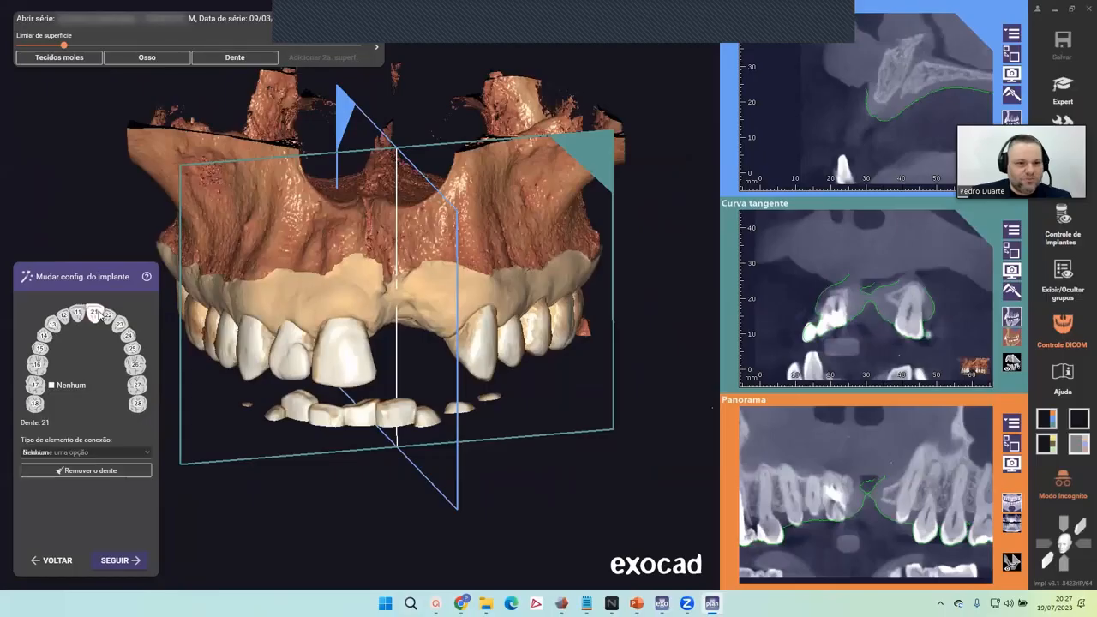
left_click(85, 452)
left_click(86, 542)
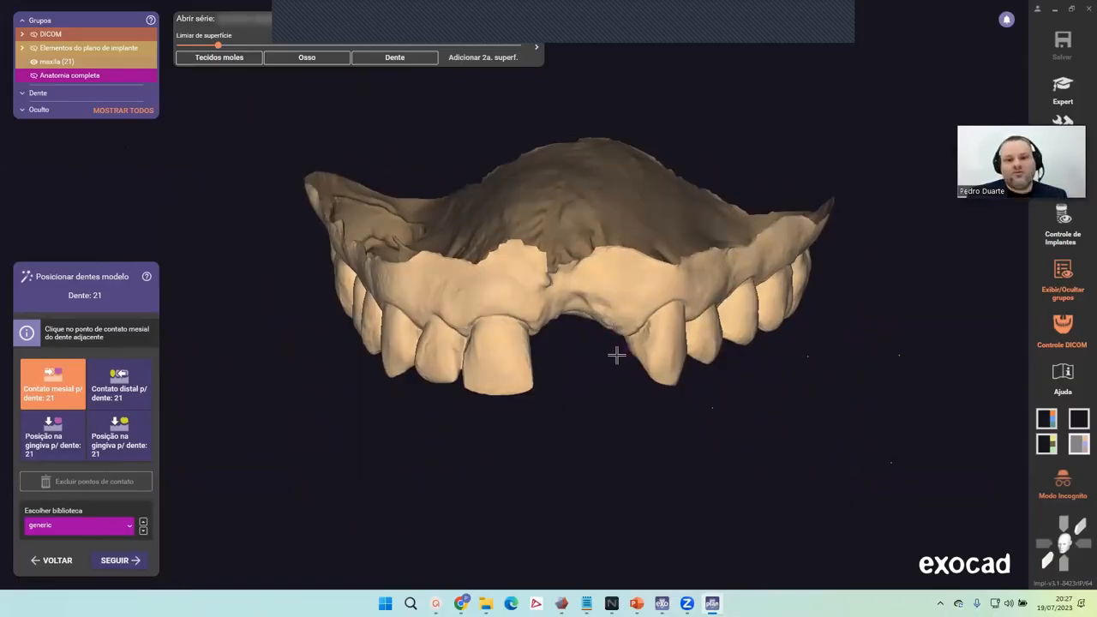
Step: Place the model tooth 21 from the generic library by marking the mesial and distal contact points on the adjacent teeth
left_click(651, 372)
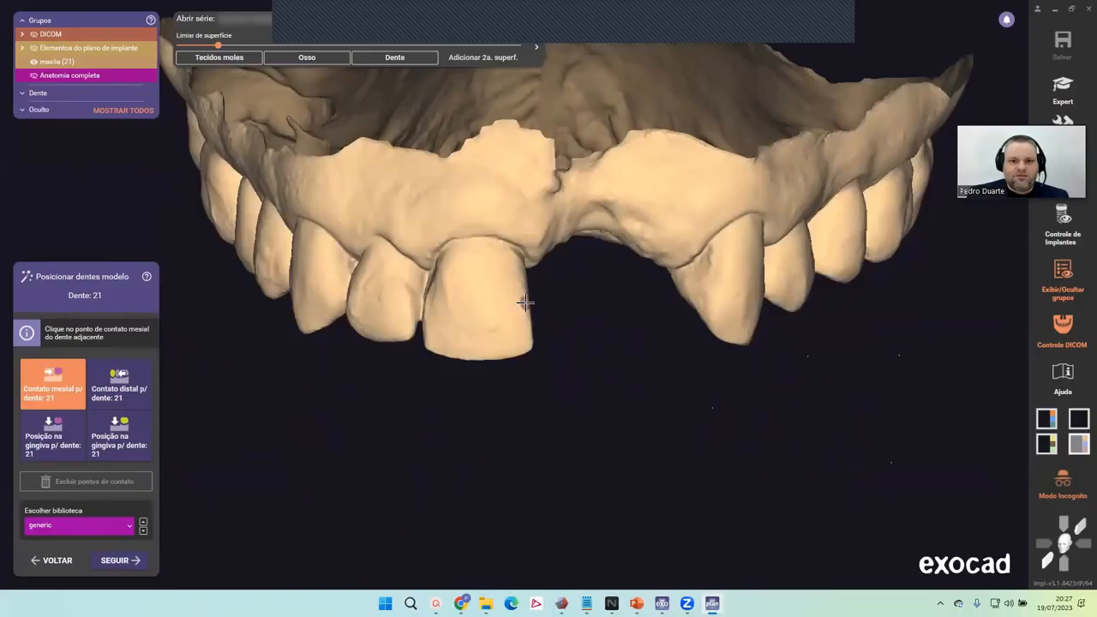
left_click(525, 302)
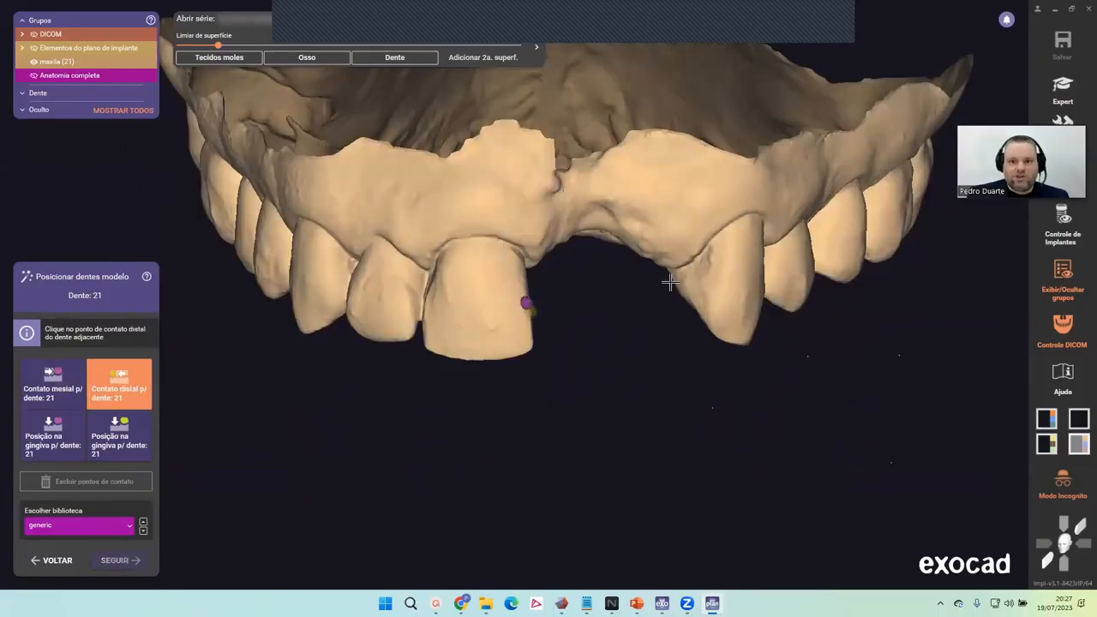
left_click(671, 282)
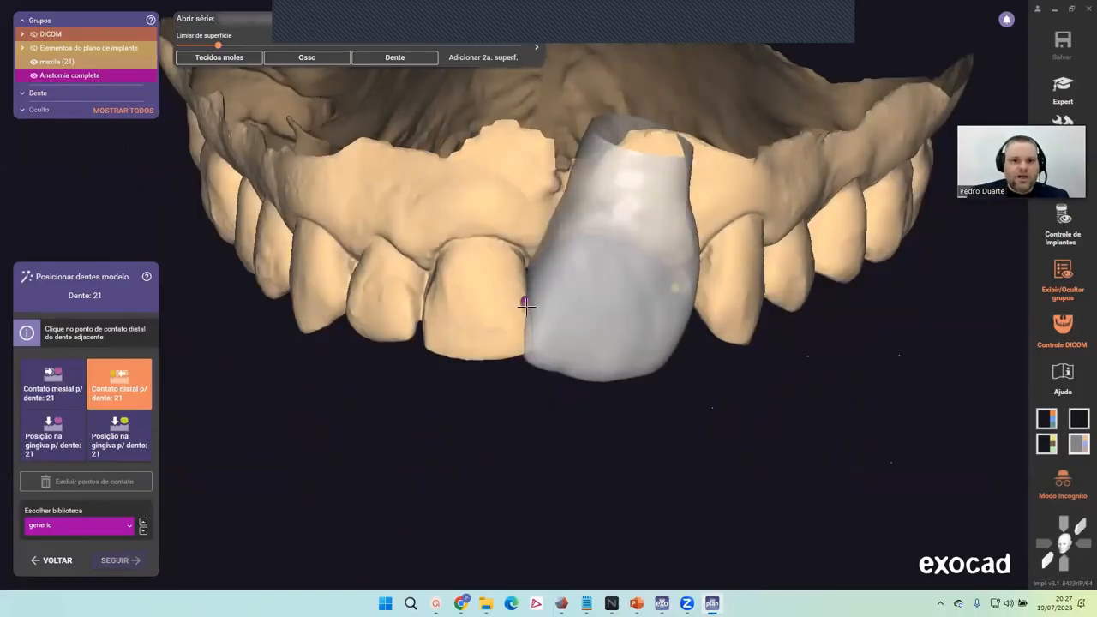
Step: Mark the distal contact point for tooth 21 on the adjacent tooth and check the placed model tooth from several angles
left_click(695, 284)
right_click_drag(695, 285, 666, 294)
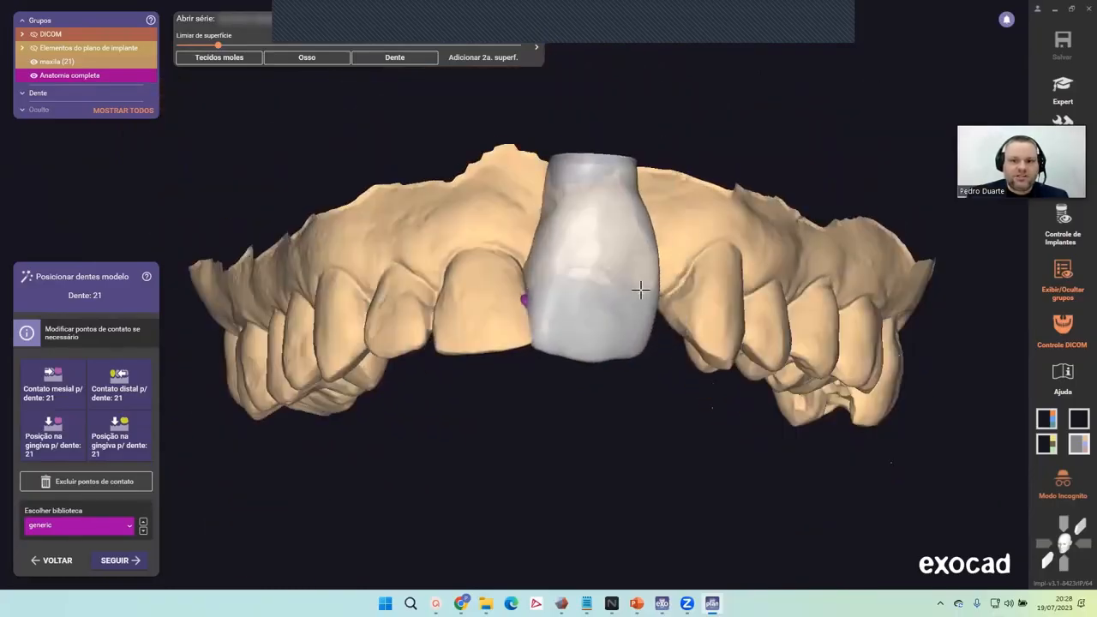
right_click_drag(597, 286, 424, 388)
scroll(496, 351, "down", 3)
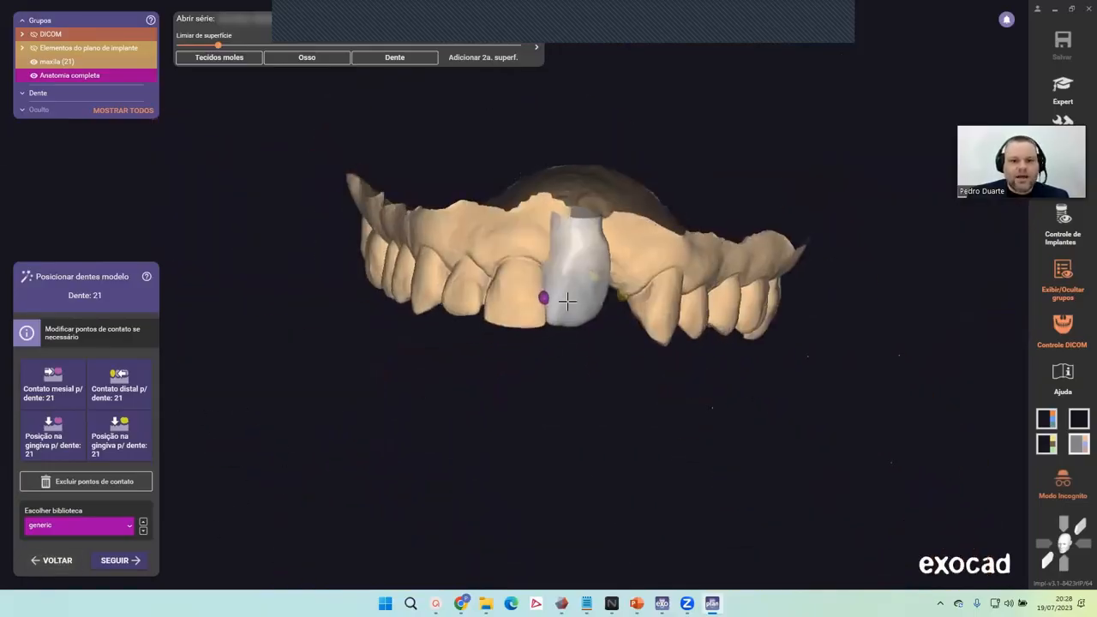
right_click_drag(567, 298, 789, 247)
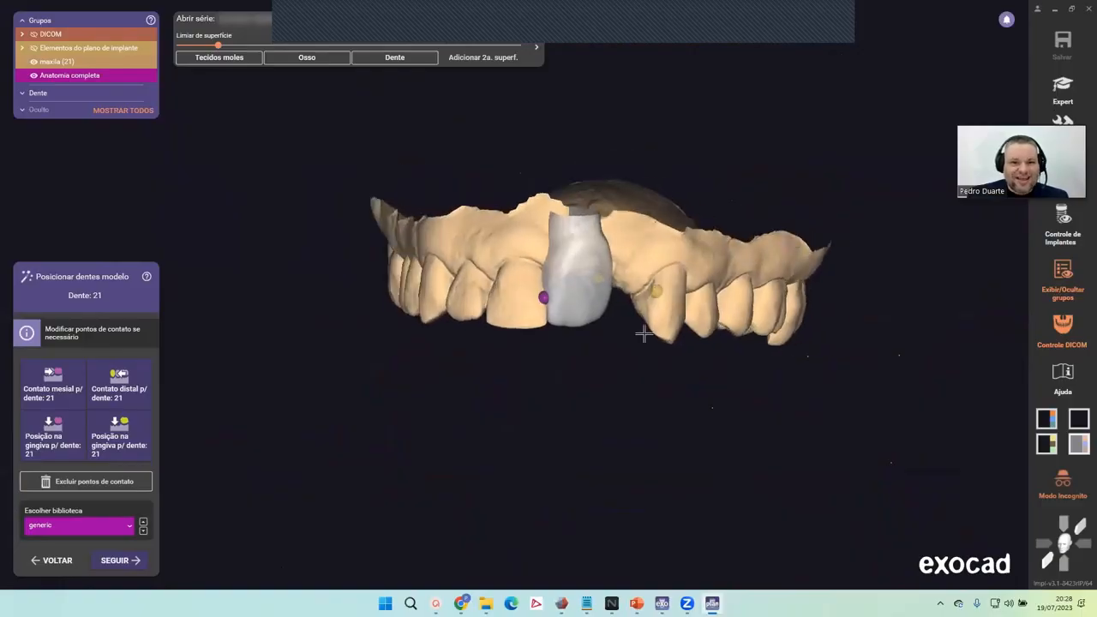
Step: Switch to Expert mode and hide the Anatomia completa model tooth
left_click(1063, 90)
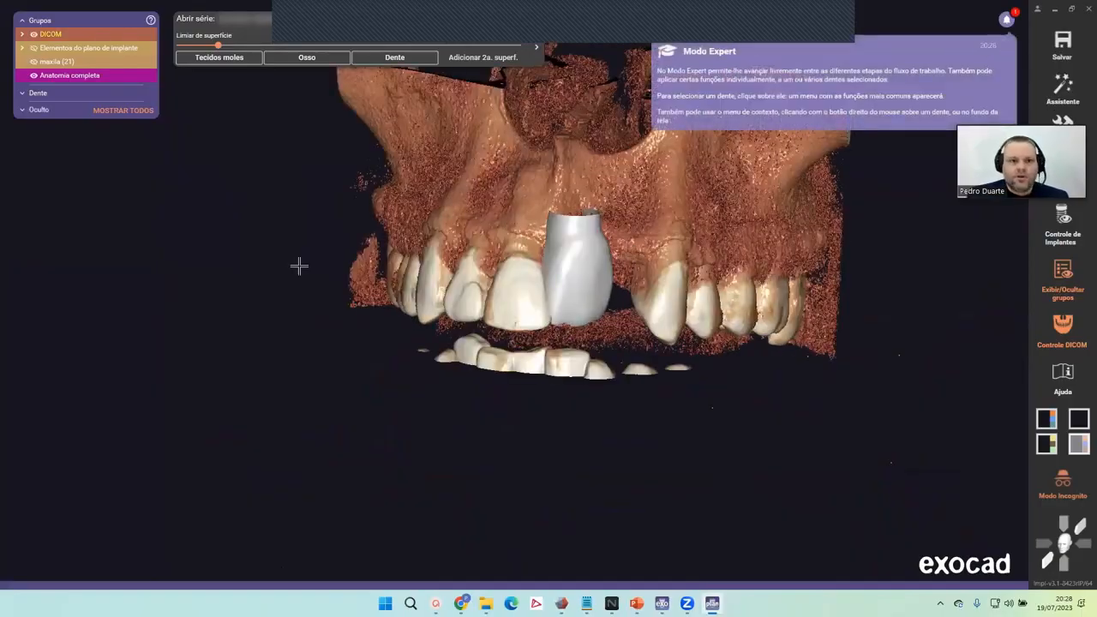
left_click(34, 77)
right_click_drag(549, 318, 594, 534)
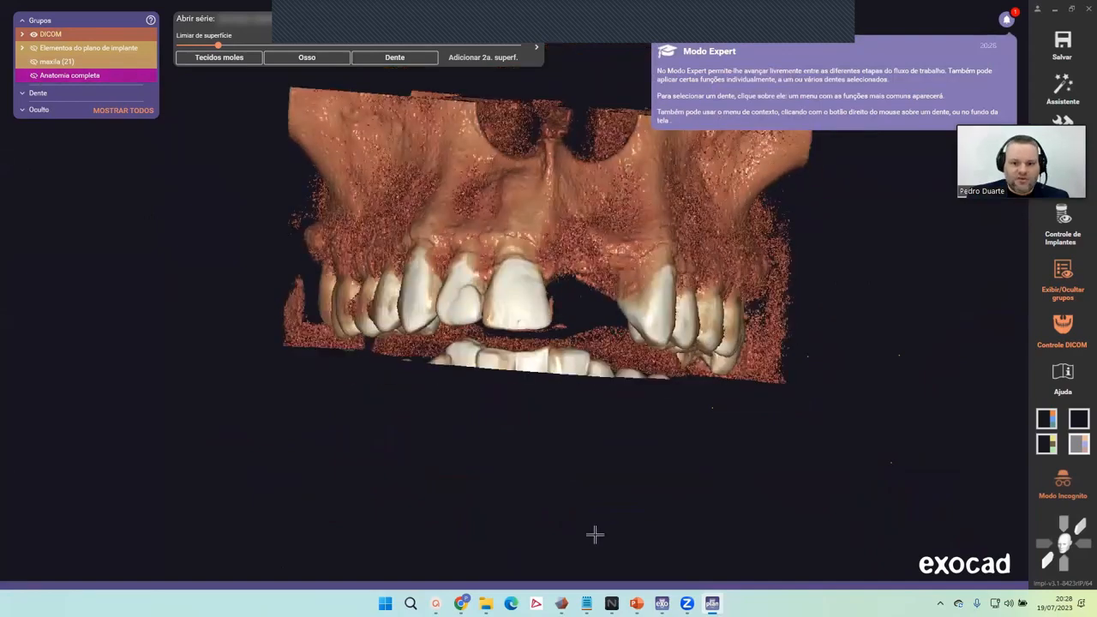
Step: Add the file maxila encerada from the STL folder to the current scene as Visualização genérica da malha and accept its position
left_click(485, 603)
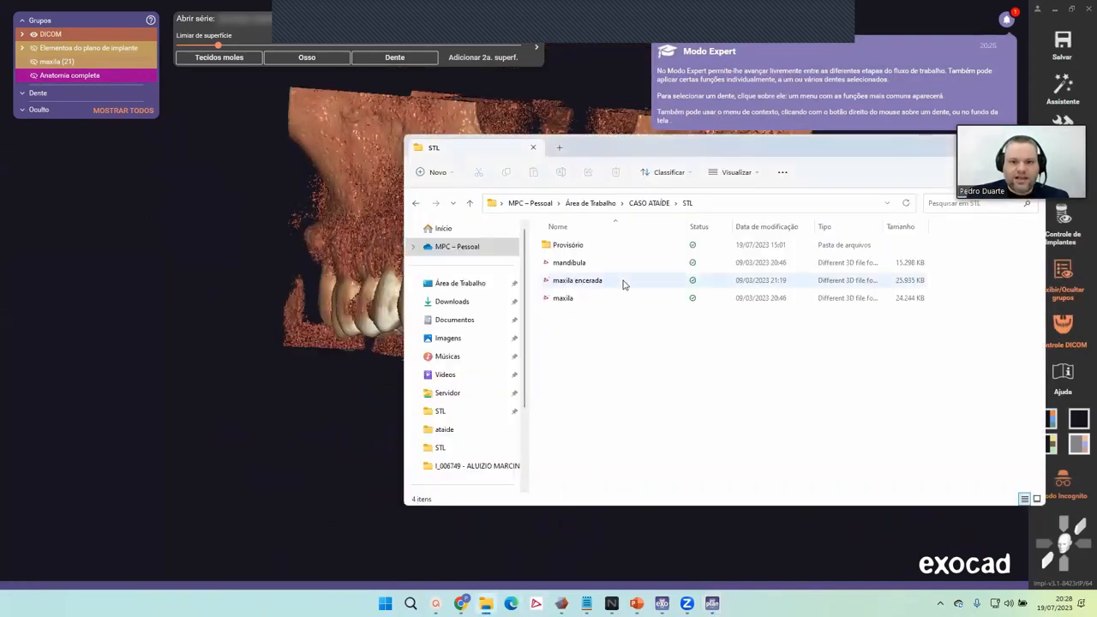
left_click_drag(623, 285, 356, 375)
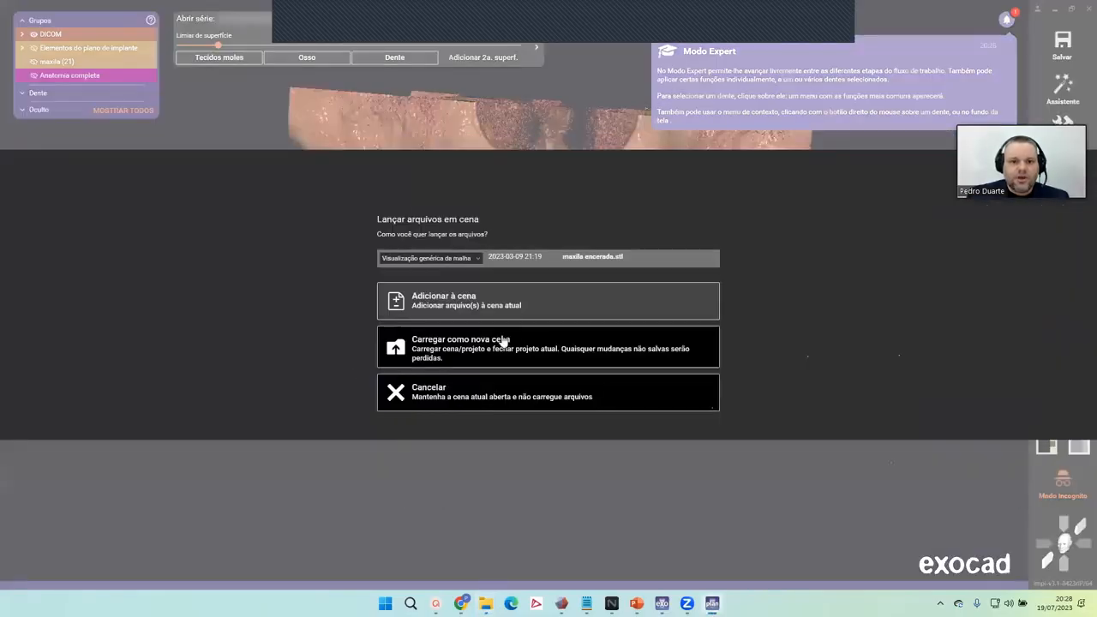
left_click(467, 260)
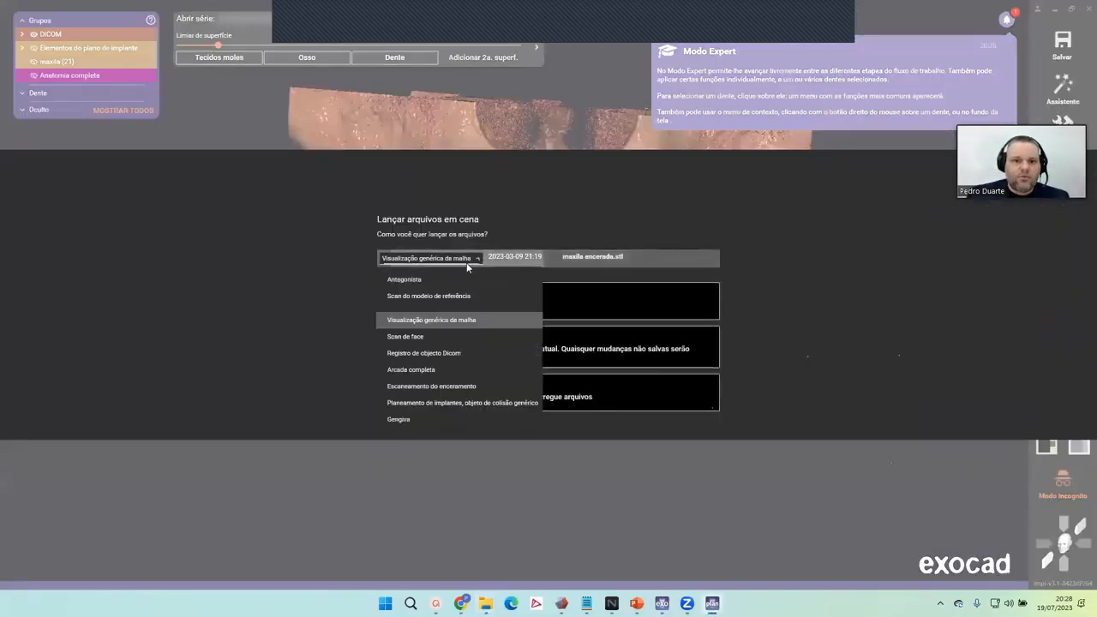
left_click(444, 321)
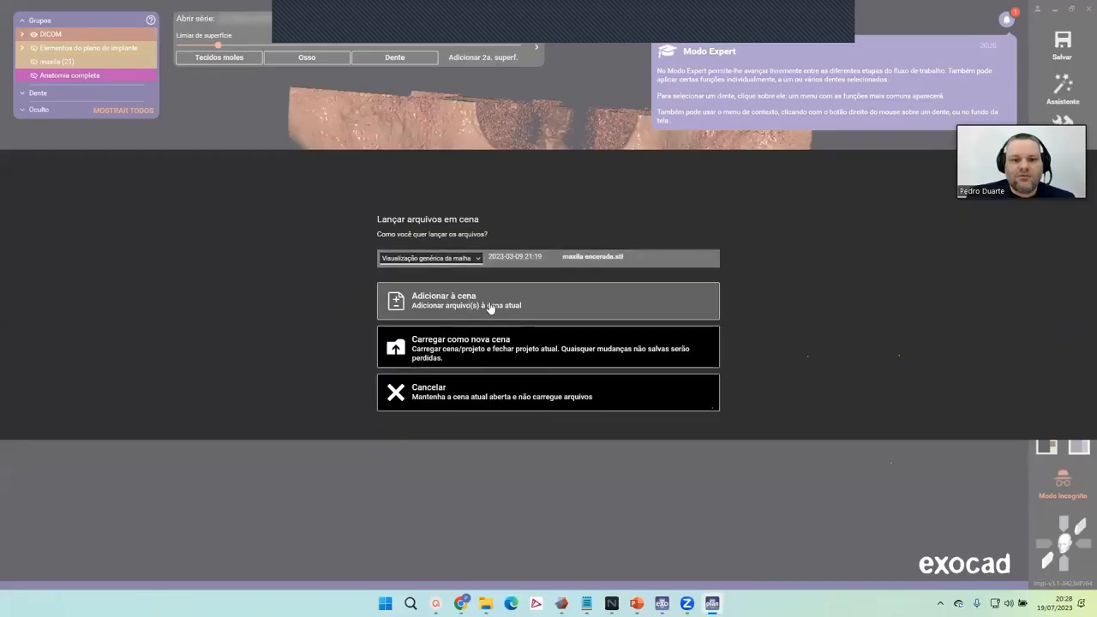
left_click(448, 304)
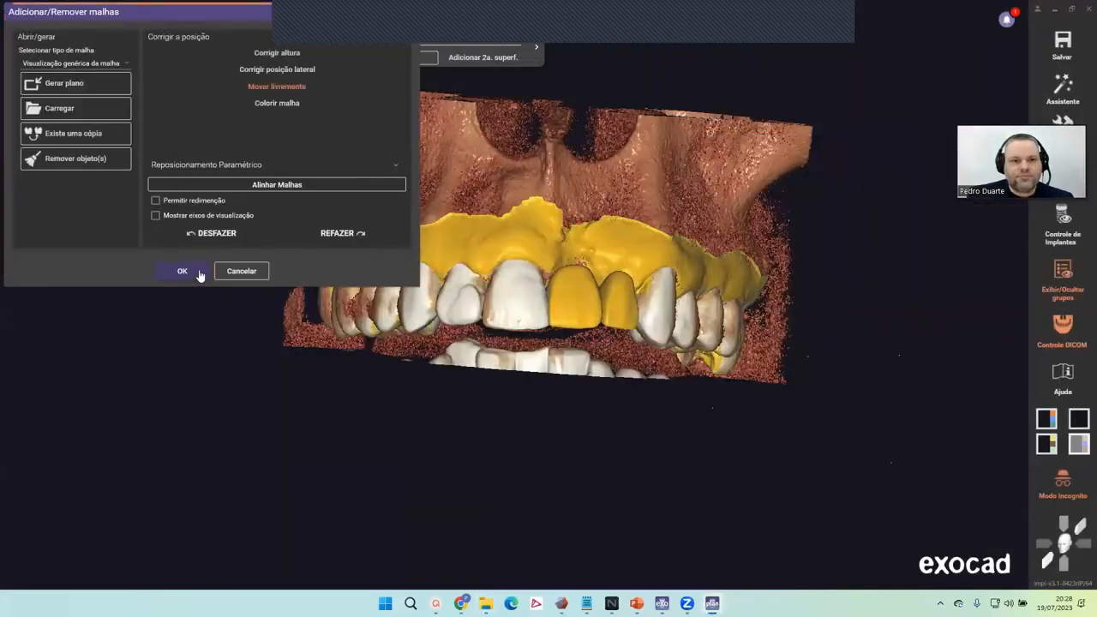
left_click(185, 273)
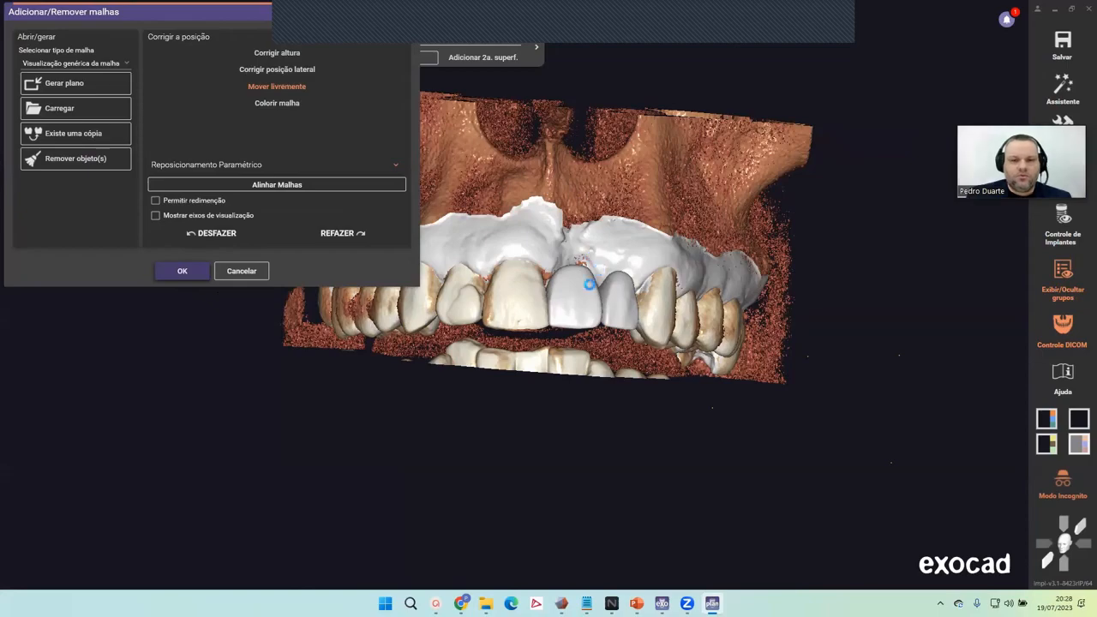
key("Return")
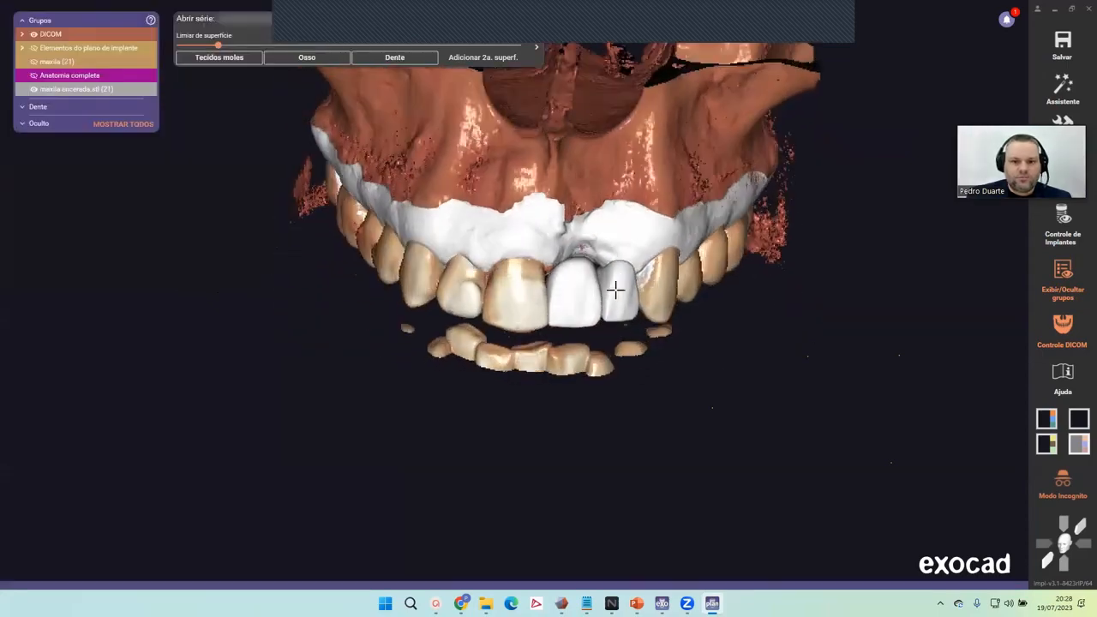
Step: Hide the DICOM volume and show the maxila (21) scan together with the maxila encerada.stl wax-up
left_click(34, 34)
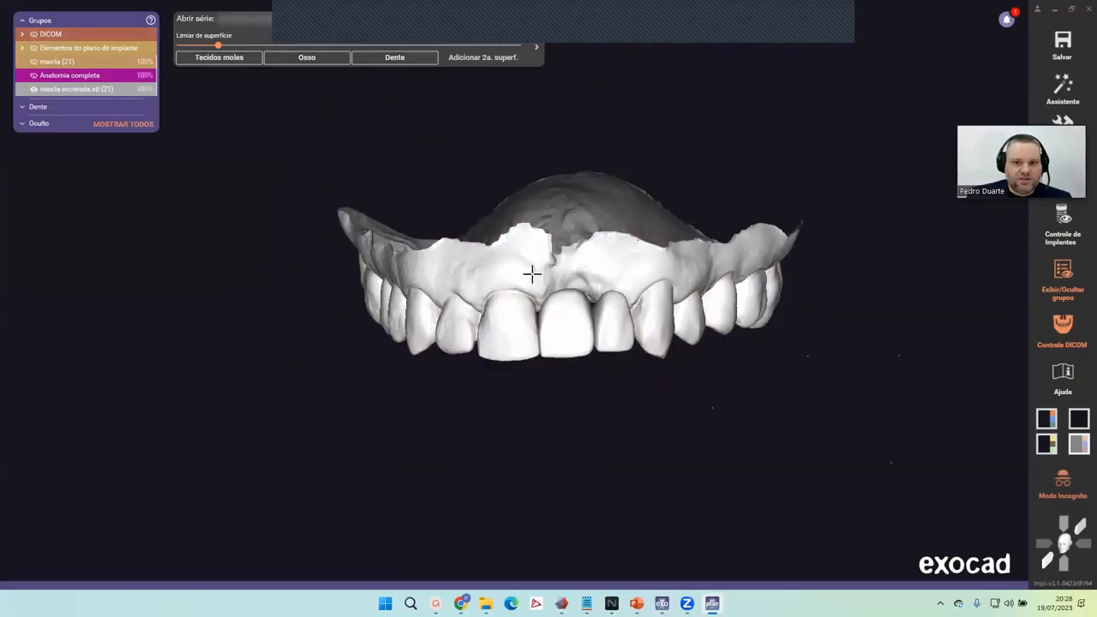
left_click(150, 62)
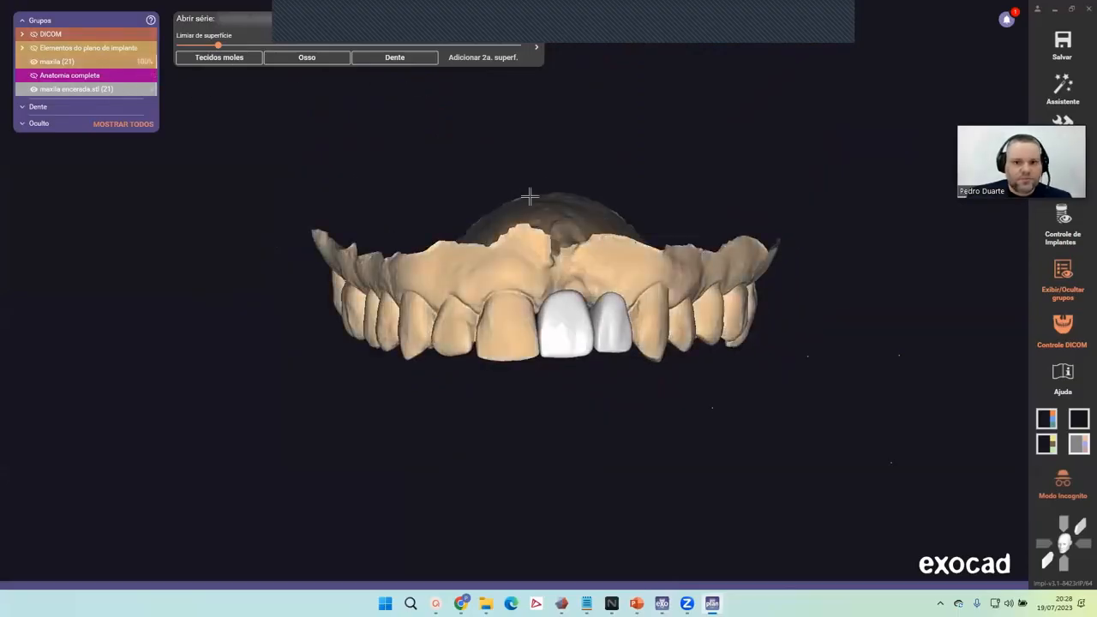
right_click_drag(529, 194, 592, 350)
Step: Examine the two waxed-up teeth against the gingival margin, the edentulous ridge and the adjacent teeth
scroll(597, 296, "up", 2)
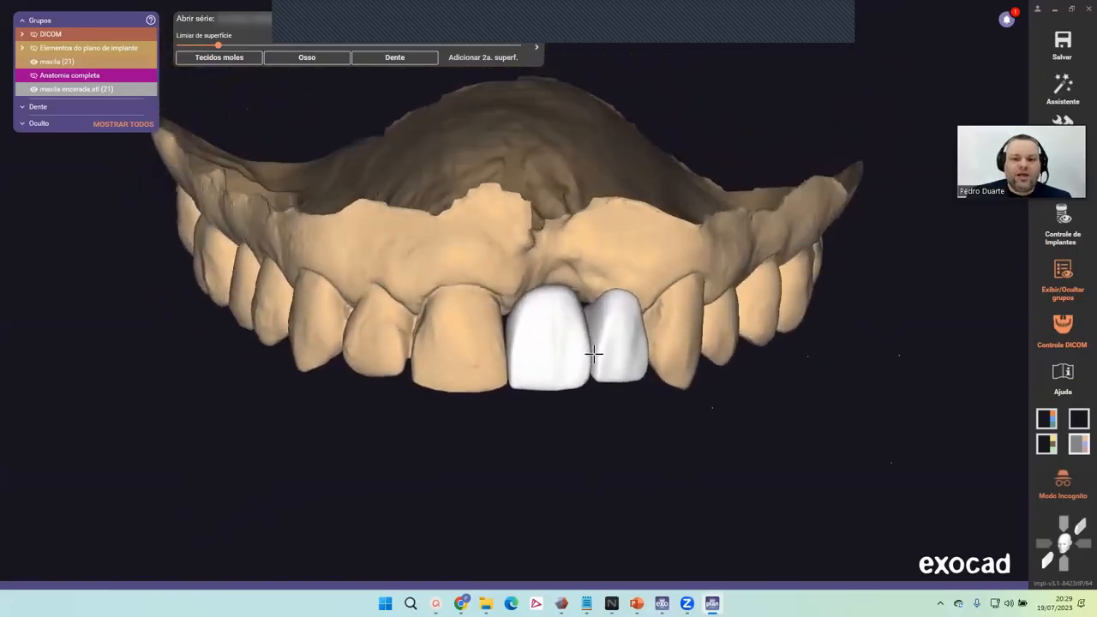
scroll(551, 296, "up", 3)
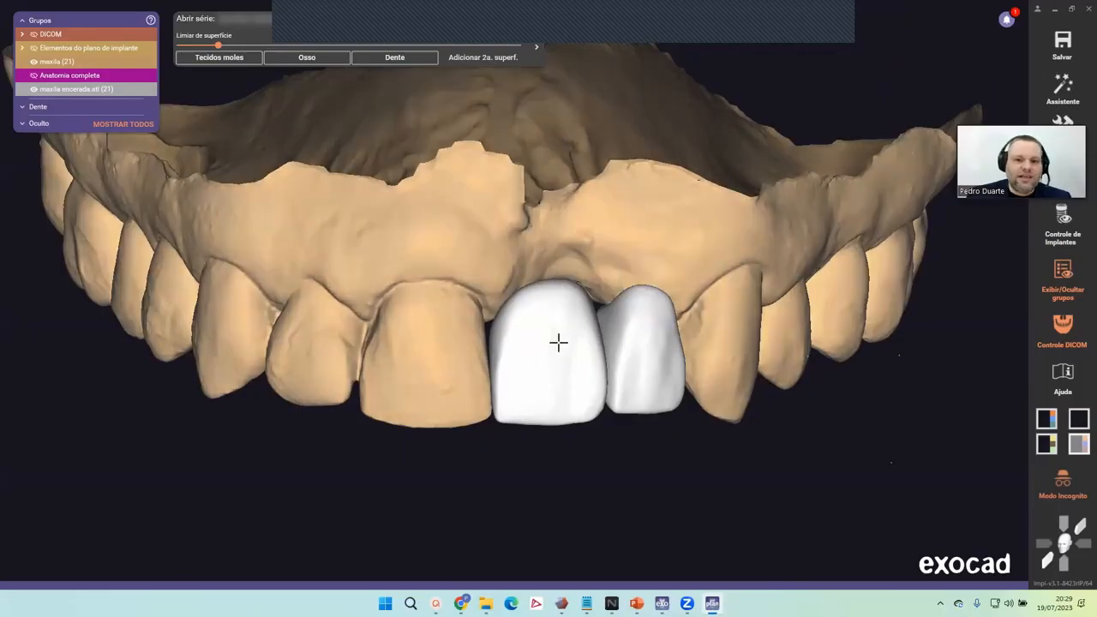
scroll(419, 278, "up", 2)
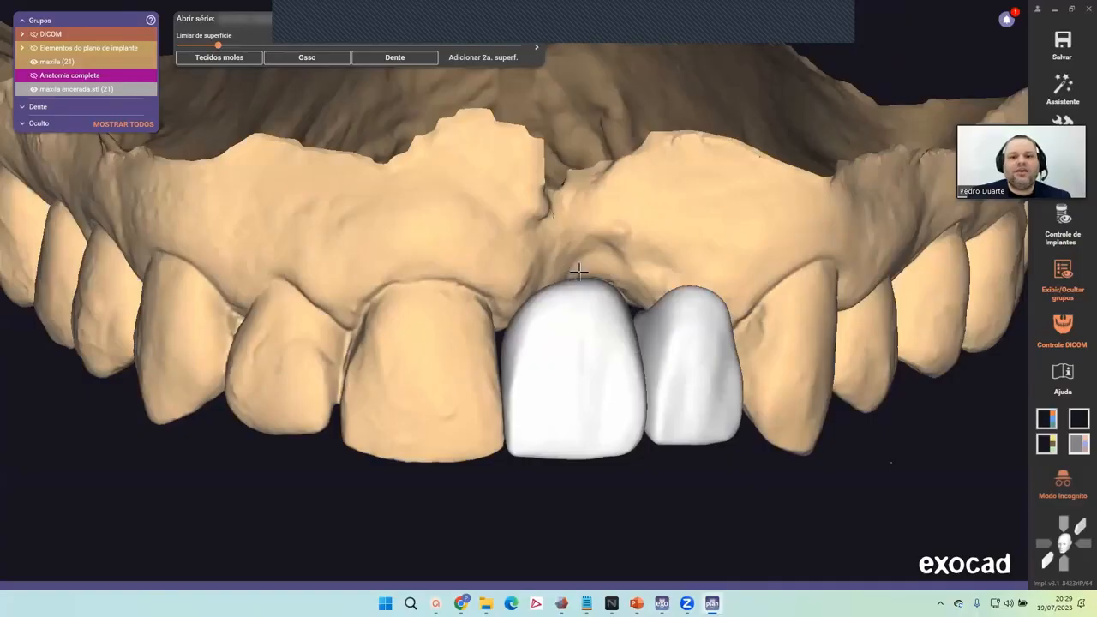
right_click_drag(592, 254, 437, 299)
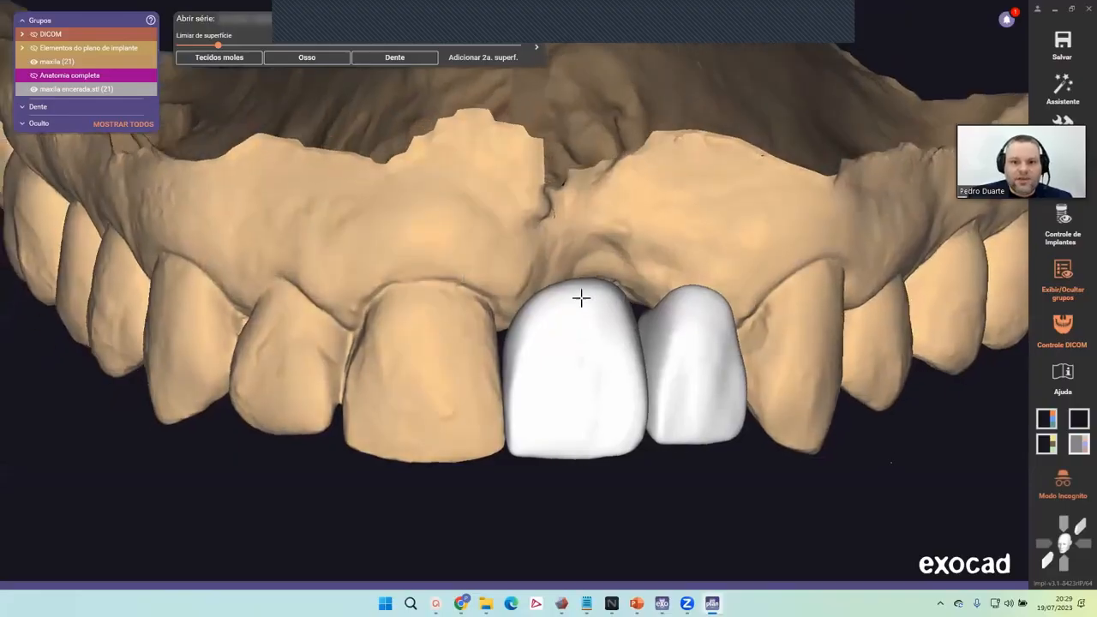
scroll(579, 296, "up", 3)
scroll(556, 276, "down", 3)
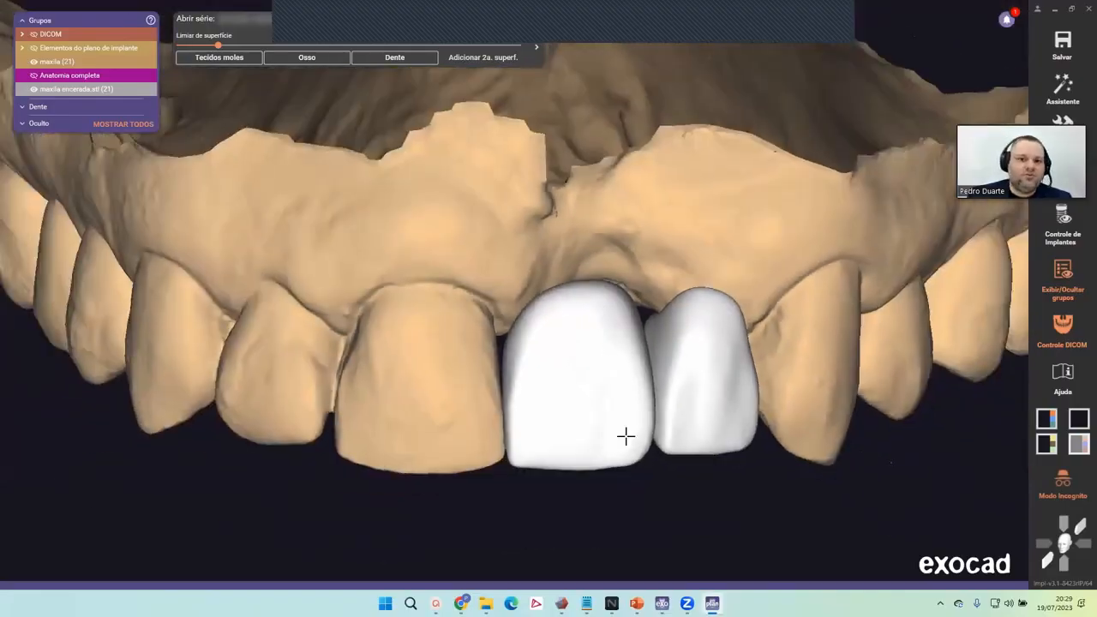
middle_click_drag(625, 436, 495, 221)
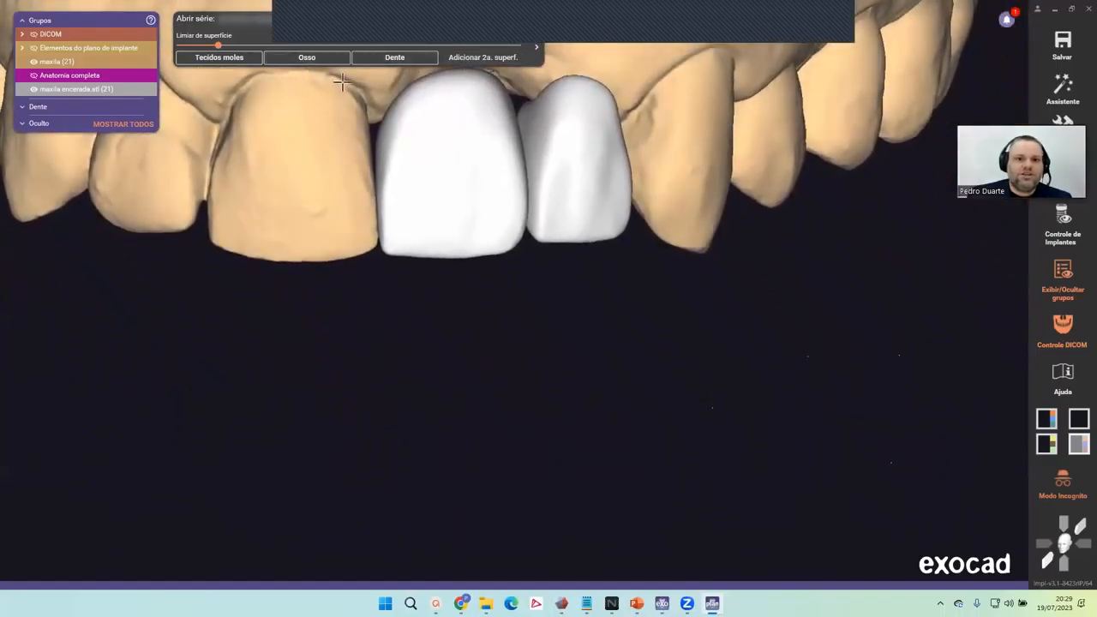
middle_click_drag(407, 181, 598, 395)
mouse_move(643, 303)
right_mouse_down()
mouse_move(650, 282)
mouse_move(657, 288)
mouse_move(656, 225)
mouse_move(651, 264)
mouse_move(600, 267)
mouse_move(625, 289)
mouse_move(647, 288)
mouse_move(639, 267)
right_mouse_up()
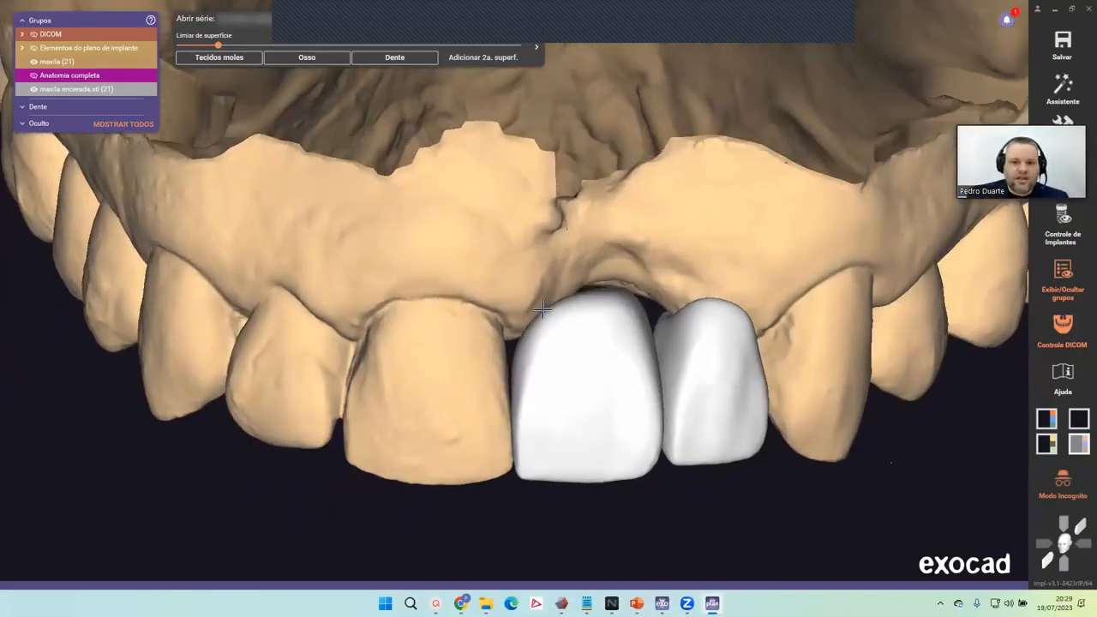
right_click_drag(542, 309, 649, 286)
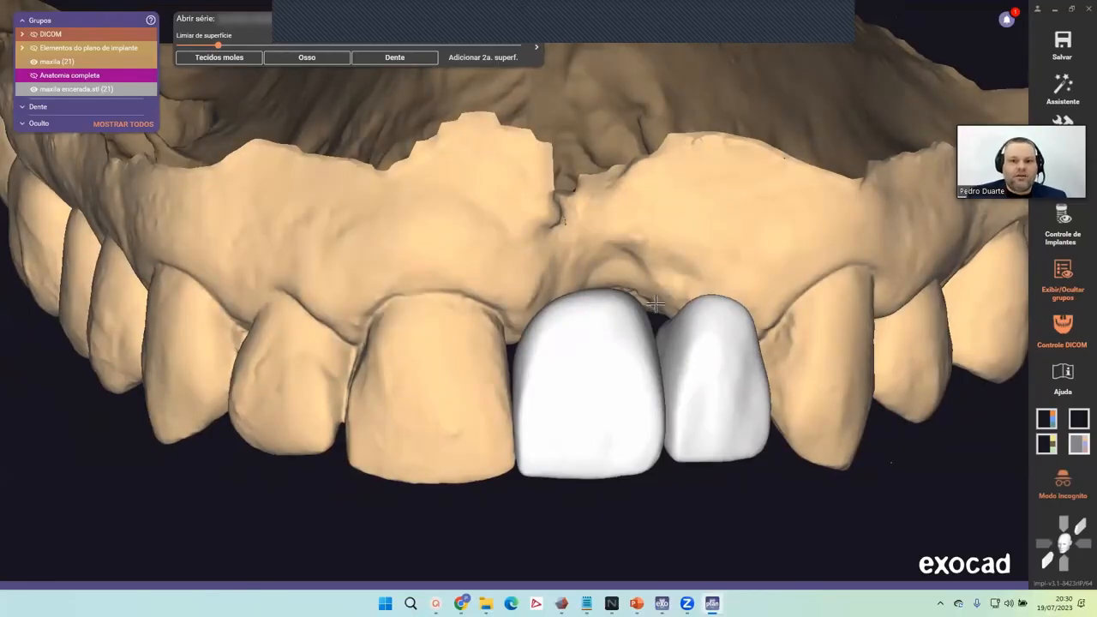
scroll(654, 304, "down", 3)
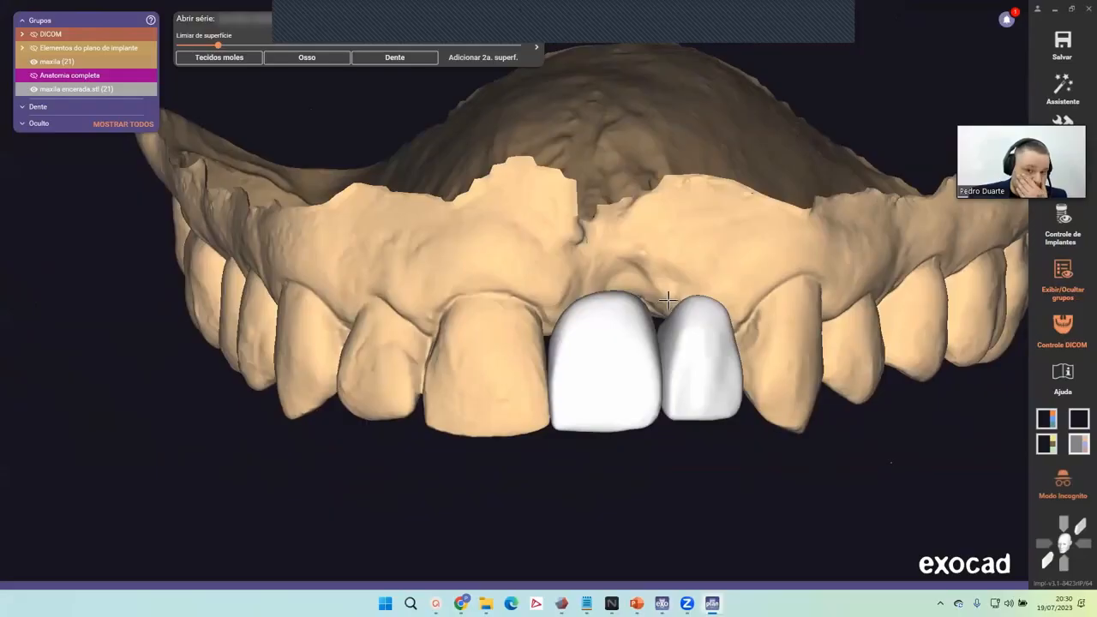
right_click_drag(667, 299, 616, 306)
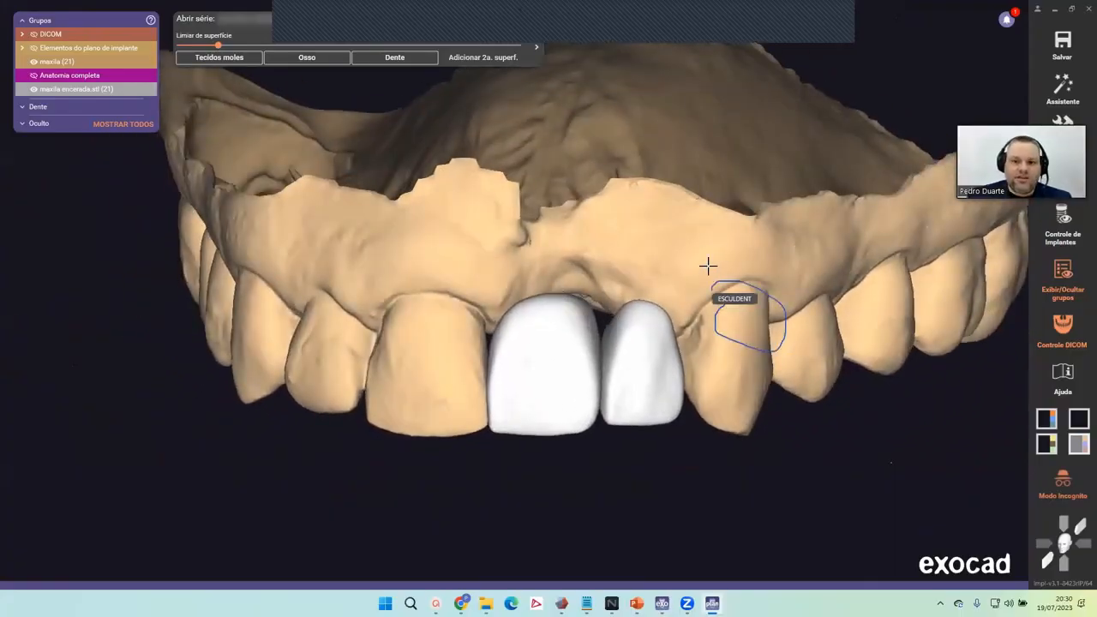
right_click_drag(707, 266, 685, 254)
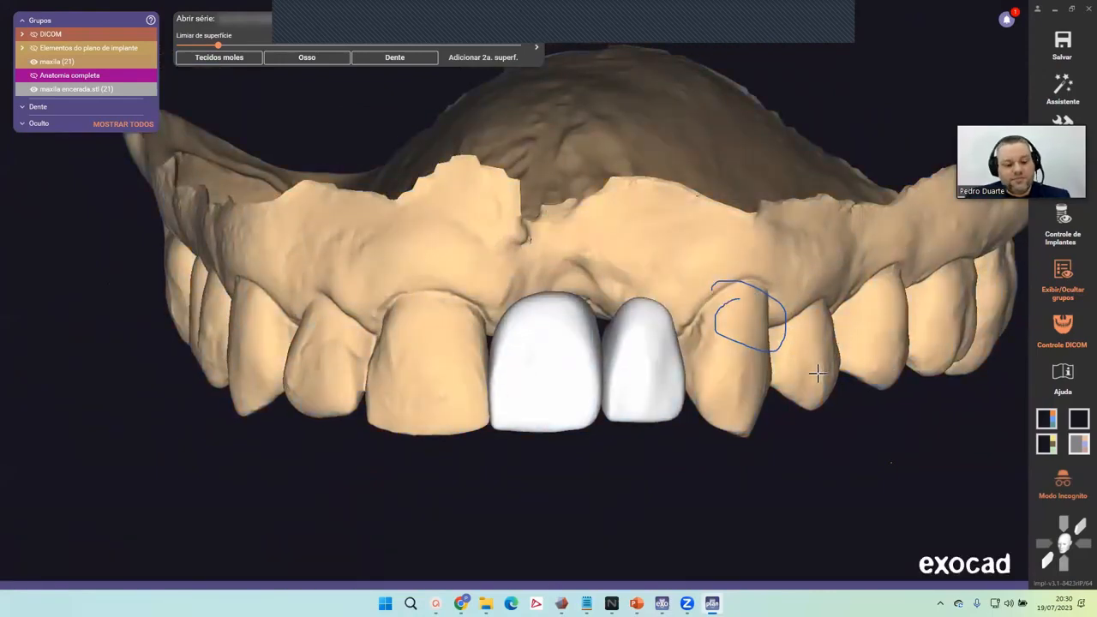
mouse_move(779, 393)
right_mouse_down()
mouse_move(786, 377)
mouse_move(765, 350)
right_mouse_up()
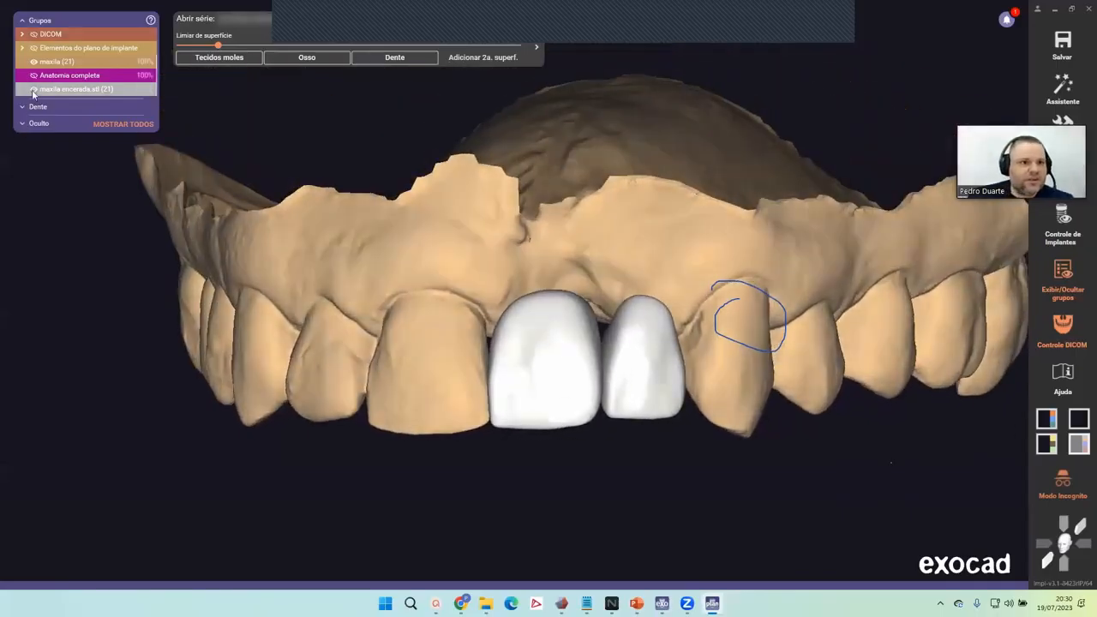
Step: Hide the maxila encerada.stl wax-up and display the Anatomia completa model tooth together with the maxila (21) scan
left_click(33, 61)
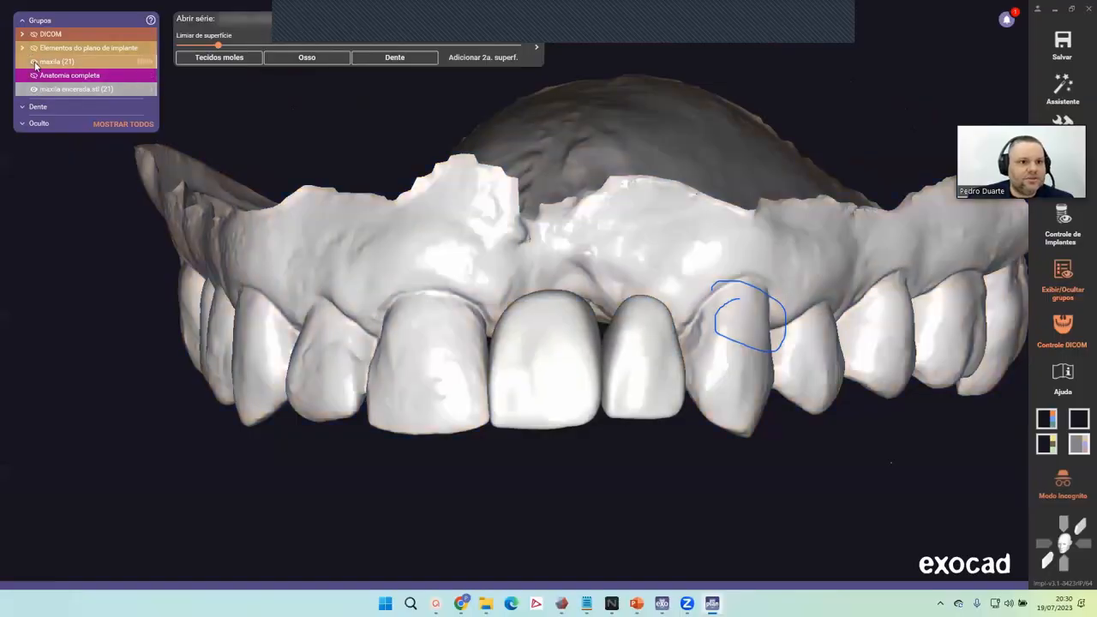
left_click(34, 88)
left_click(33, 75)
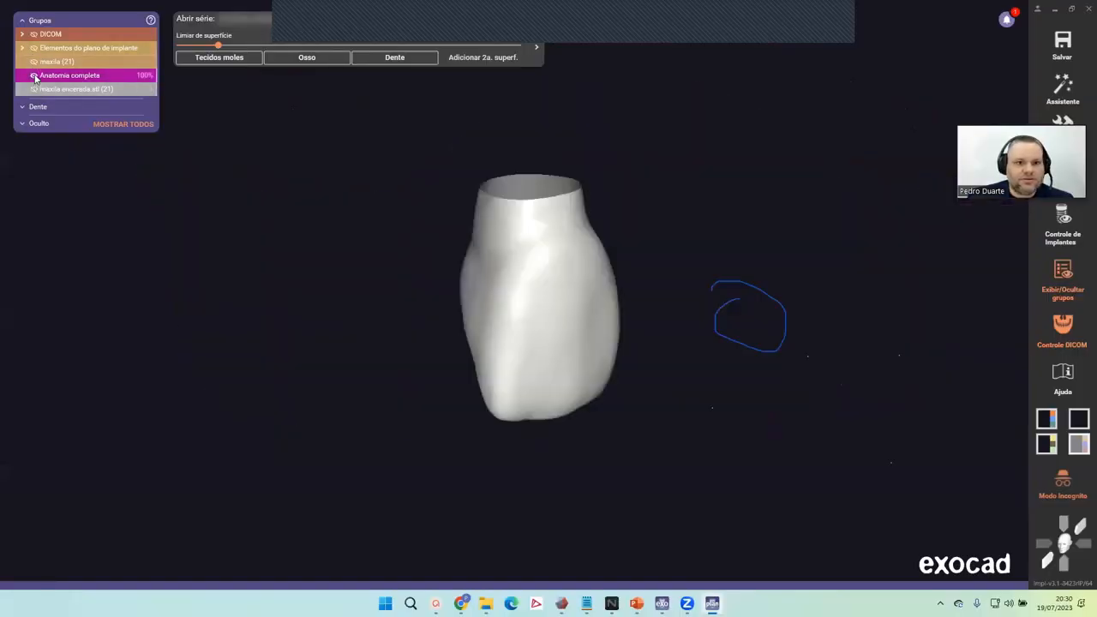
left_click(33, 62)
right_click_drag(632, 315, 727, 318)
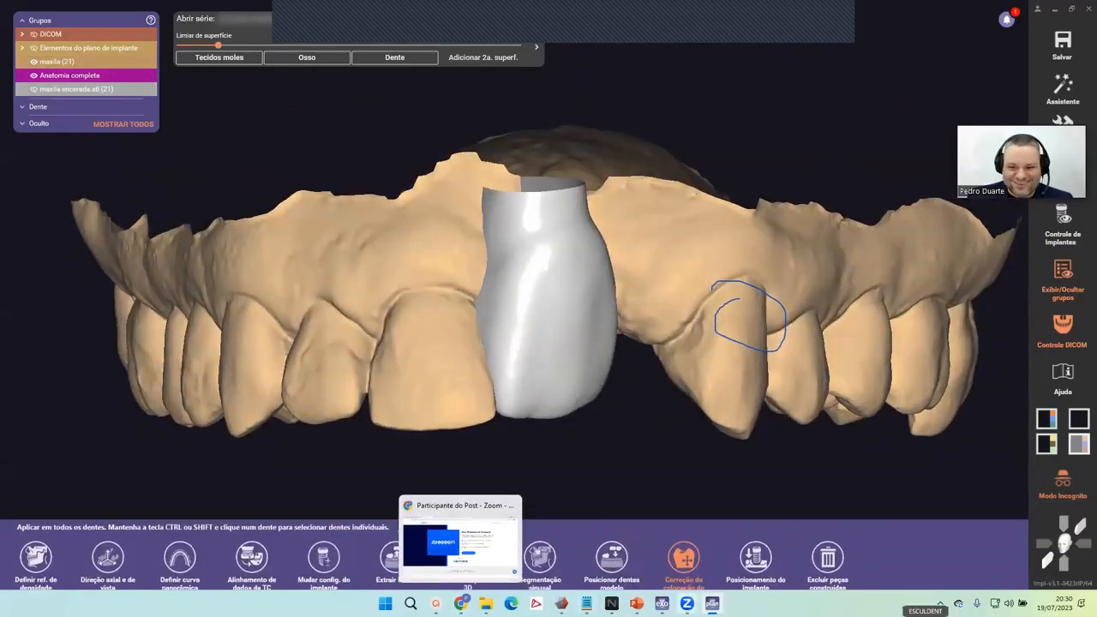
mouse_move(686, 603)
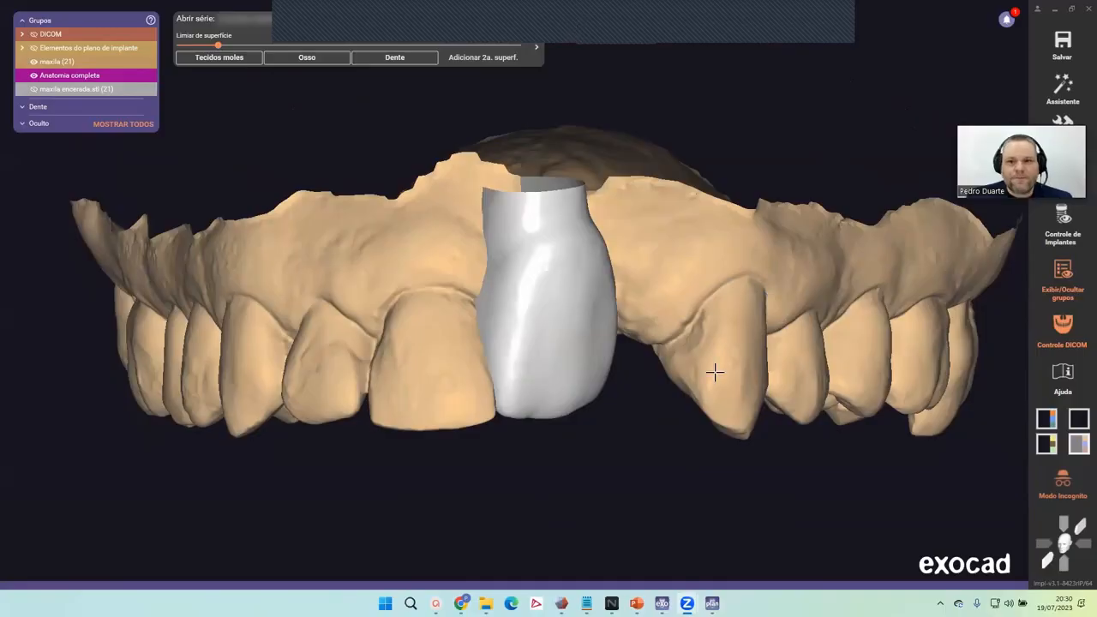
right_click_drag(714, 370, 772, 187)
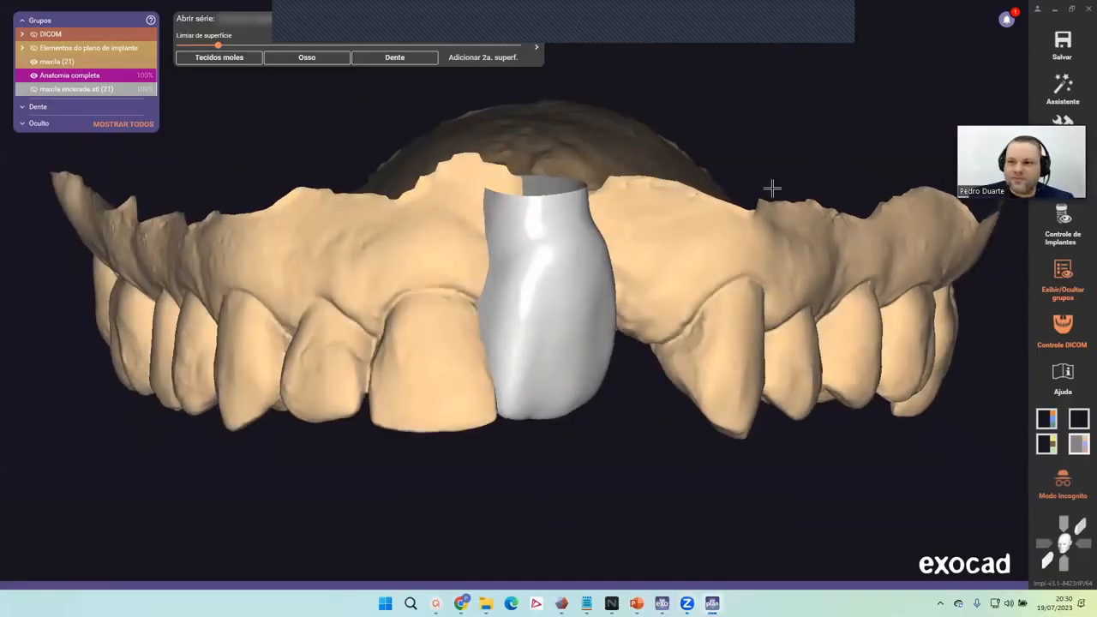
Step: Resume the Assistente workflow and advance through the model tooth positioning and placement correction stages for tooth 21
left_click(1062, 92)
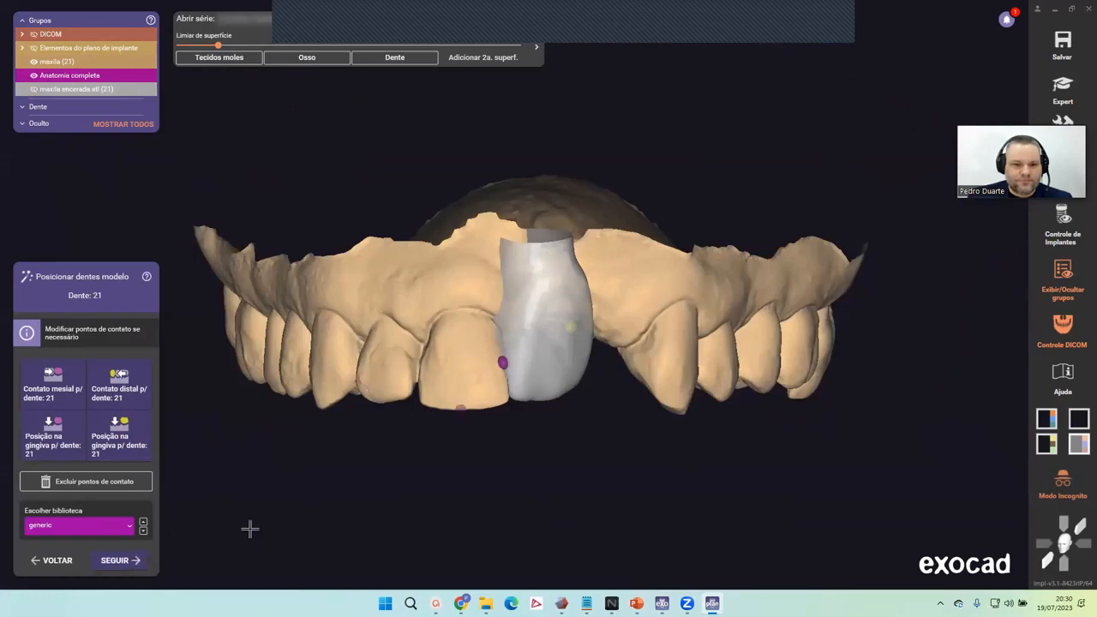
left_click(137, 560)
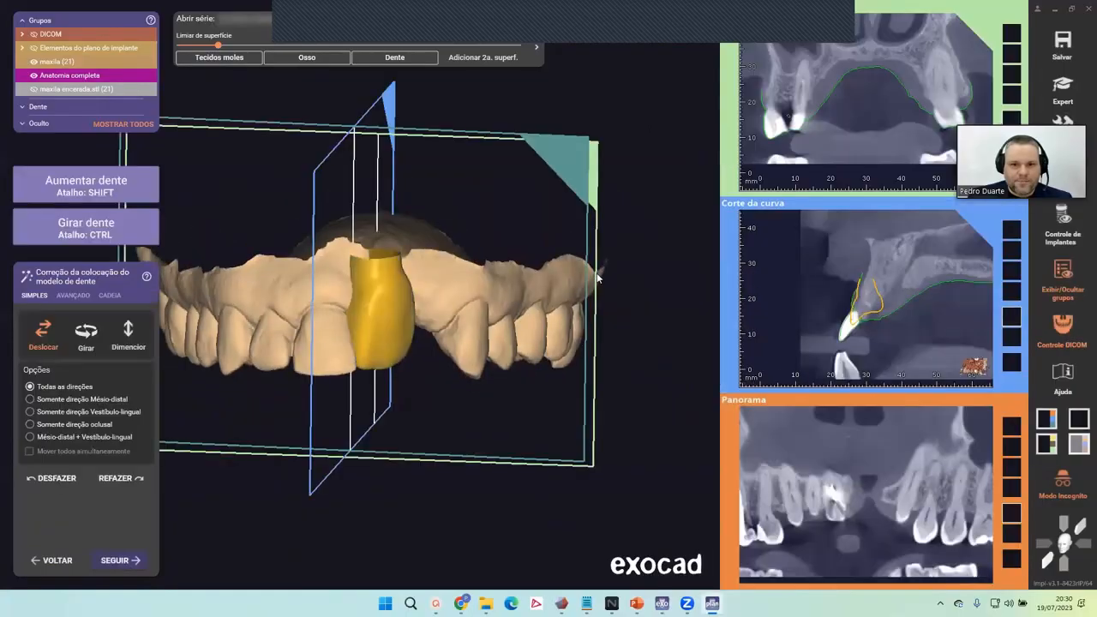
right_click_drag(440, 277, 502, 263)
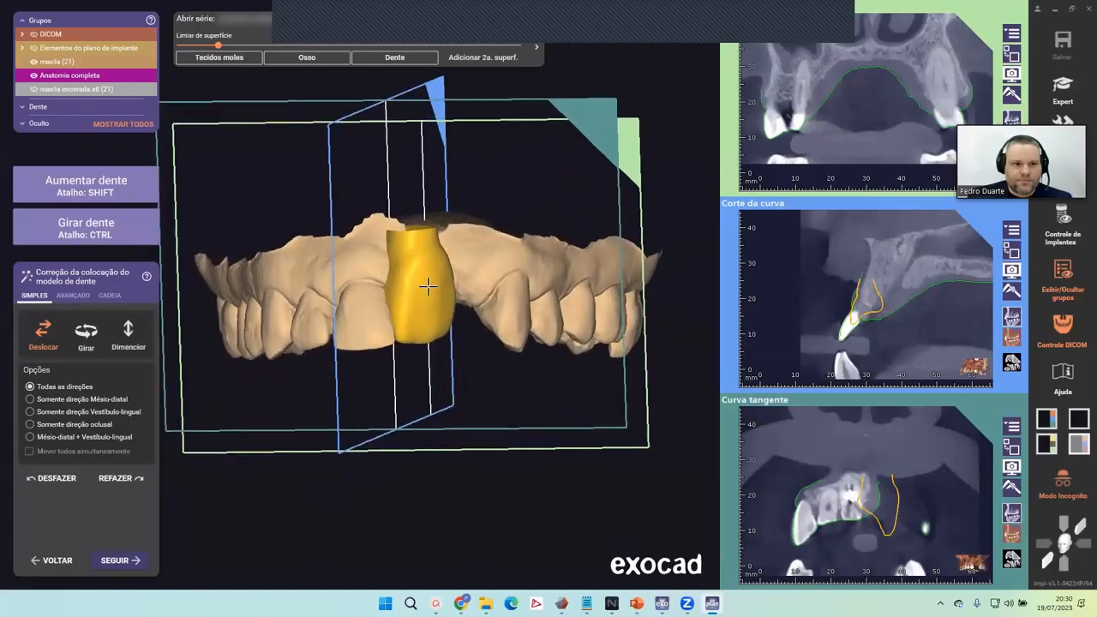
left_click(118, 560)
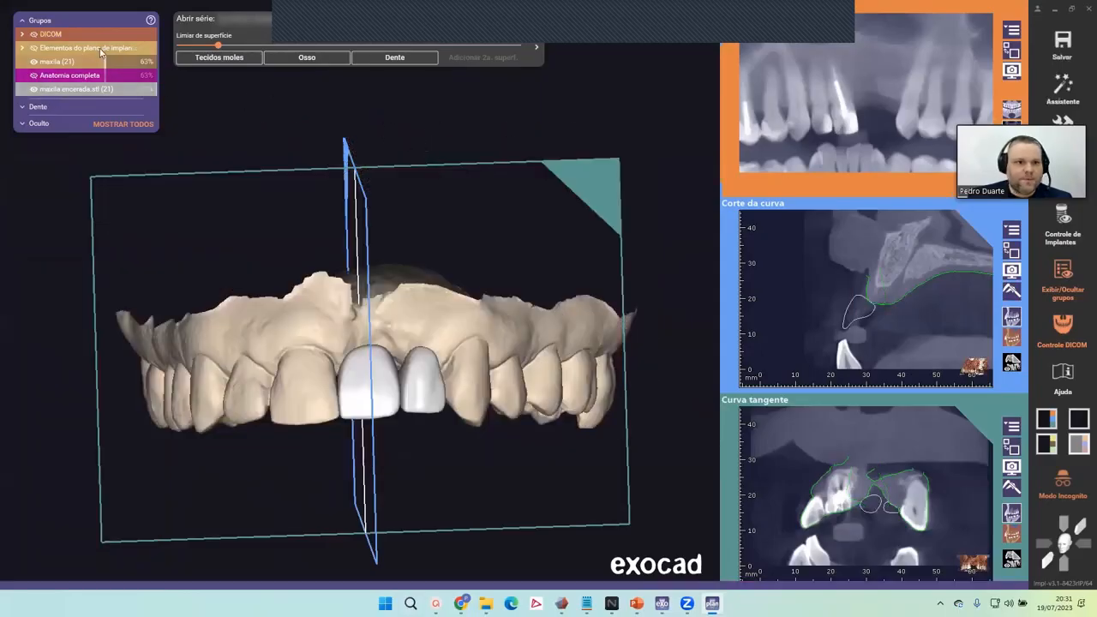
Step: Make the maxila (21) scan fully opaque alongside the maxila encerada.stl wax-up
left_click(200, 58)
middle_click_drag(420, 220, 533, 212)
right_click_drag(532, 212, 541, 328)
scroll(568, 368, "up", 3)
scroll(548, 347, "down", 2)
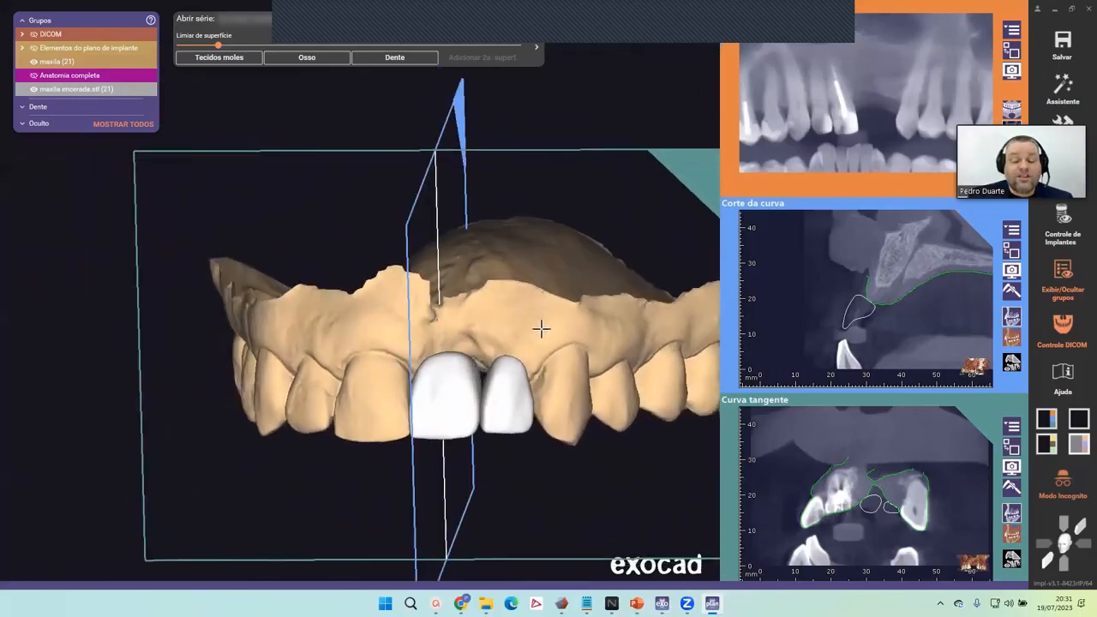
Step: Examine the cervical margins of the two waxed-up teeth against the gingiva, the edentulous ridge and the neighbouring teeth from several angles
middle_click_drag(550, 335, 539, 297)
right_click_drag(539, 296, 489, 255)
scroll(514, 317, "up", 1)
scroll(355, 299, "up", 2)
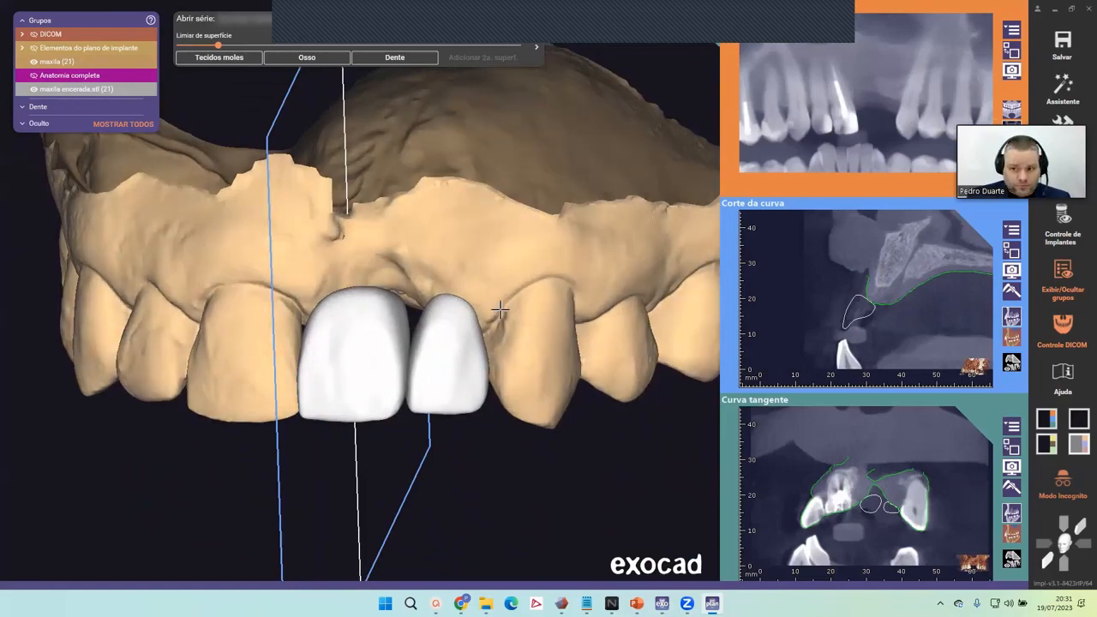
left_click(1073, 291)
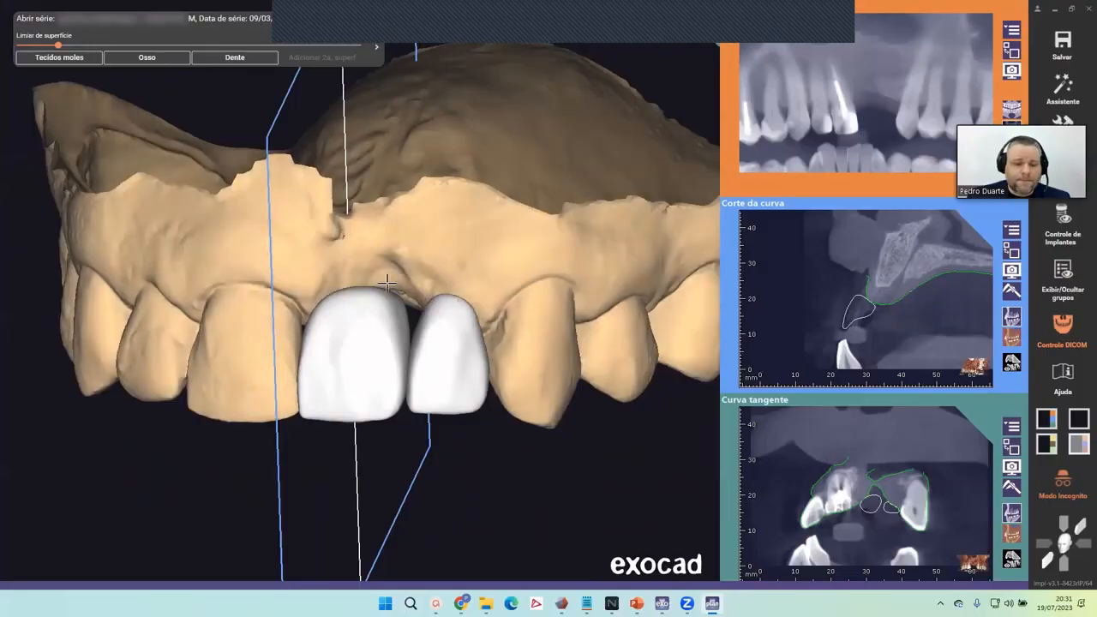
scroll(400, 279, "up", 2)
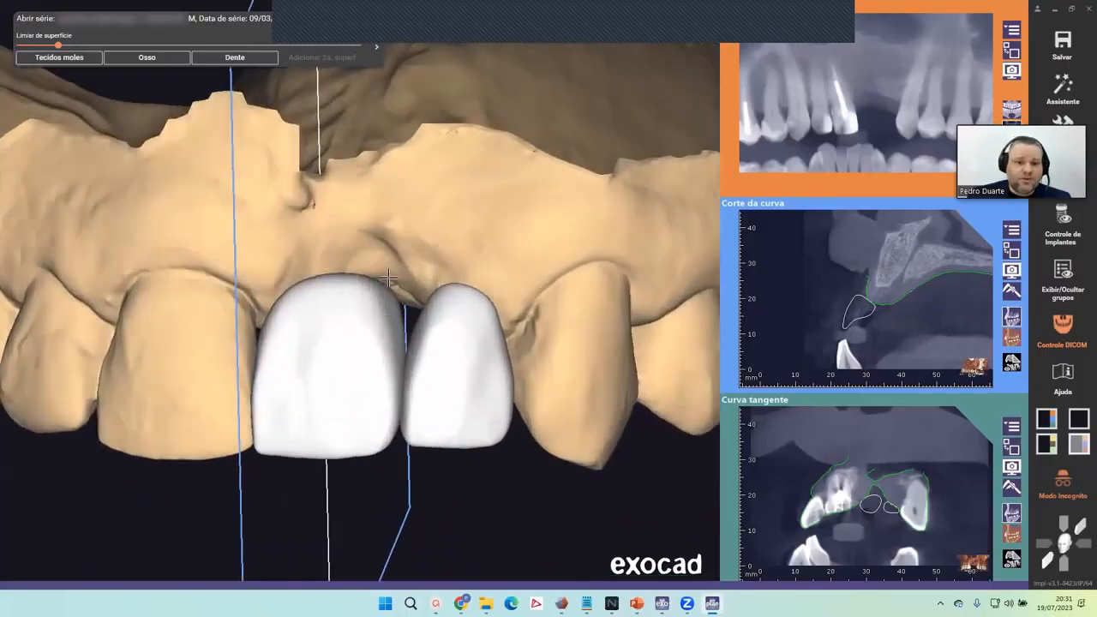
right_click_drag(474, 283, 448, 293)
scroll(410, 295, "up", 3)
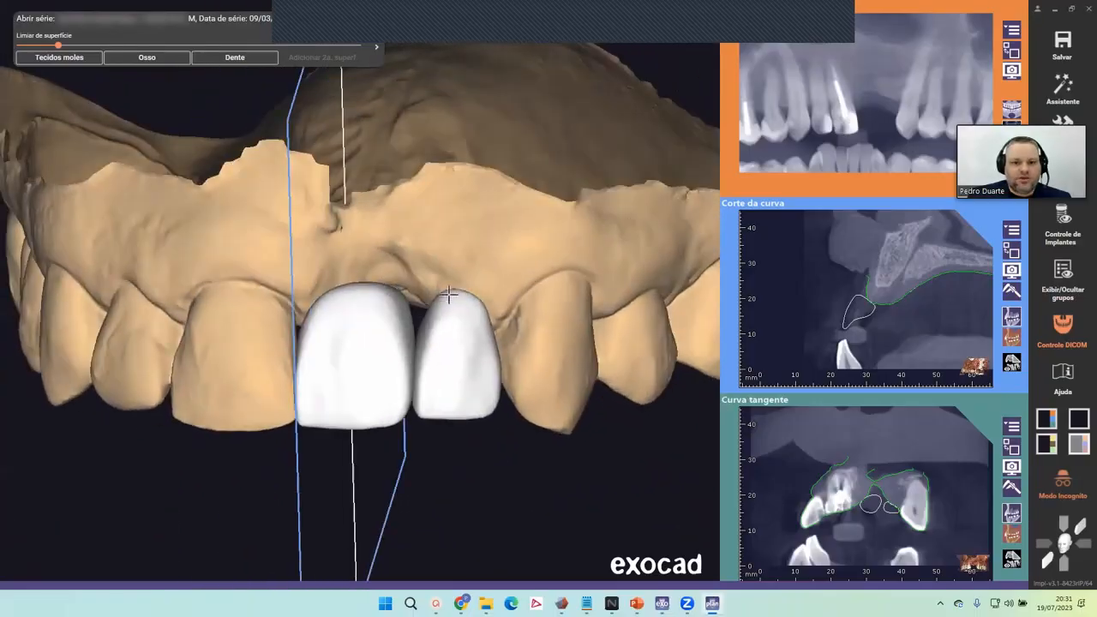
scroll(371, 291, "down", 2)
right_click_drag(370, 292, 474, 257)
left_click(500, 282)
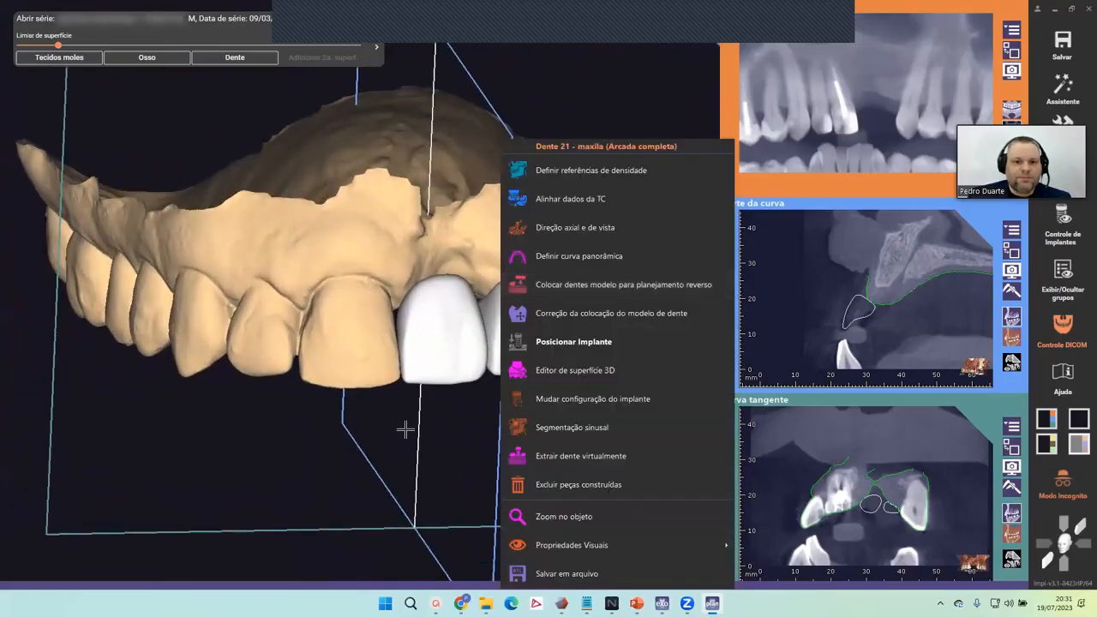
right_click_drag(405, 430, 426, 181)
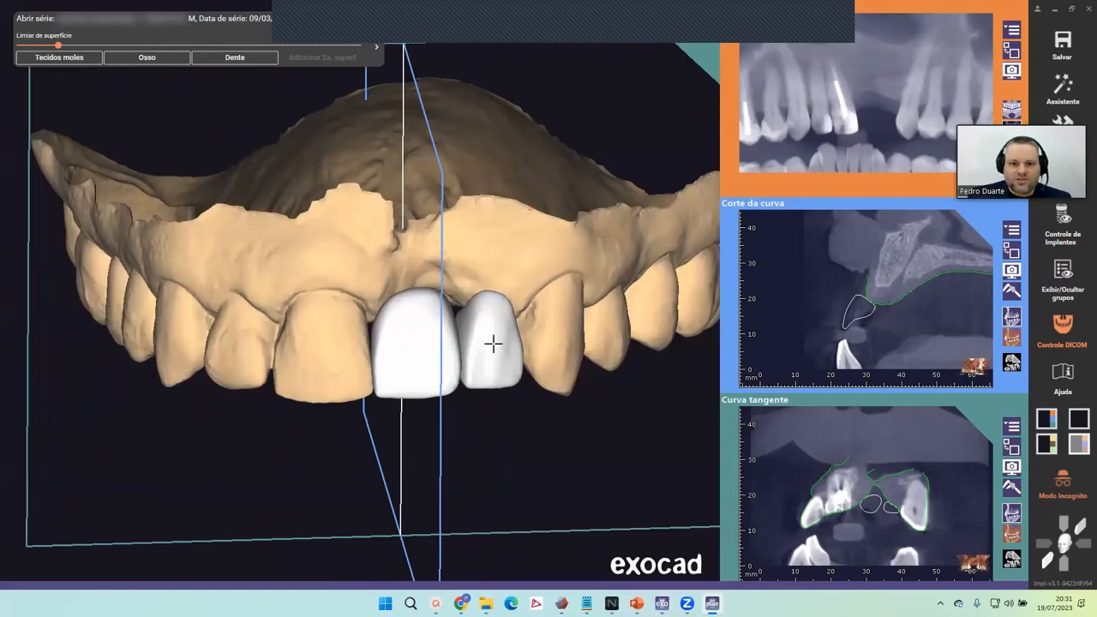
mouse_move(493, 343)
right_mouse_down()
mouse_move(492, 377)
mouse_move(491, 355)
right_mouse_up()
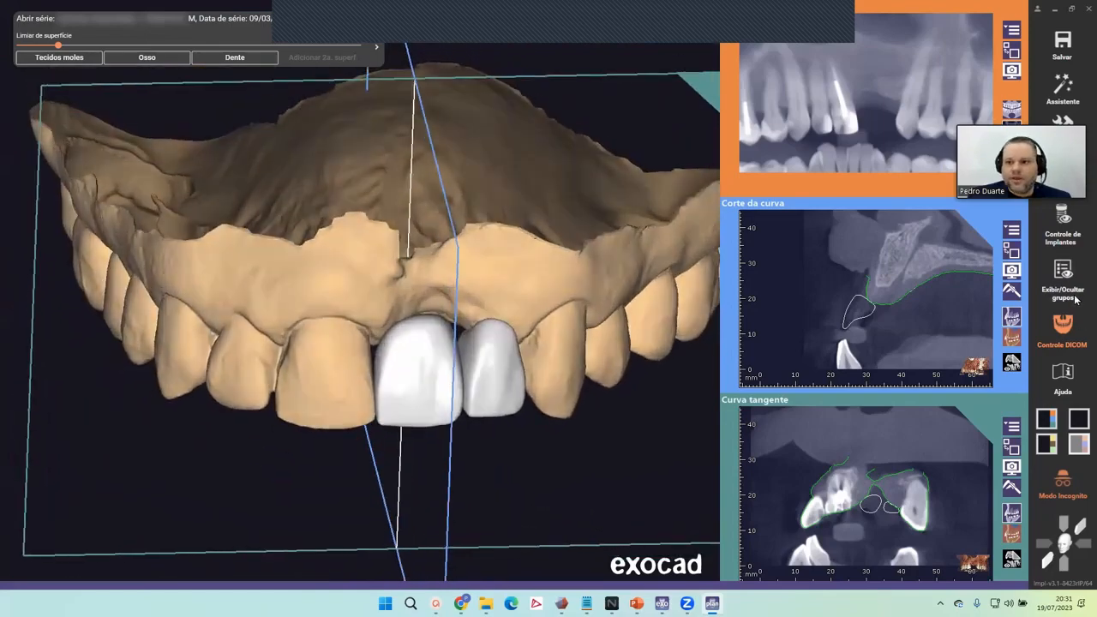
Step: Compare the Anatomia completa model tooth with the opaque wax-up, and inspect the waxed-up arch from the occlusal and frontal sides
left_click(1063, 292)
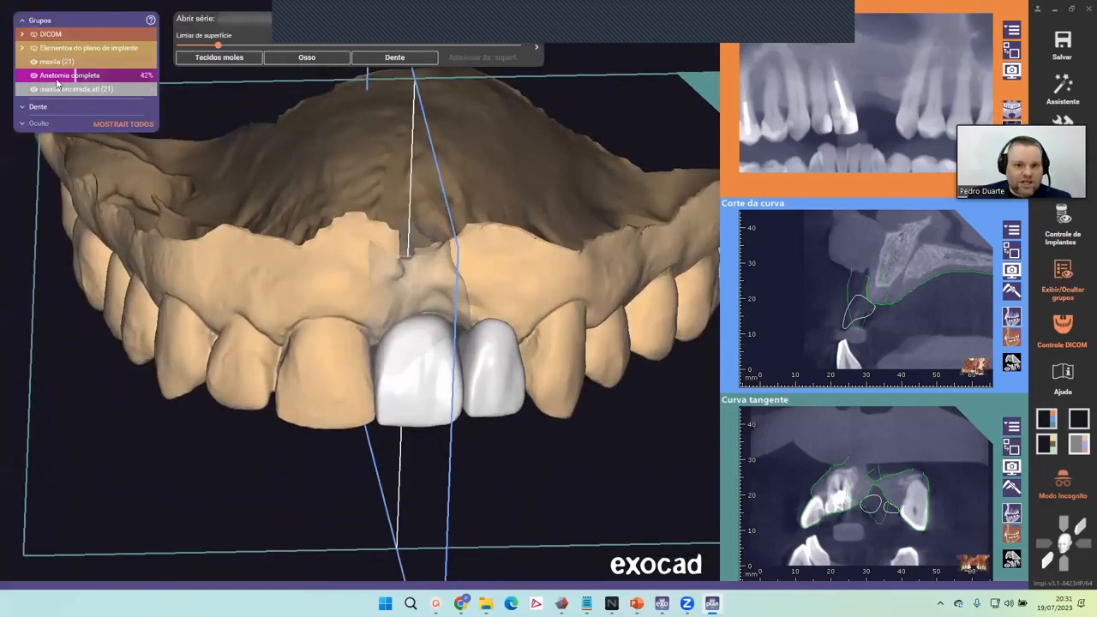
left_click_drag(111, 90, 341, 95)
right_click_drag(526, 313, 528, 471)
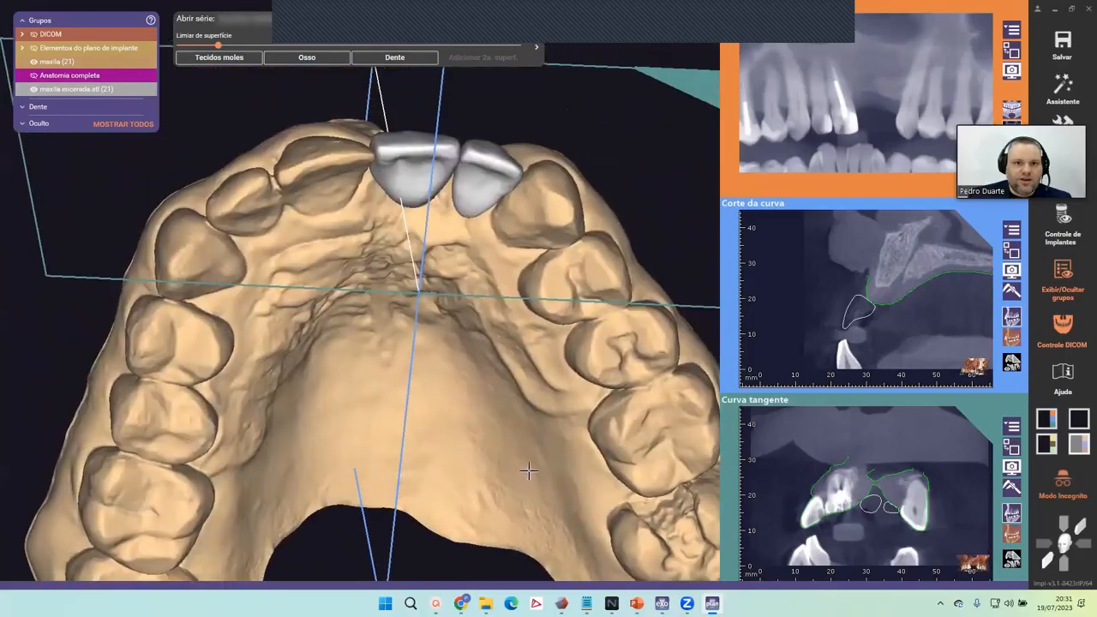
scroll(472, 337, "down", 5)
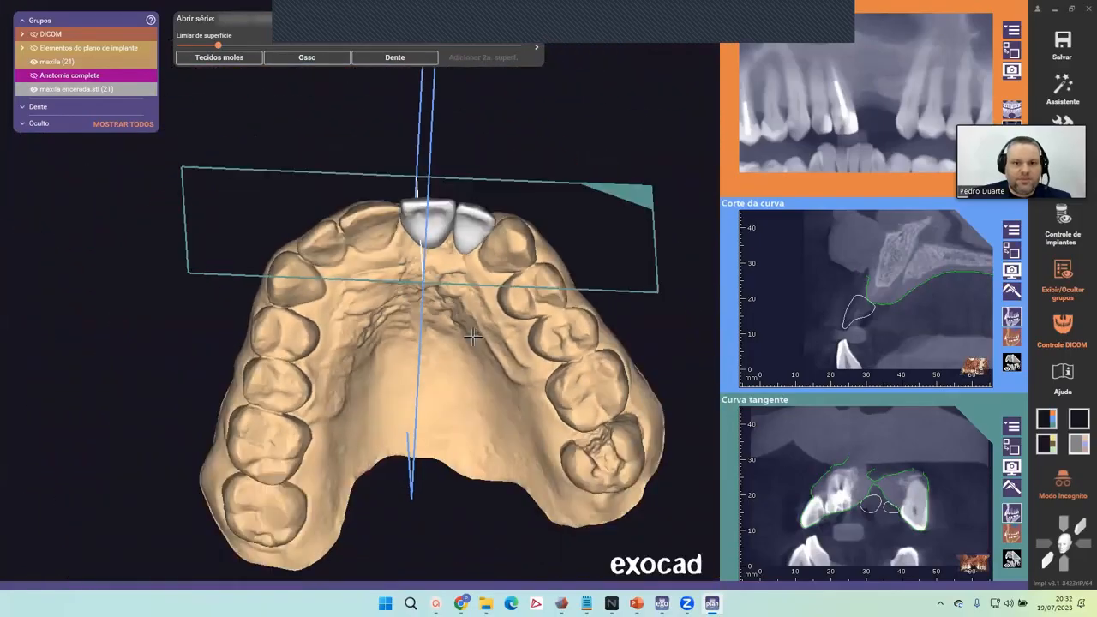
right_click_drag(472, 338, 502, 252)
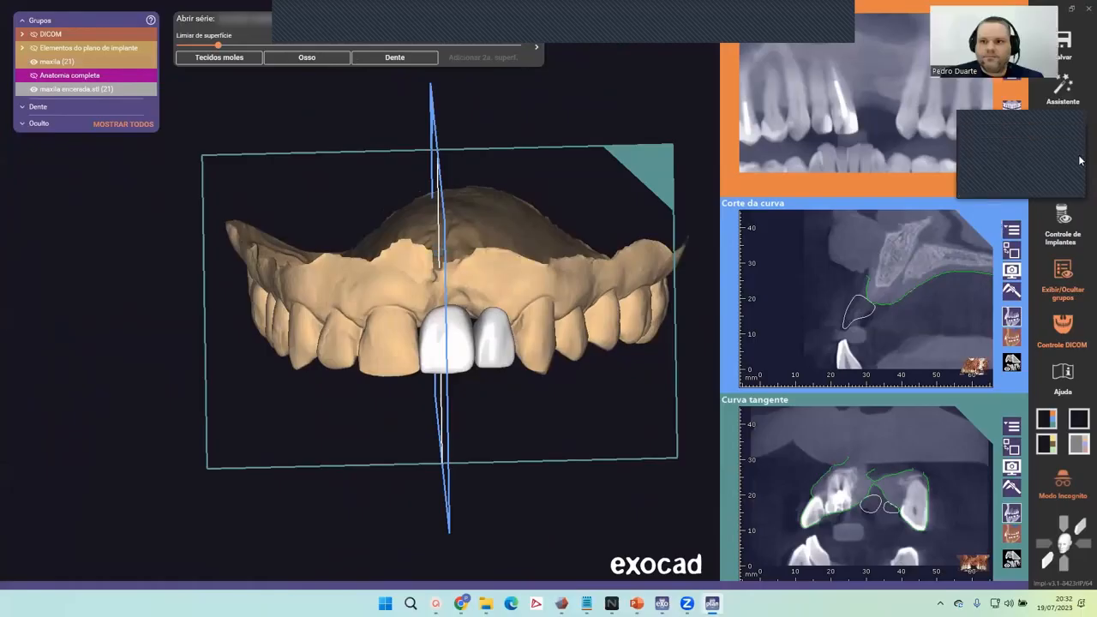
Step: Return to the Assistente implant positioning stage, hide Anatomia completa and show the maxila encerada.stl wax-up as the reference
left_click(1075, 156)
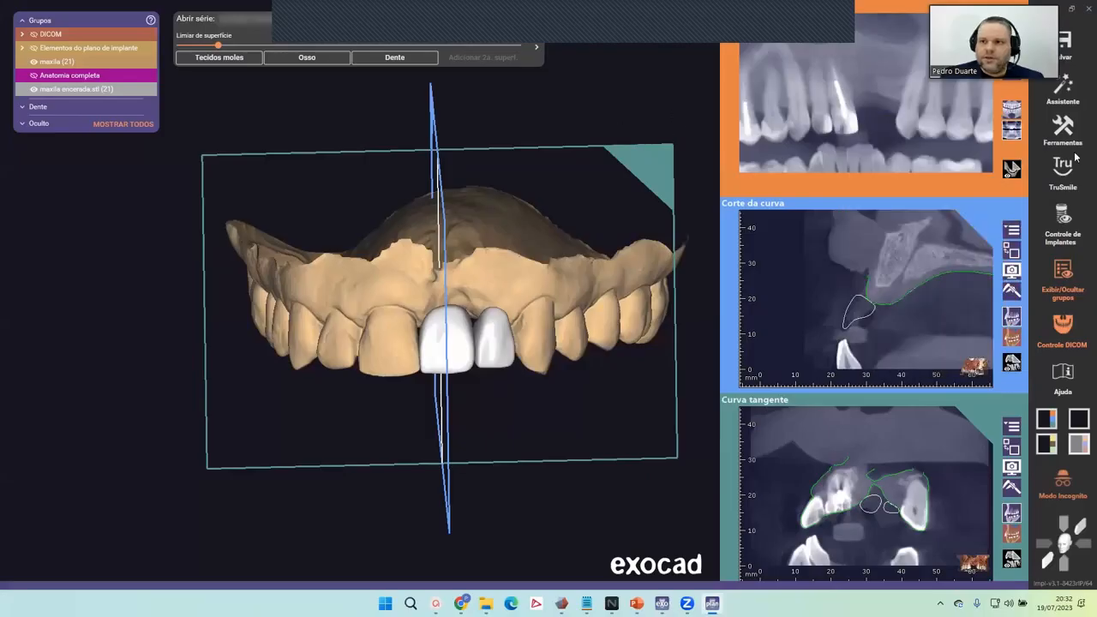
left_click(1071, 93)
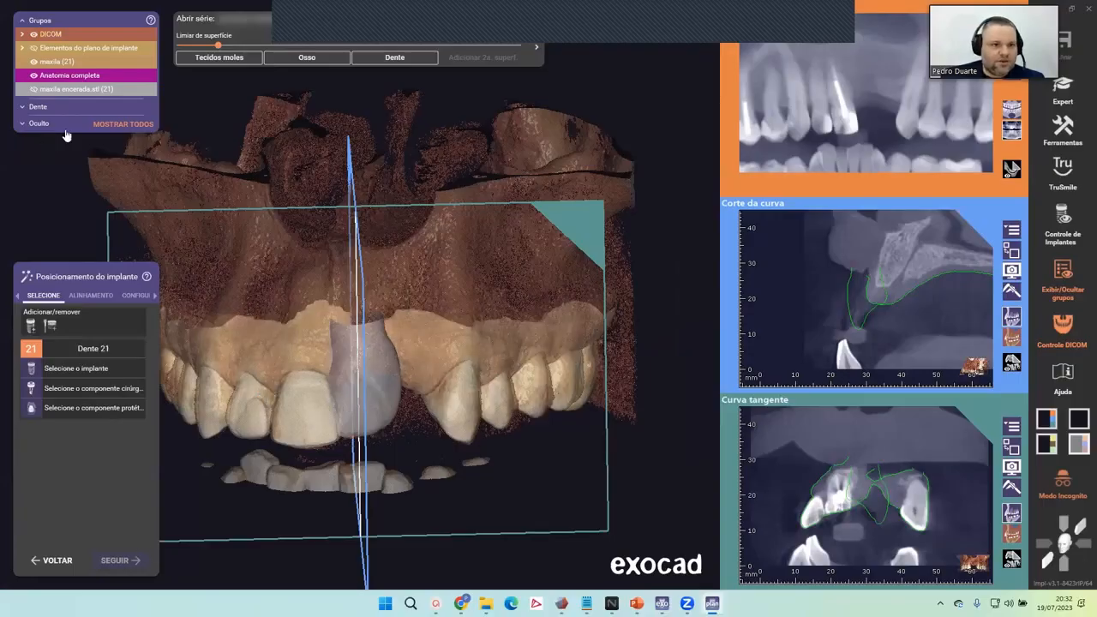
left_click(35, 76)
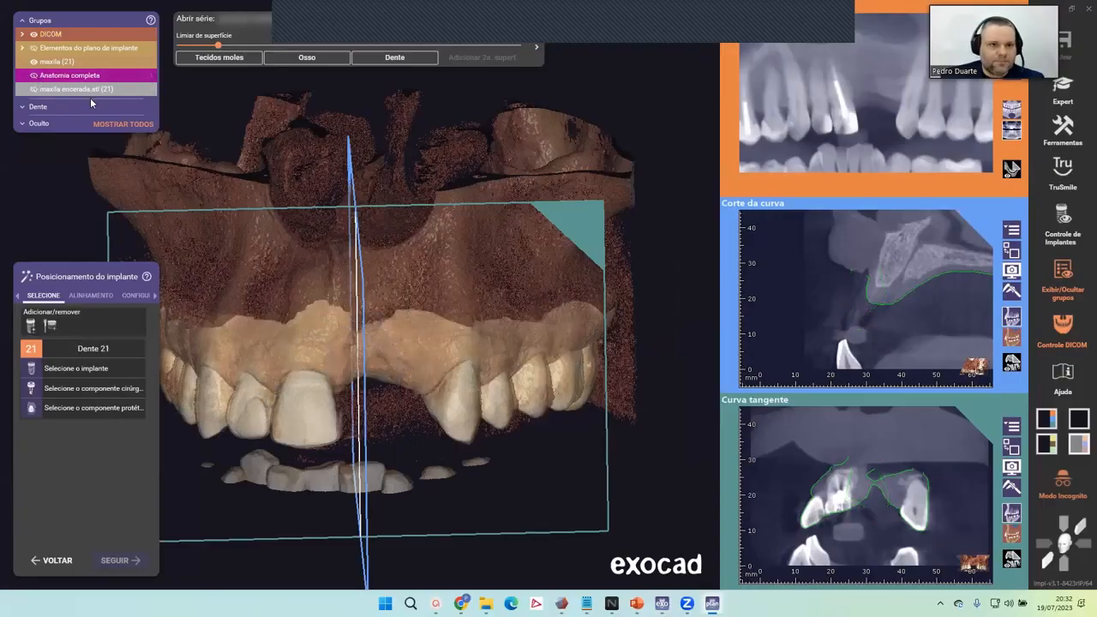
left_click(34, 90)
middle_click_drag(414, 313, 526, 308)
right_click_drag(526, 308, 469, 353)
middle_click_drag(495, 305, 477, 281)
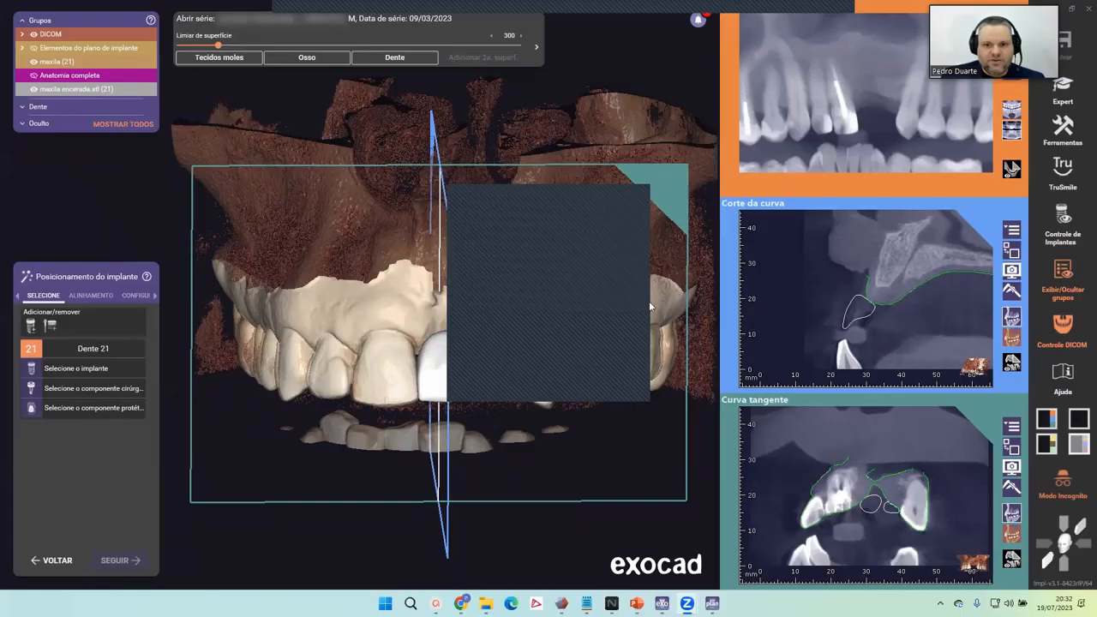
left_click(586, 201)
mouse_move(473, 293)
right_mouse_down()
mouse_move(532, 247)
mouse_move(457, 300)
right_mouse_up()
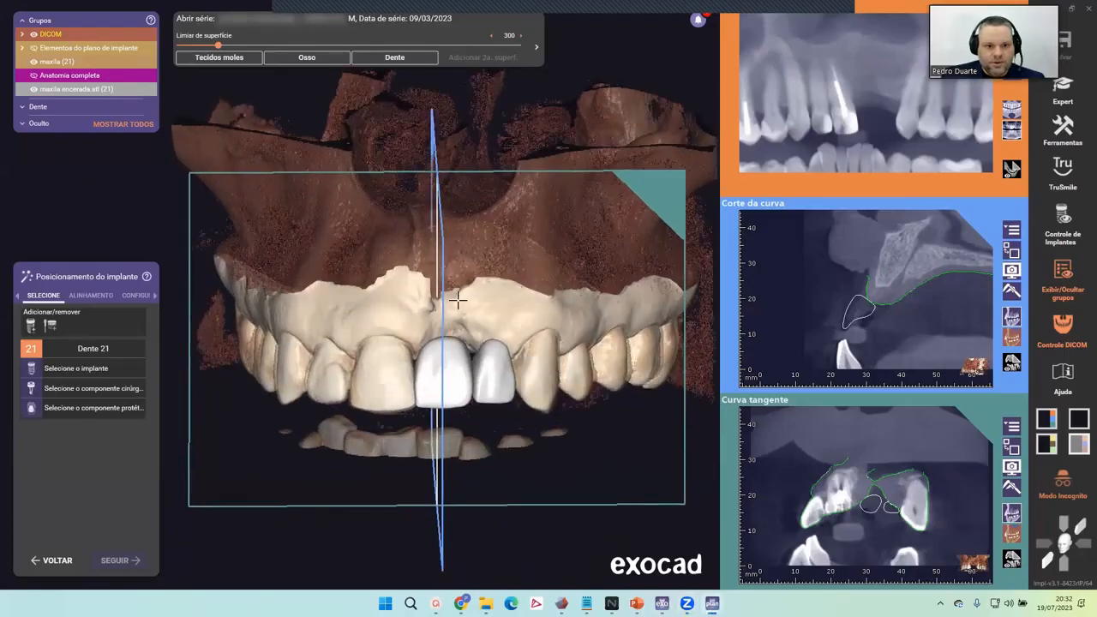
Step: Open the implant library for tooth 21 and restrict it to Neodent systems for guided surgery
left_click(74, 370)
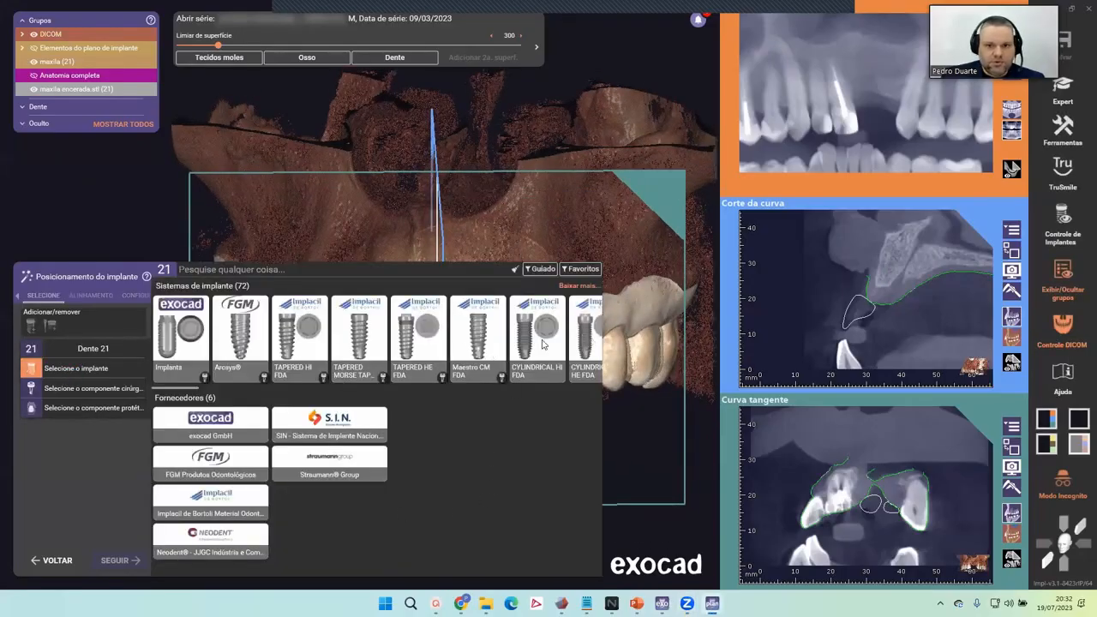
left_click(540, 268)
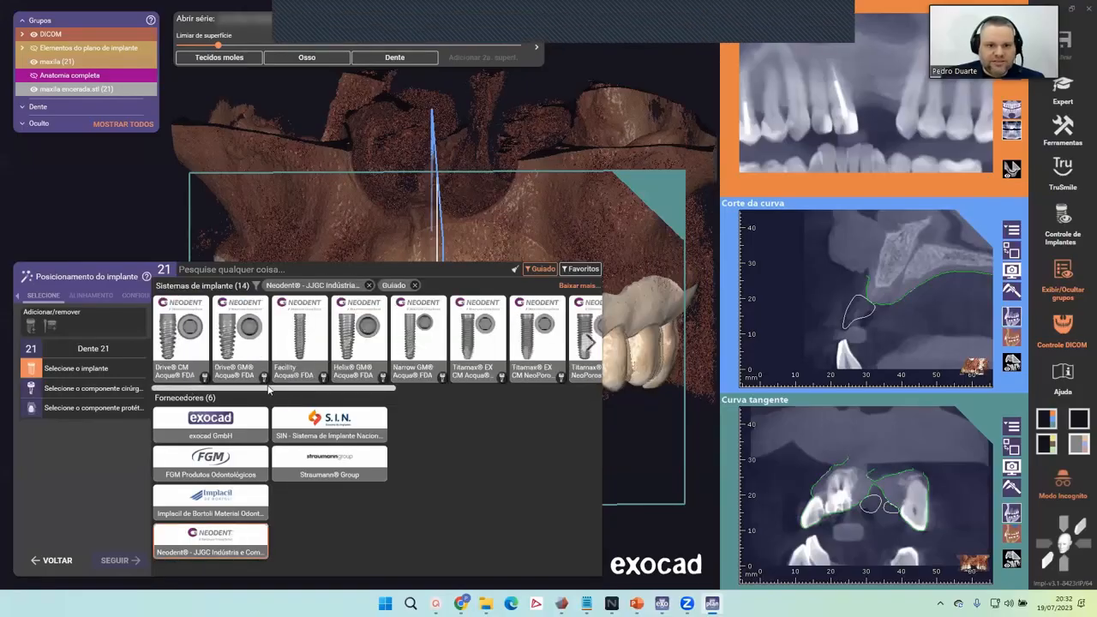
Step: Choose the Helix GM Acqua FDA implant with 3.75 mm diameter and 11.5 mm length for tooth 21
mouse_move(295, 390)
left_mouse_down()
mouse_move(364, 389)
mouse_move(298, 391)
left_mouse_up()
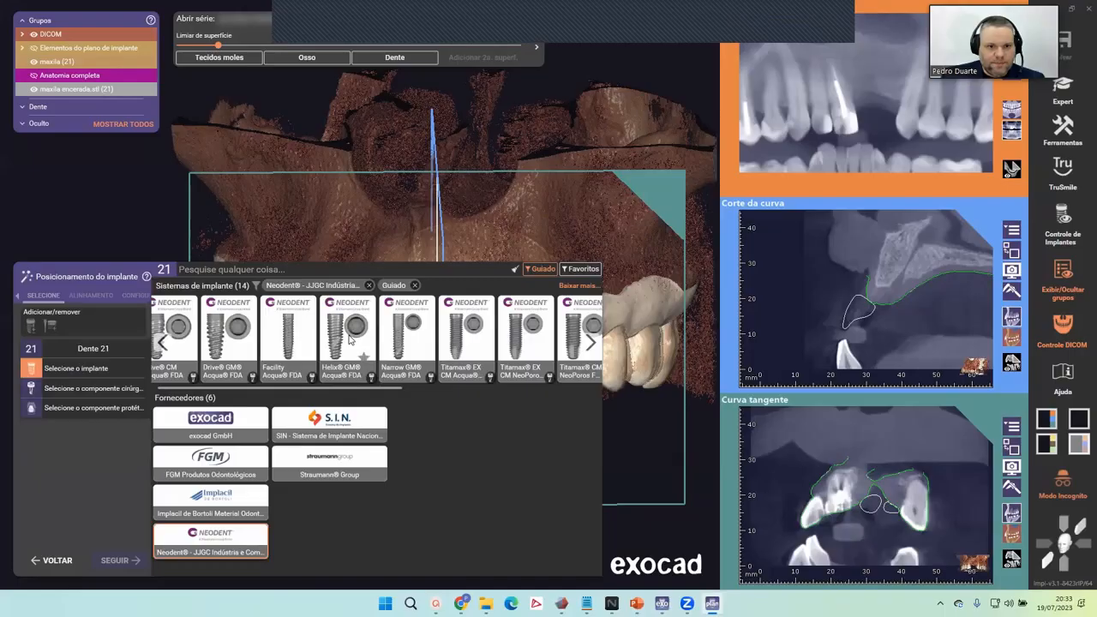
left_click(349, 340)
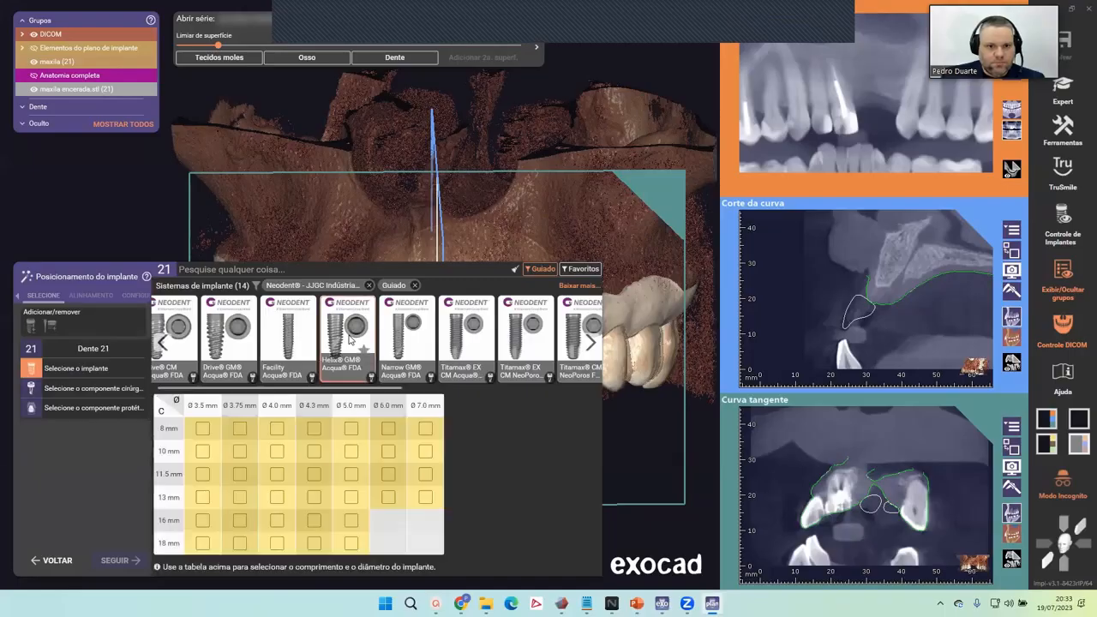
left_click(240, 482)
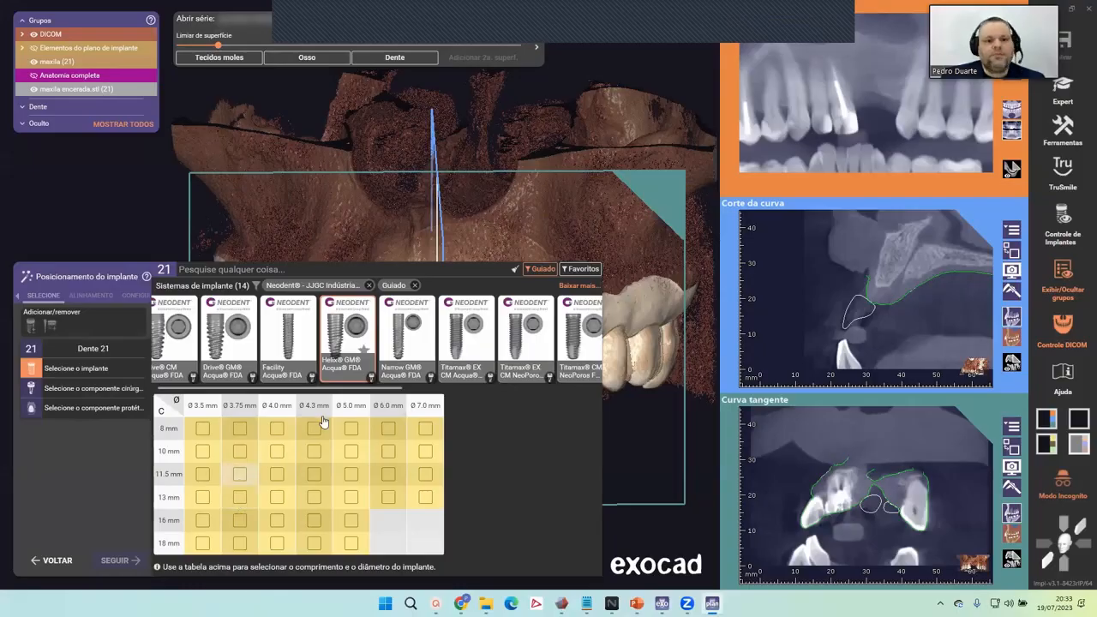
Step: Check the Drive CM Acqua FDA sizes, remove the Neodent filter and clear the implant chosen for tooth 21
left_click(161, 343)
left_click(160, 344)
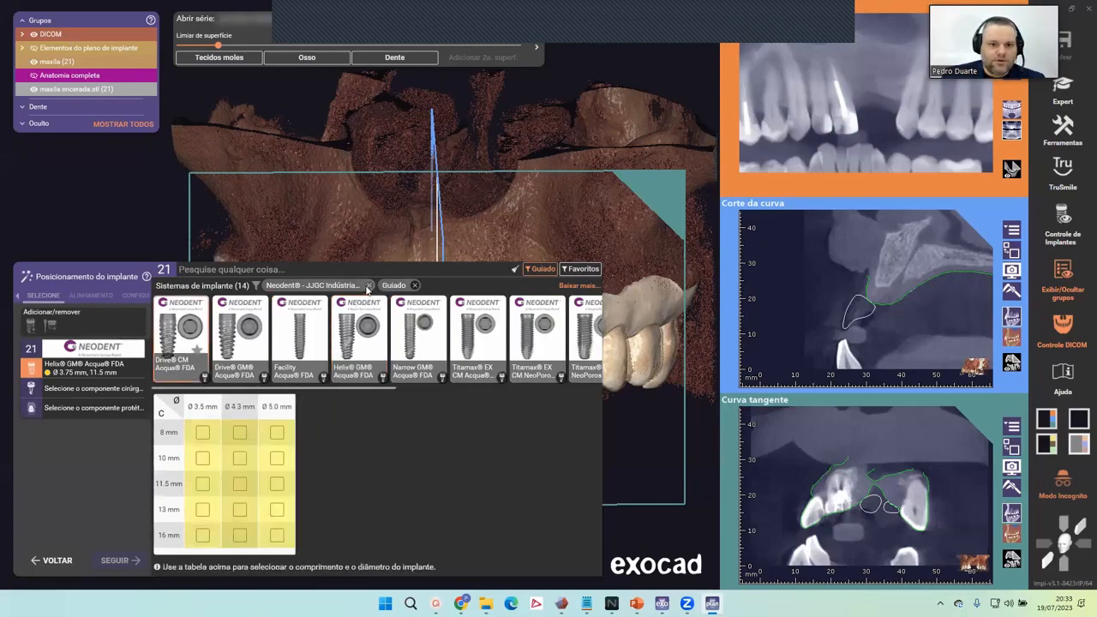
left_click(368, 286)
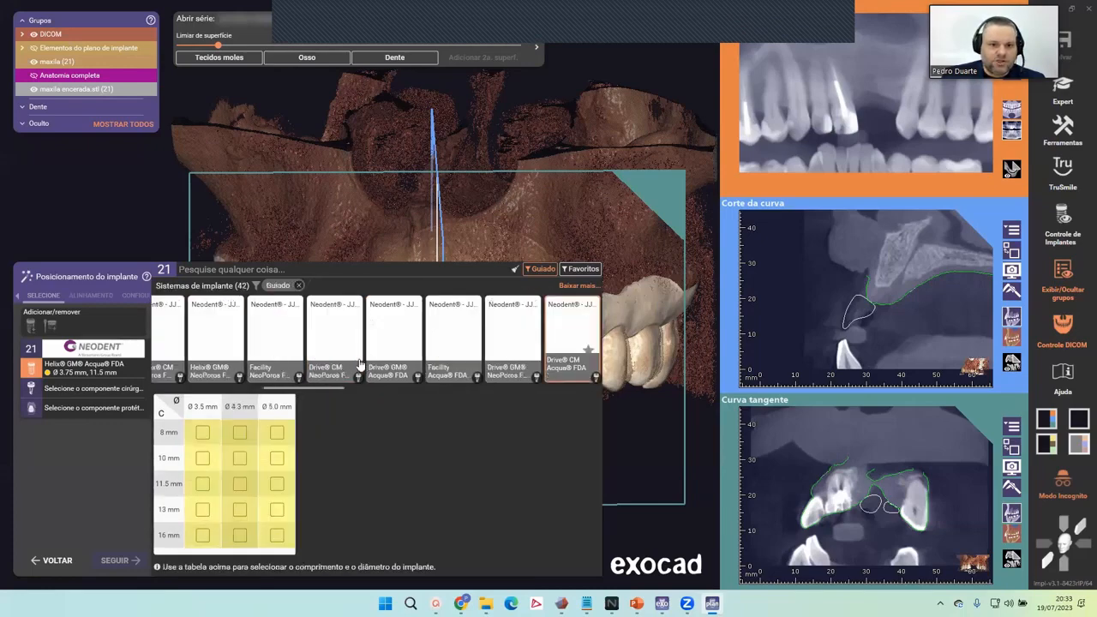
left_click(124, 371)
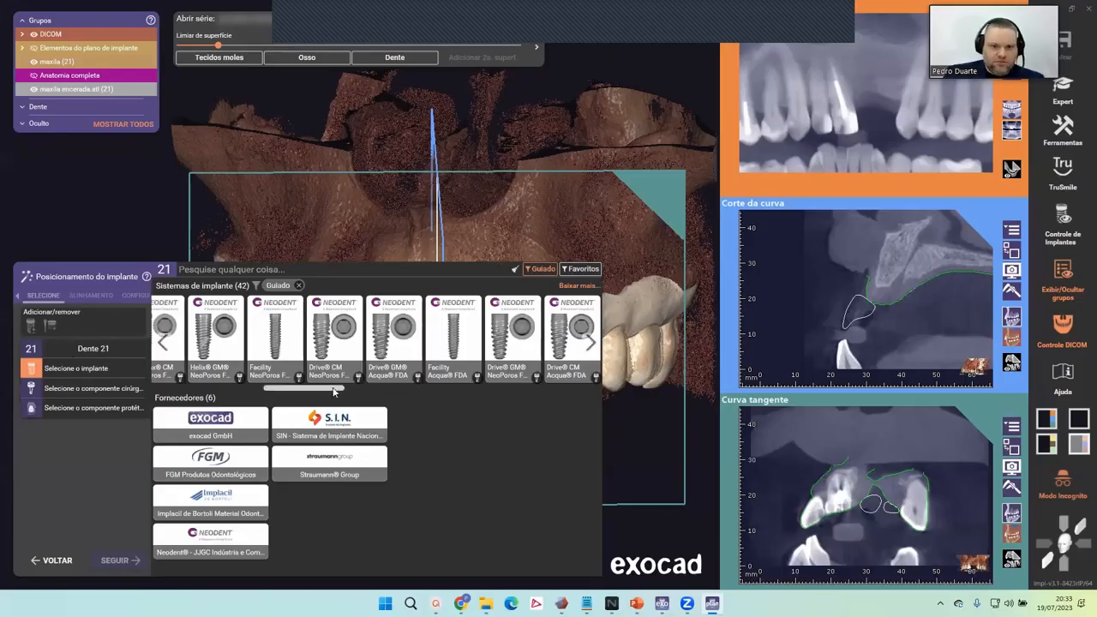
left_click_drag(334, 390, 221, 394)
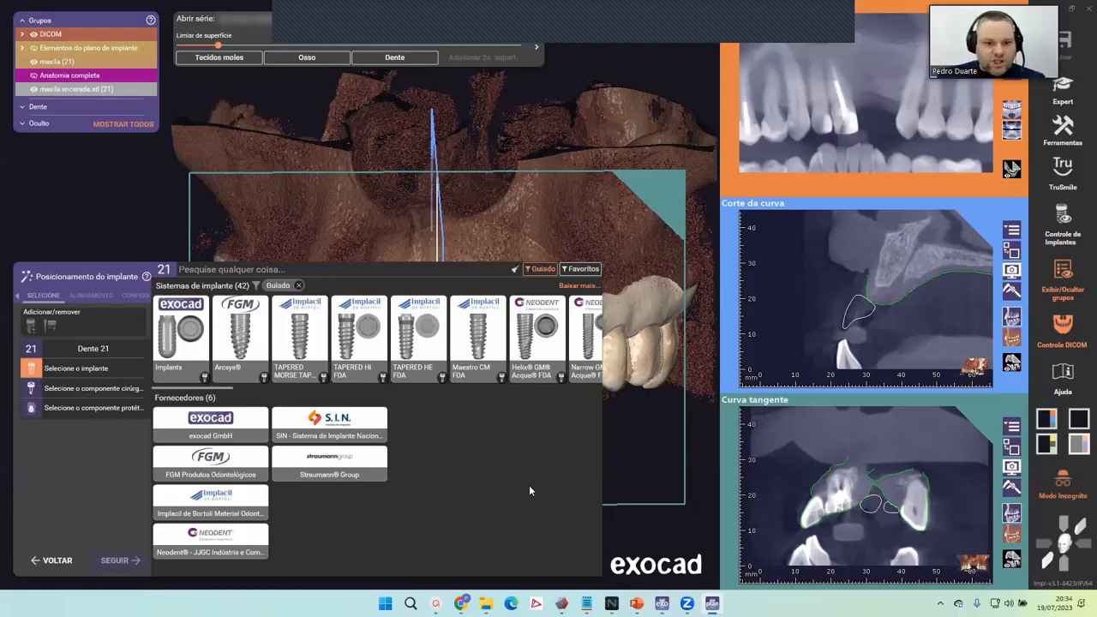
Step: Filter the library to Neodent and confirm the Helix GM Acqua FDA implant, Ø 3.75 mm by 11.5 mm, for tooth 21
left_click(226, 544)
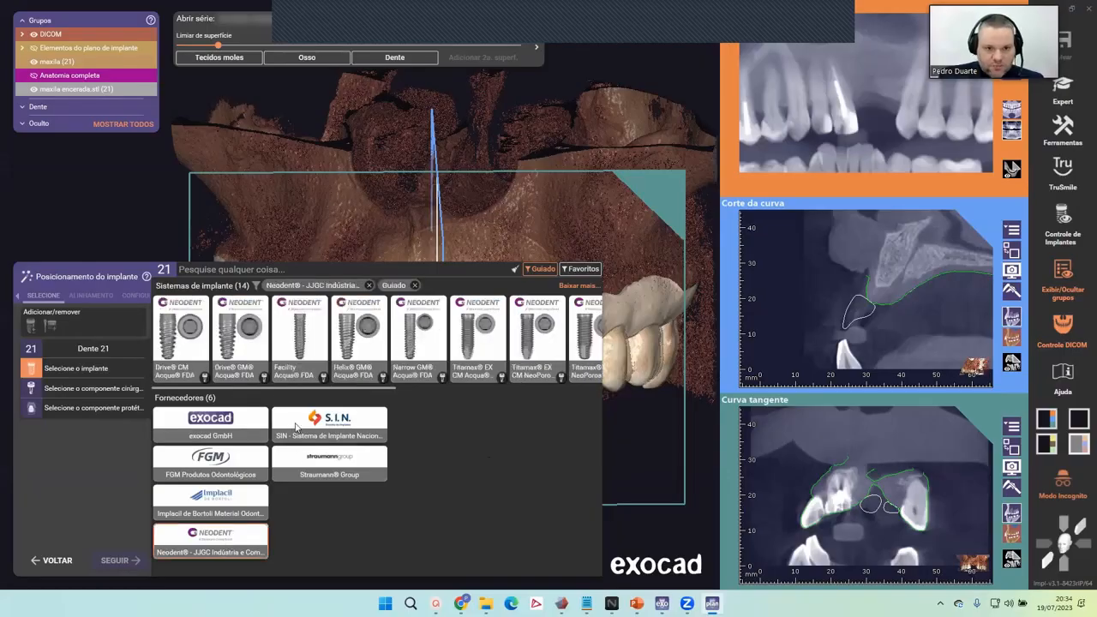
mouse_move(313, 388)
left_mouse_down()
mouse_move(545, 389)
mouse_move(259, 385)
mouse_move(413, 390)
mouse_move(335, 389)
left_mouse_up()
left_click(316, 341)
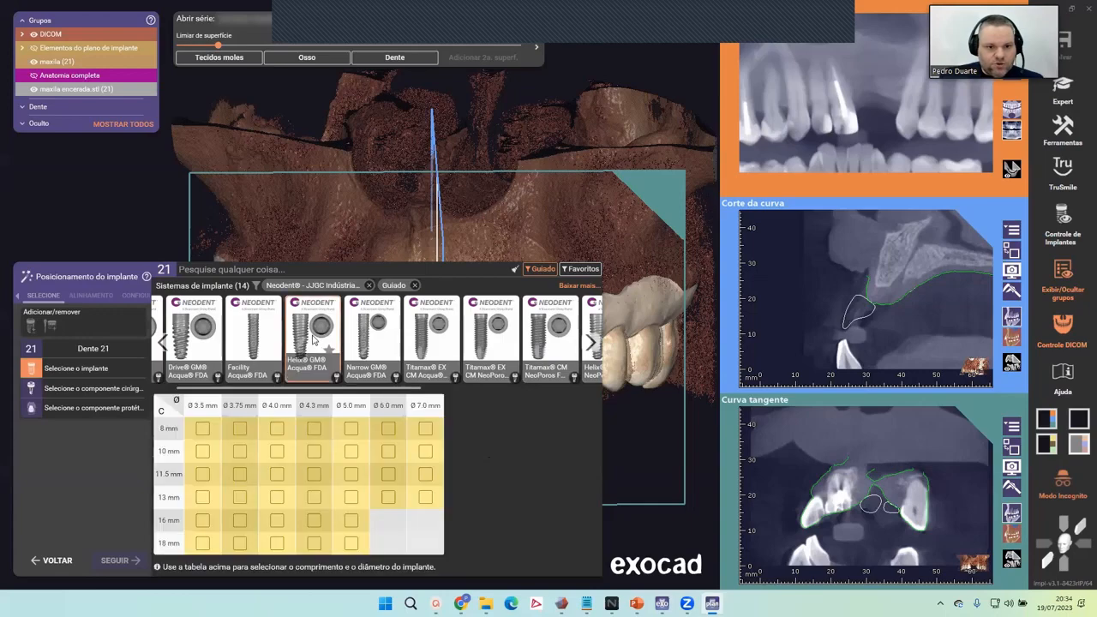
left_click(239, 481)
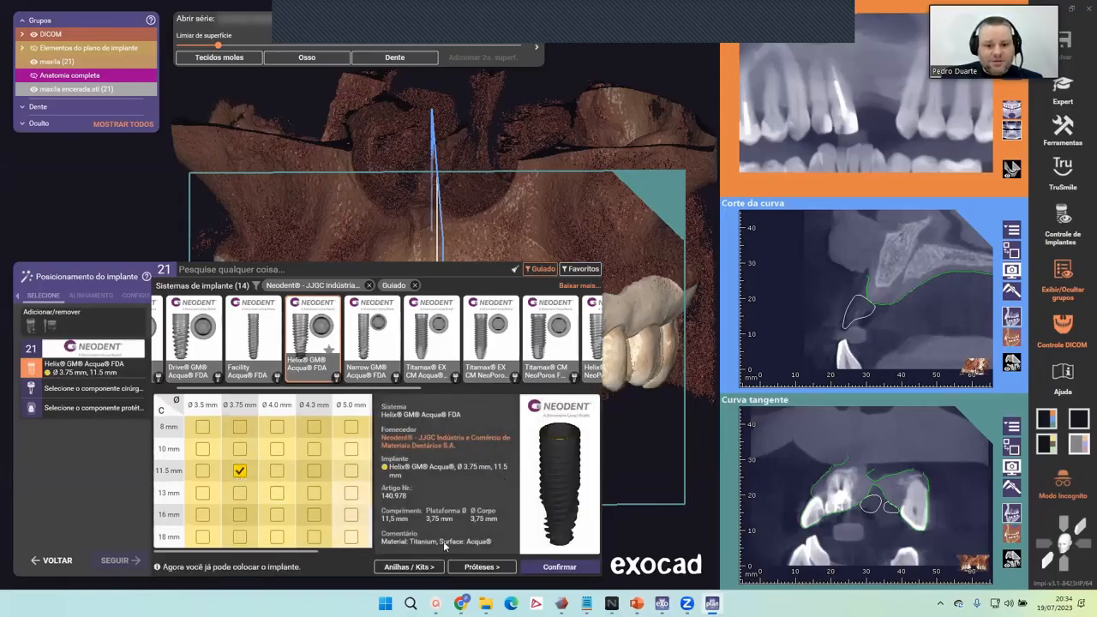
left_click(558, 566)
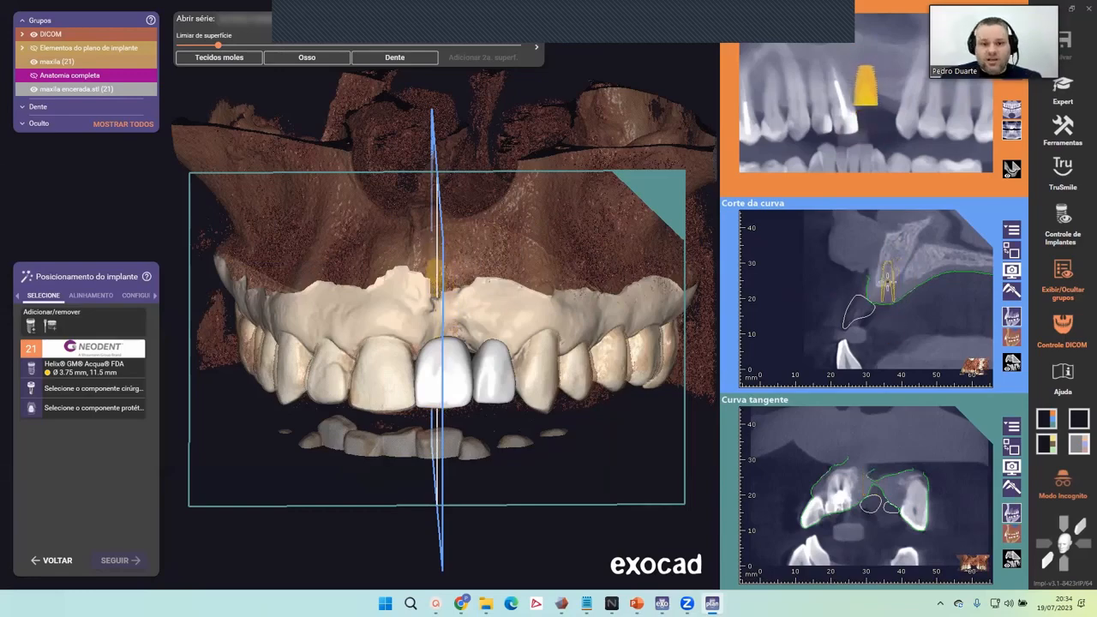
Step: Place the Helix GM Acqua implant for tooth 21 in the alveolar bone using the enlarged curve cross-section
left_click(1011, 250)
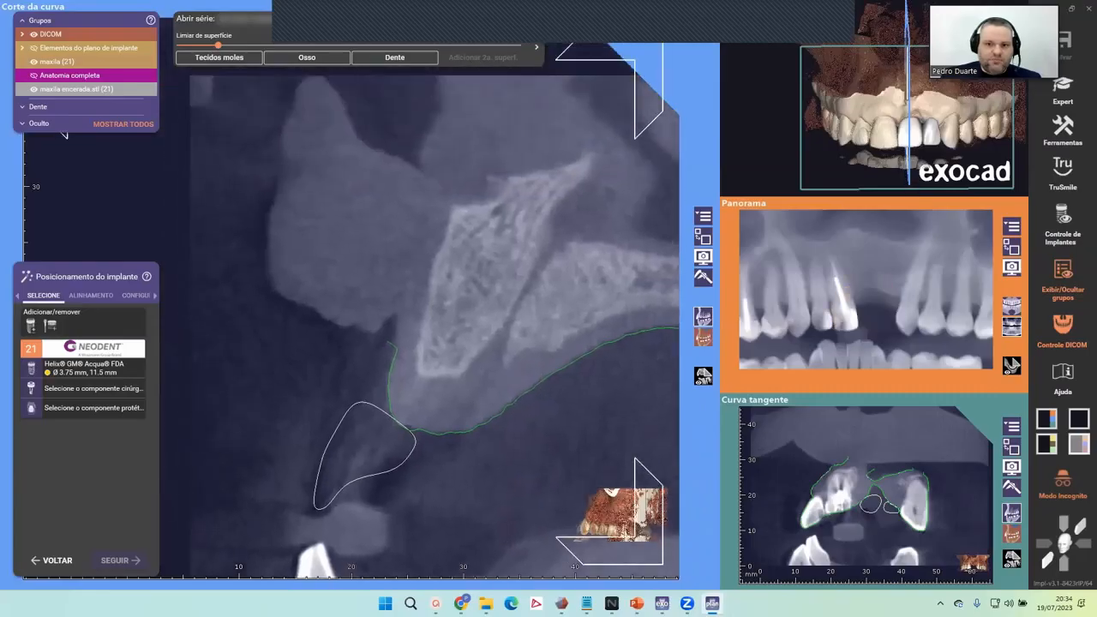
left_click(421, 294)
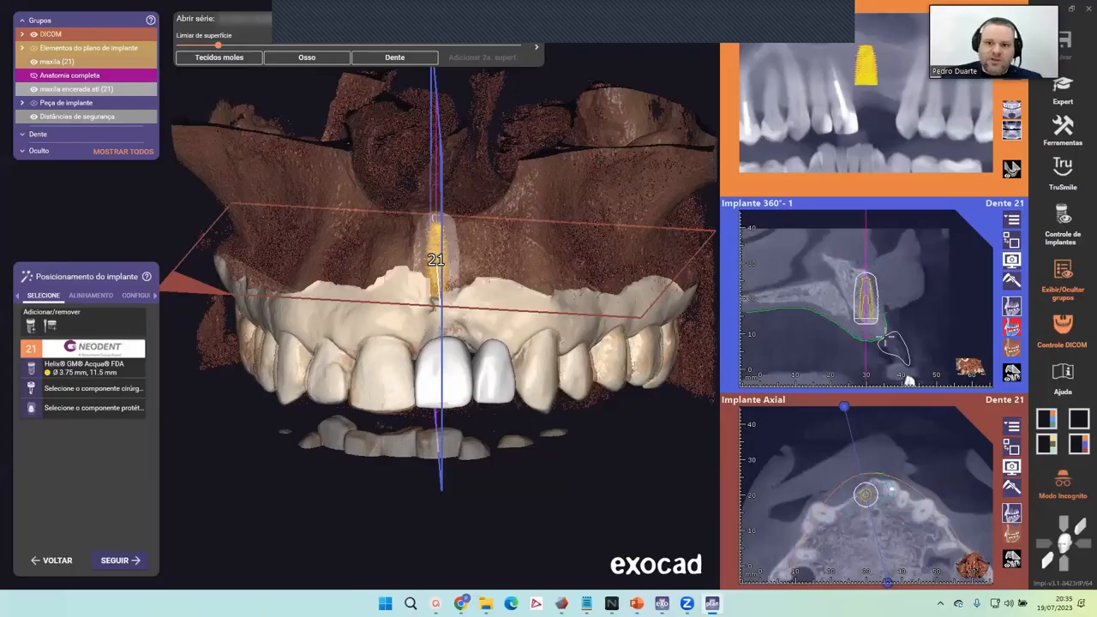
scroll(895, 326, "up", 3)
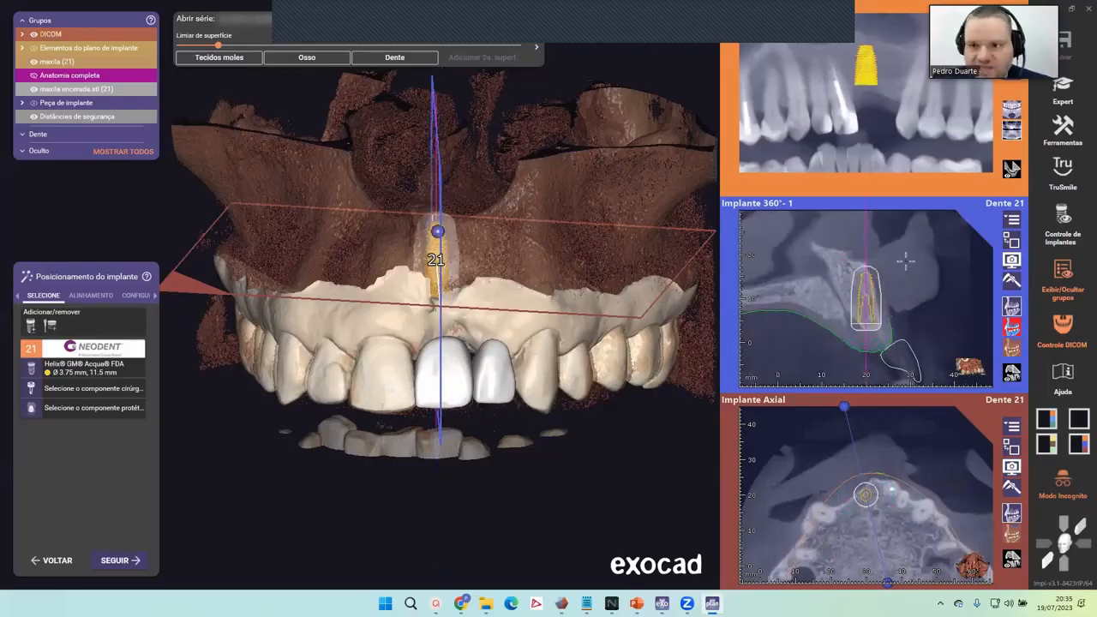
left_click(1064, 295)
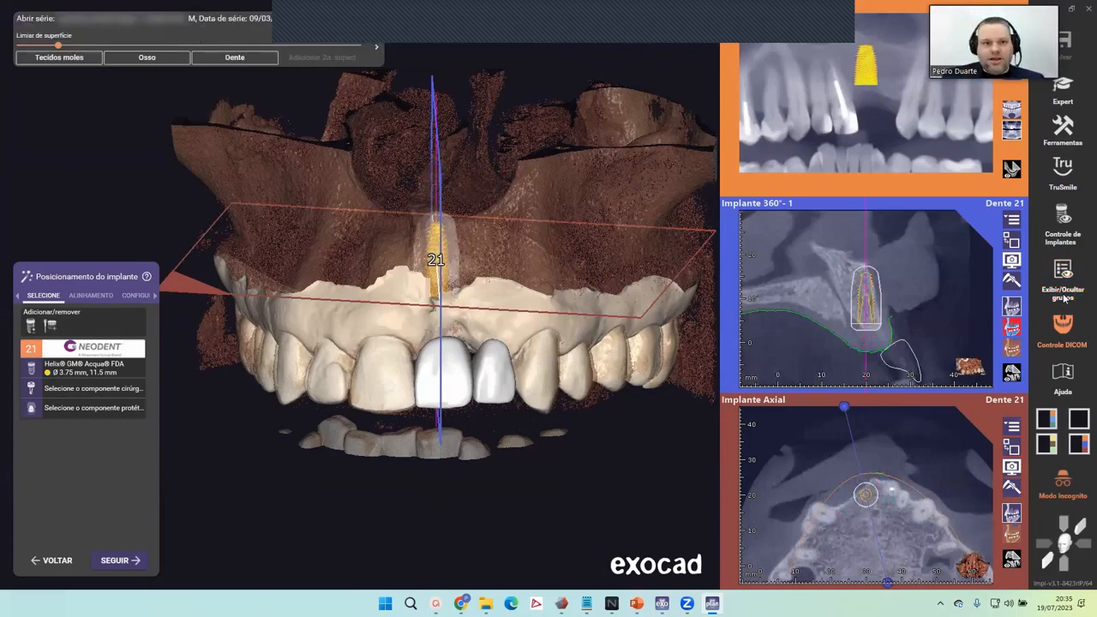
left_click(1071, 290)
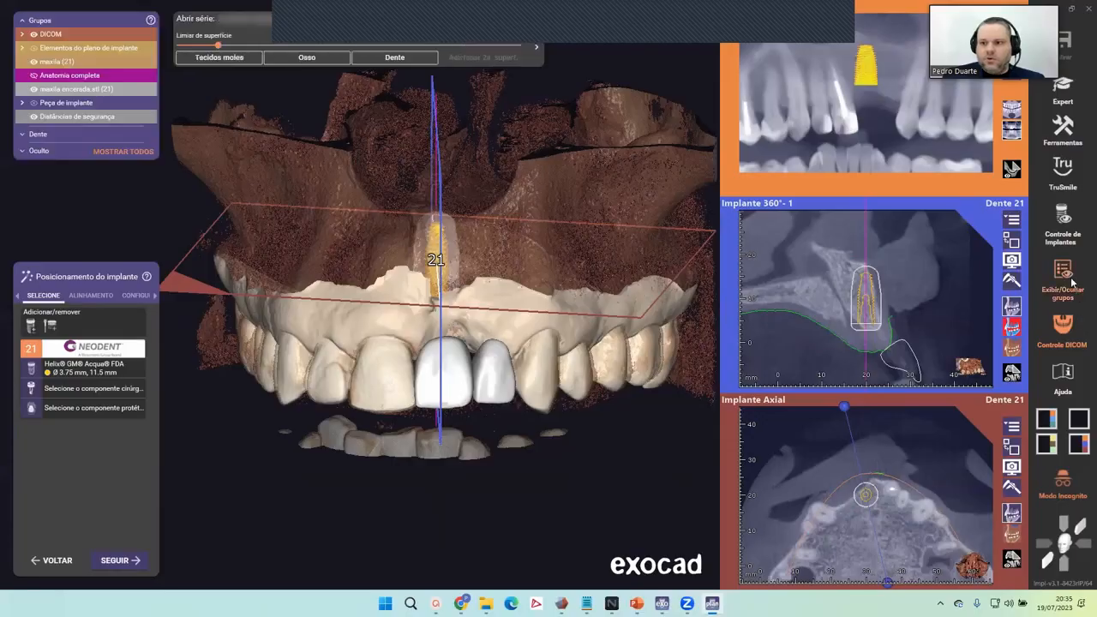
Step: Check the implant, sleeve, anchor pin and angle information in the implant control and turn on the Implante 360°- 2 view
left_click(1062, 227)
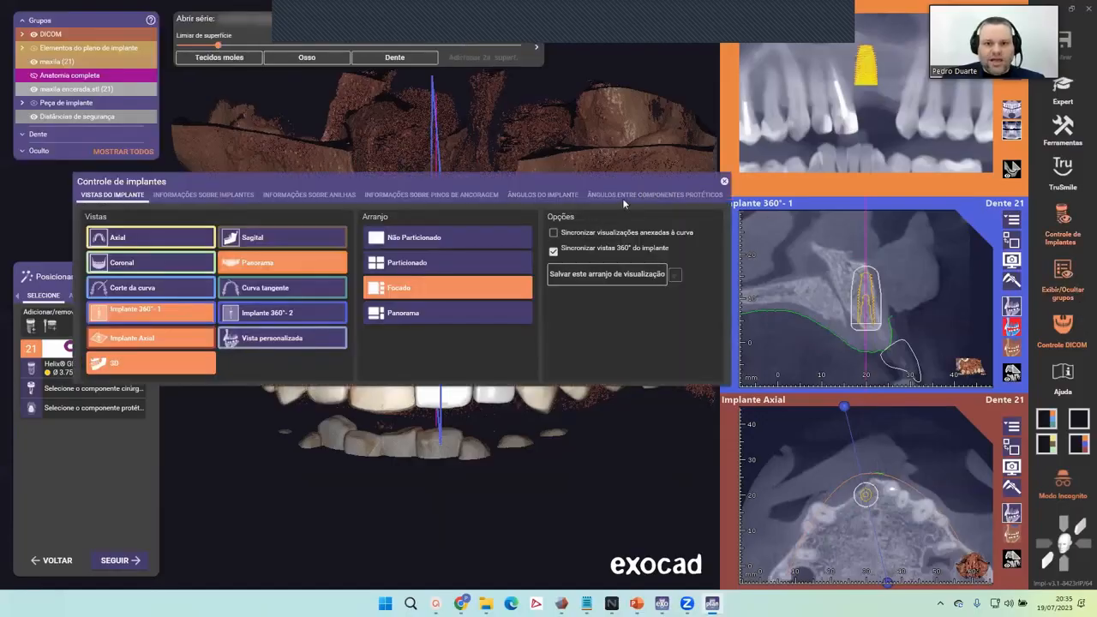
left_click(192, 195)
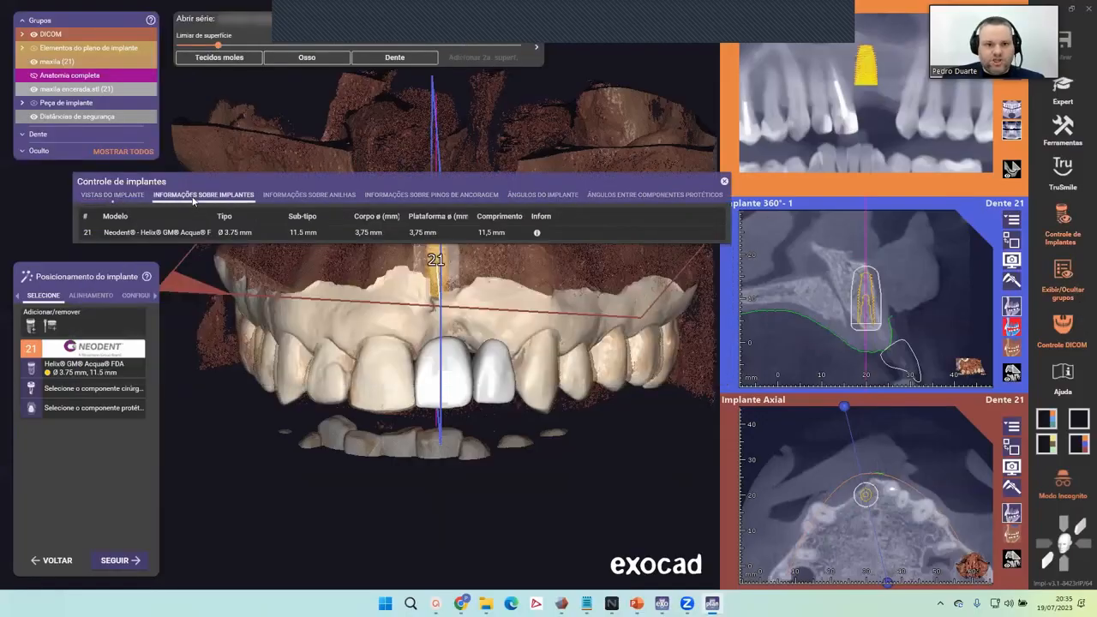
left_click(305, 196)
left_click(431, 195)
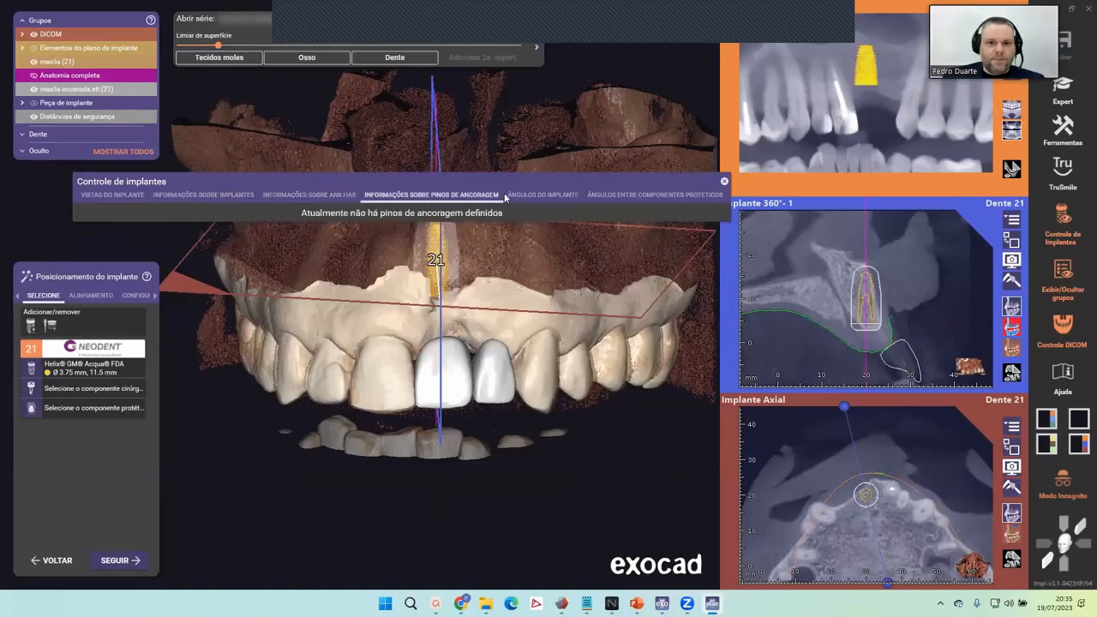
left_click(541, 195)
left_click(617, 195)
left_click(116, 195)
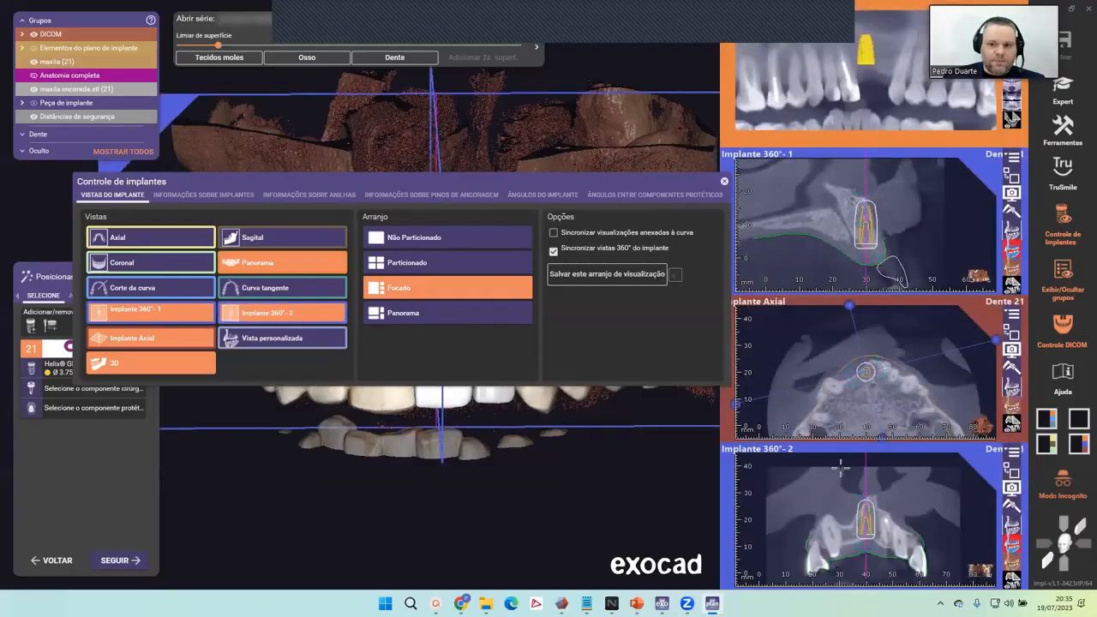
left_click(724, 183)
left_click(1067, 324)
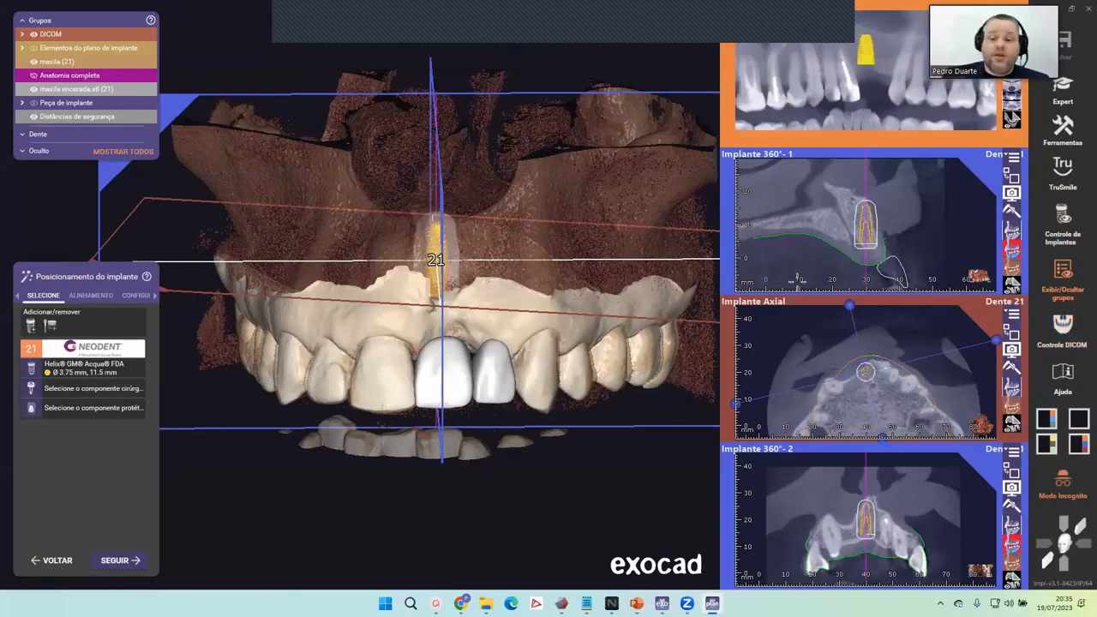
Step: Examine the tooth 21 implant's position and angulation against the bone and wax-up crown in 3D and in the rotated Implante 360°- 1 section
scroll(929, 218, "down", 5)
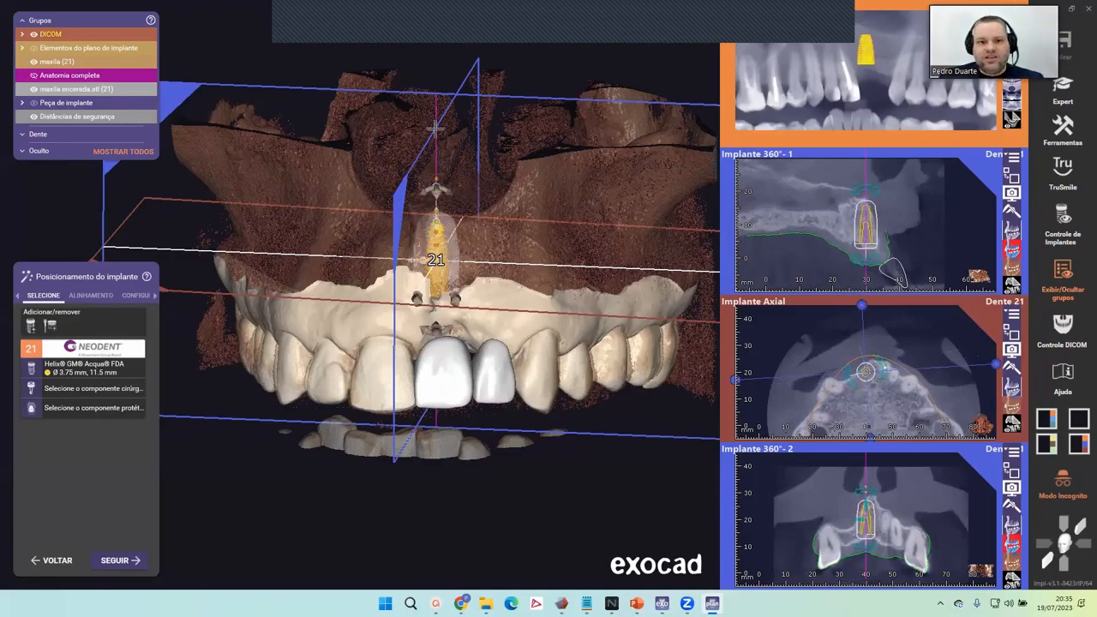
left_click(435, 173)
right_click_drag(435, 174, 457, 196)
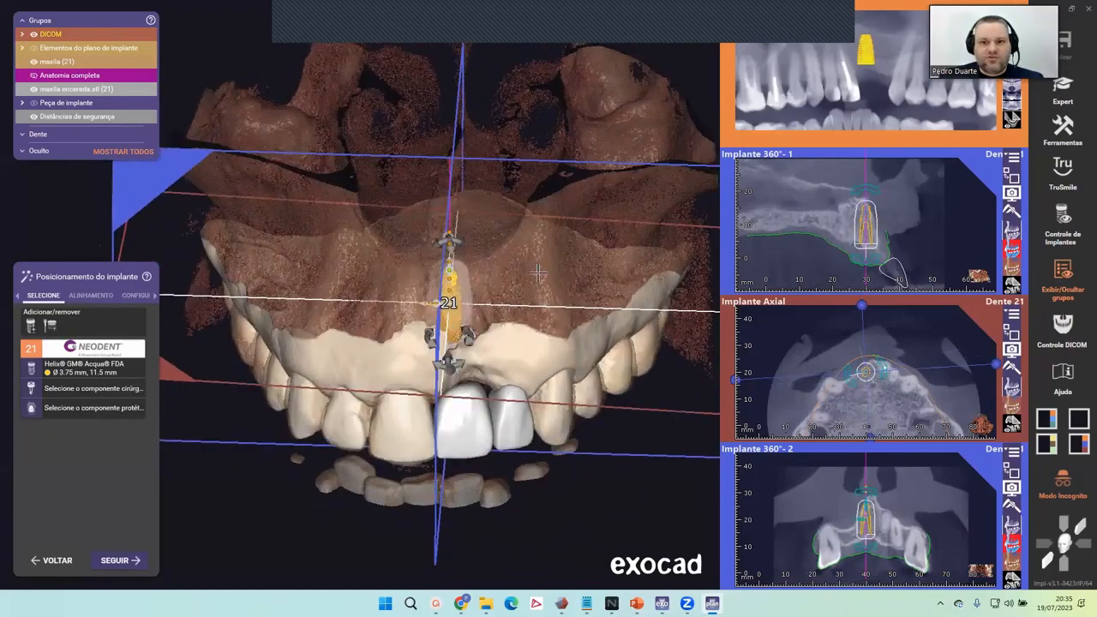
scroll(919, 220, "down", 3)
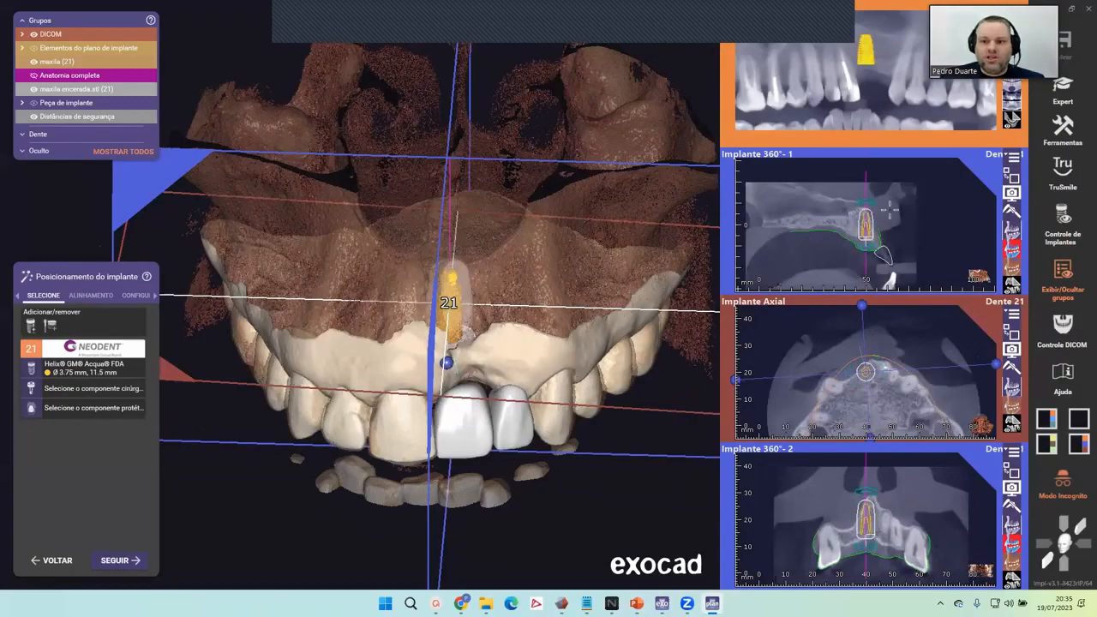
right_click_drag(441, 505, 445, 470)
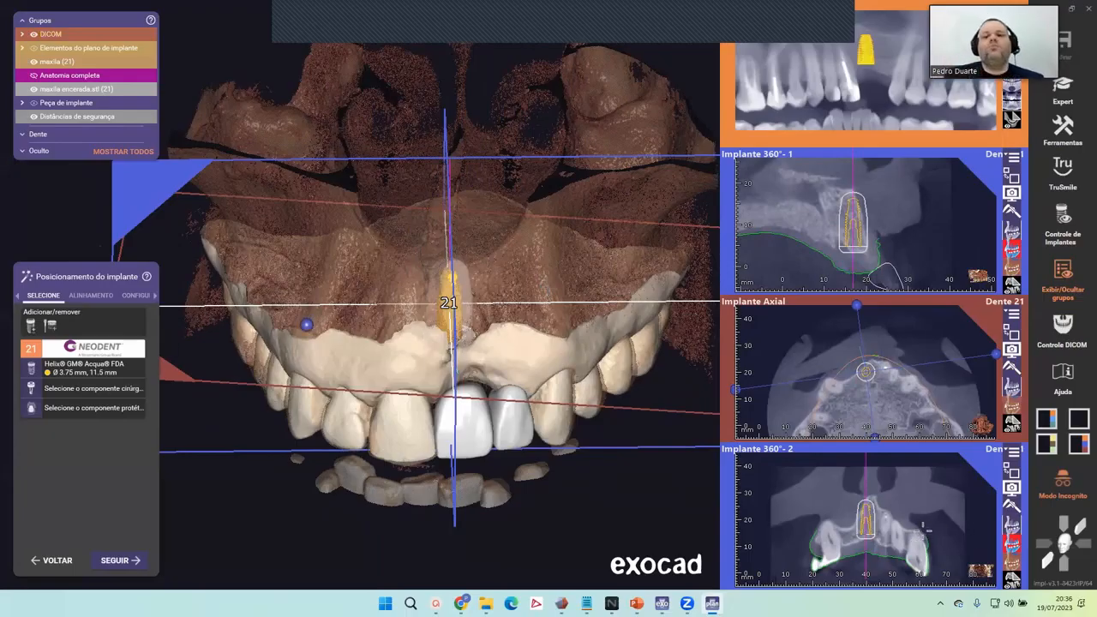
right_click_drag(653, 520, 641, 490)
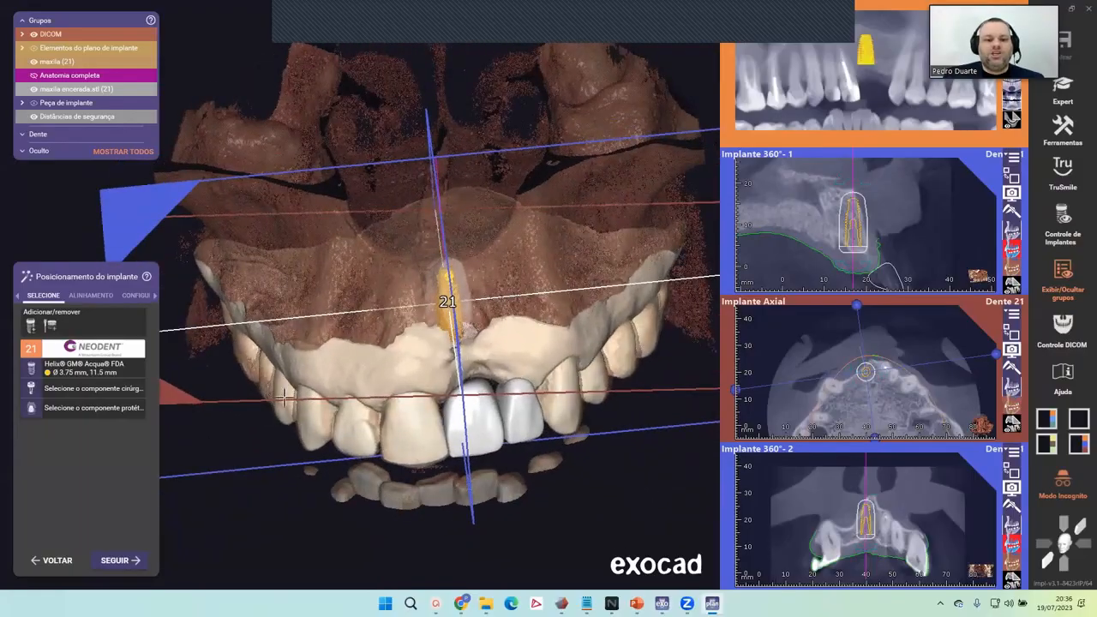
right_click_drag(284, 398, 290, 370)
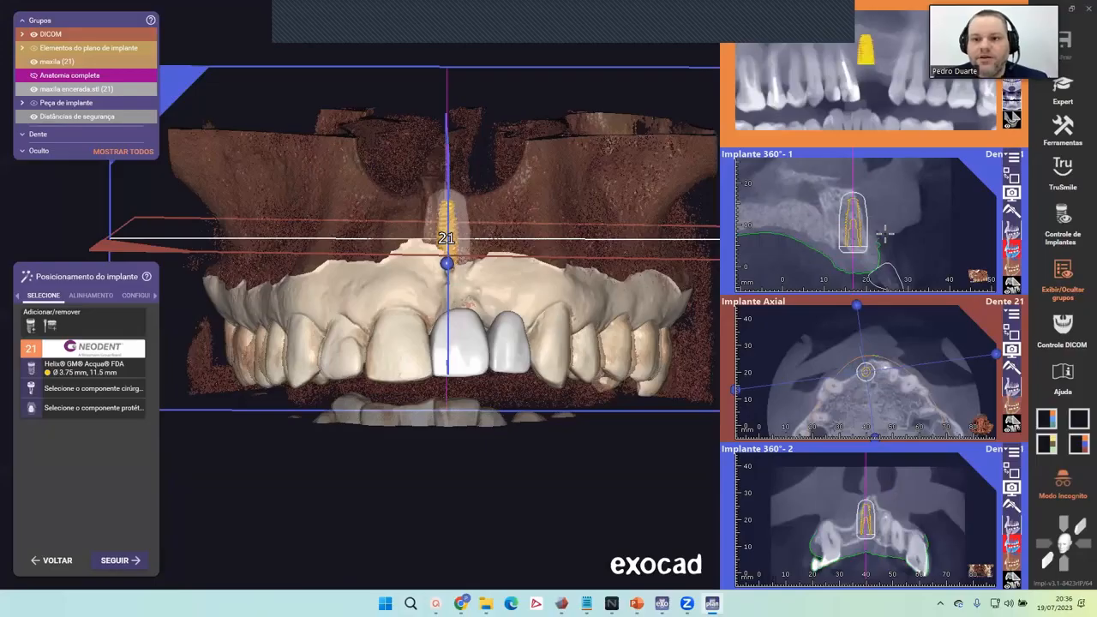
left_click(1012, 178)
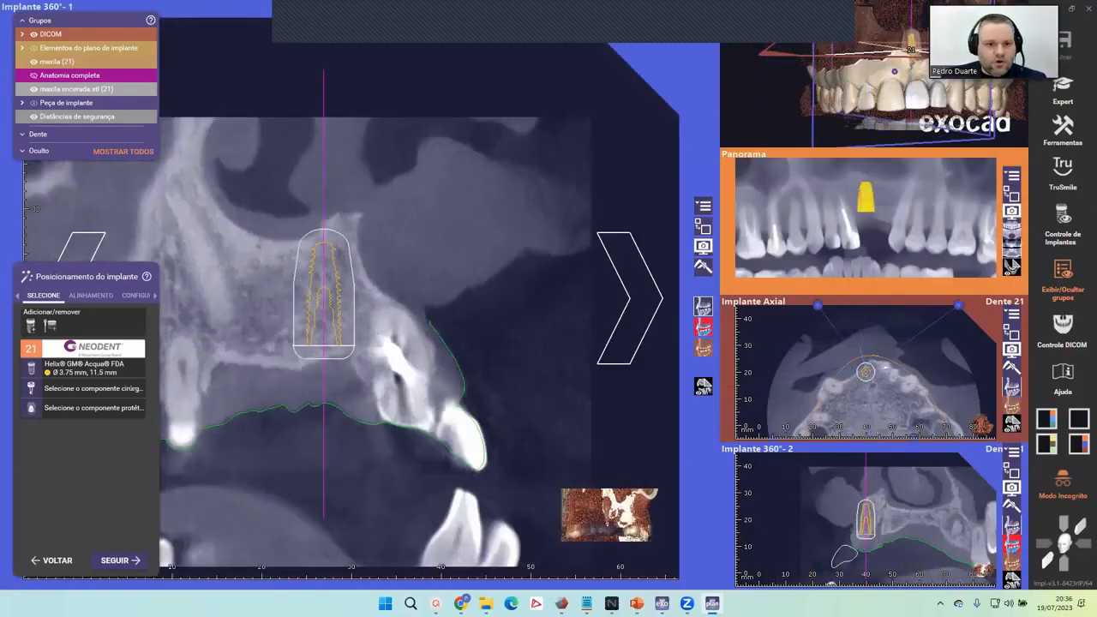
scroll(351, 343, "down", 15)
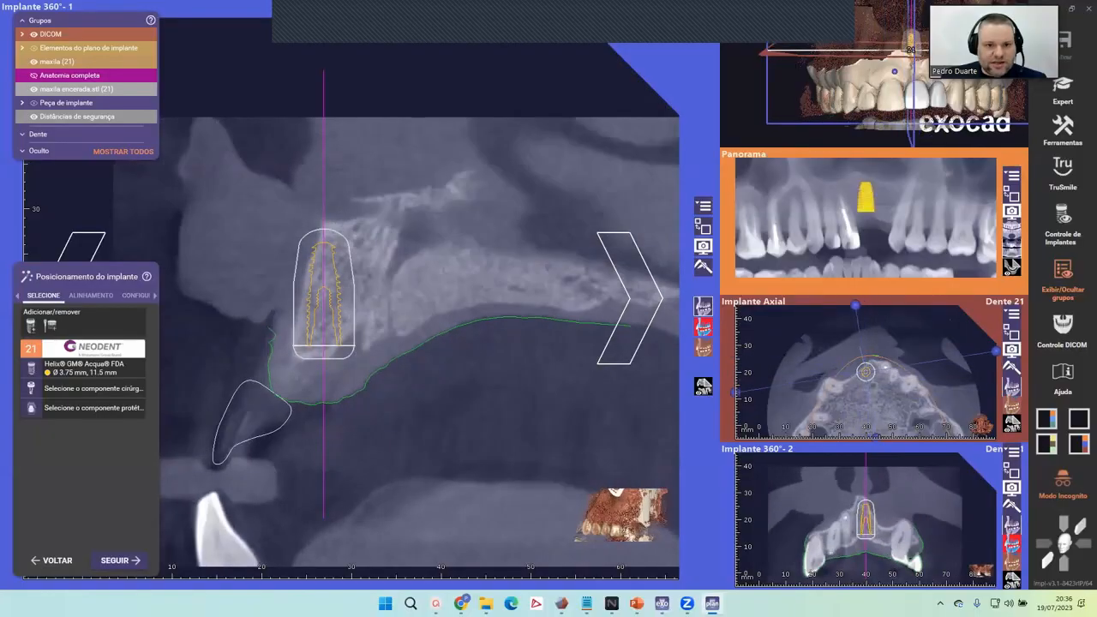
middle_click_drag(324, 294, 455, 283)
scroll(455, 284, "down", 3)
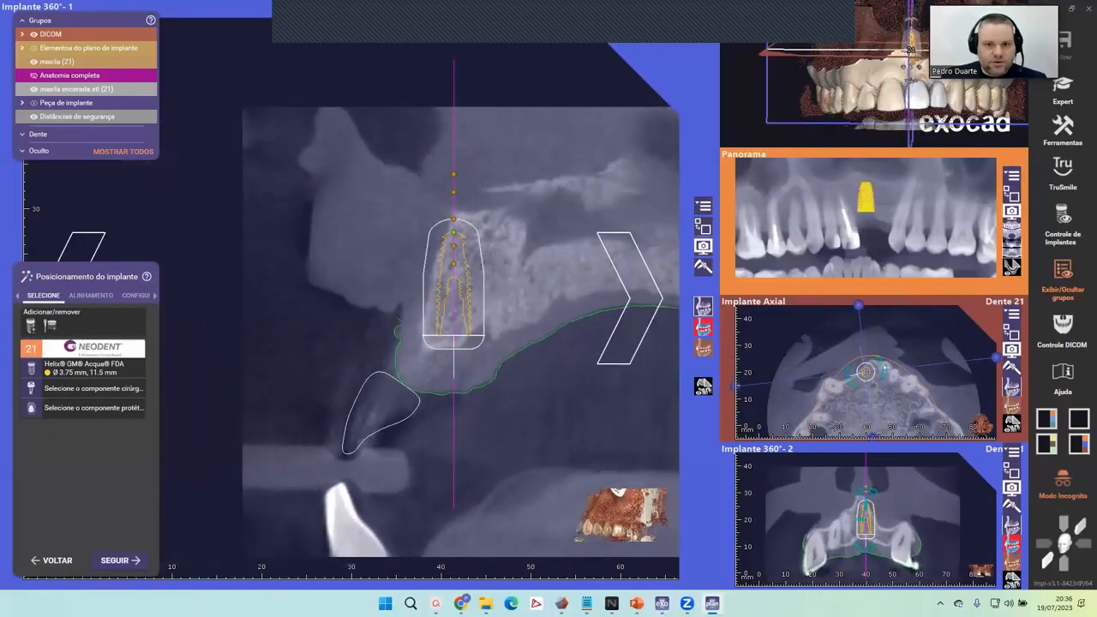
scroll(454, 284, "down", 3)
right_click_drag(927, 94, 937, 102)
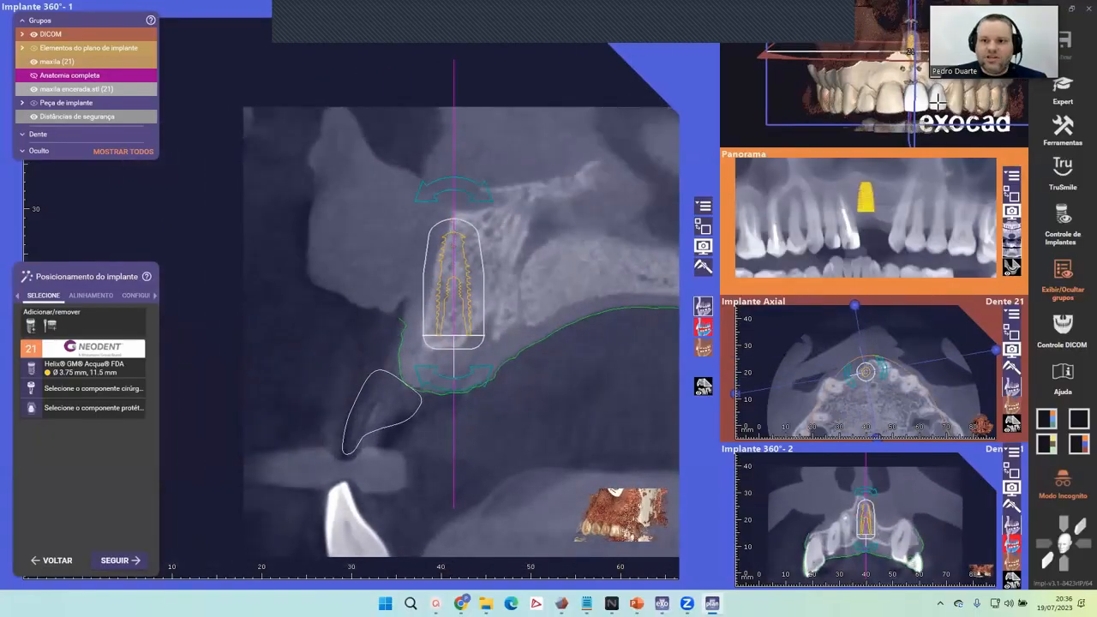
left_click(938, 102)
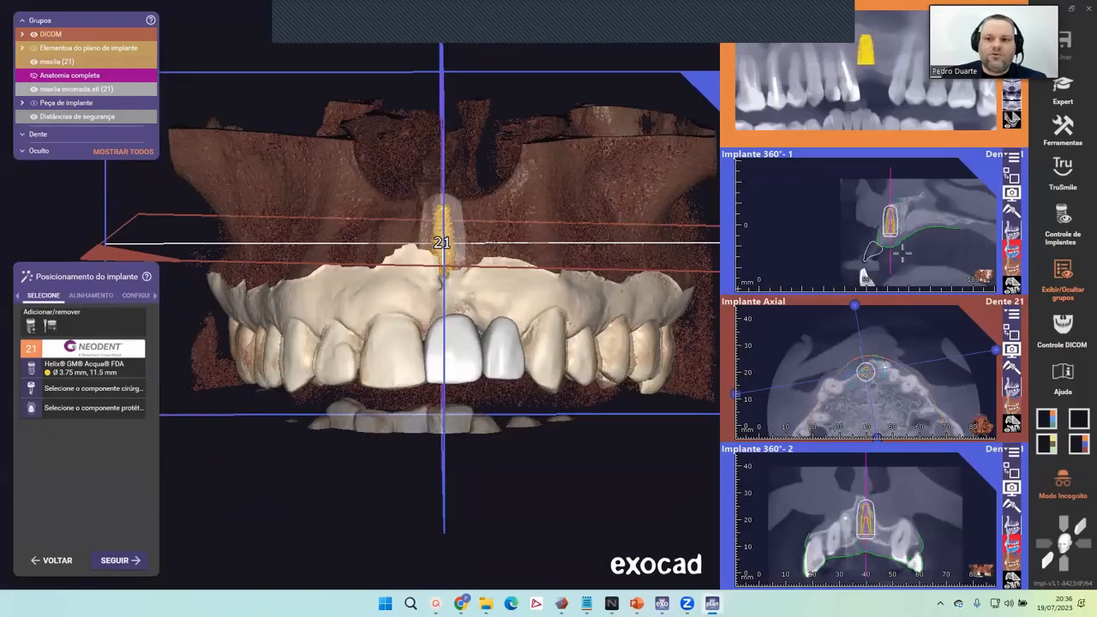
Step: Tilt and shift the tooth 21 implant in the enlarged Implante 360°- 1 section so its axis follows the alveolar bone toward the wax-up crown
left_click(1011, 180)
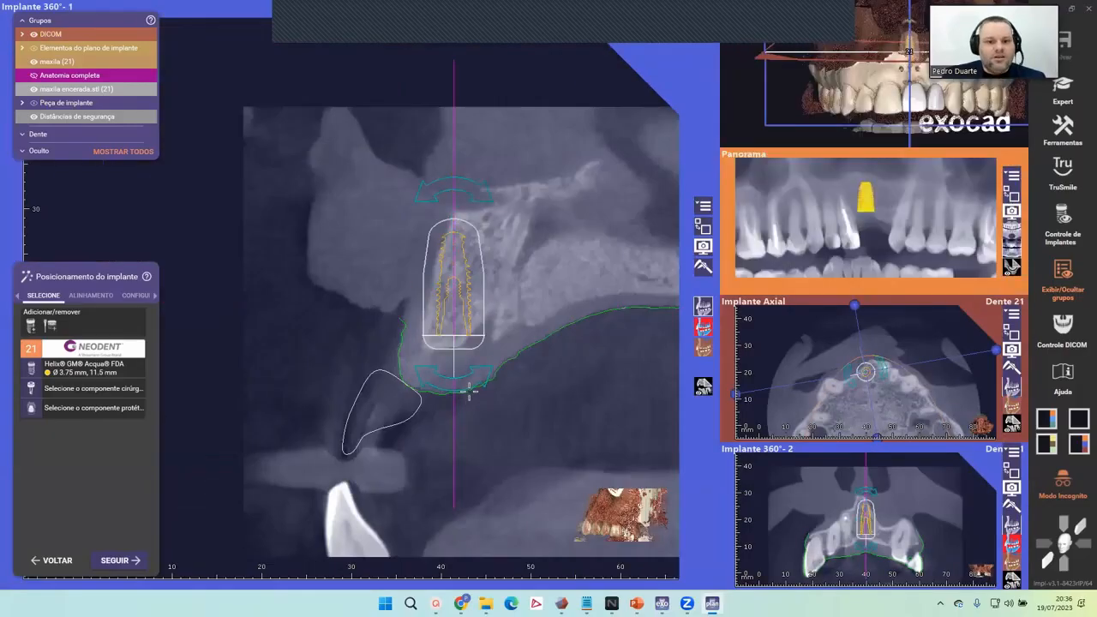
left_click_drag(469, 392, 447, 385)
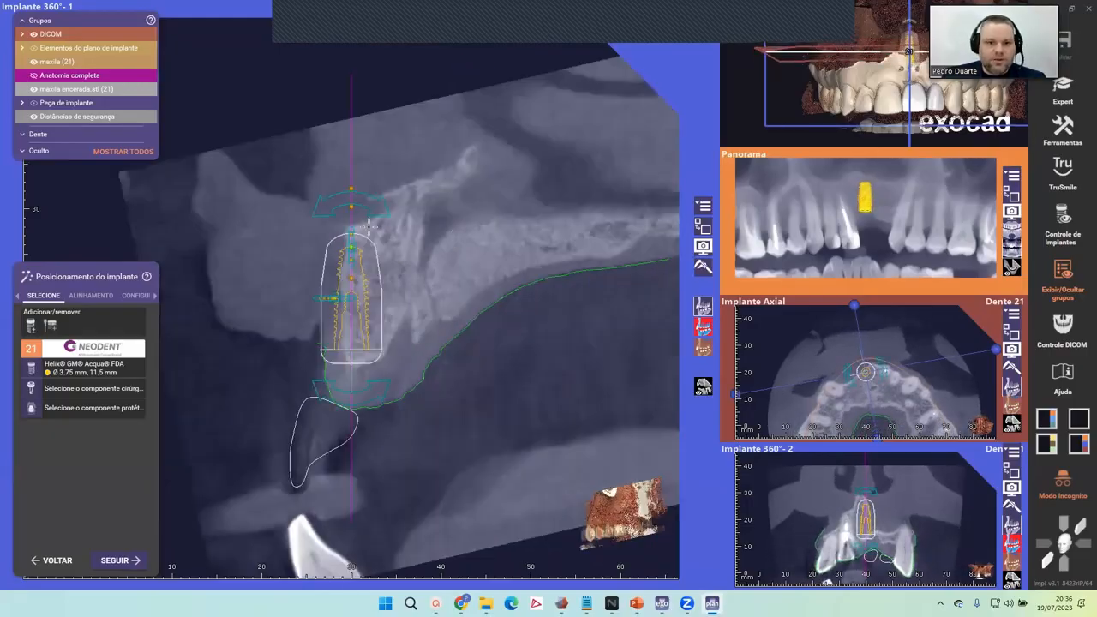
left_click_drag(369, 225, 381, 229)
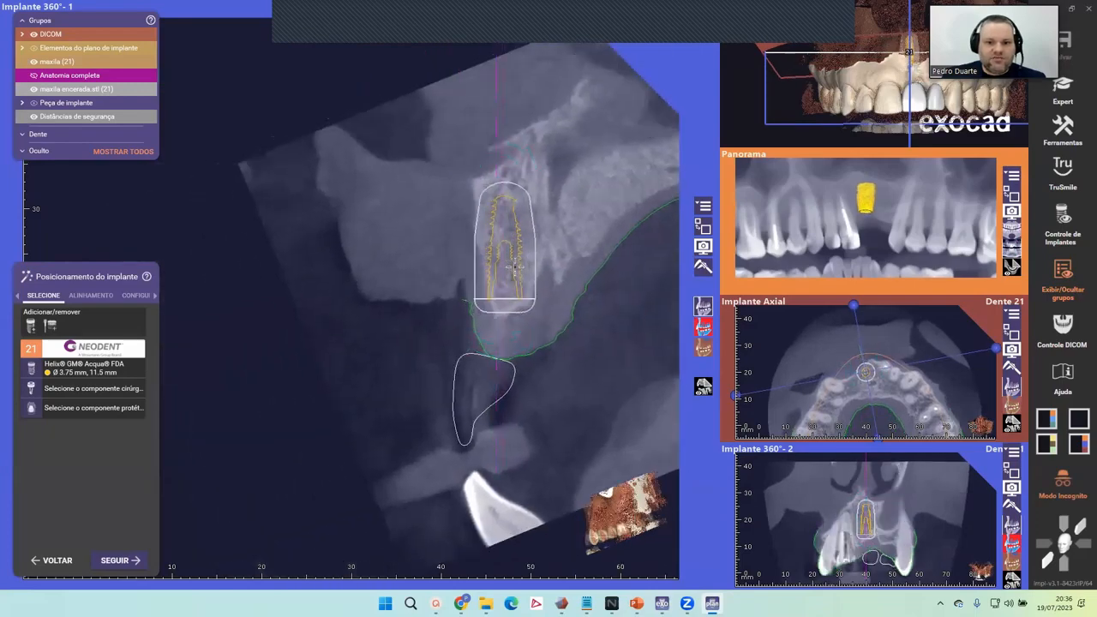
left_click_drag(515, 267, 519, 271)
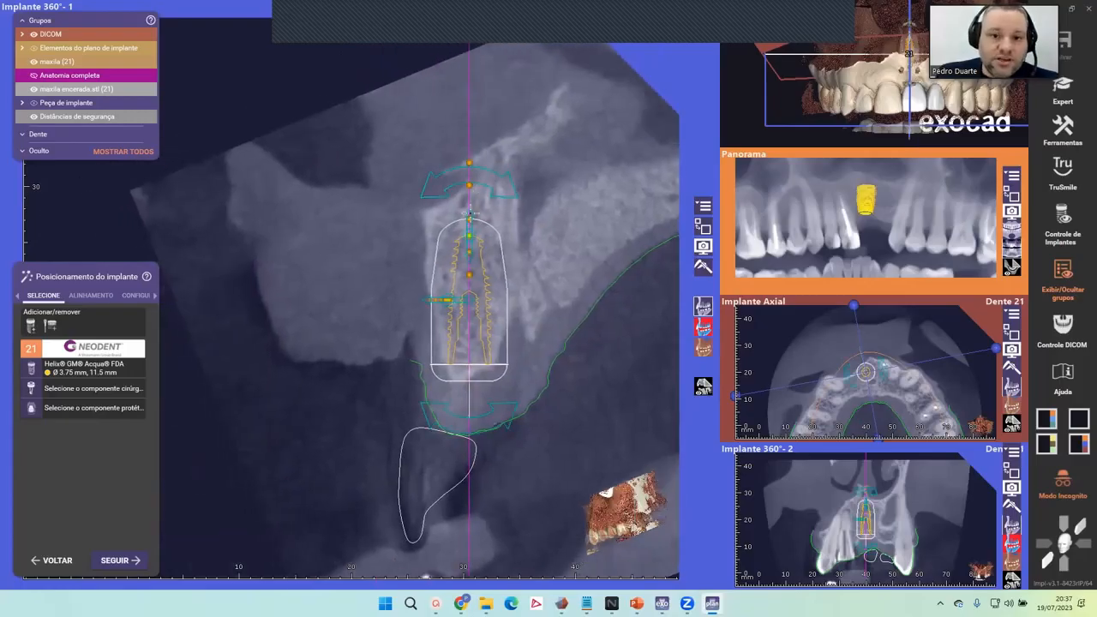
mouse_move(469, 218)
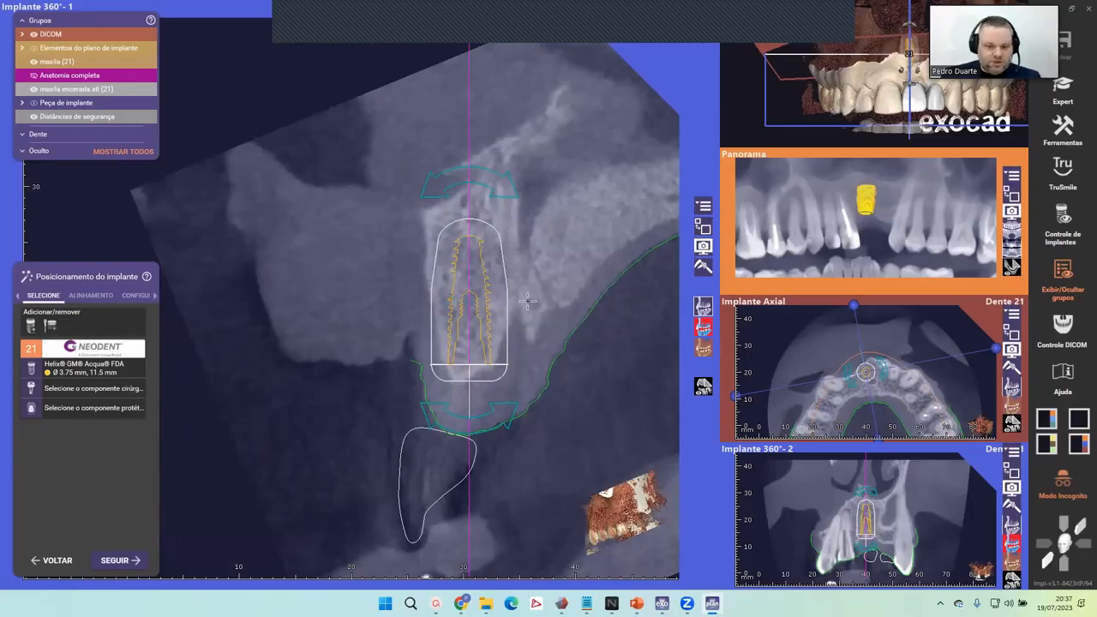
left_click_drag(496, 420, 504, 422)
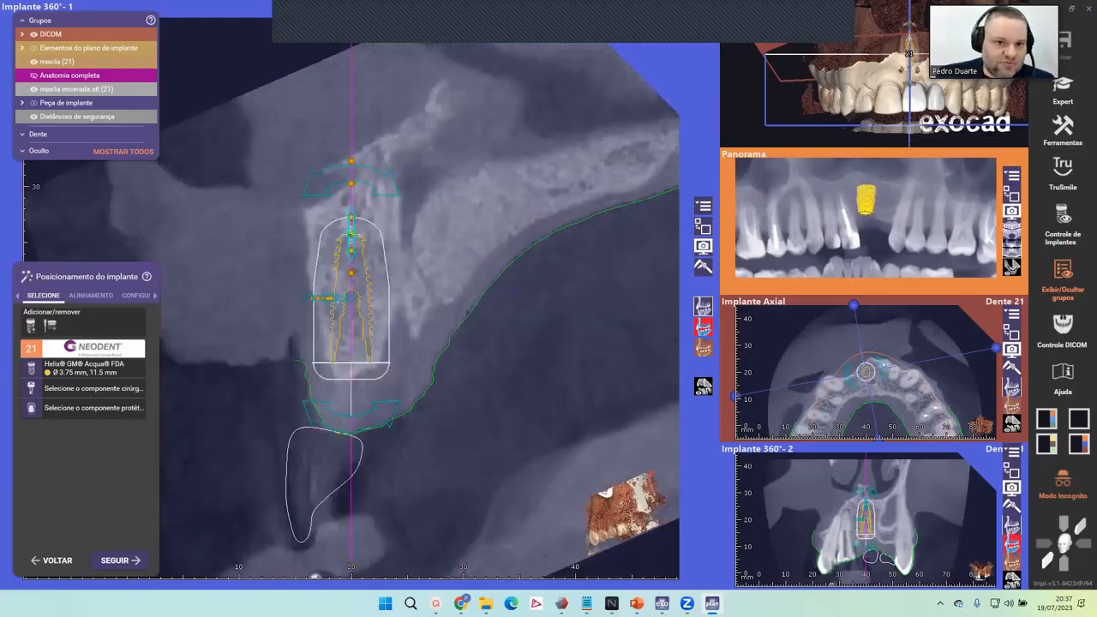
Step: Lengthen the tooth 21 implant to 13 mm and refine its tilt in the Implante 360°- 1 section
left_click(351, 215)
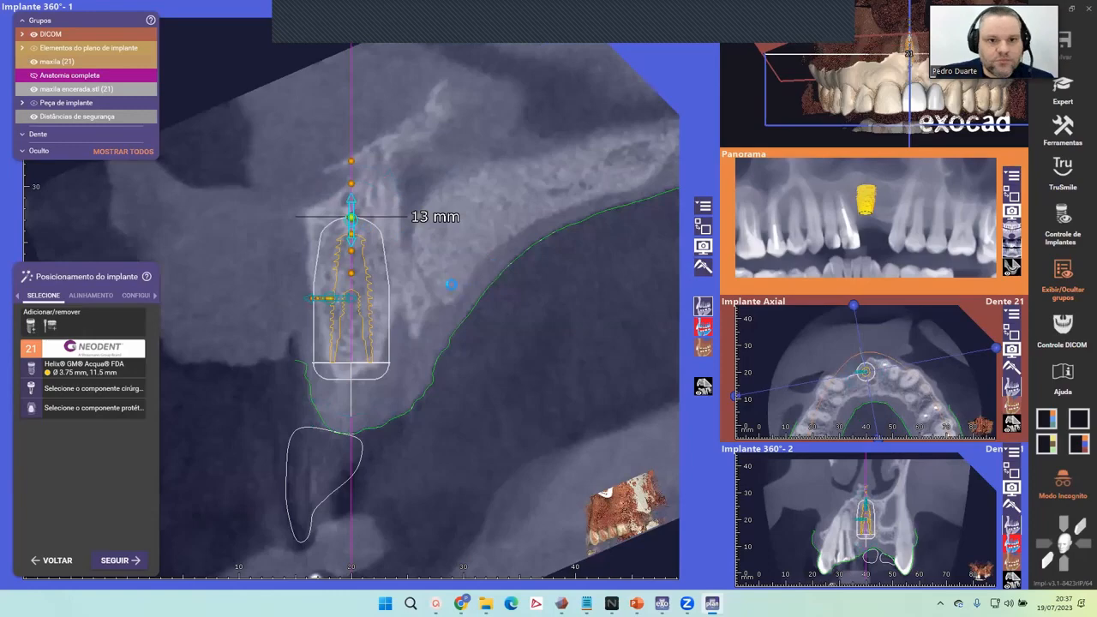
left_click(351, 215)
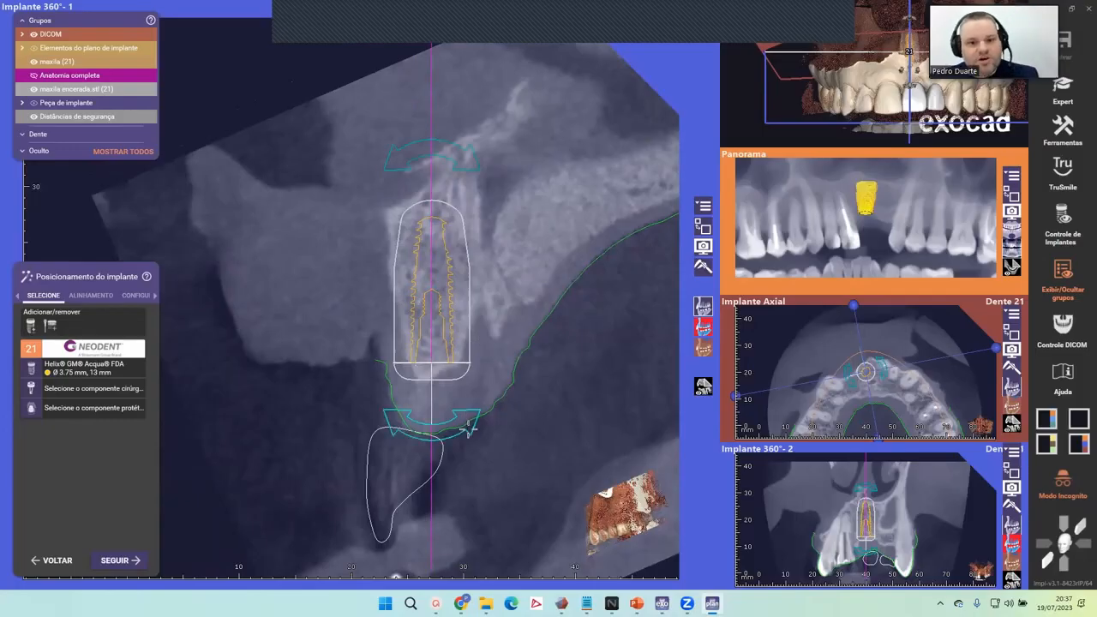
left_click_drag(465, 409, 475, 417)
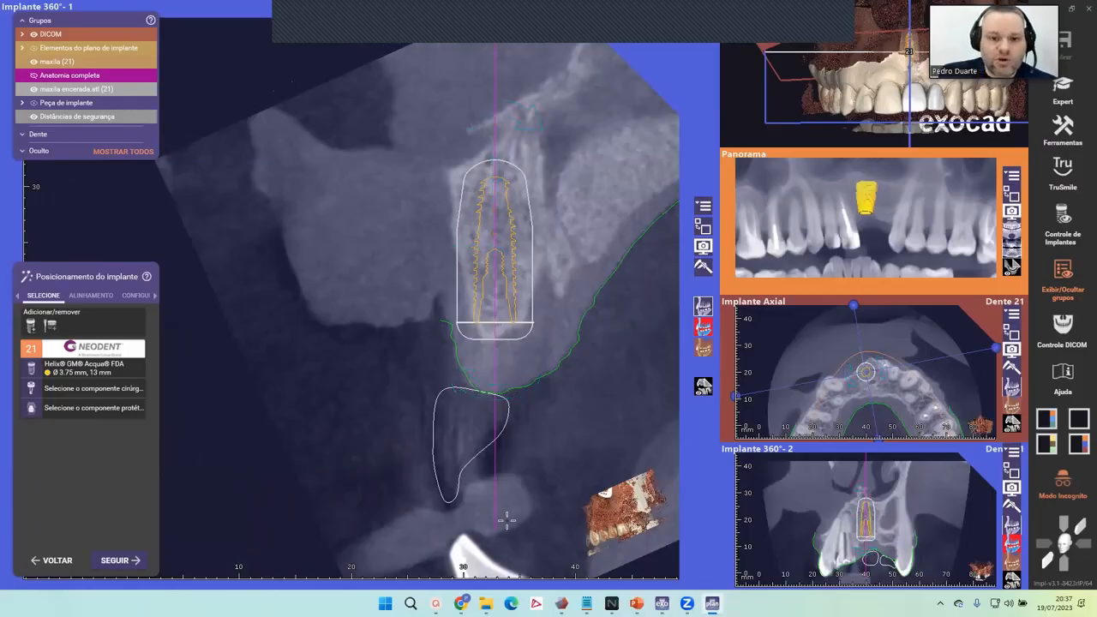
Step: Rotate the Implante 360°- 1 section around the implant and shift the implant slightly toward the palatal side of the ridge
right_click_drag(574, 466, 563, 420)
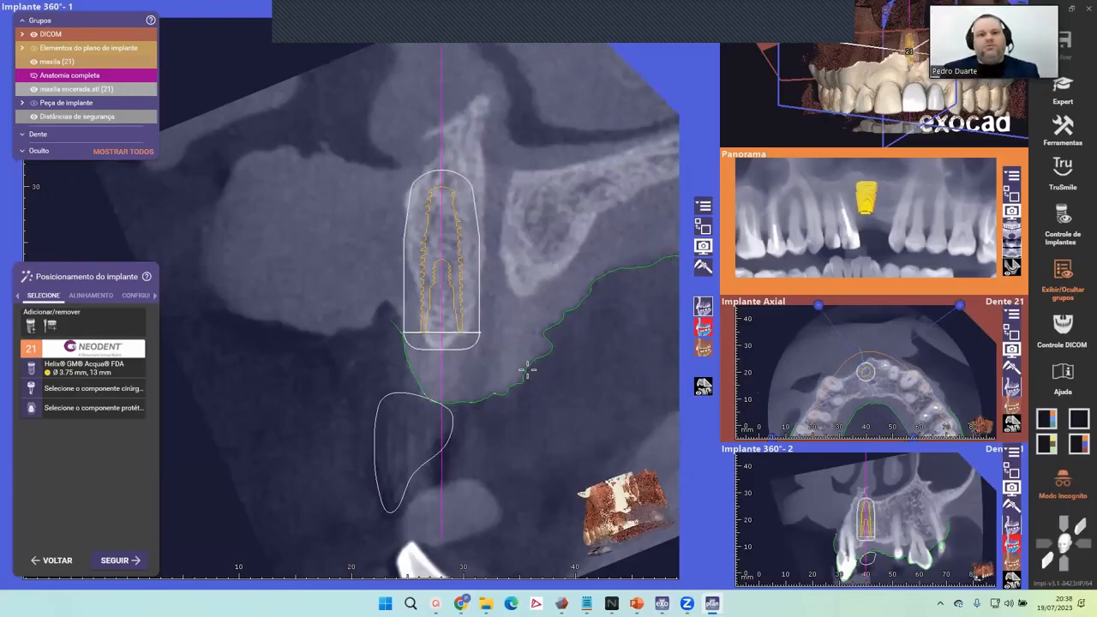
mouse_move(502, 312)
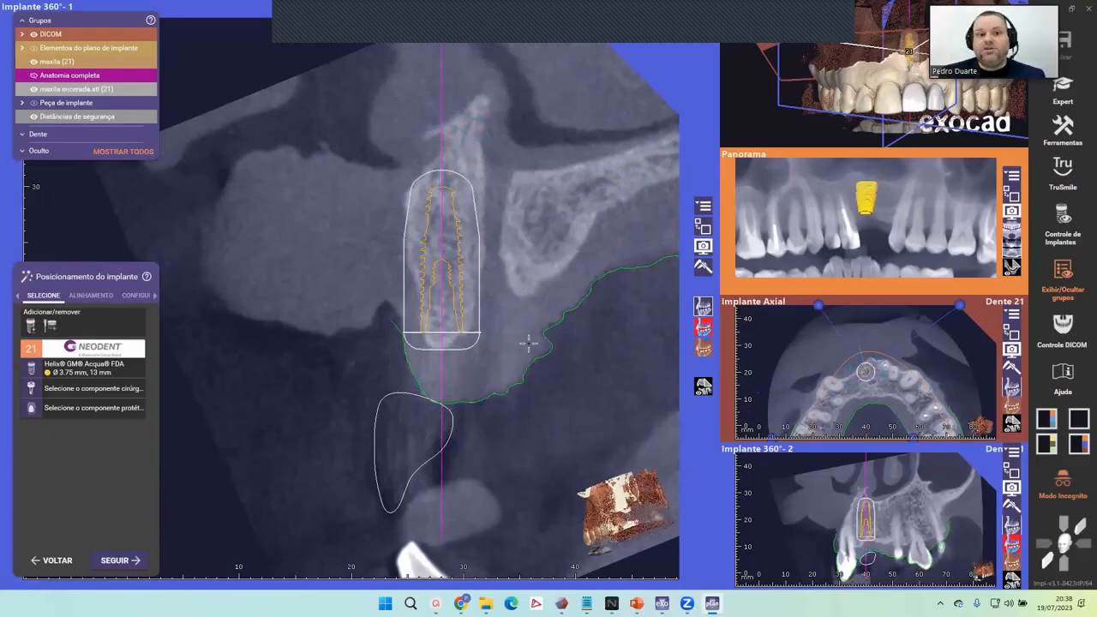
scroll(511, 342, "down", 2)
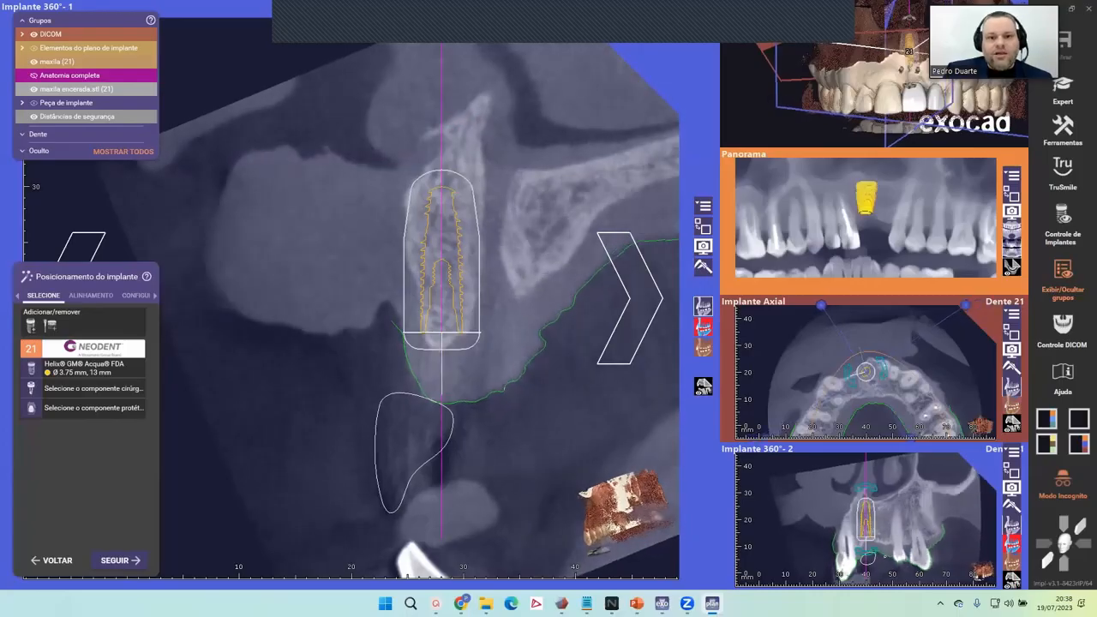
scroll(511, 343, "down", 3)
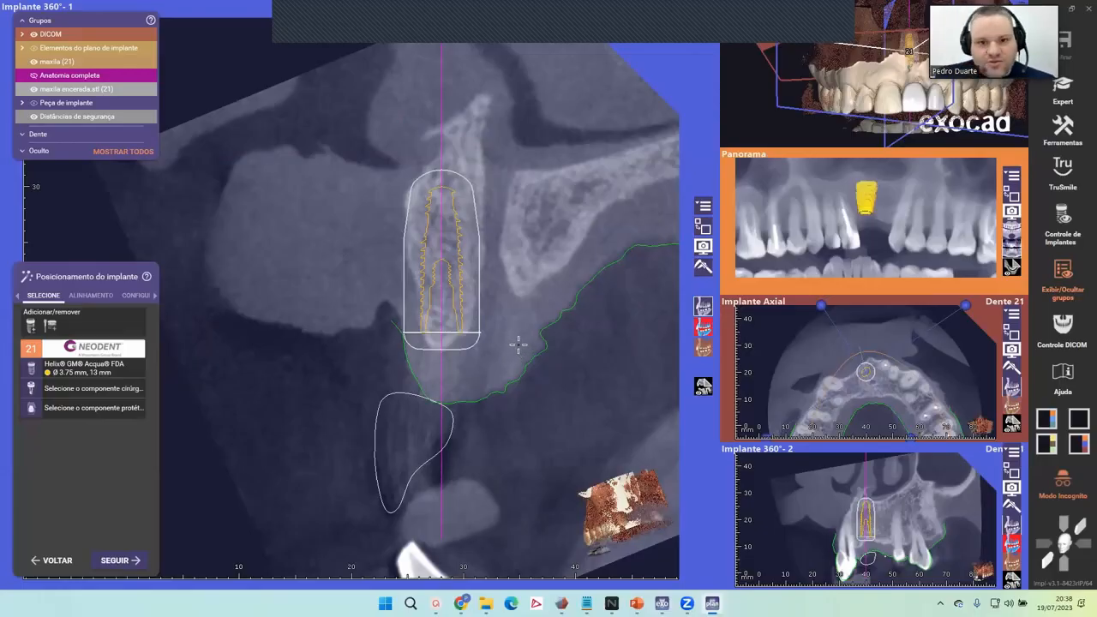
mouse_move(451, 259)
mouse_move(463, 305)
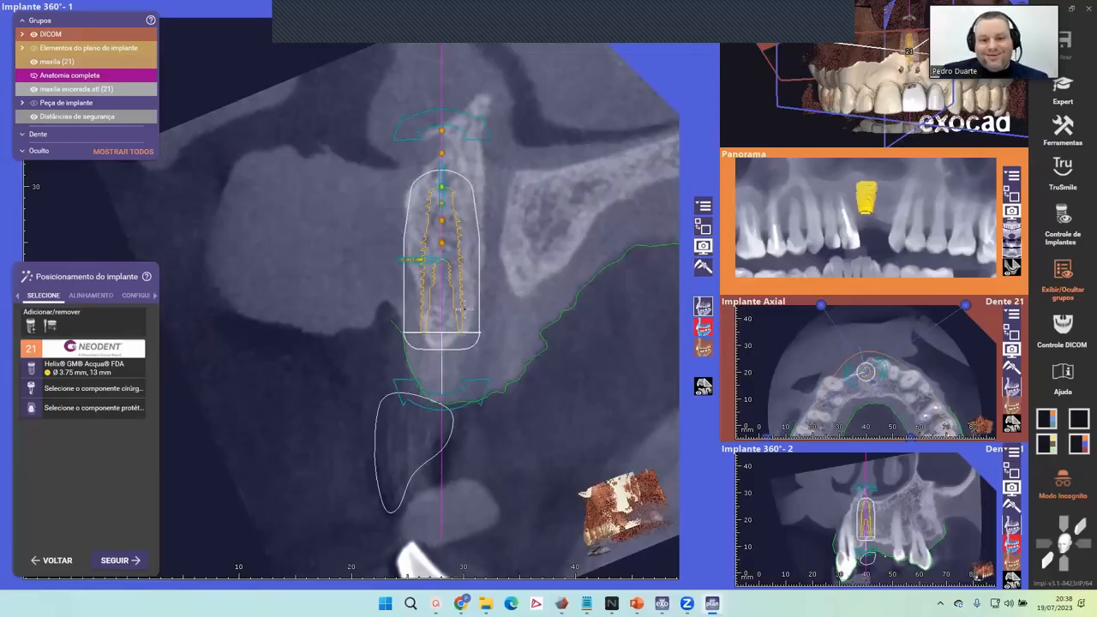
left_click_drag(459, 312, 469, 308)
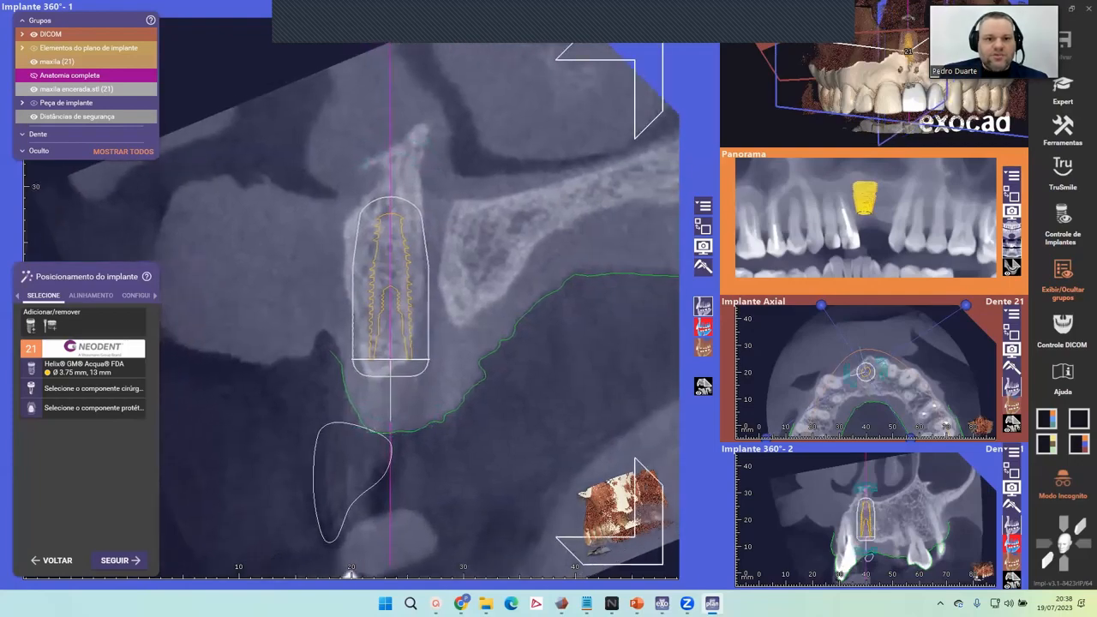
Step: Shift the tooth 21 implant slightly within the ridge, toward the palatal side and apically, in the enlarged Implante 360°- 1 section
scroll(475, 329, "down", 3)
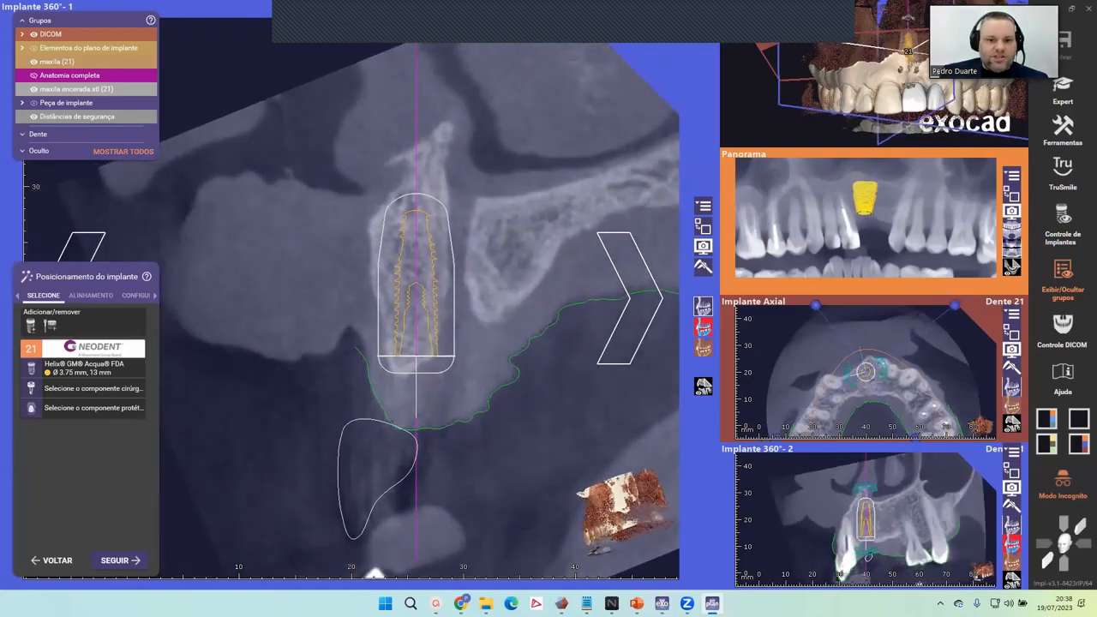
scroll(460, 302, "up", 5)
scroll(495, 303, "down", 1)
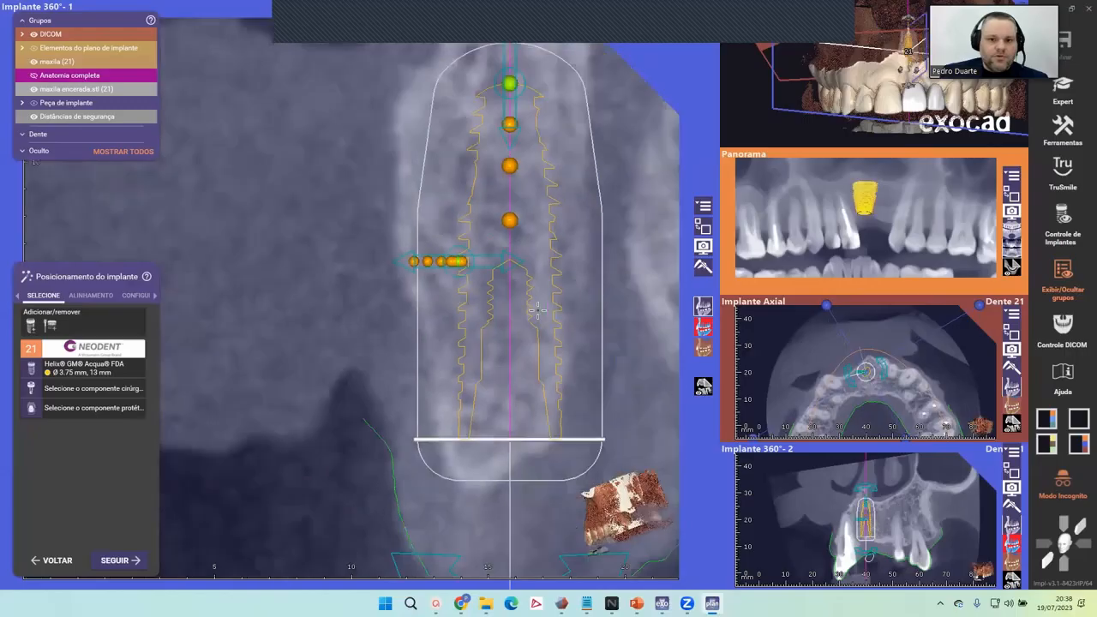
middle_click_drag(496, 303, 453, 309)
middle_click_drag(513, 324, 398, 356)
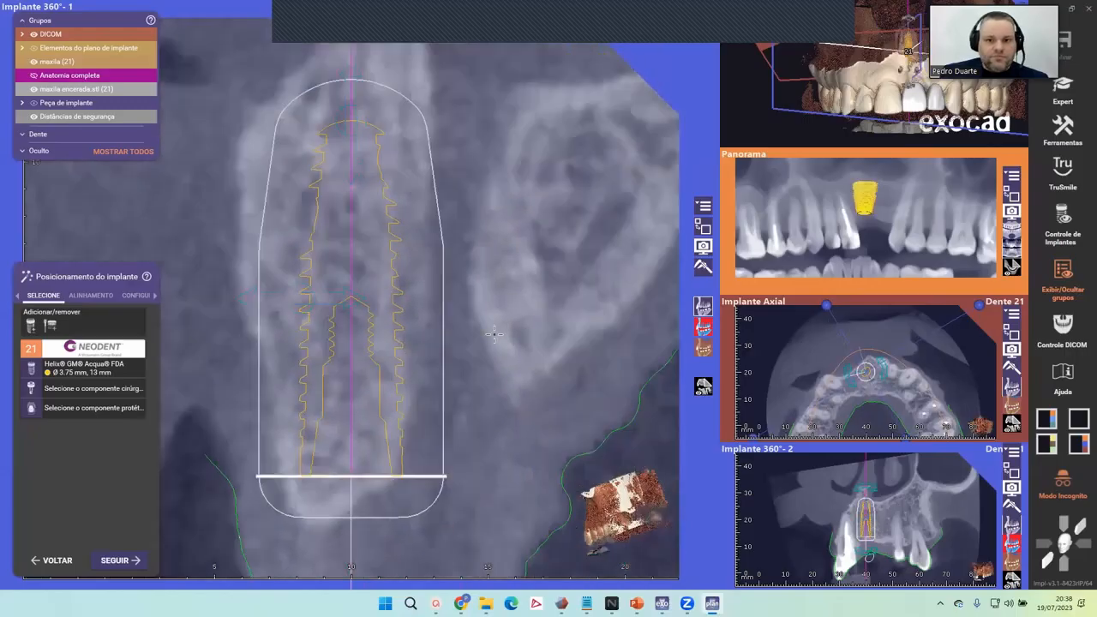
scroll(348, 354, "down", 3)
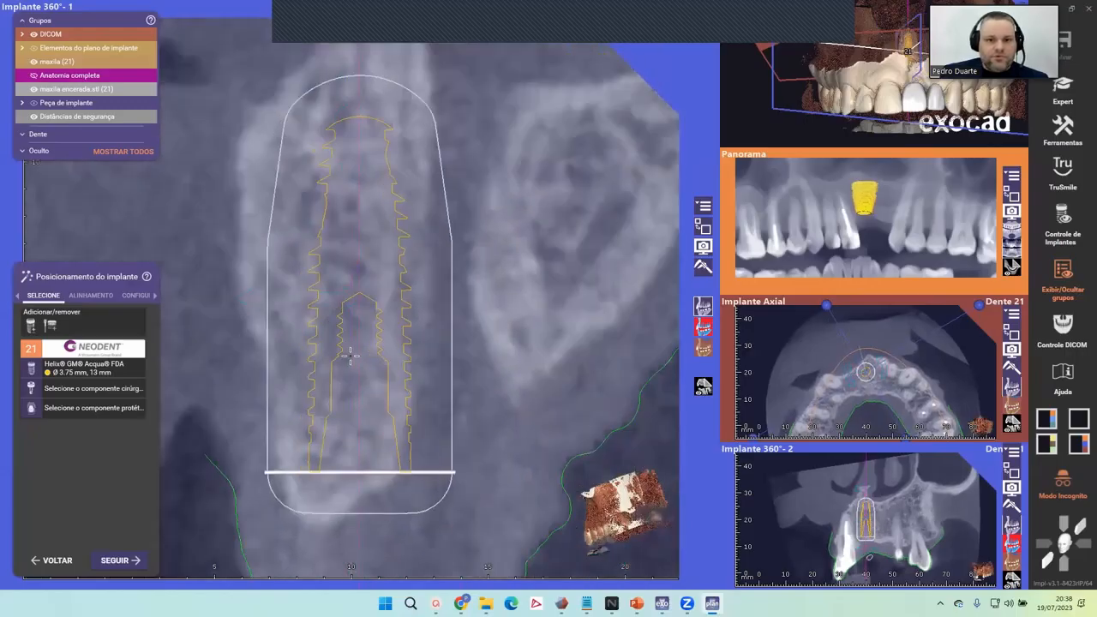
scroll(348, 354, "down", 1)
scroll(348, 354, "down", 2)
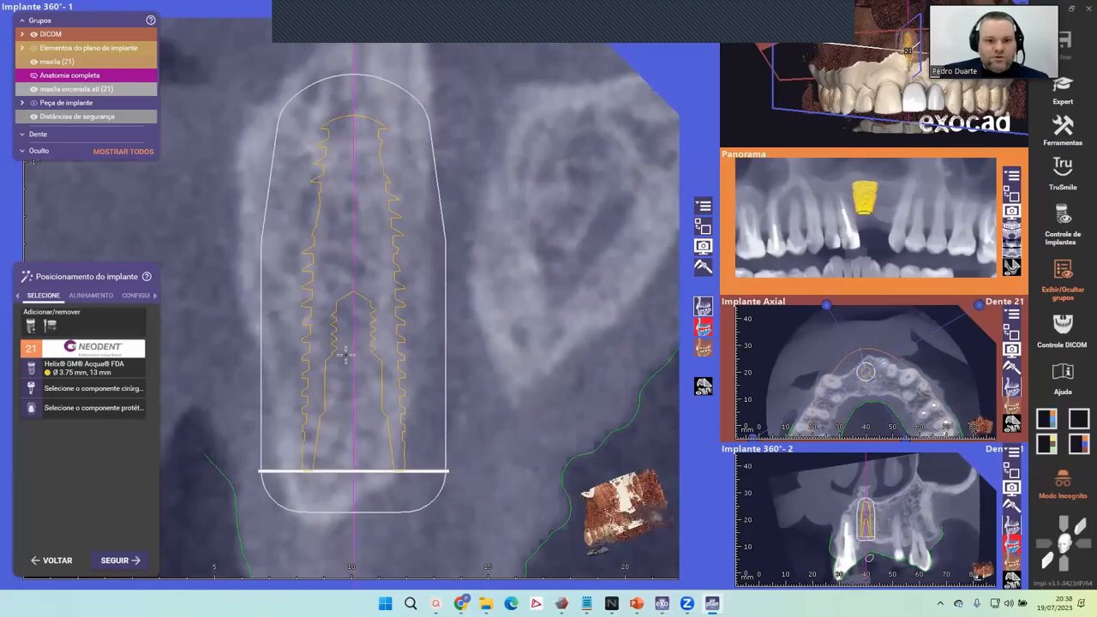
Step: Examine the implant's safety margin against the buccal and palatal bone in Implante 360°- 1 sections at several rotations around the implant
scroll(427, 330, "down", 3)
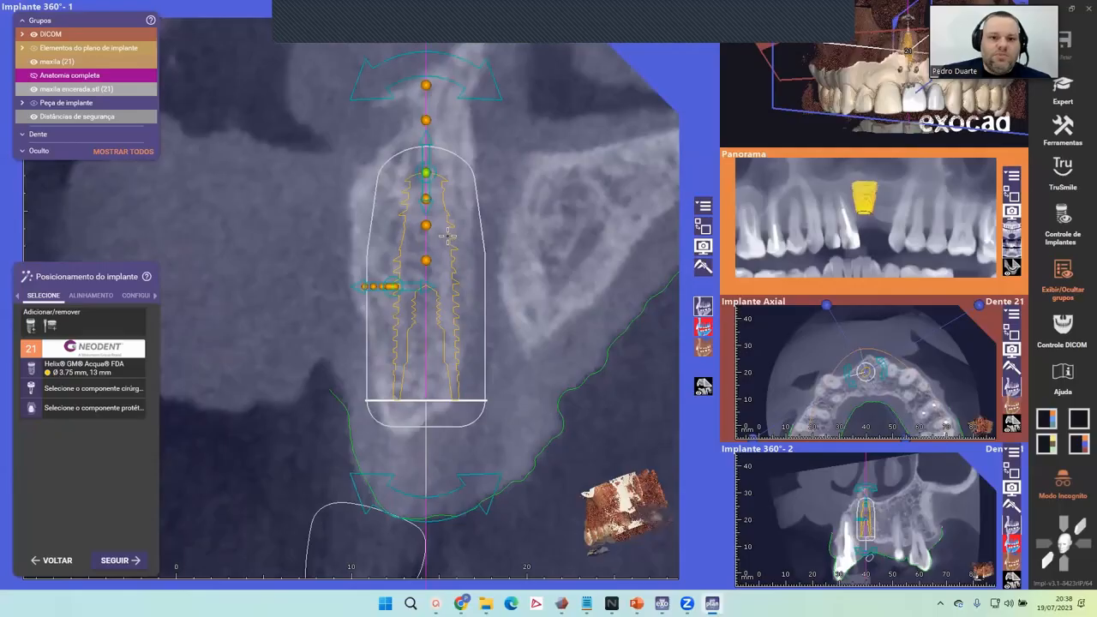
middle_click_drag(552, 174, 477, 186)
middle_click_drag(401, 170, 432, 179)
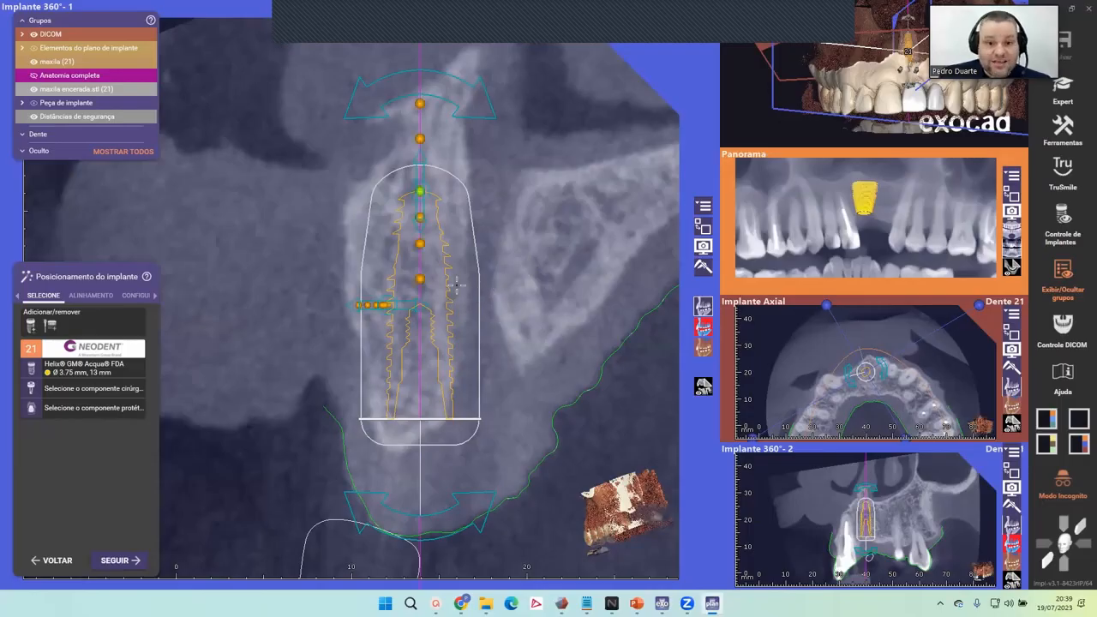
right_click_drag(474, 305, 494, 340)
scroll(489, 264, "up", 2)
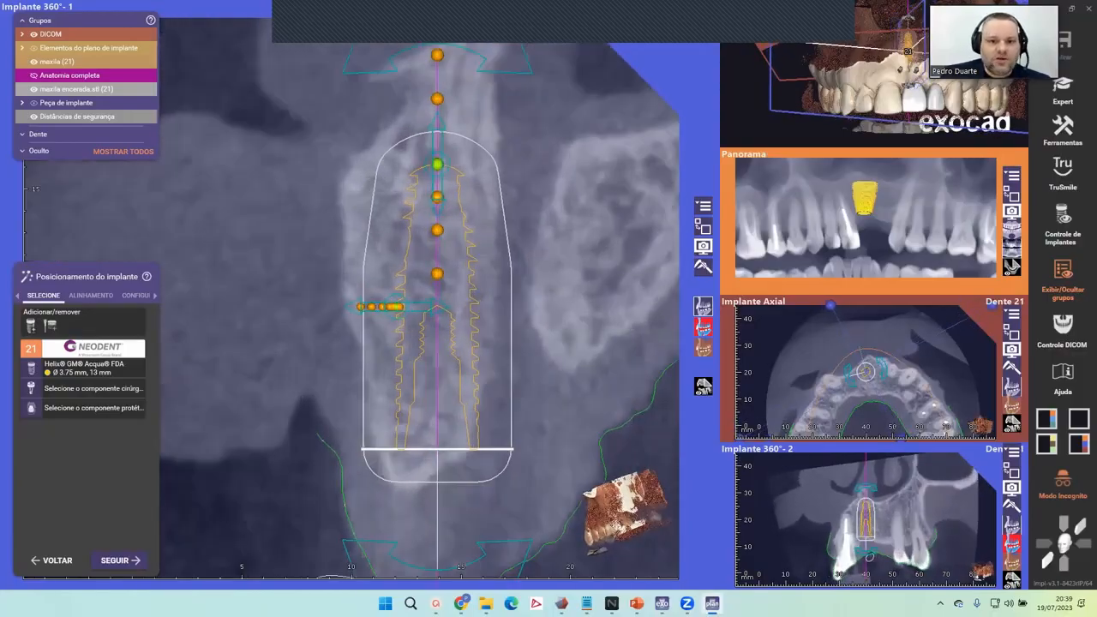
scroll(497, 269, "up", 1)
scroll(496, 266, "up", 2)
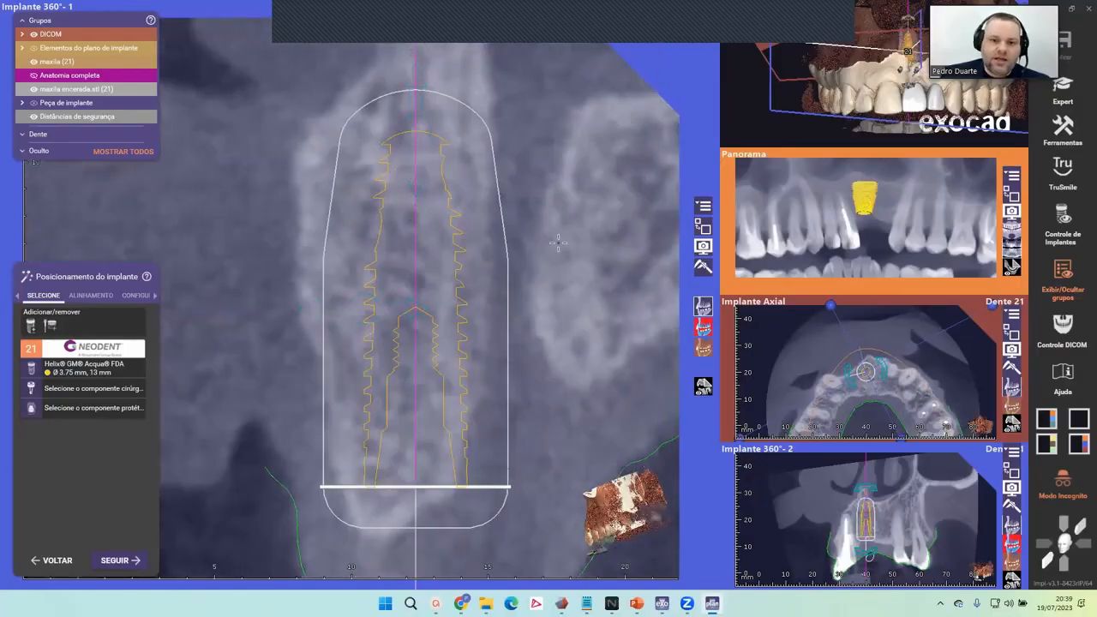
scroll(558, 171, "down", 2)
right_click_drag(558, 172, 555, 190)
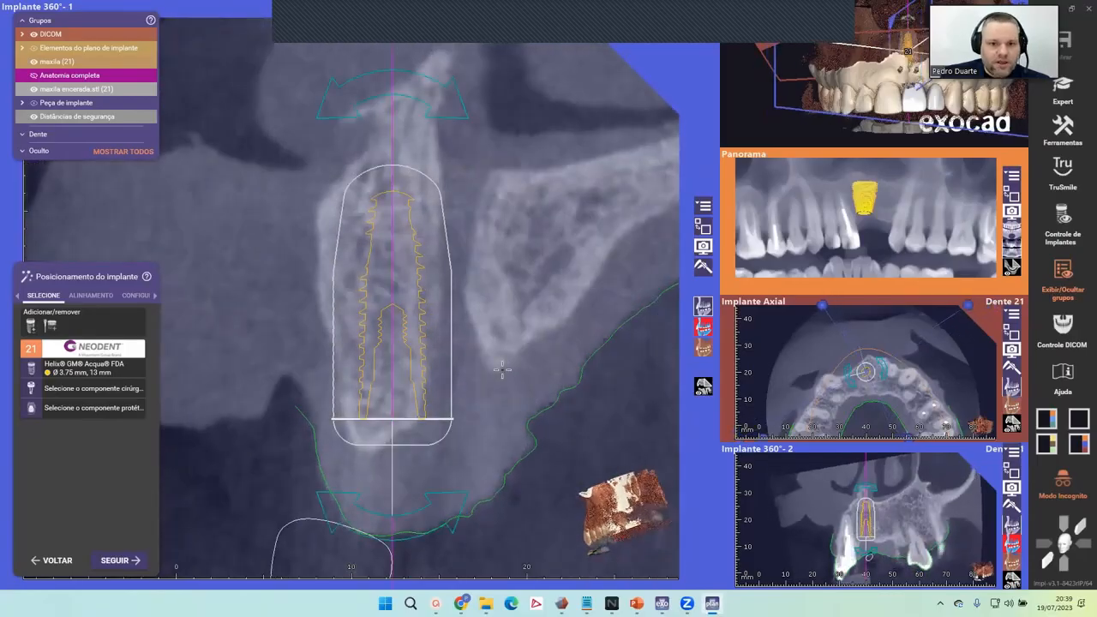
scroll(555, 190, "down", 2)
middle_click_drag(555, 190, 637, 119)
middle_click_drag(532, 271, 523, 318)
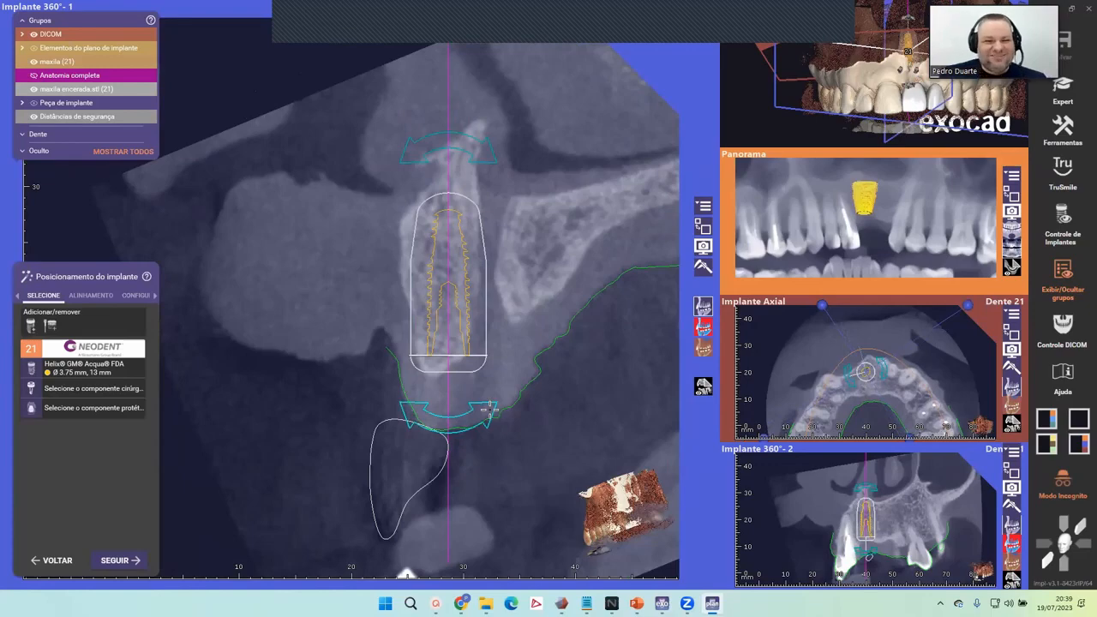
Step: Tilt the tooth 21 implant about -2.8° around its apex so its axis runs more toward the wax-up crown
left_click_drag(488, 409, 478, 406)
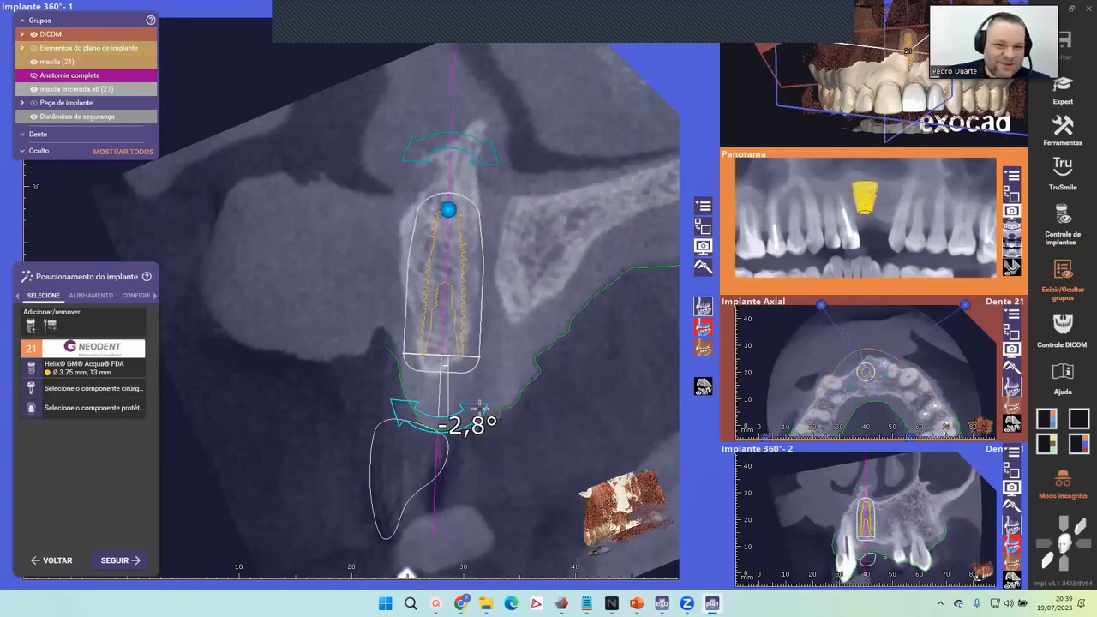
scroll(479, 405, "up", 3)
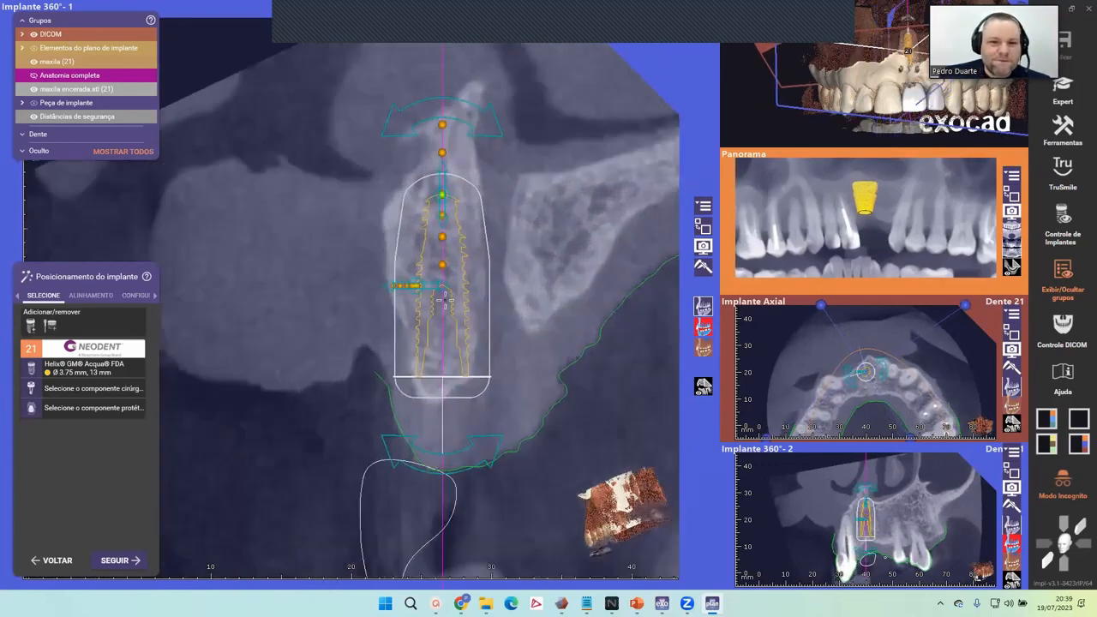
scroll(544, 304, "down", 3)
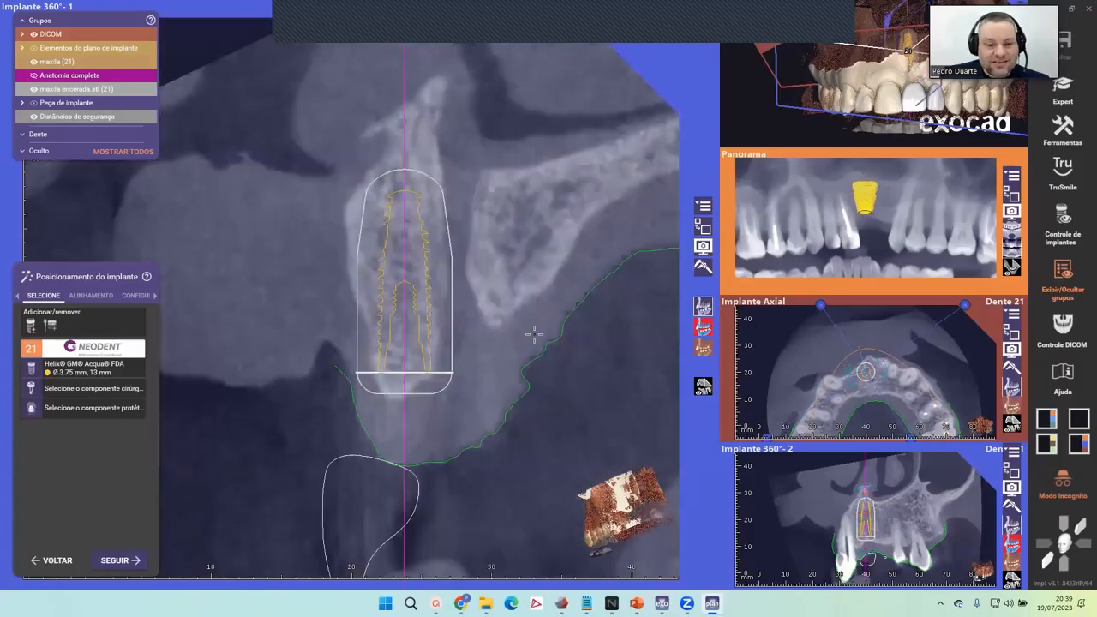
left_click_drag(453, 128, 457, 125)
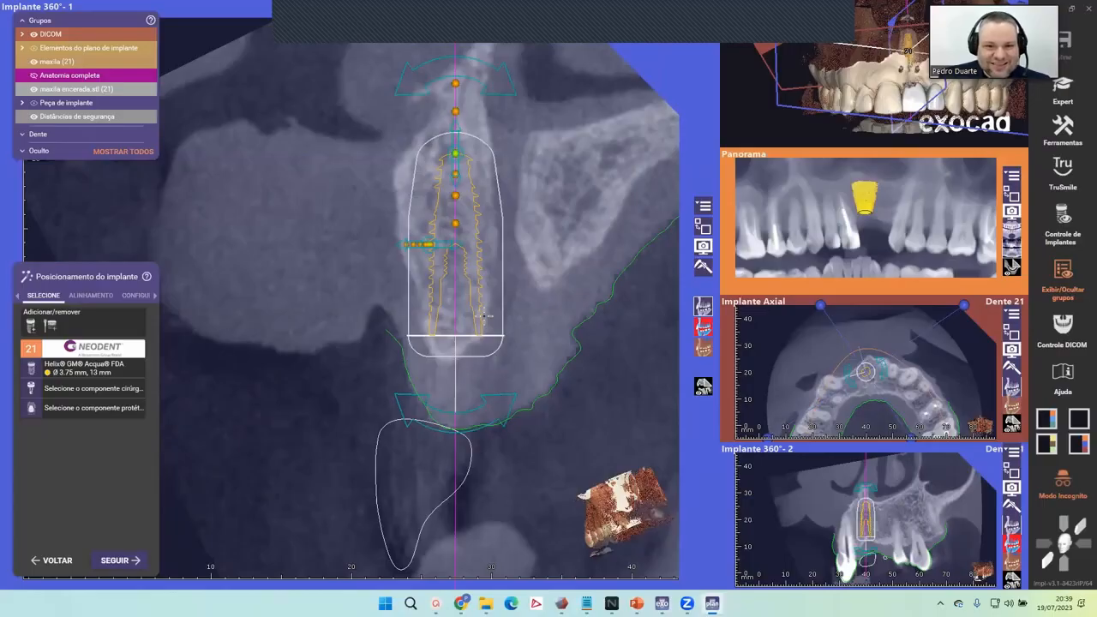
Step: Rotate the Implante 360°- 1 section around the implant and shift the implant slightly coronally, toward the wax-up crown
scroll(479, 342, "up", 3)
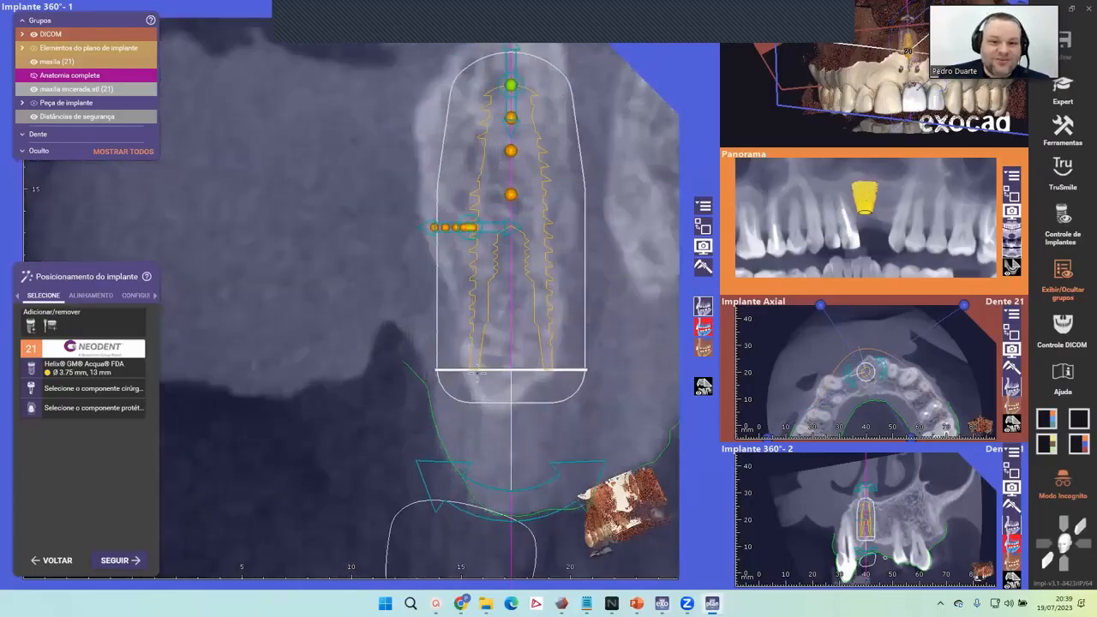
scroll(453, 394, "down", 1)
right_click_drag(479, 451, 418, 449)
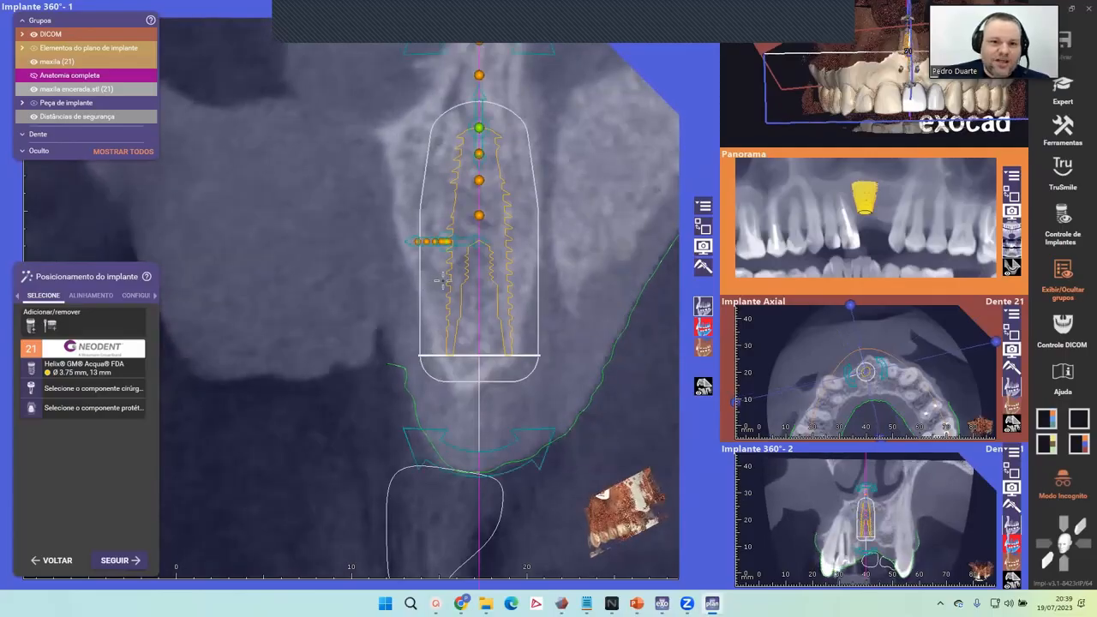
scroll(424, 298, "down", 3)
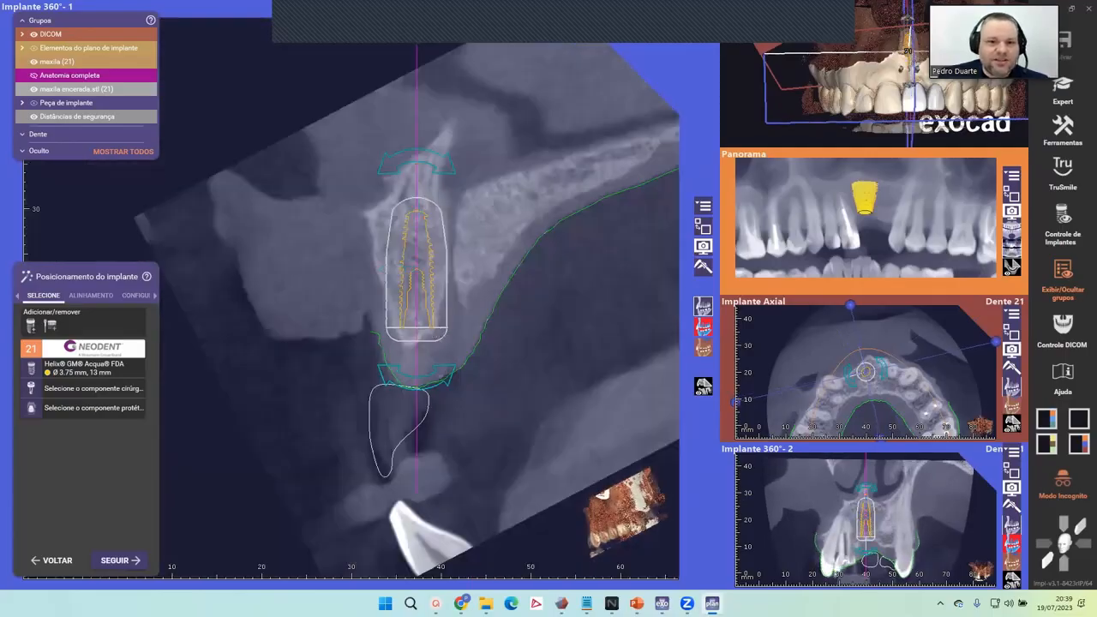
middle_click_drag(459, 347, 488, 348)
right_click_drag(492, 341, 448, 327)
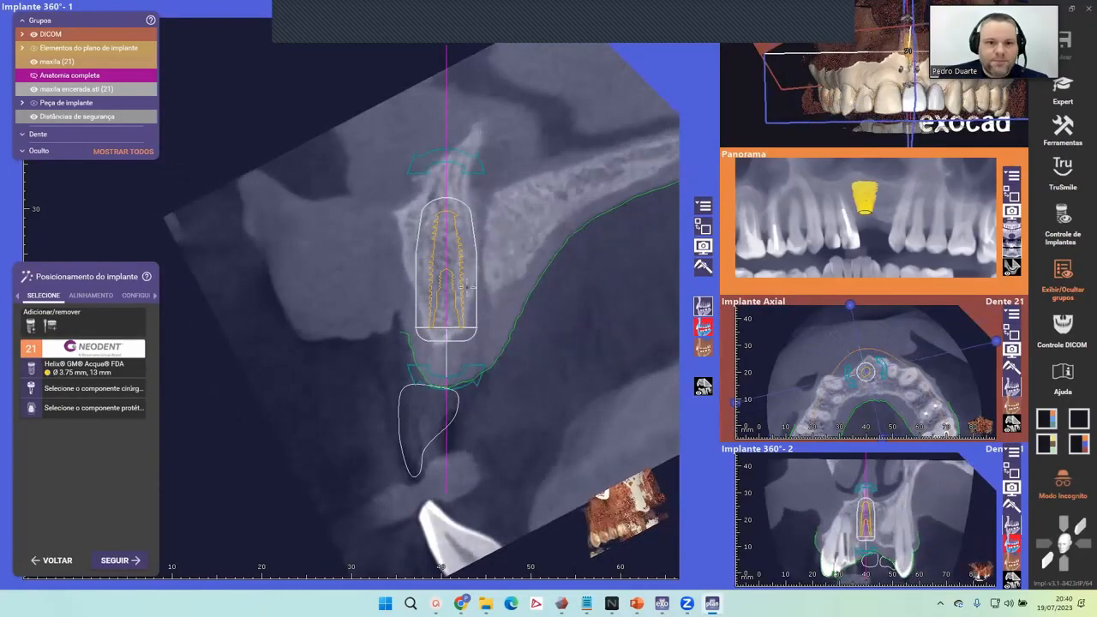
scroll(526, 289, "up", 5)
scroll(477, 303, "down", 3)
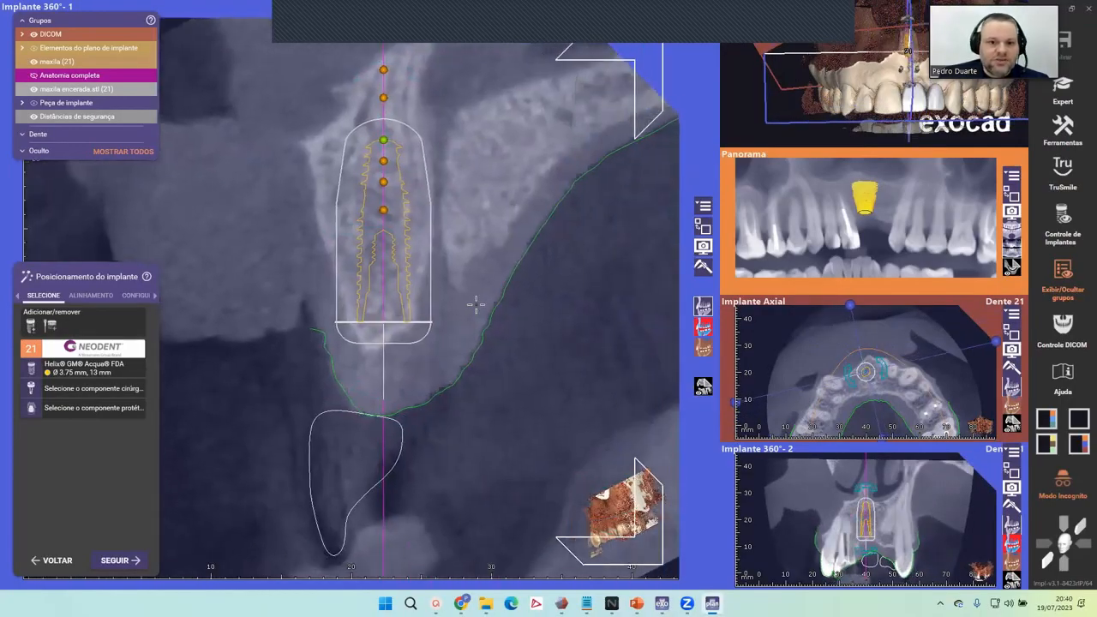
left_click_drag(401, 322, 404, 326)
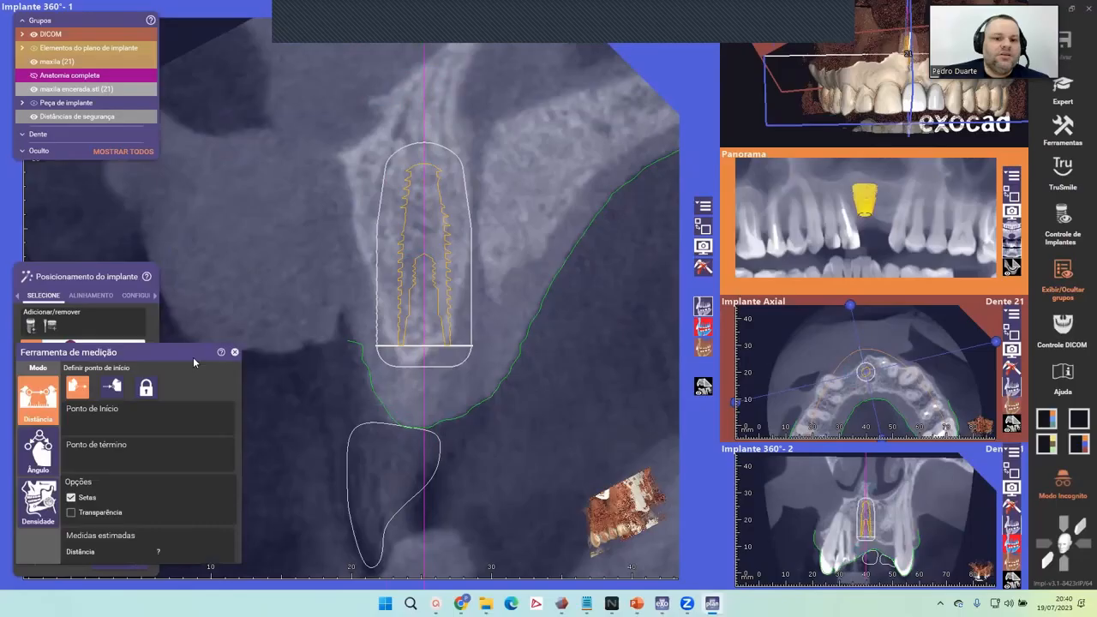
Step: Measure the distance from the implant's platform edge to the facial gum outline in the cross-section, refining both end points
left_click_drag(192, 356, 172, 356)
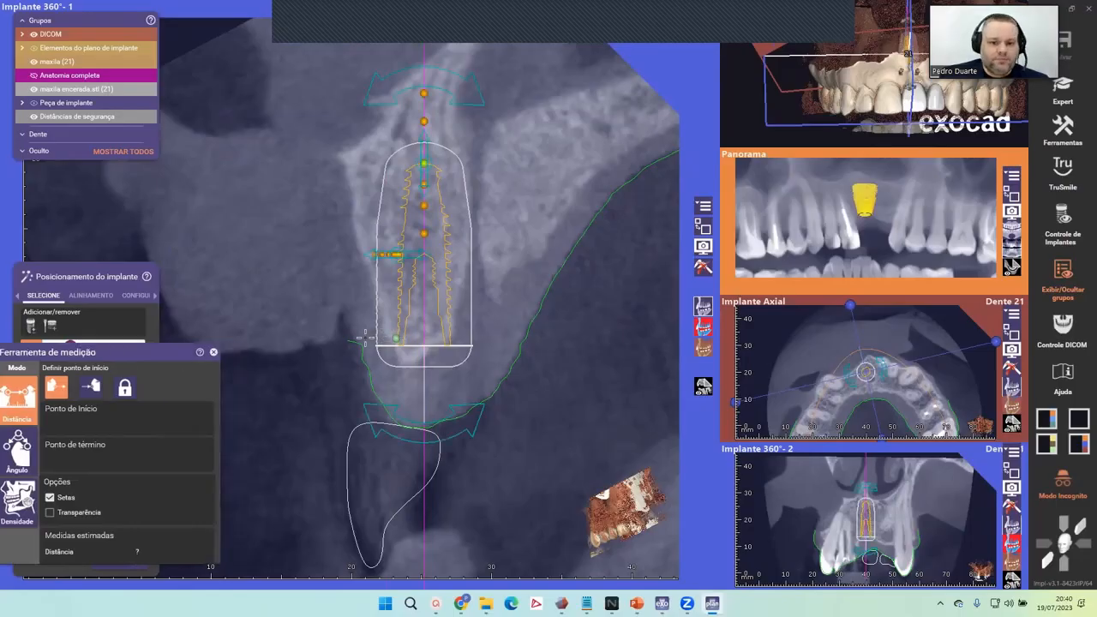
left_click(367, 338)
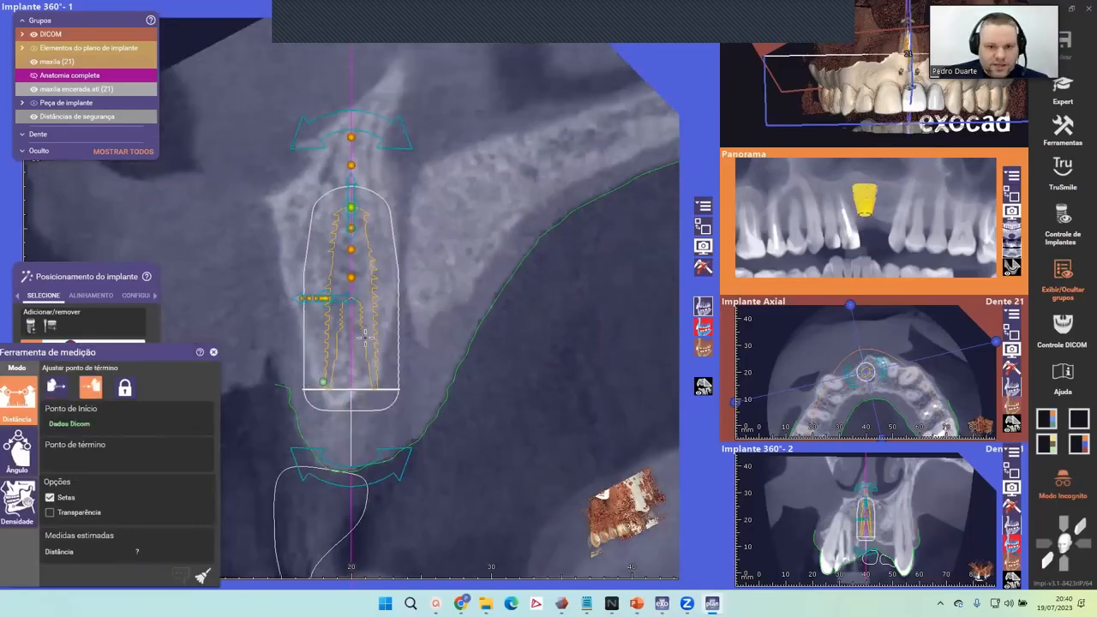
left_click(283, 381)
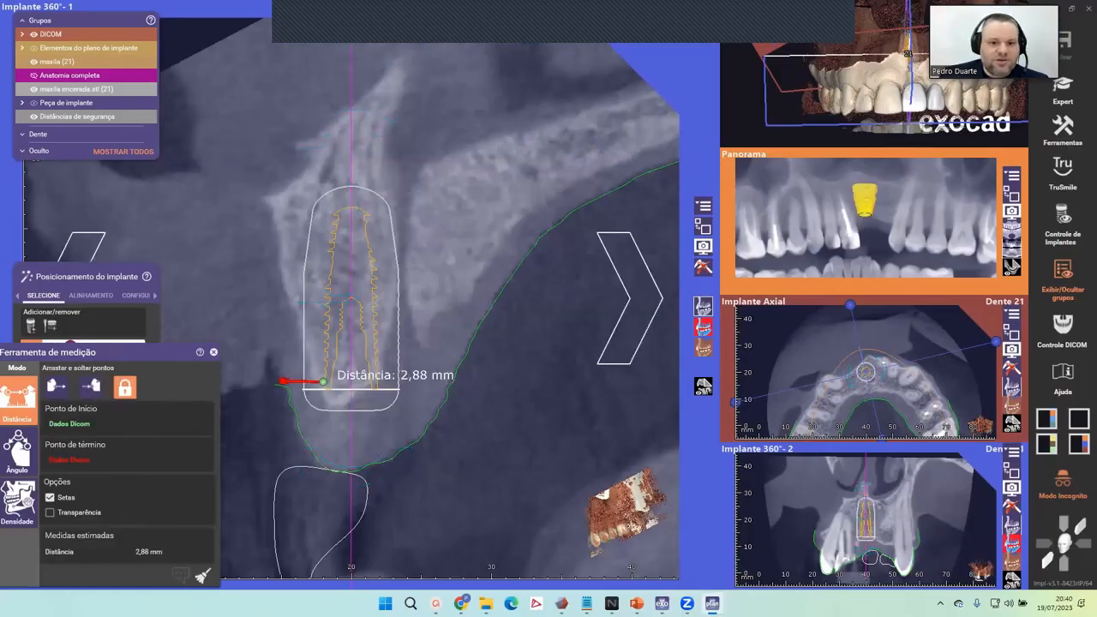
left_click(401, 327)
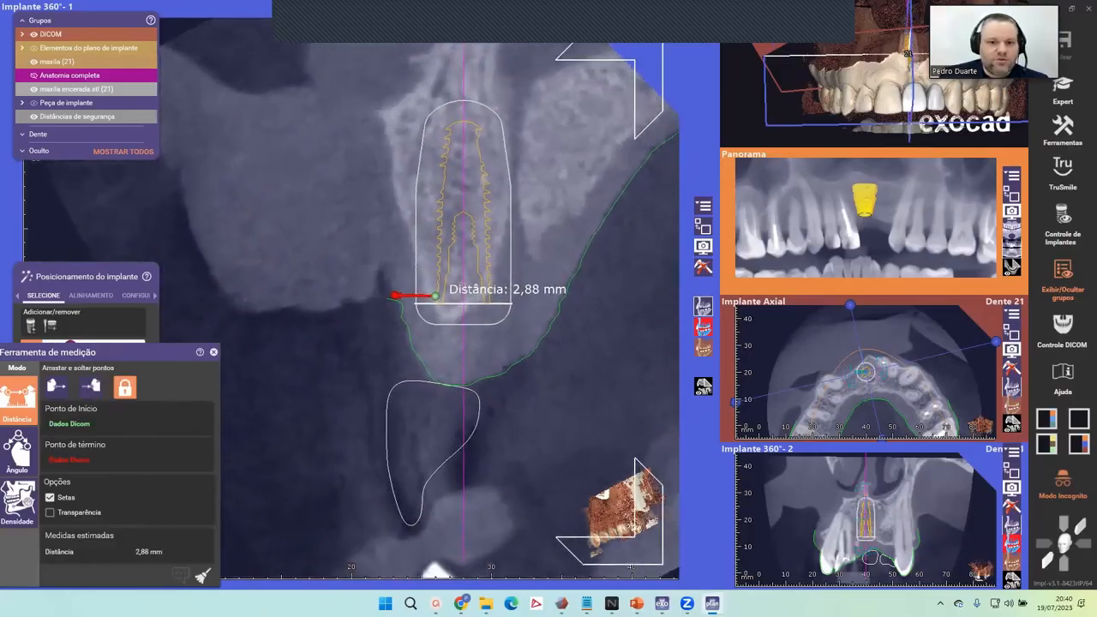
left_click_drag(395, 293, 397, 294)
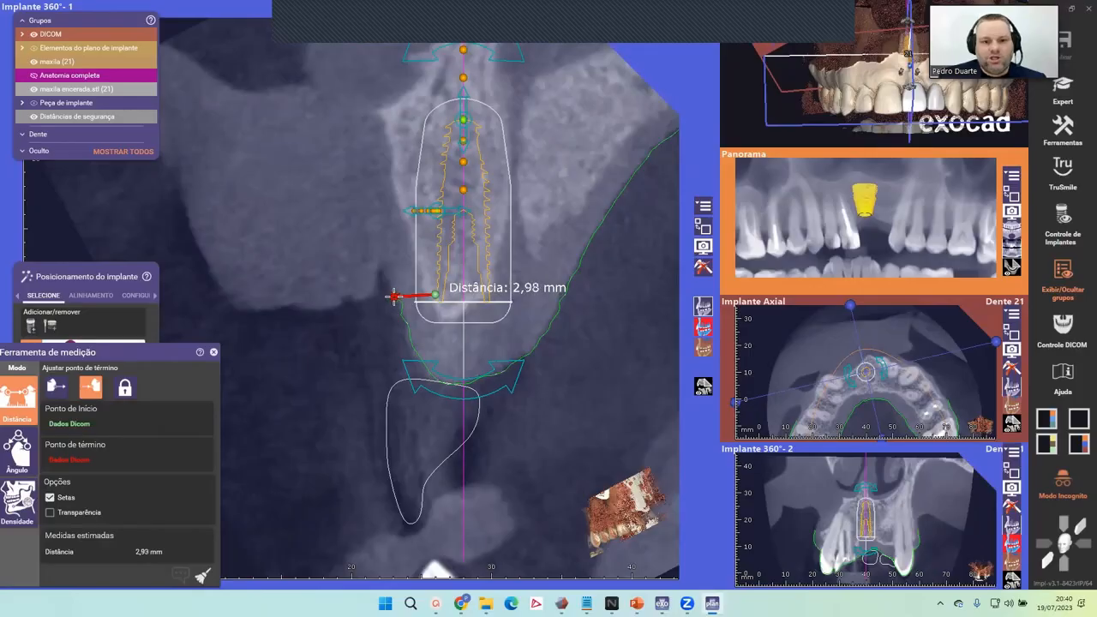
left_click_drag(395, 297, 391, 294)
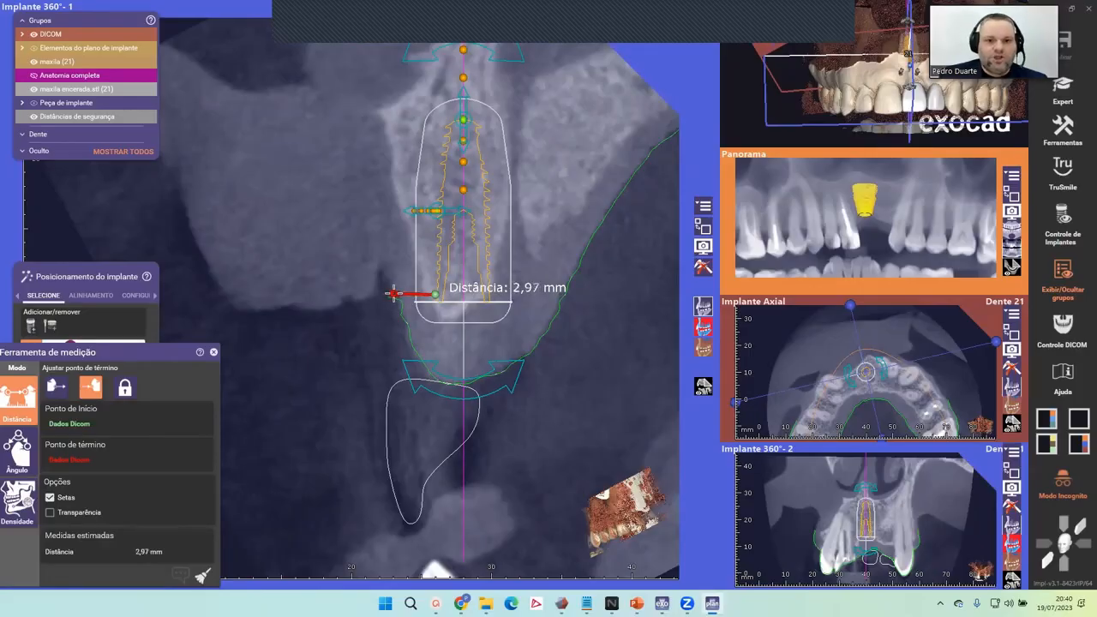
left_click_drag(393, 293, 397, 293)
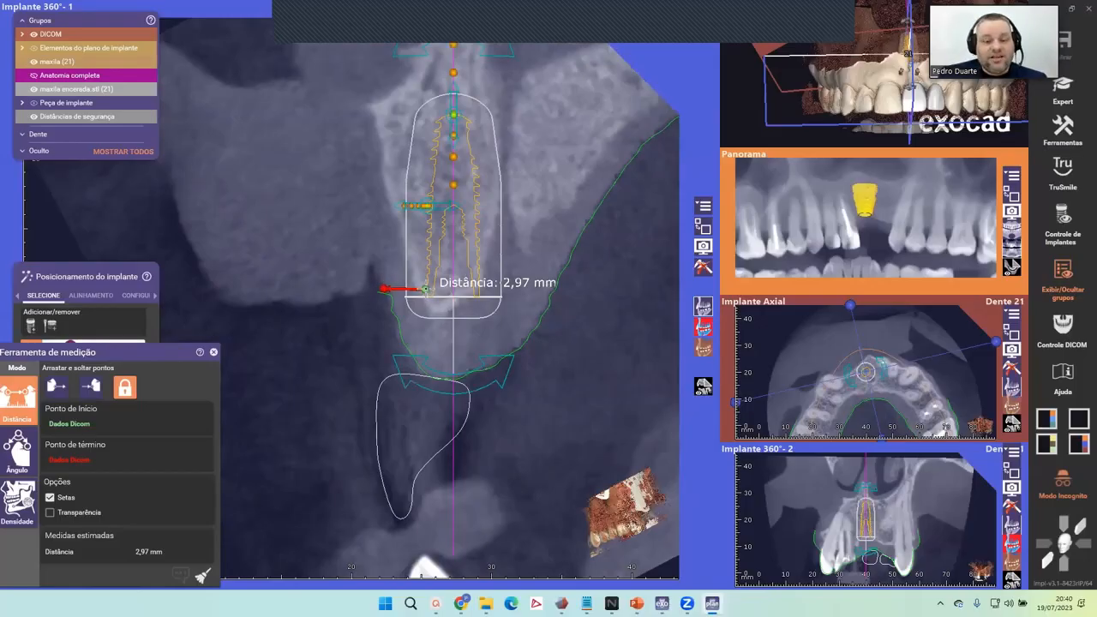
left_click_drag(425, 289, 427, 296)
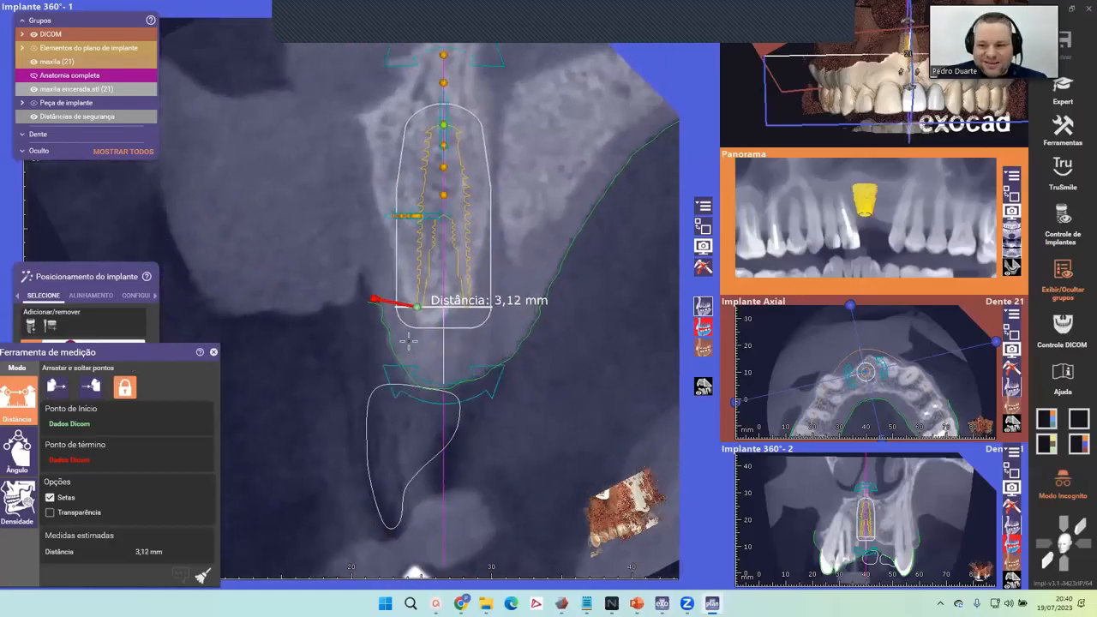
Step: Reposition the measurement's end points to span from the facial gum outline at platform level down to the waxed crown's cervical edge
left_click_drag(373, 299, 409, 374)
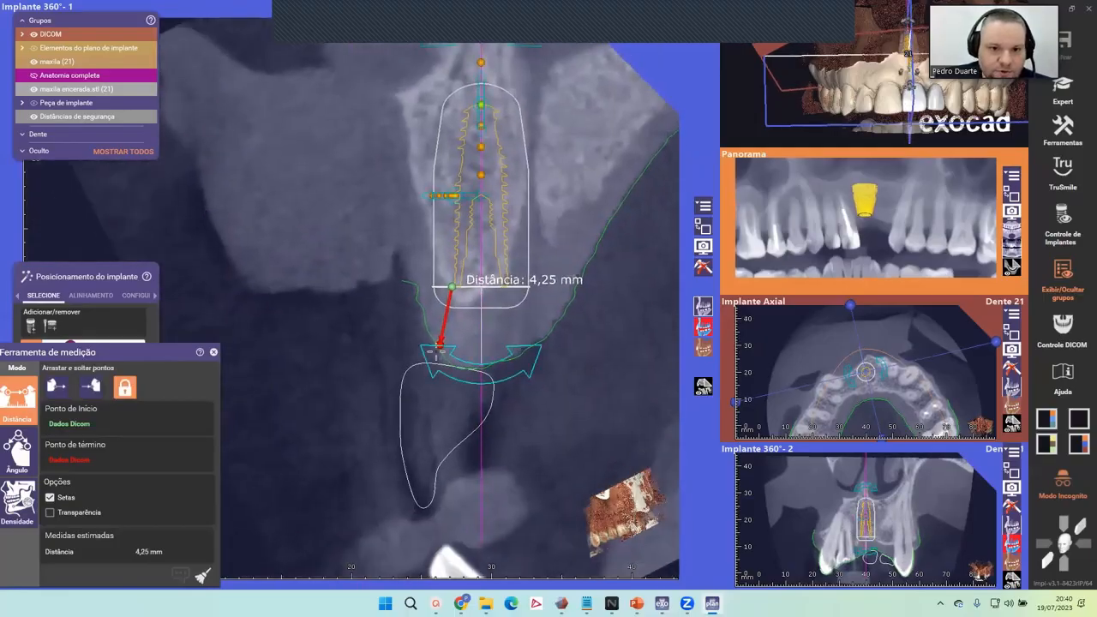
left_click_drag(439, 348, 440, 344)
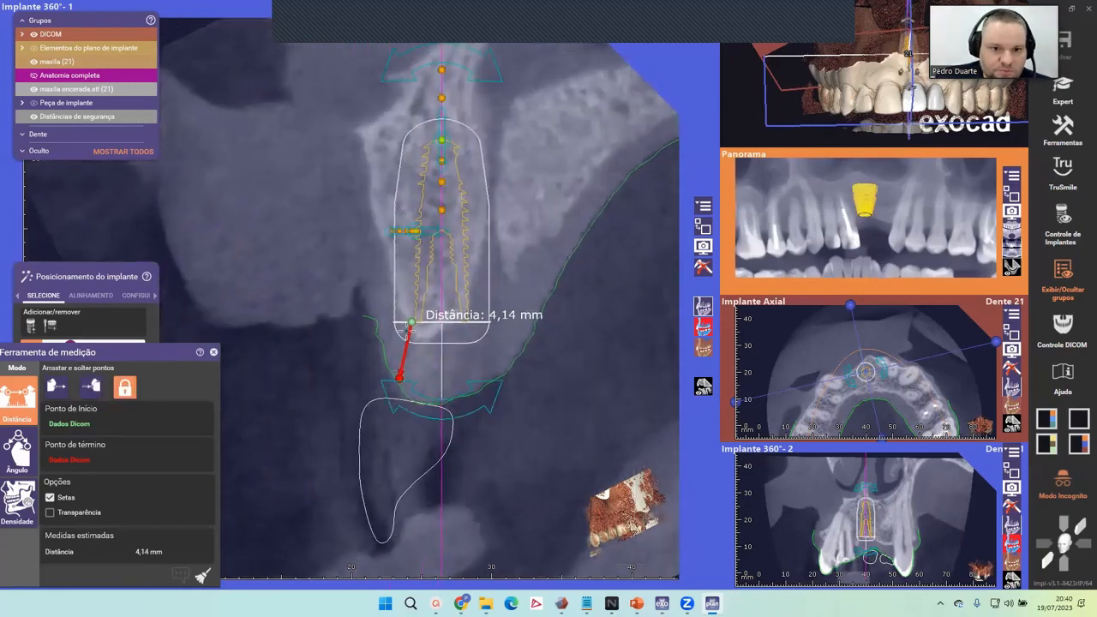
left_click_drag(400, 377, 400, 378)
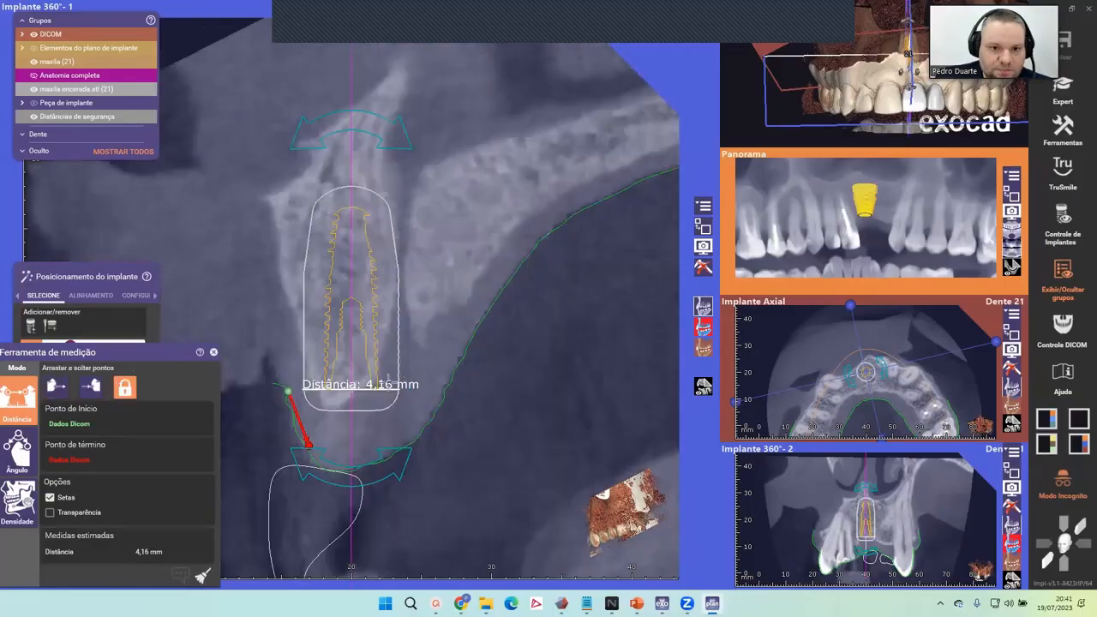
left_click_drag(310, 443, 287, 464)
right_click_drag(467, 417, 460, 416)
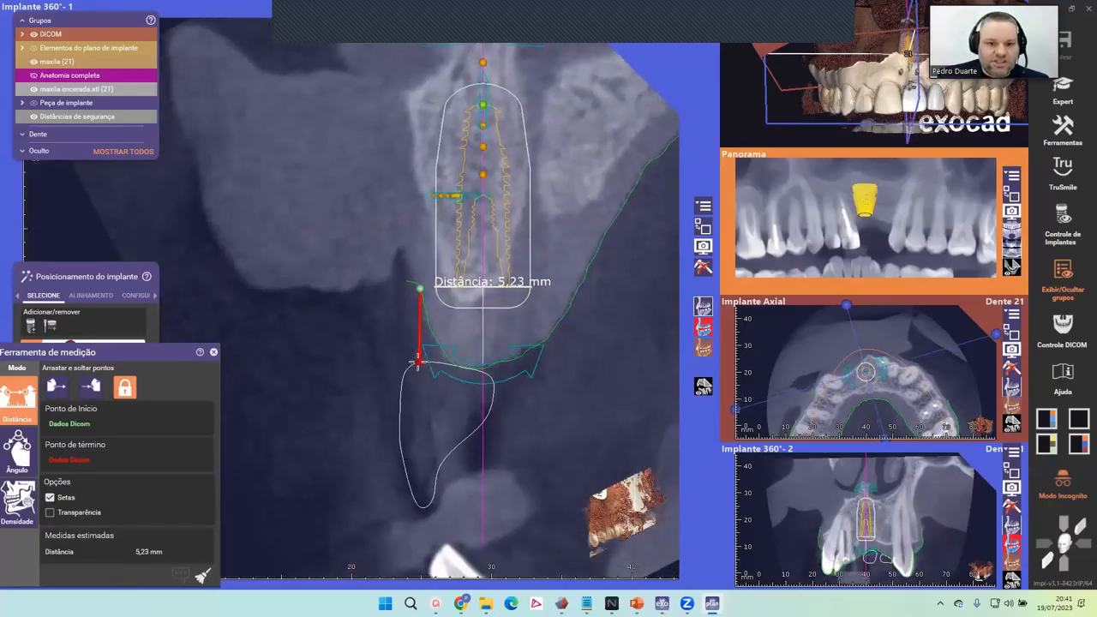
left_click_drag(417, 361, 417, 361)
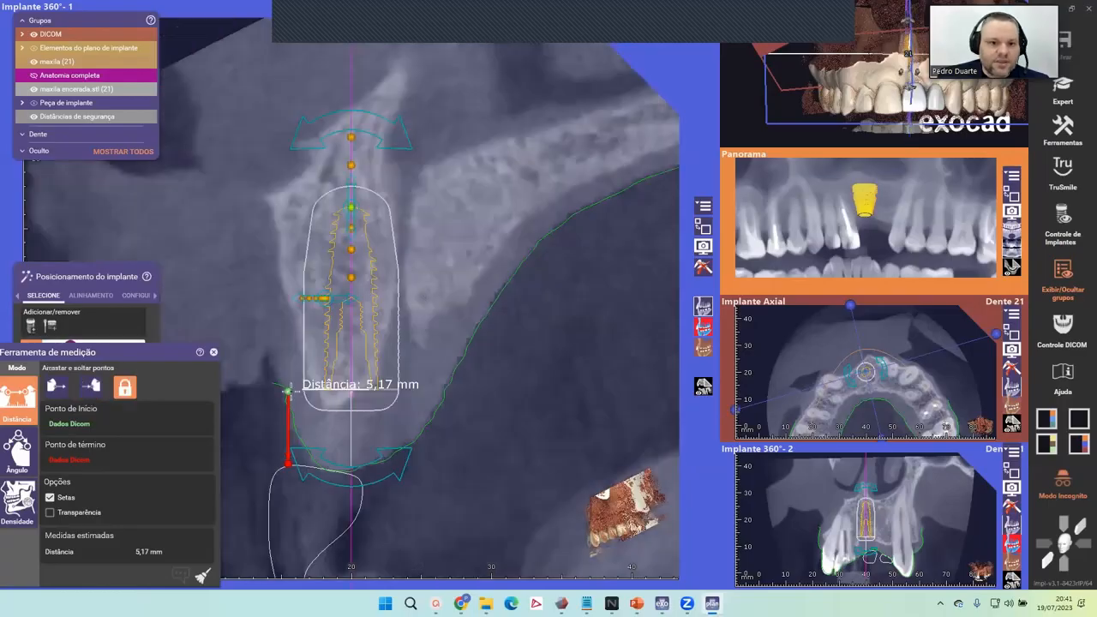
left_click_drag(292, 394, 284, 390)
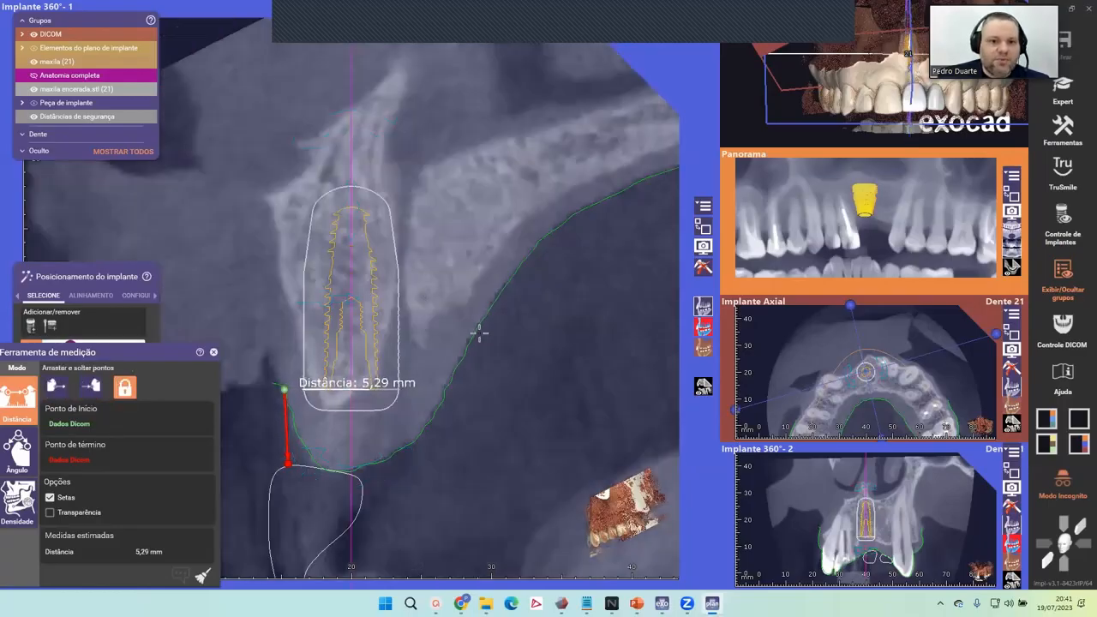
Step: Shift the implant slightly toward the crown and bring the measurement's start point level with the implant platform
scroll(478, 333, "down", 1)
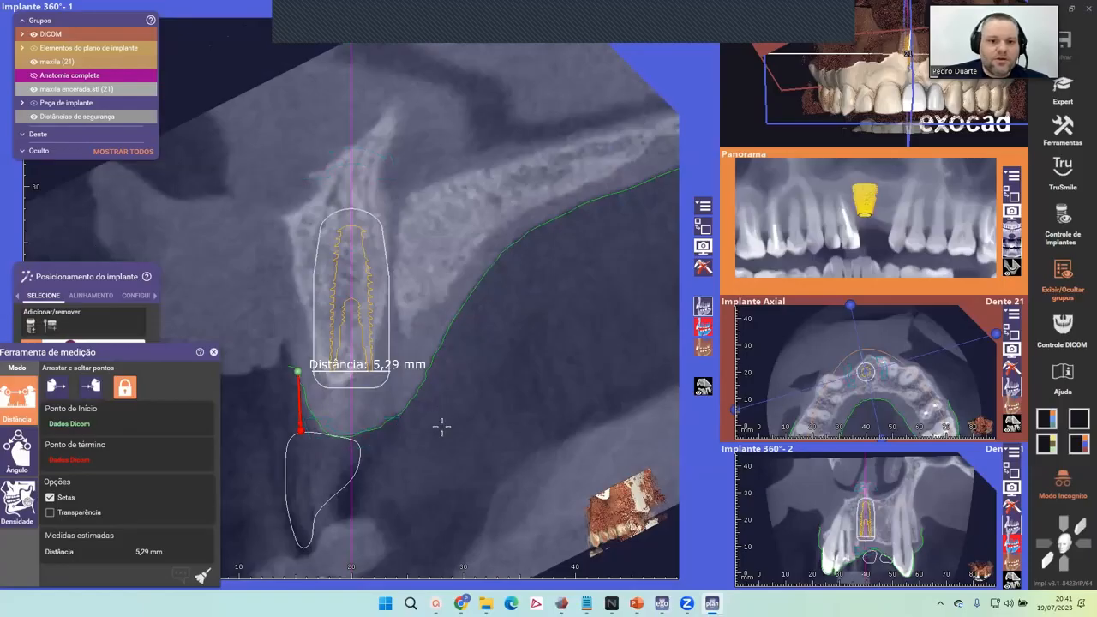
middle_click_drag(440, 425, 545, 337)
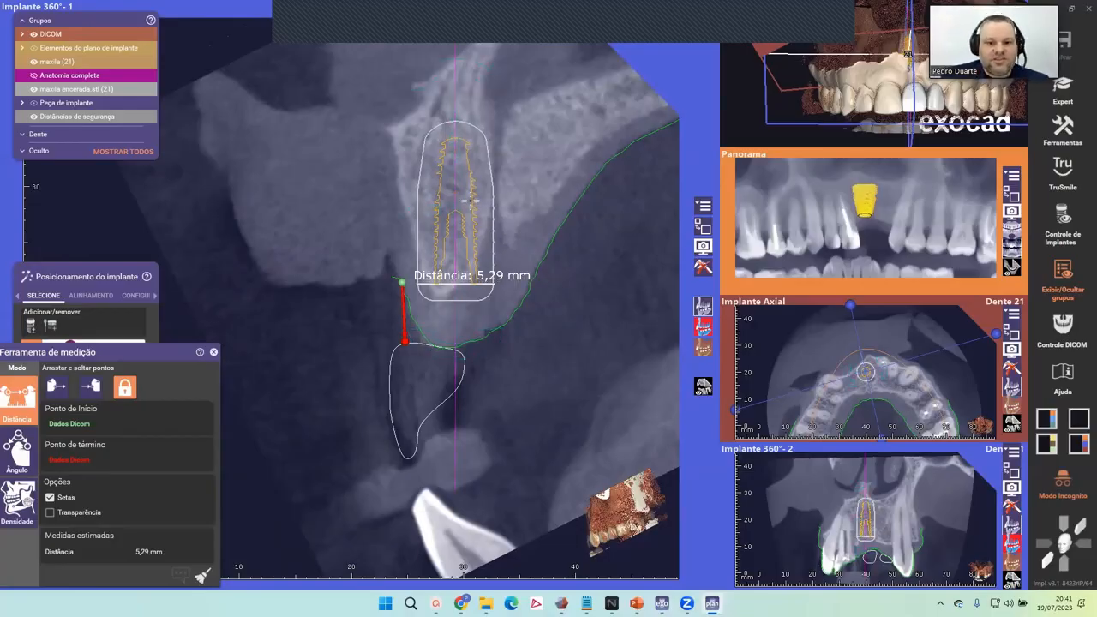
left_click_drag(469, 200, 472, 206)
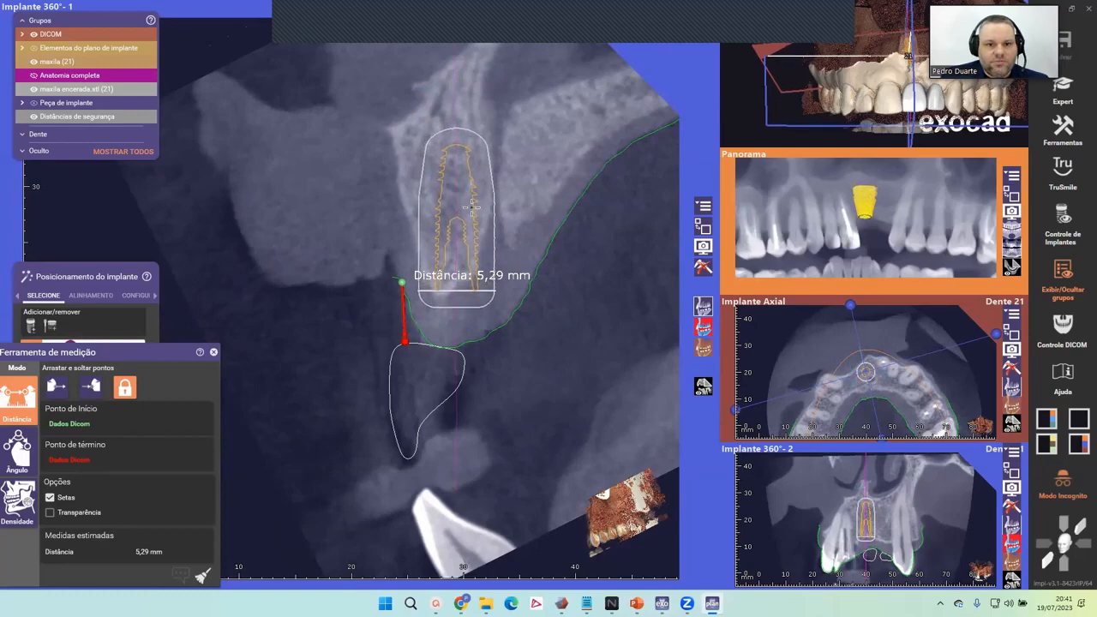
left_click_drag(295, 360, 294, 370)
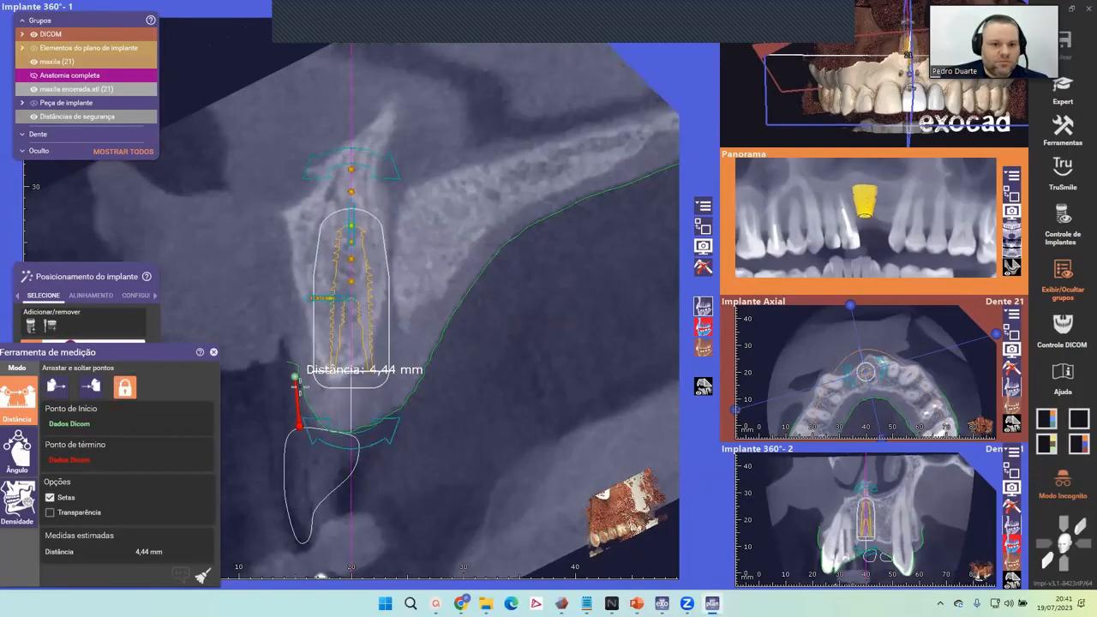
left_click_drag(294, 374, 297, 369)
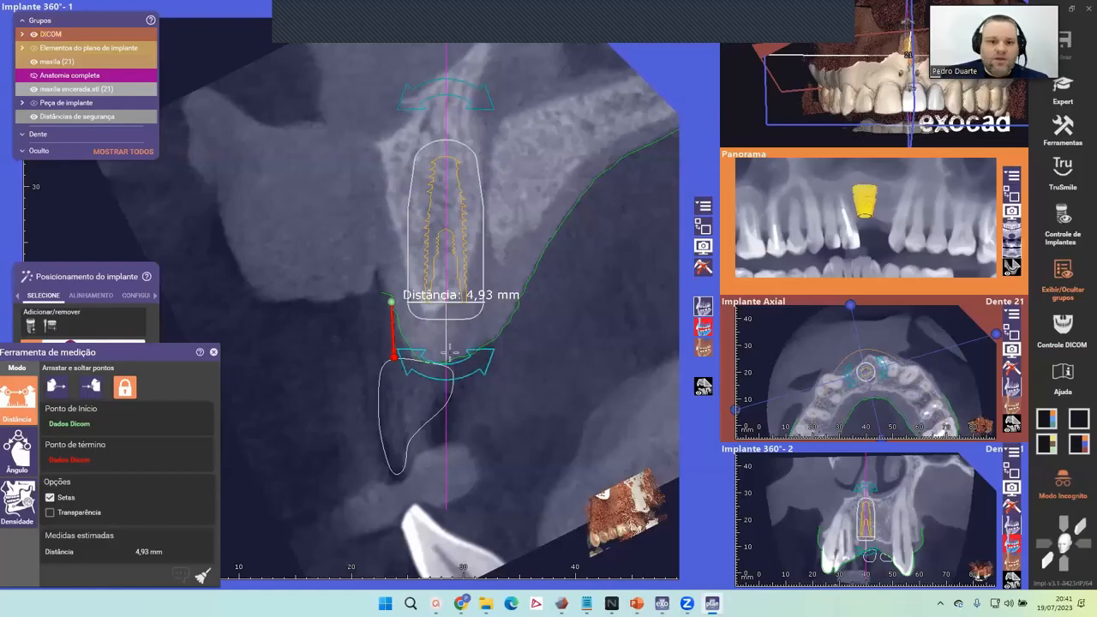
Step: Tilt the implant slightly in the cross-section and close the distance measurement tool
scroll(399, 367, "up", 3)
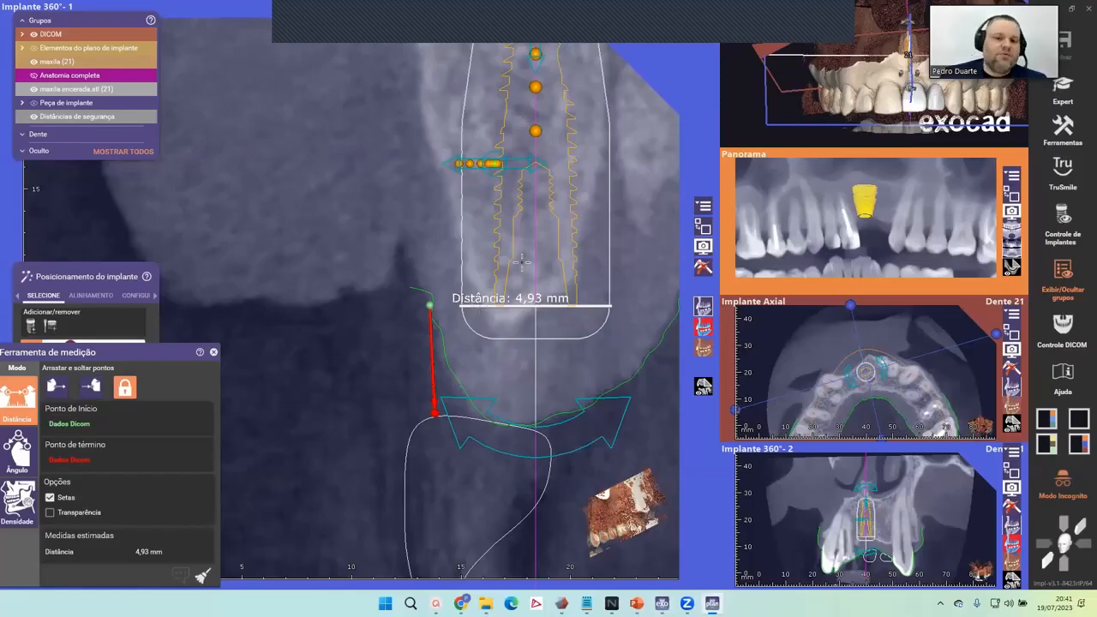
scroll(382, 323, "down", 1)
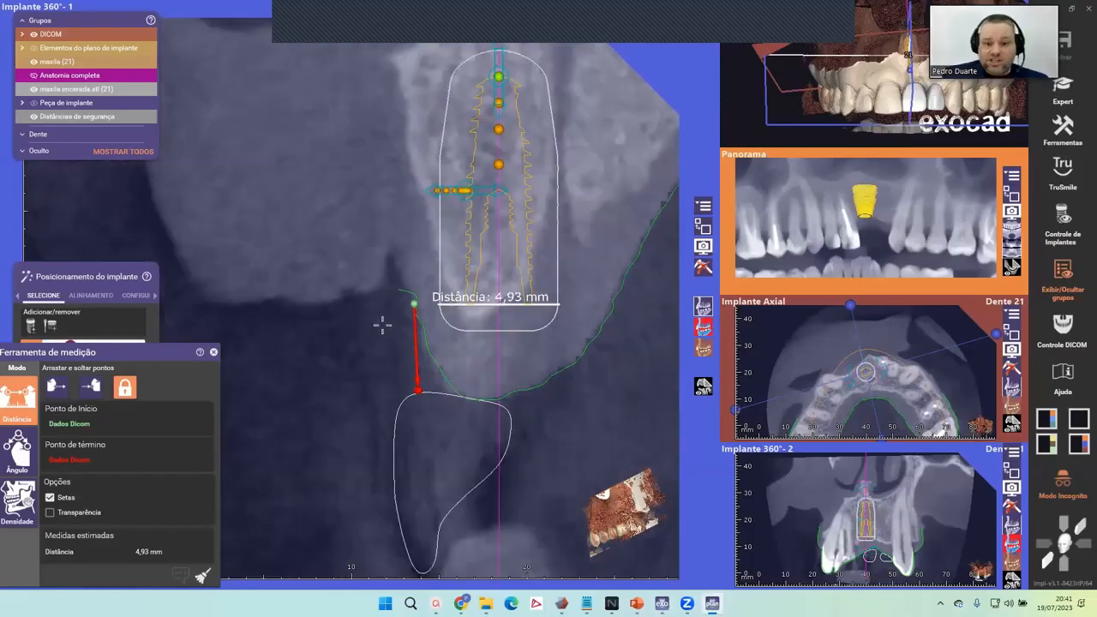
mouse_move(426, 353)
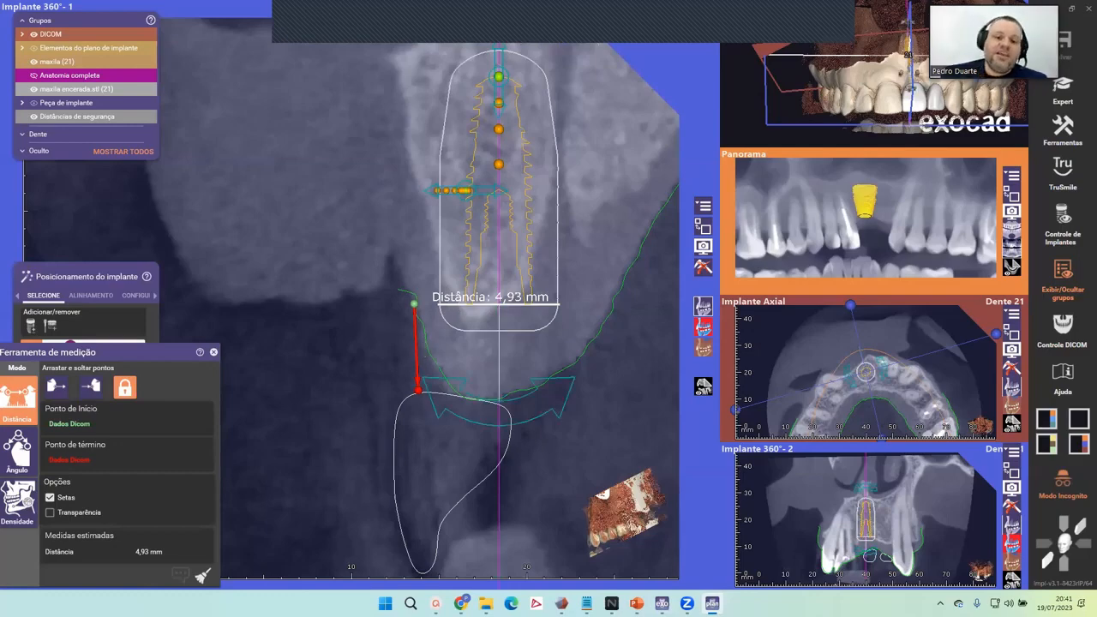
right_click_drag(516, 186, 492, 189)
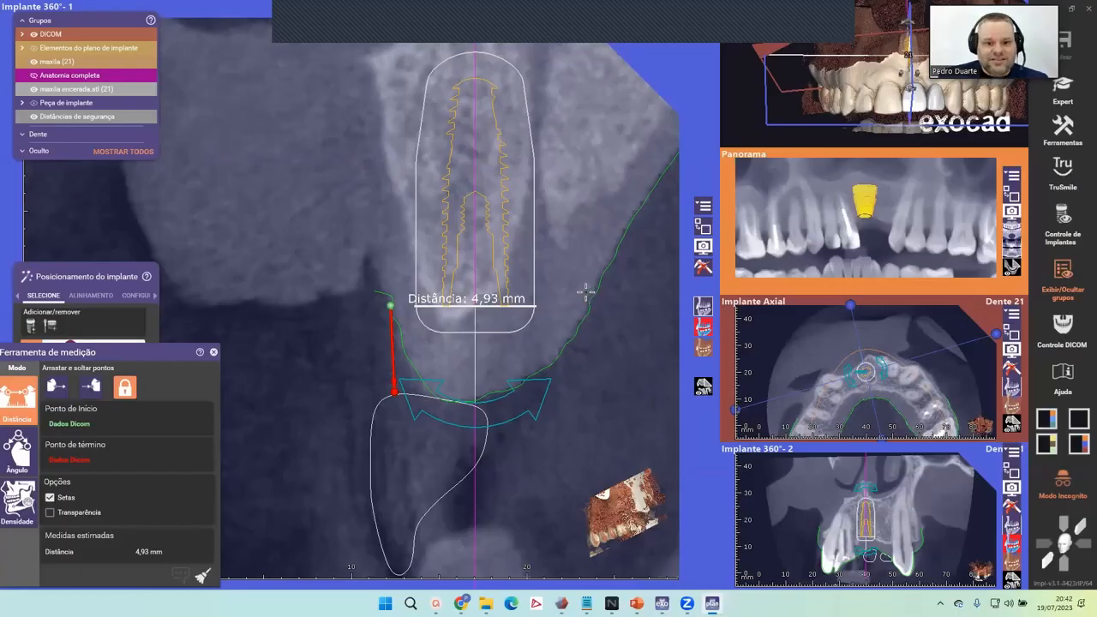
left_click_drag(522, 408, 535, 334)
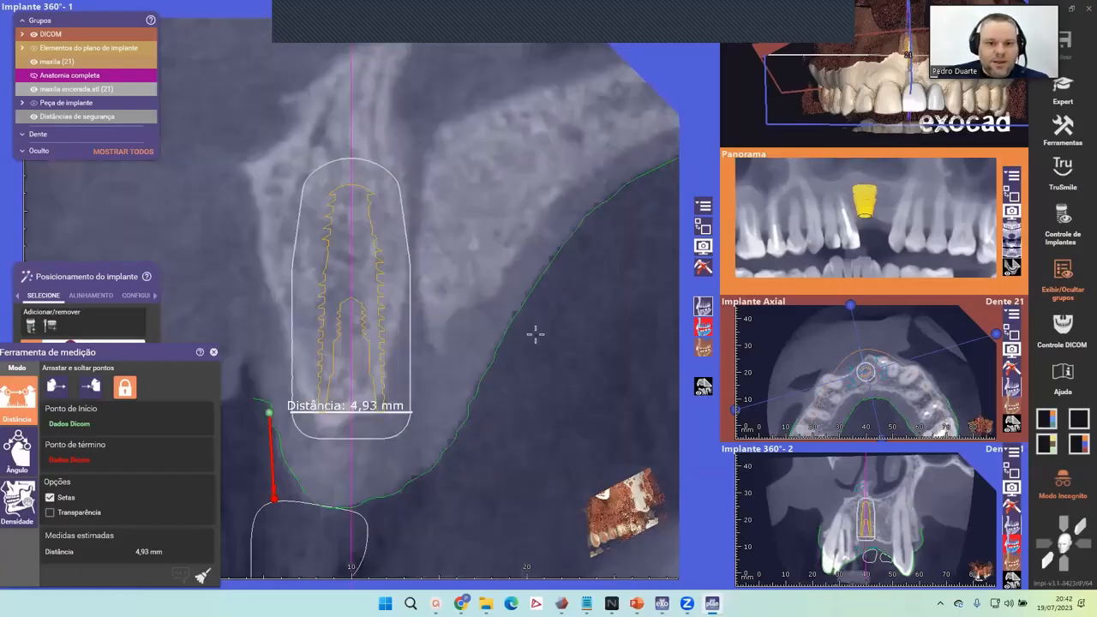
scroll(466, 380, "down", 3)
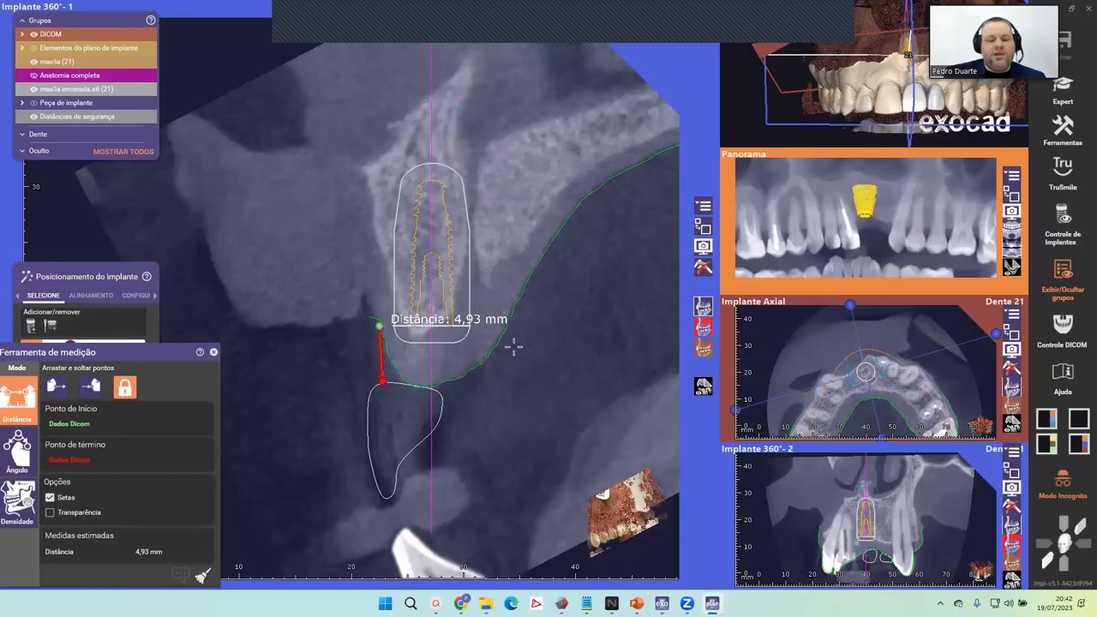
left_click(214, 352)
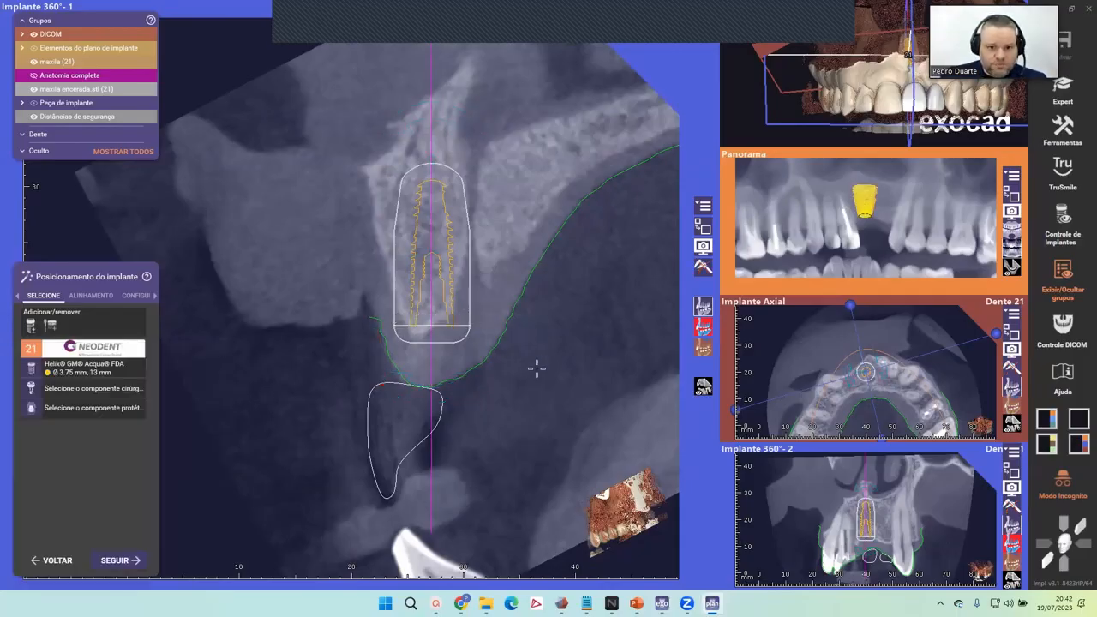
Step: Tilt the implant mesiodistally in the cross-section that runs through the neighbouring teeth on both sides
scroll(566, 400, "down", 5)
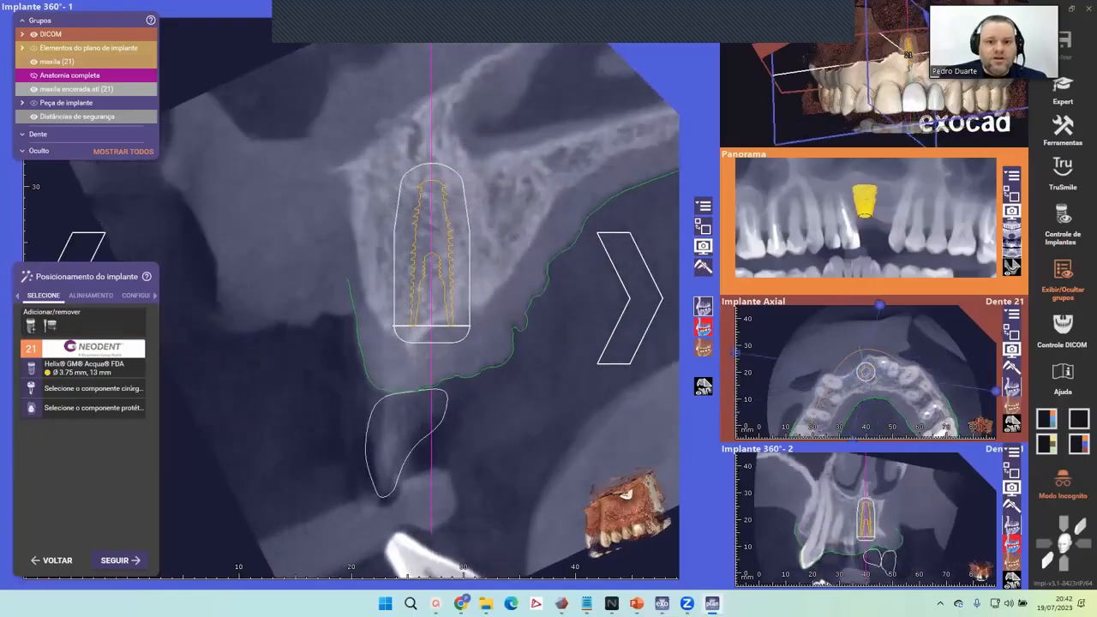
scroll(565, 400, "down", 5)
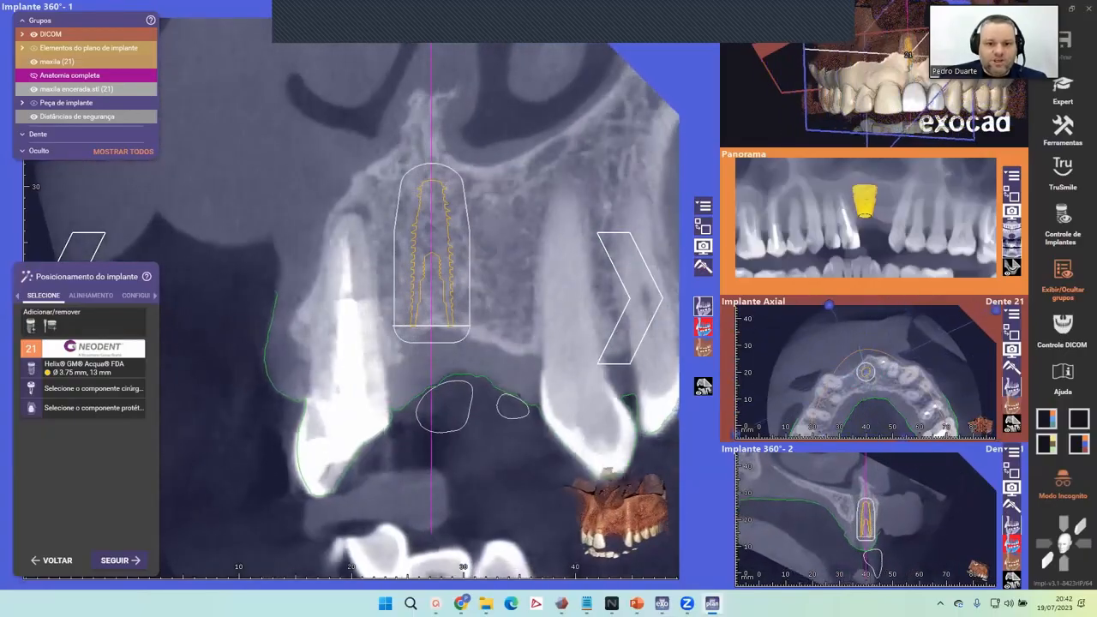
scroll(566, 400, "down", 5)
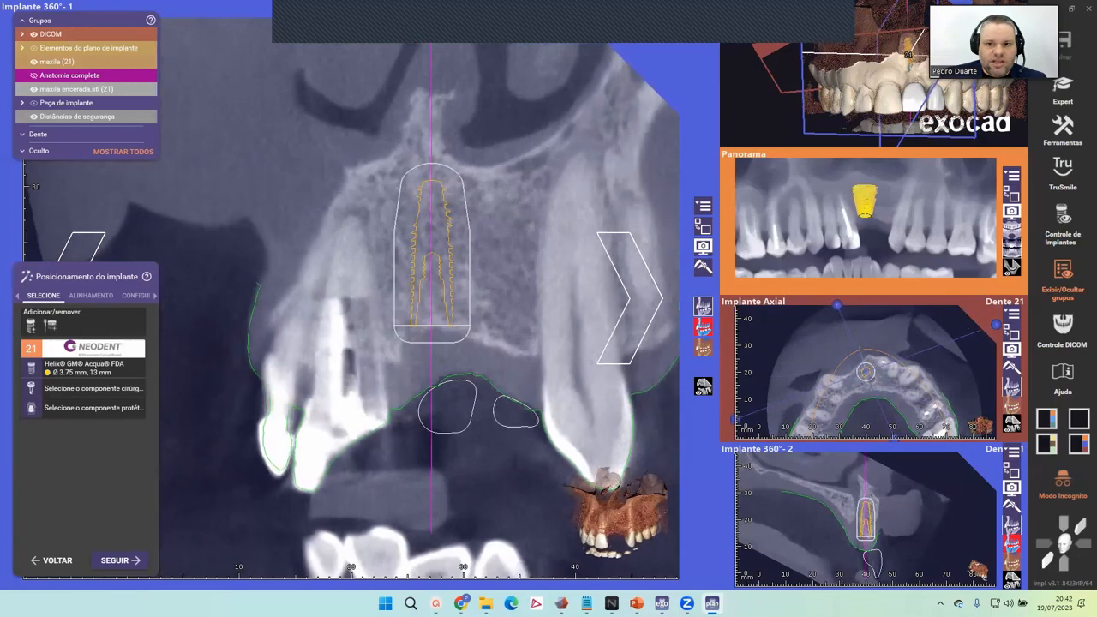
scroll(502, 312, "down", 4)
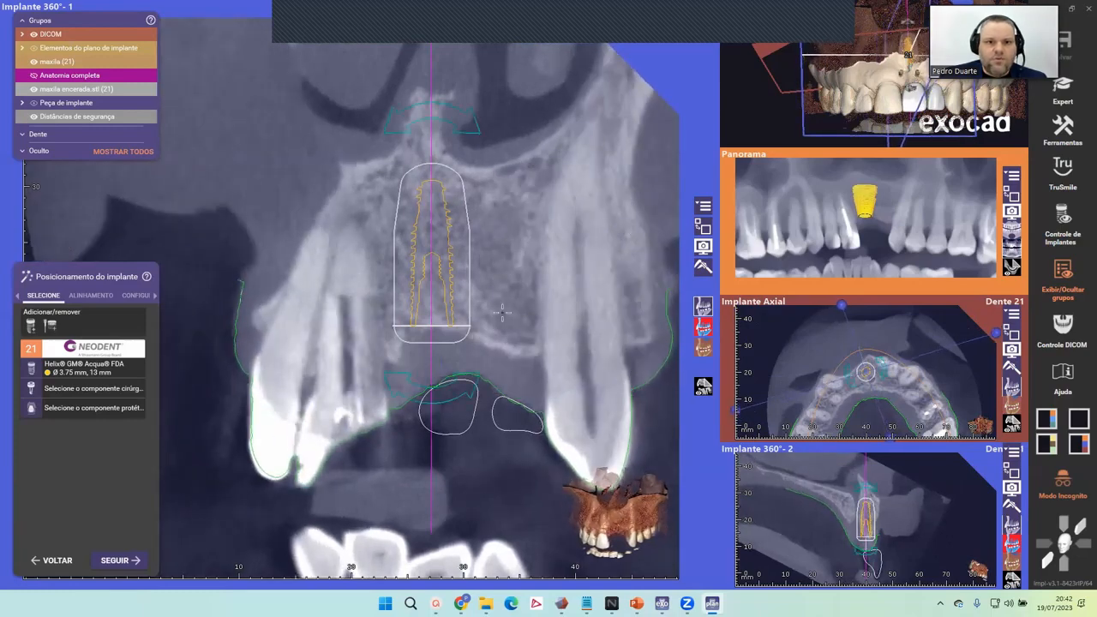
left_click_drag(463, 125, 458, 121)
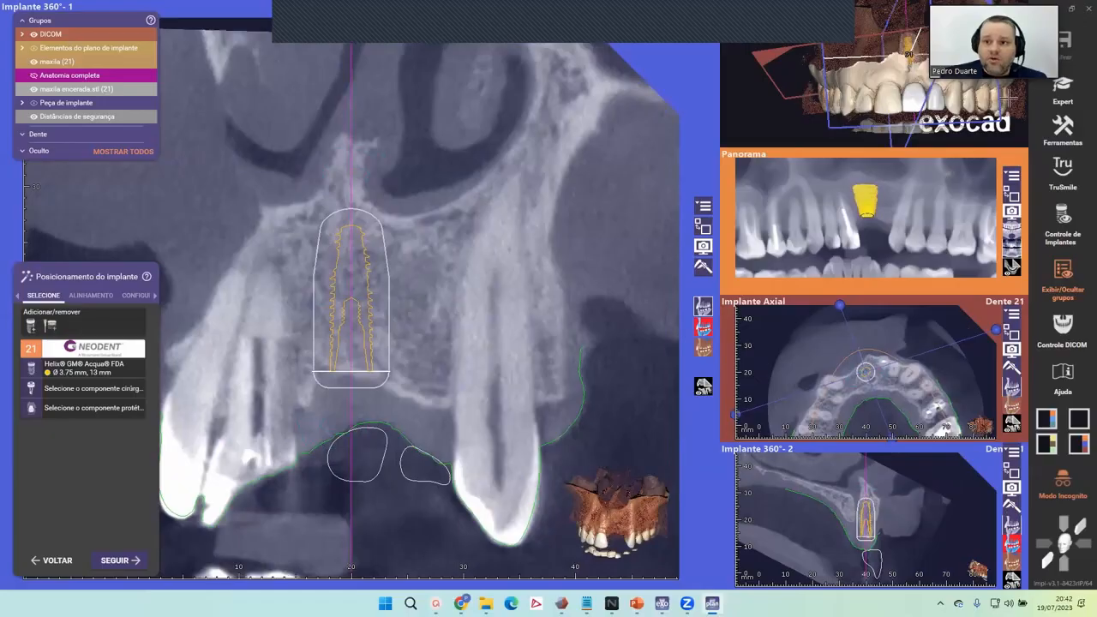
Step: In the enlarged 3D view, hide the DICOM data and show the insertion channel of implant 21
left_click(703, 226)
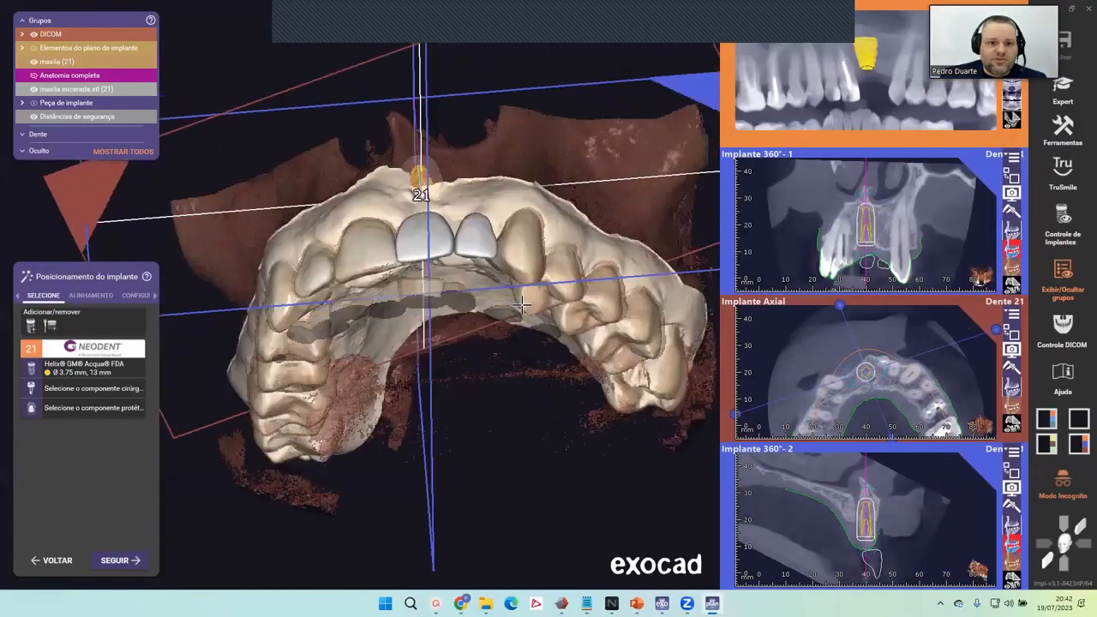
left_click(33, 34)
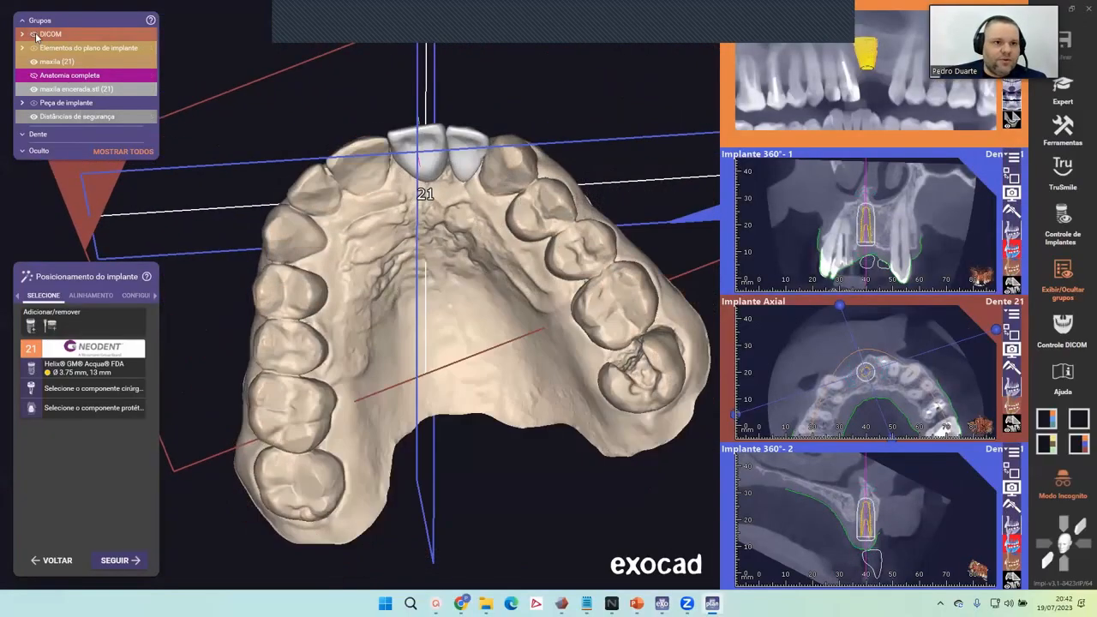
left_click(23, 103)
left_click(49, 131)
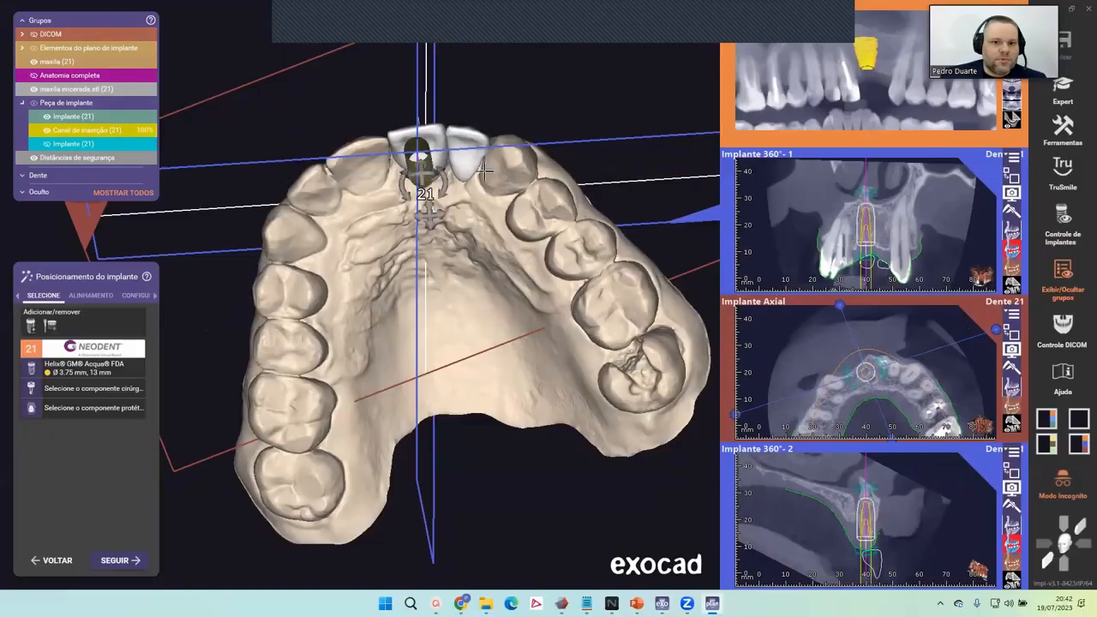
right_click_drag(454, 176, 553, 202)
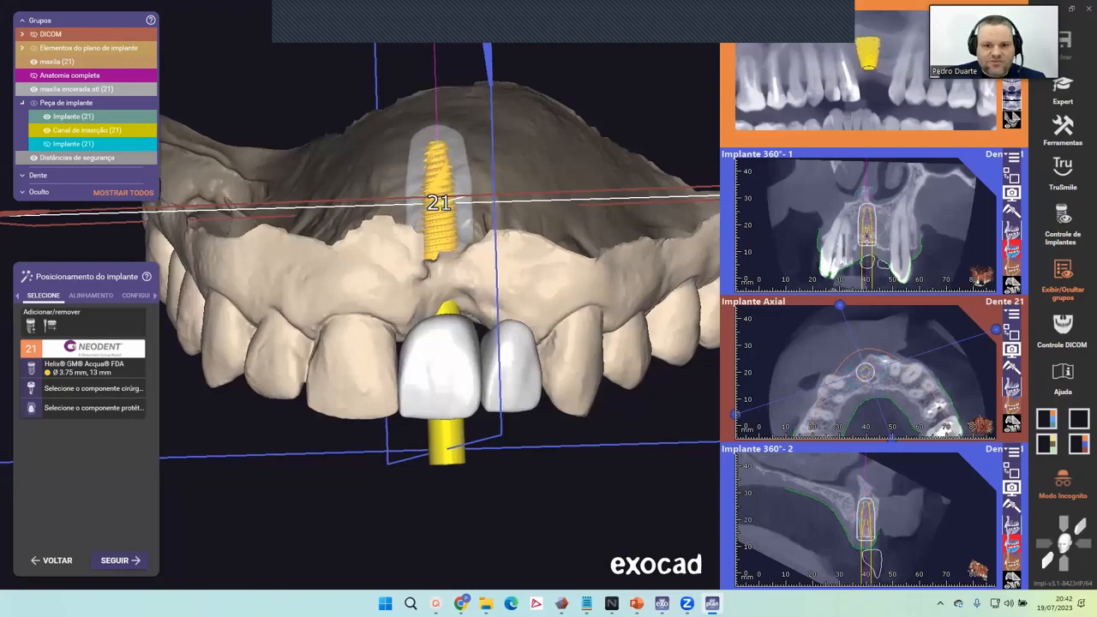
Step: Tilt the implant buccopalatally in the Implante 360°- 2 cross-section until its insertion channel exits within the waxed crown of tooth 21 in occlusal view
left_click_drag(864, 235, 865, 236)
right_click_drag(535, 329, 514, 353)
scroll(789, 461, "up", 3)
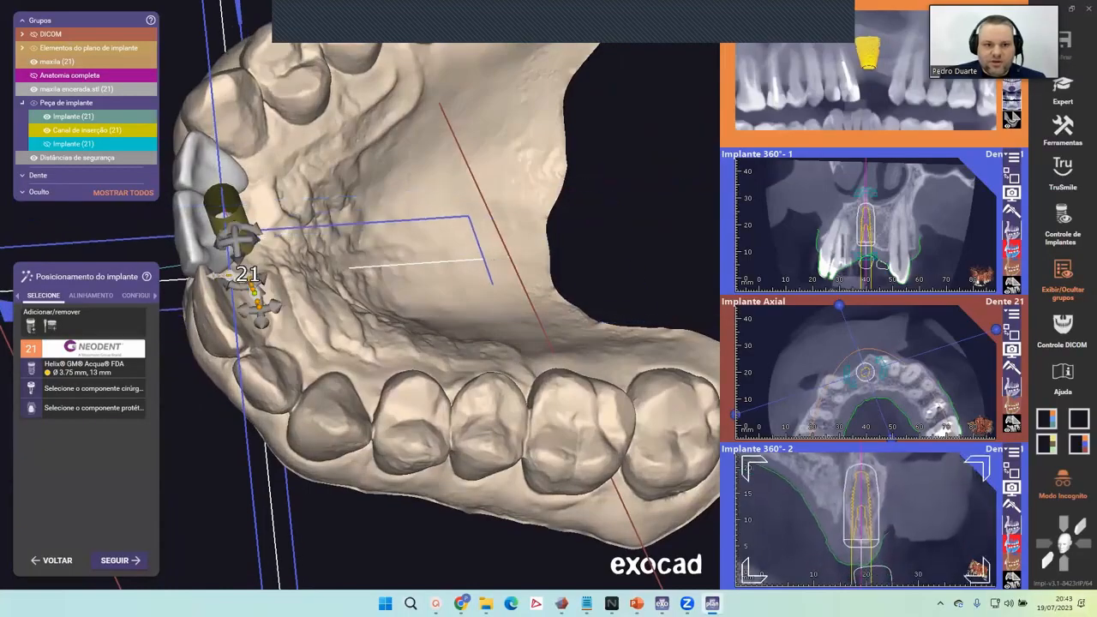
middle_click(491, 370)
middle_click_drag(491, 370, 477, 328)
right_click_drag(477, 328, 499, 340)
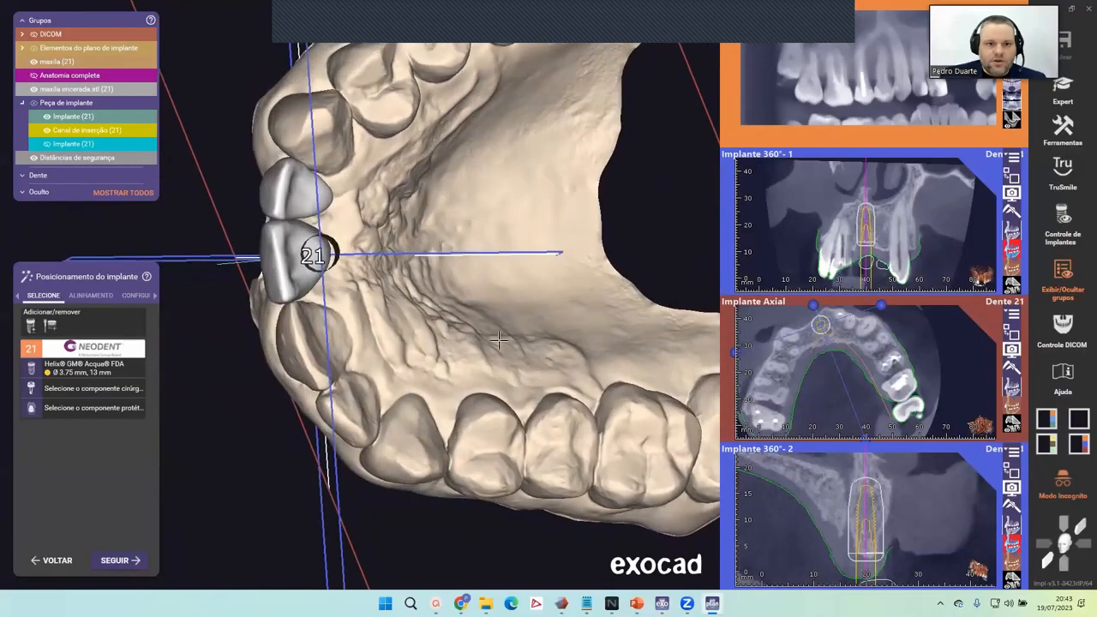
scroll(767, 538, "down", 3)
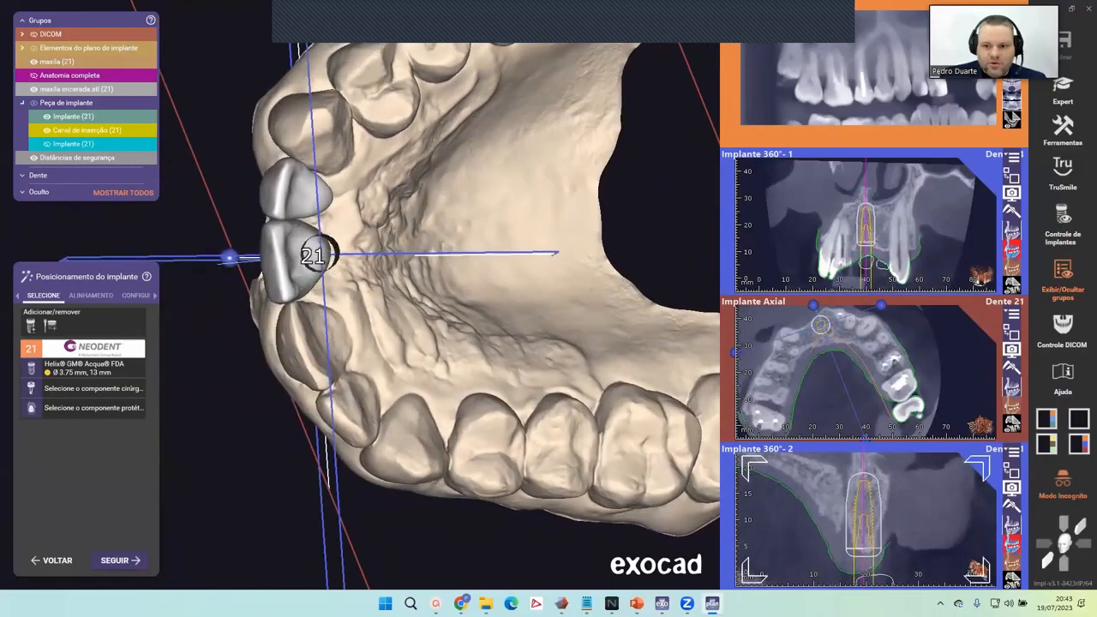
left_click_drag(852, 548, 865, 554)
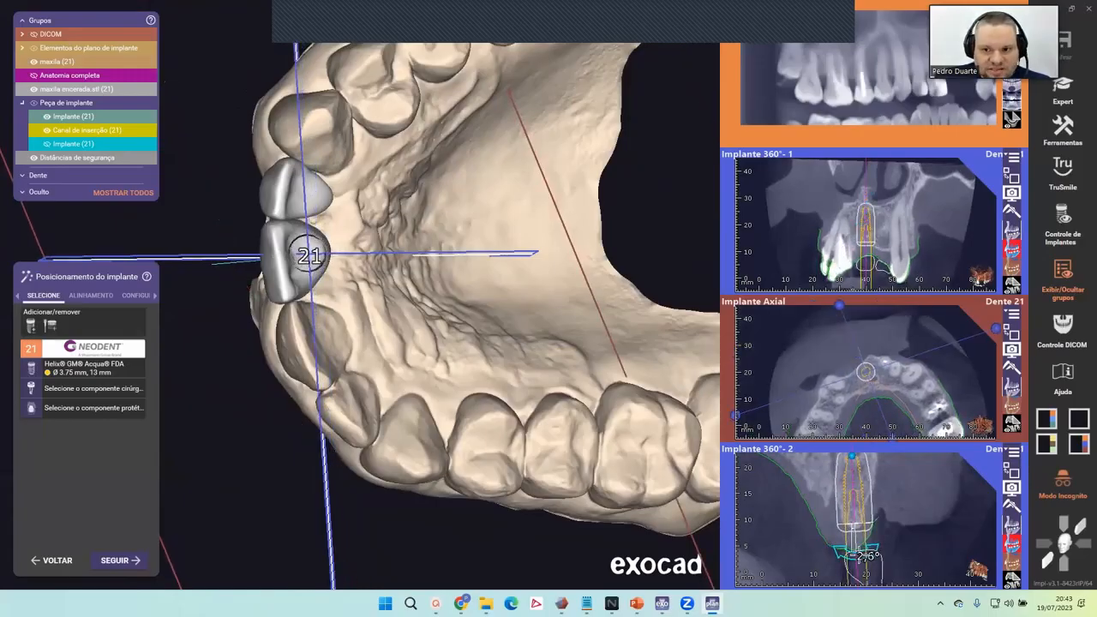
left_click_drag(865, 554, 865, 553)
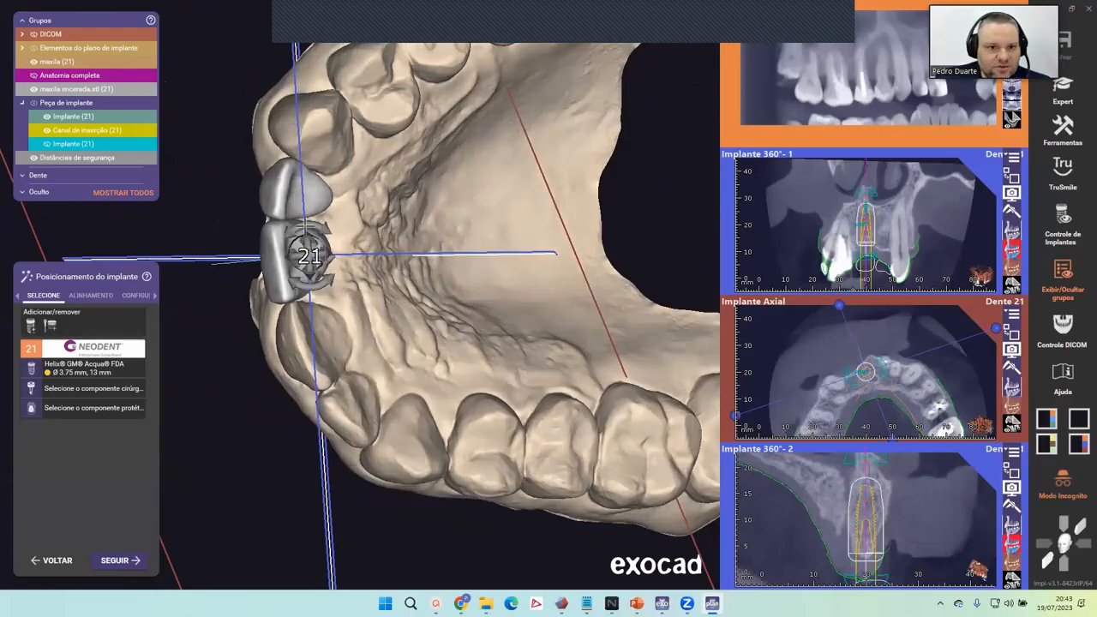
Step: Check the insertion channel from the front in 3D and fine-tune the implant's mesiodistal tilt and position between the neighbouring roots
right_click_drag(428, 291, 388, 321)
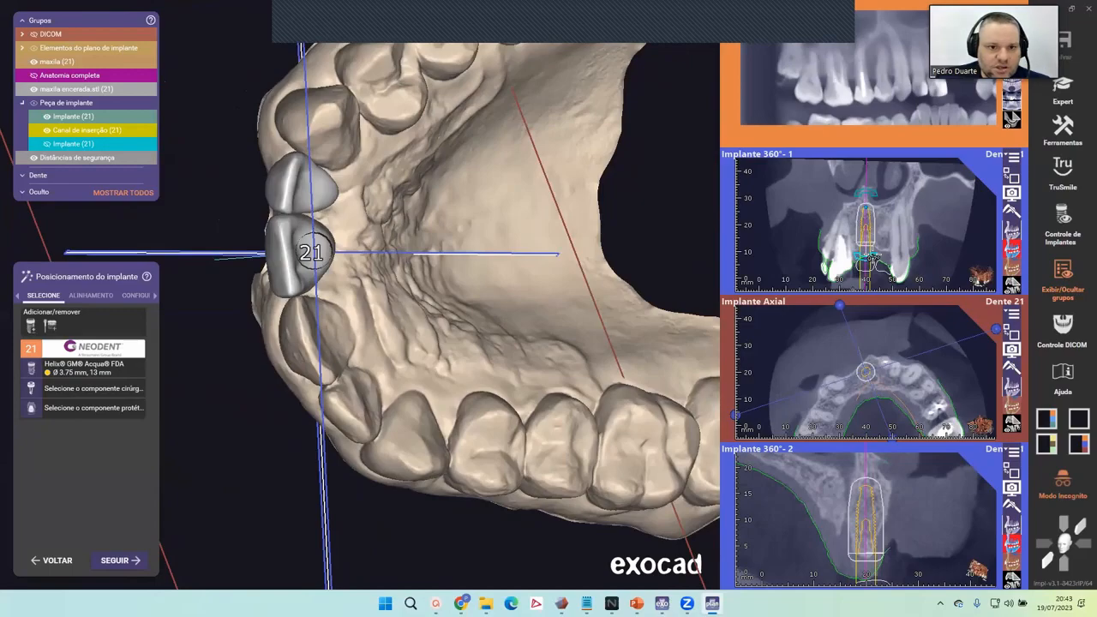
right_click_drag(514, 282, 520, 161)
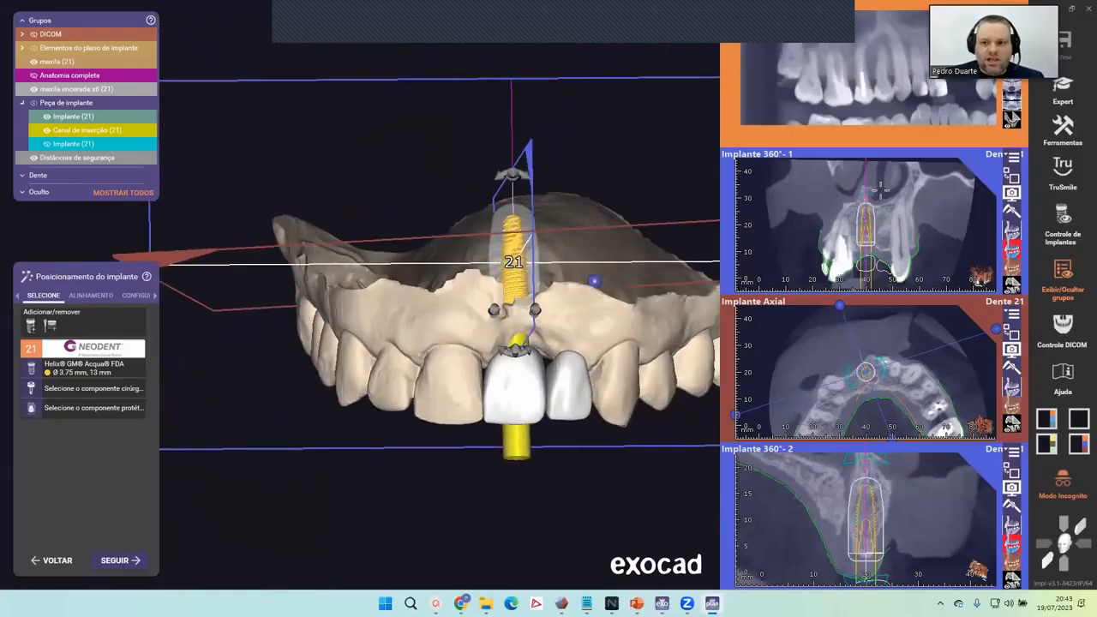
right_click_drag(602, 337, 521, 142)
scroll(501, 141, "up", 2)
right_click_drag(519, 136, 520, 137)
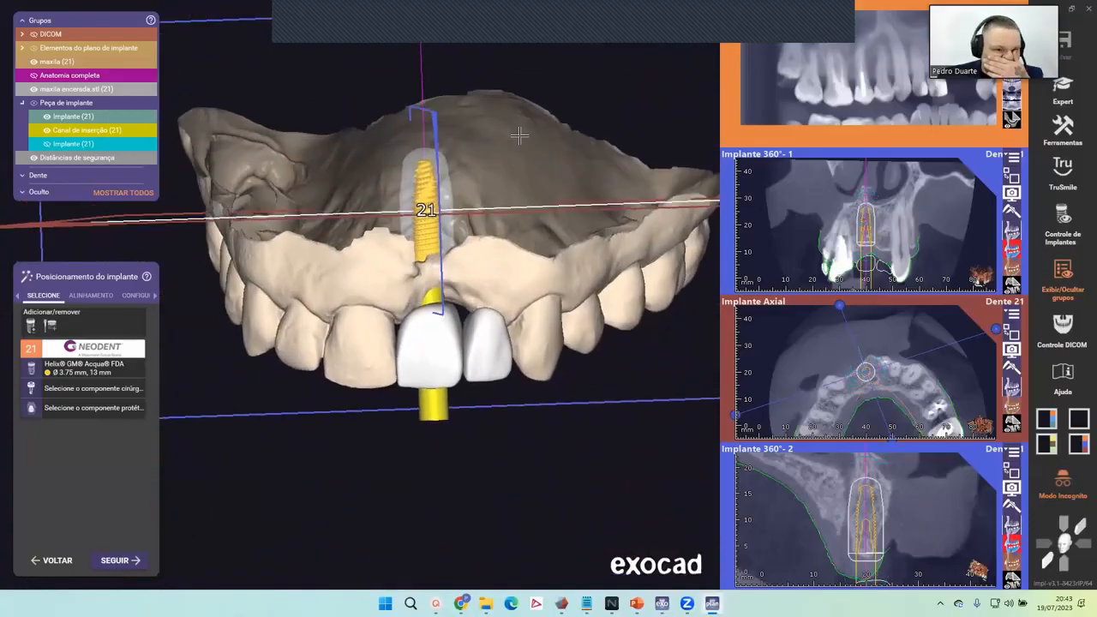
right_click_drag(528, 310, 529, 308)
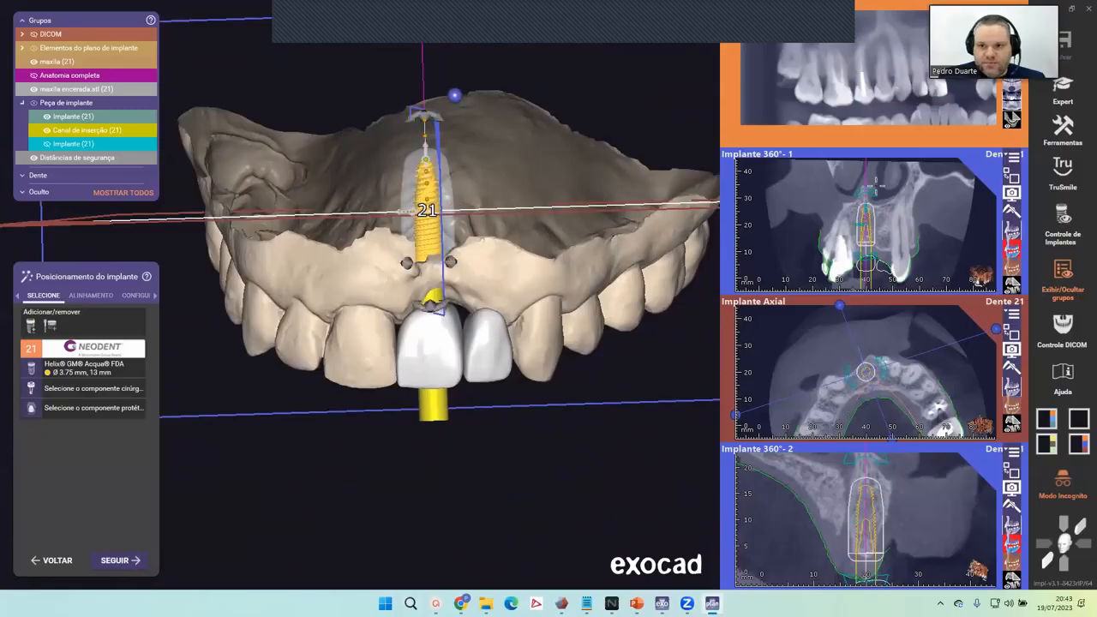
scroll(880, 206, "up", 2)
scroll(881, 205, "down", 1)
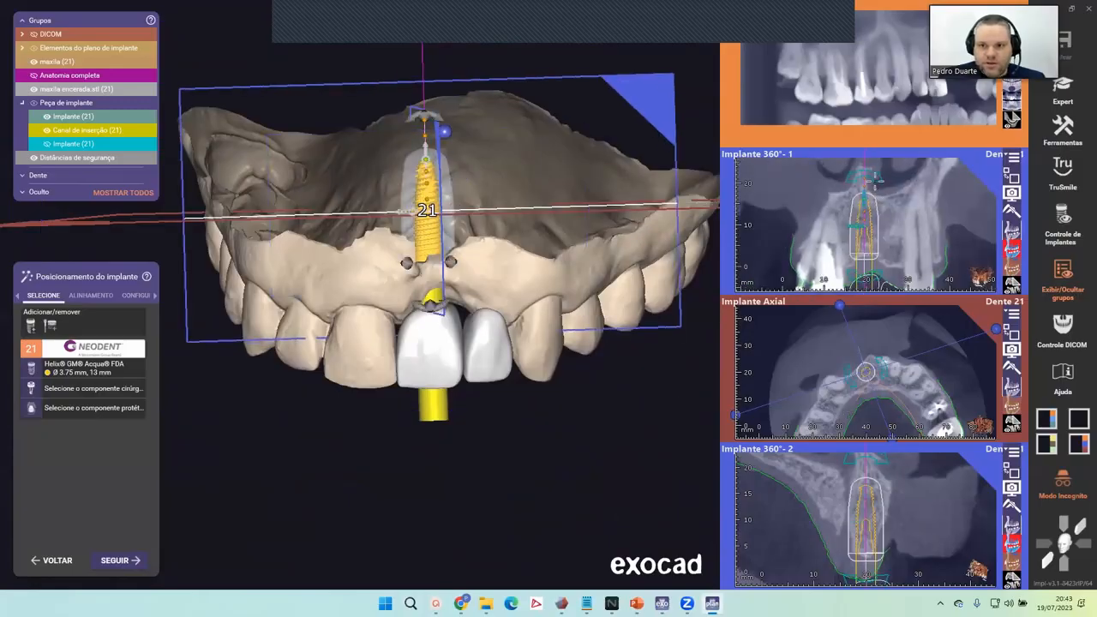
left_click_drag(869, 176, 872, 178)
left_click_drag(871, 217, 866, 222)
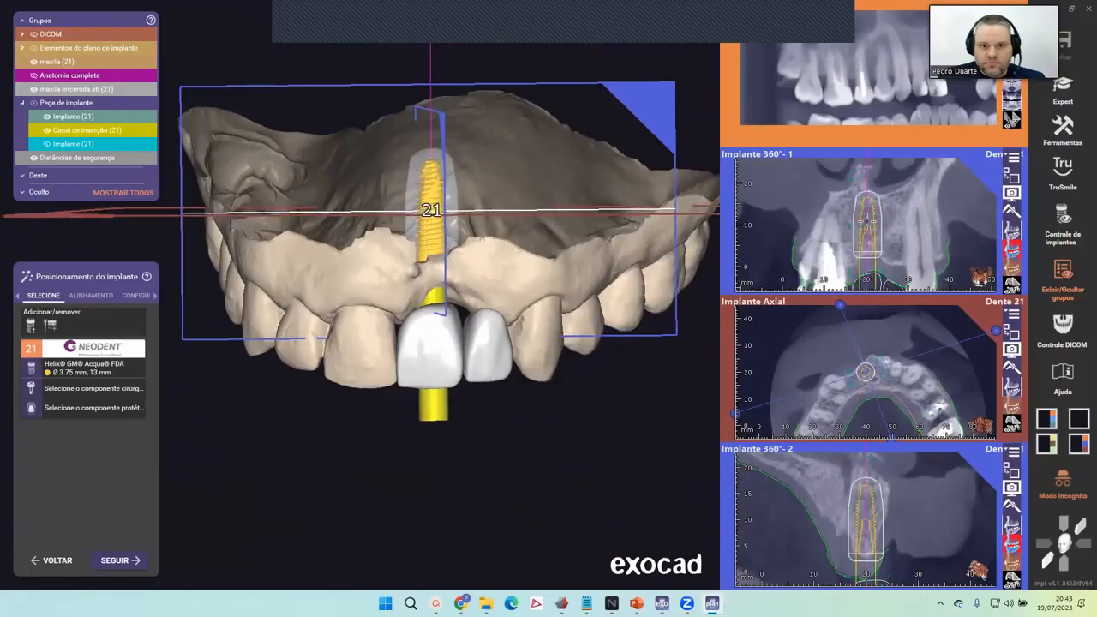
Step: Enlarge the Implante 360°- 1 cross-section, turn it to the buccopalatal slice and fine-tune the implant's tilt against bone and crown
left_click(1012, 177)
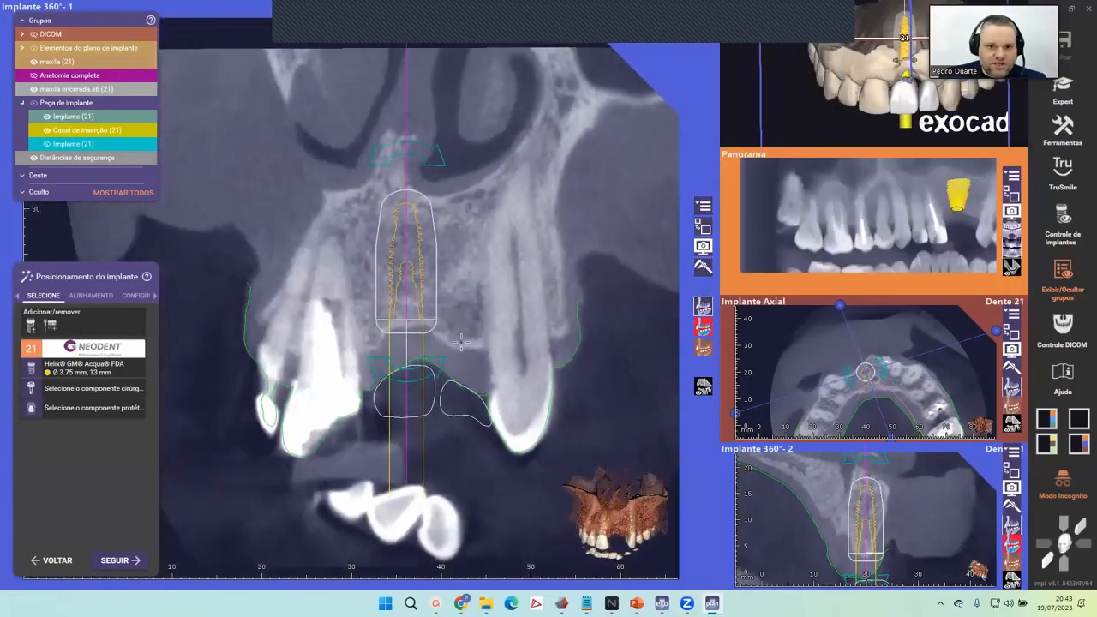
mouse_move(420, 318)
right_mouse_down()
mouse_move(490, 317)
mouse_move(317, 315)
mouse_move(327, 317)
right_mouse_up()
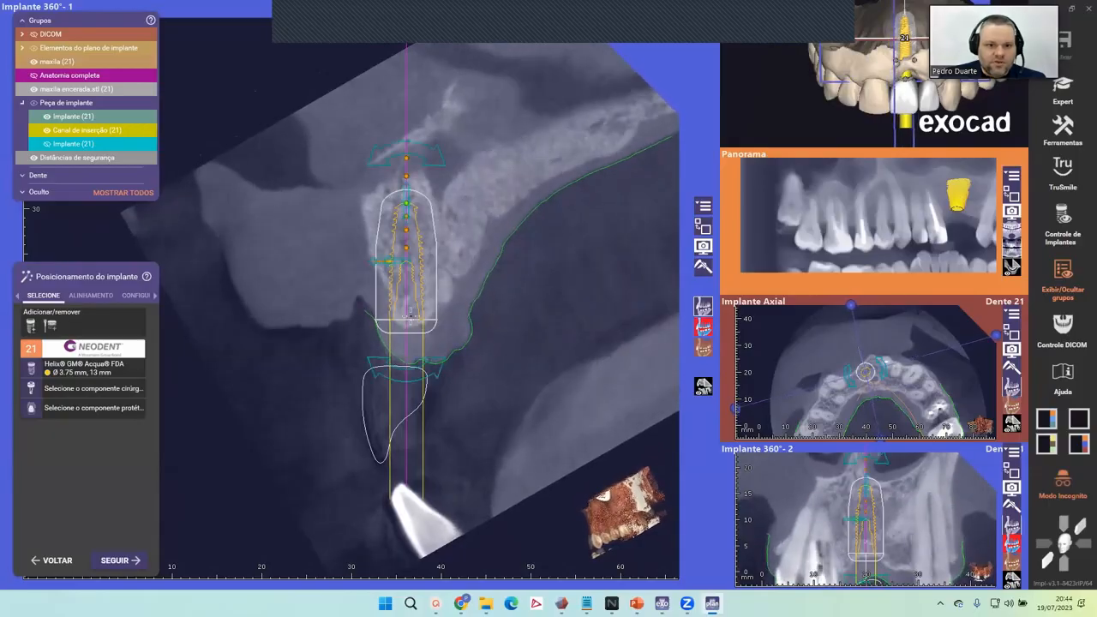
scroll(334, 318, "up", 3)
middle_click_drag(487, 308, 453, 311)
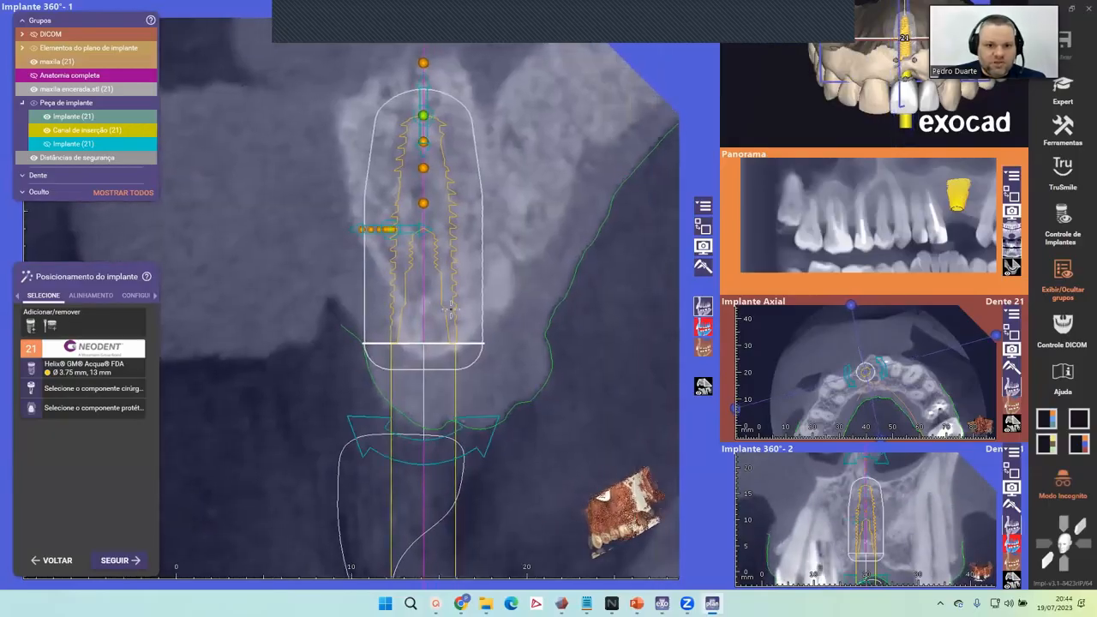
left_click_drag(392, 97, 406, 93)
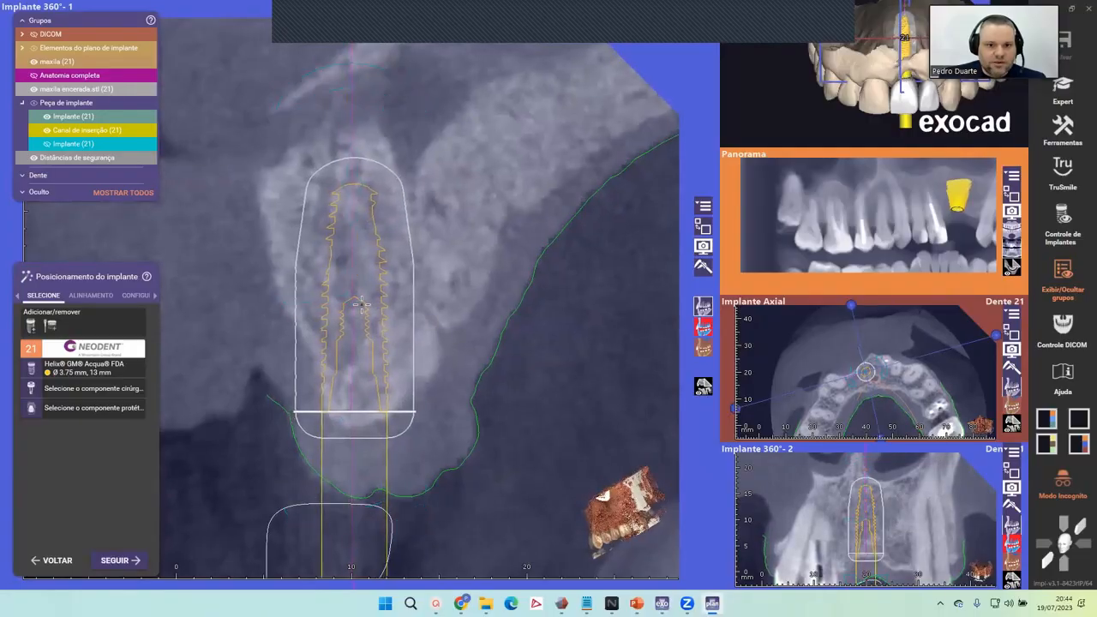
scroll(458, 416, "down", 2)
middle_click_drag(457, 416, 490, 366)
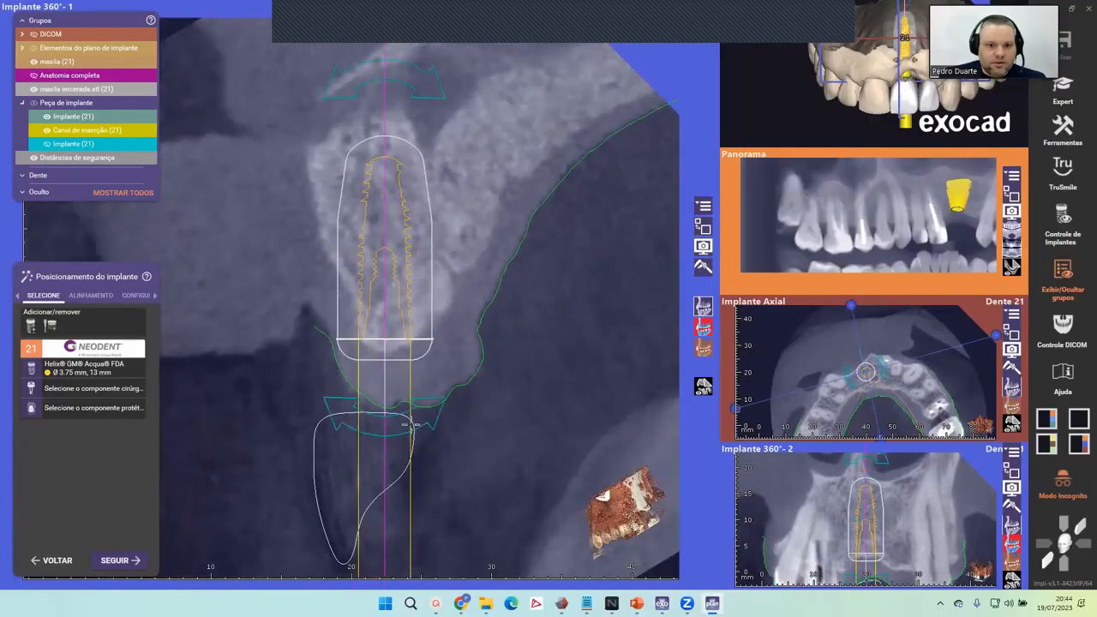
left_click_drag(414, 423, 434, 411)
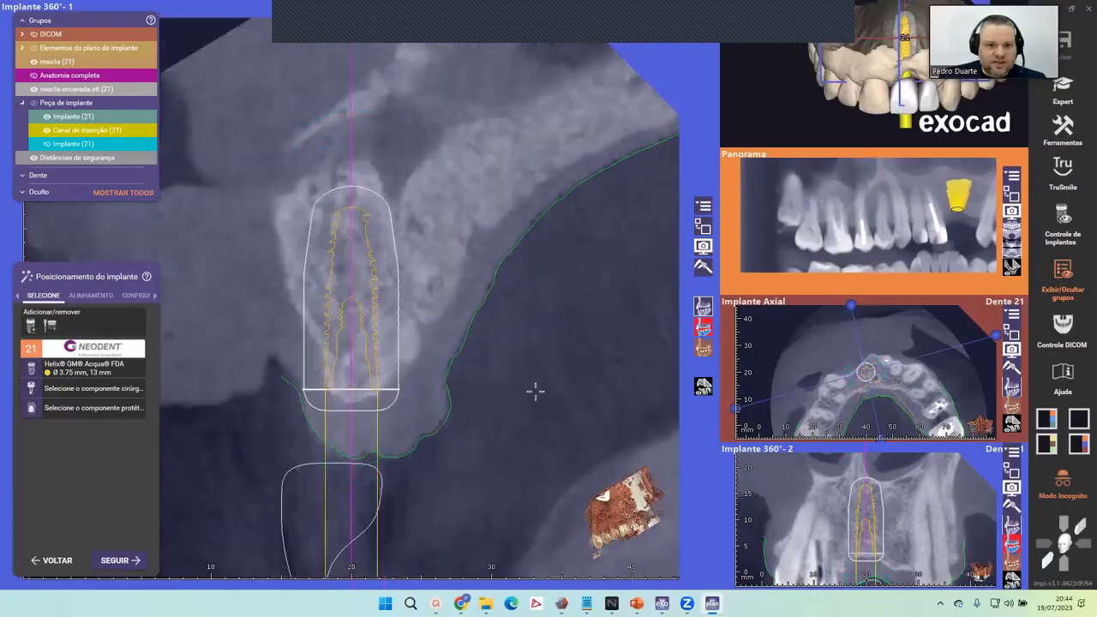
Step: Rotate the enlarged cross-section around the implant axis to examine the surrounding bone, finishing on the slice through the neighbouring teeth
scroll(534, 391, "down", 3)
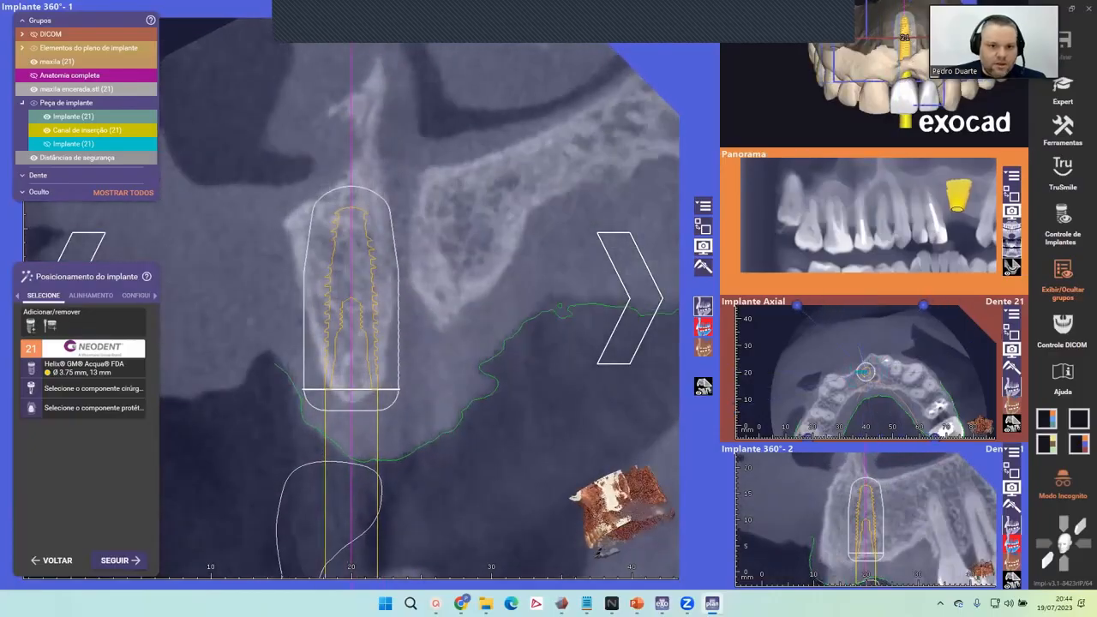
scroll(535, 390, "down", 5)
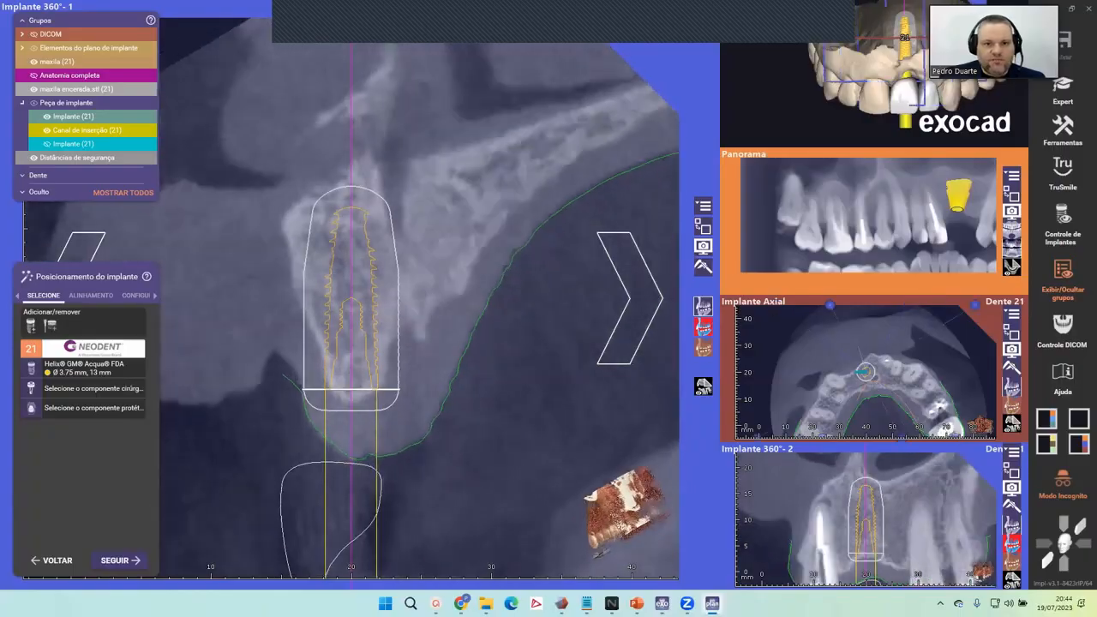
scroll(524, 426, "down", 6)
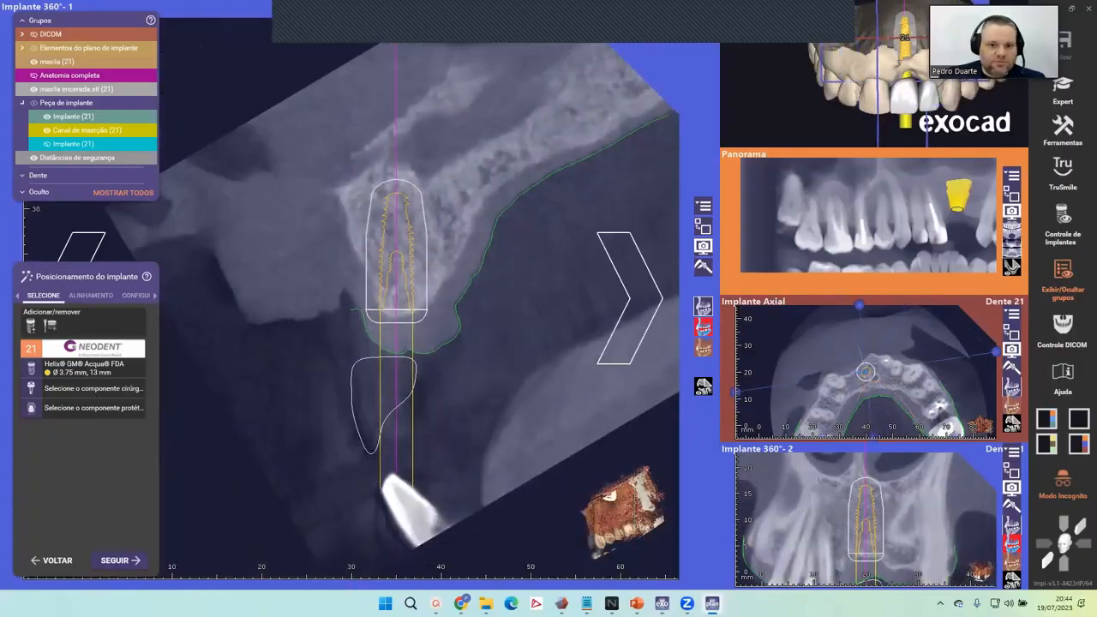
scroll(524, 426, "down", 6)
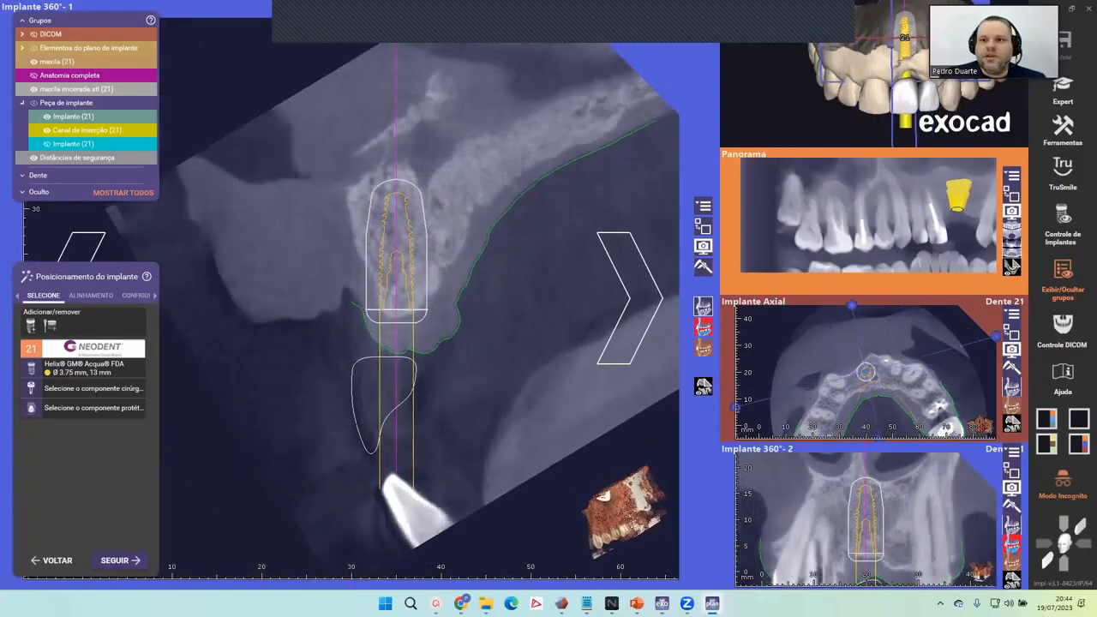
scroll(494, 392, "down", 2)
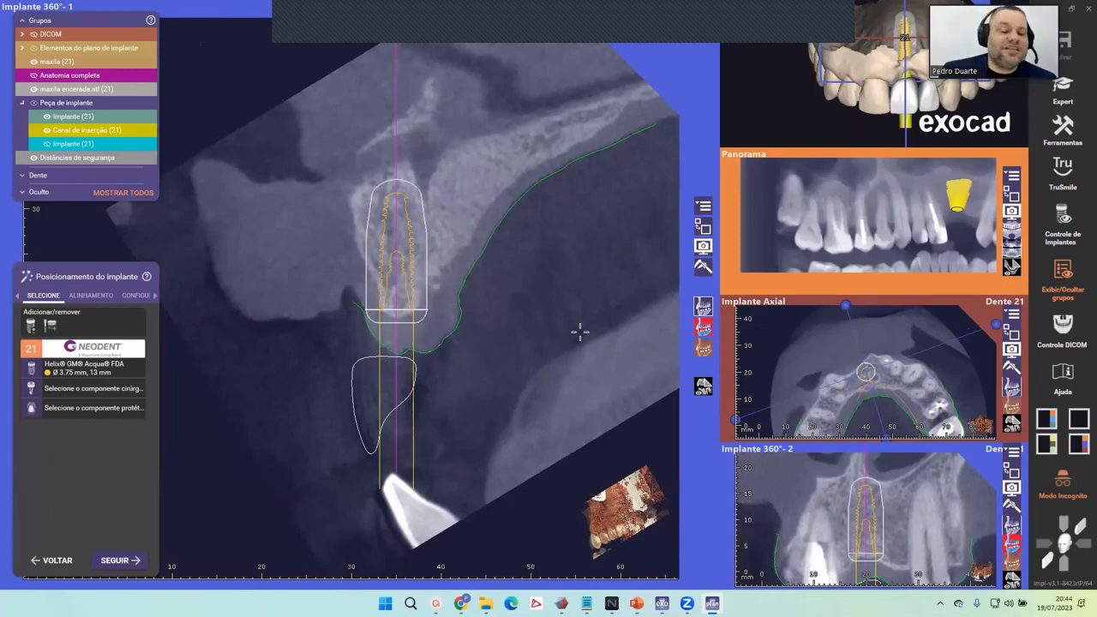
left_click_drag(580, 331, 543, 266)
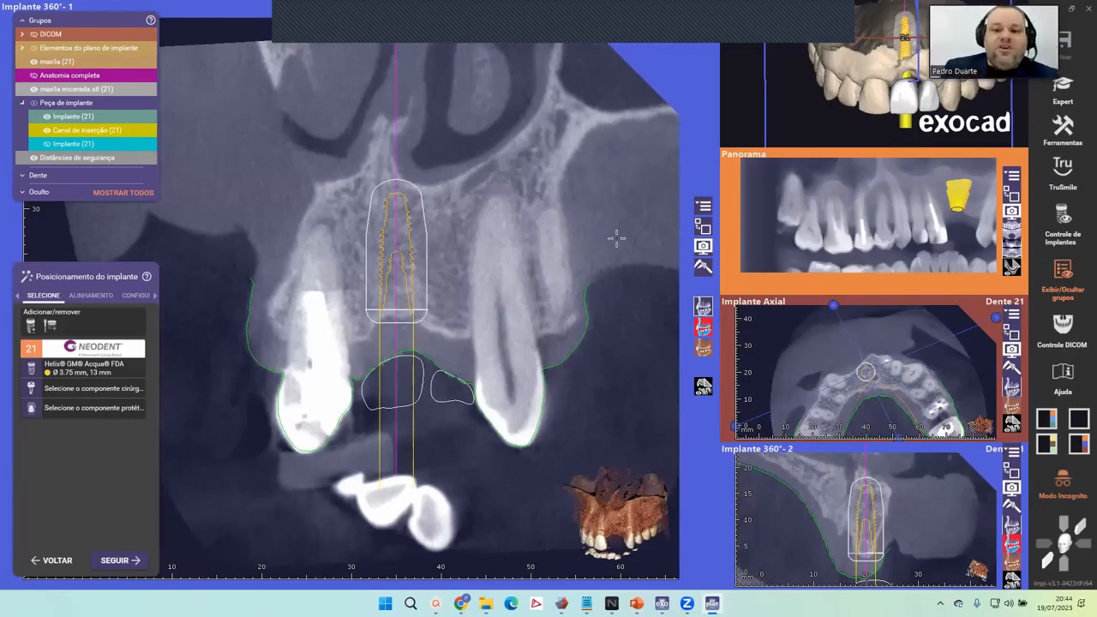
Step: Measure the distance from the implant's safety outline to the neighbouring root beyond the waxed lateral incisor
left_click(702, 267)
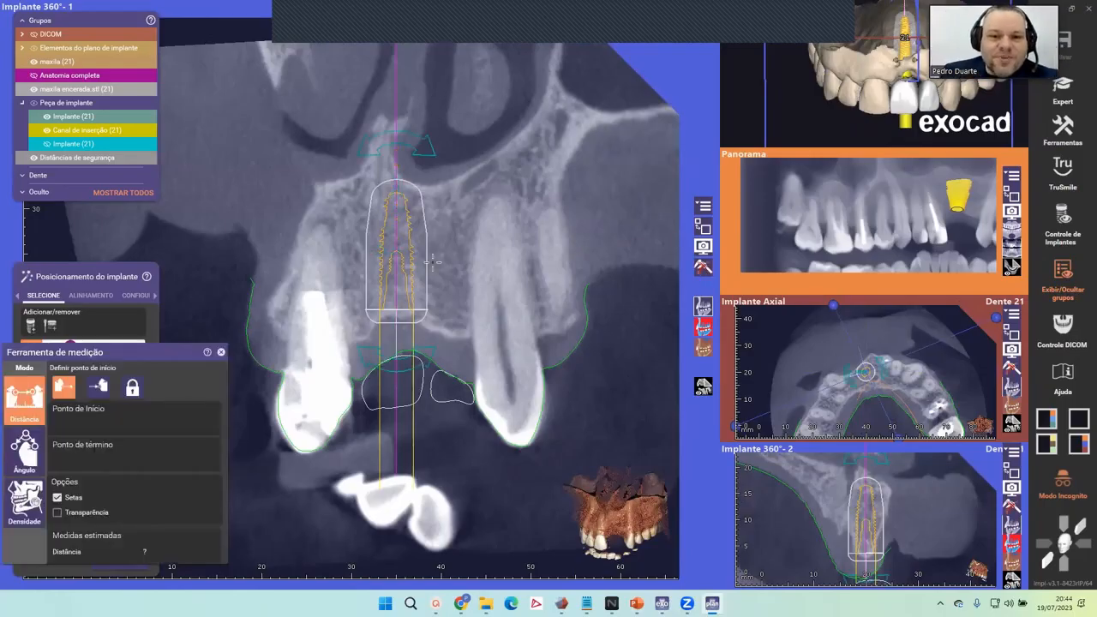
scroll(429, 261, "up", 2)
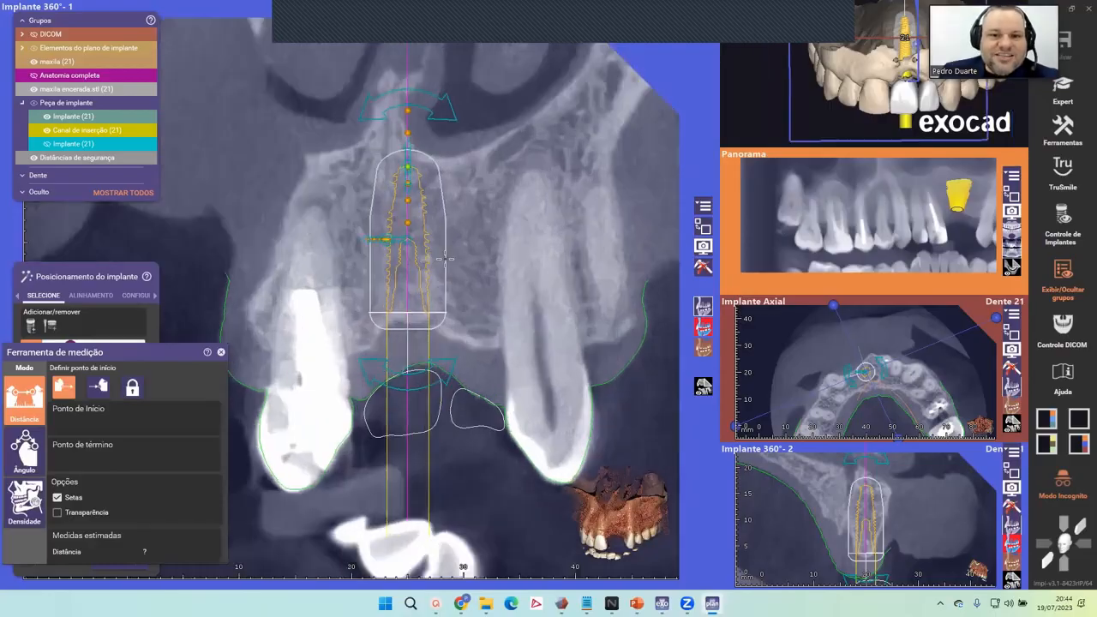
left_click(443, 259)
middle_click_drag(498, 243, 444, 302)
left_click(443, 316)
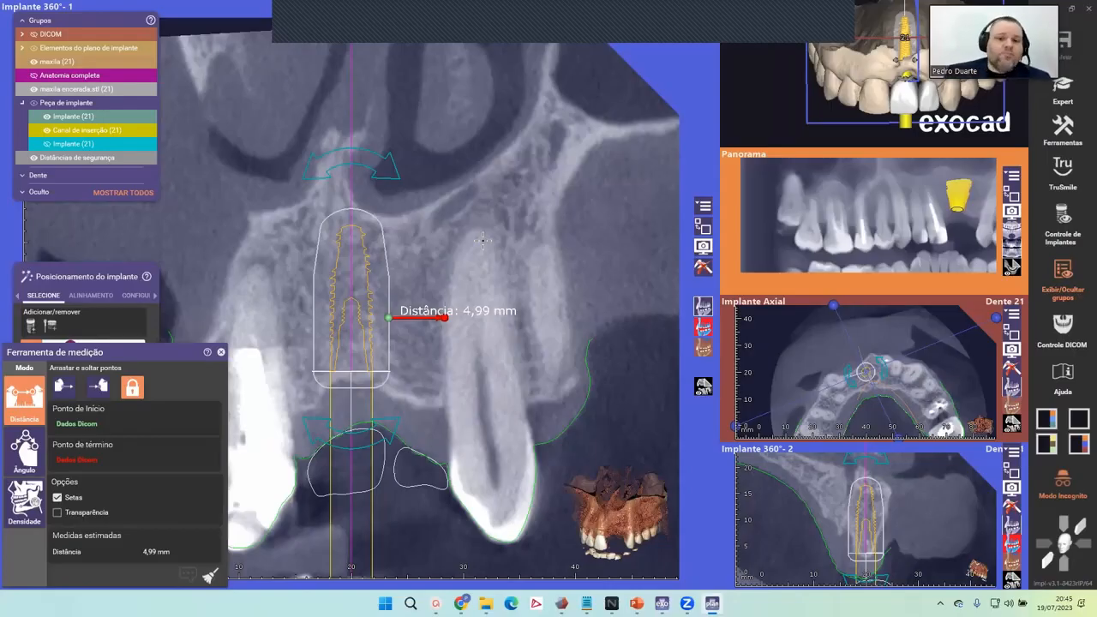
Step: Readjust the measurement's end point on the edge of the neighbouring root and close the measurement tool
mouse_move(382, 319)
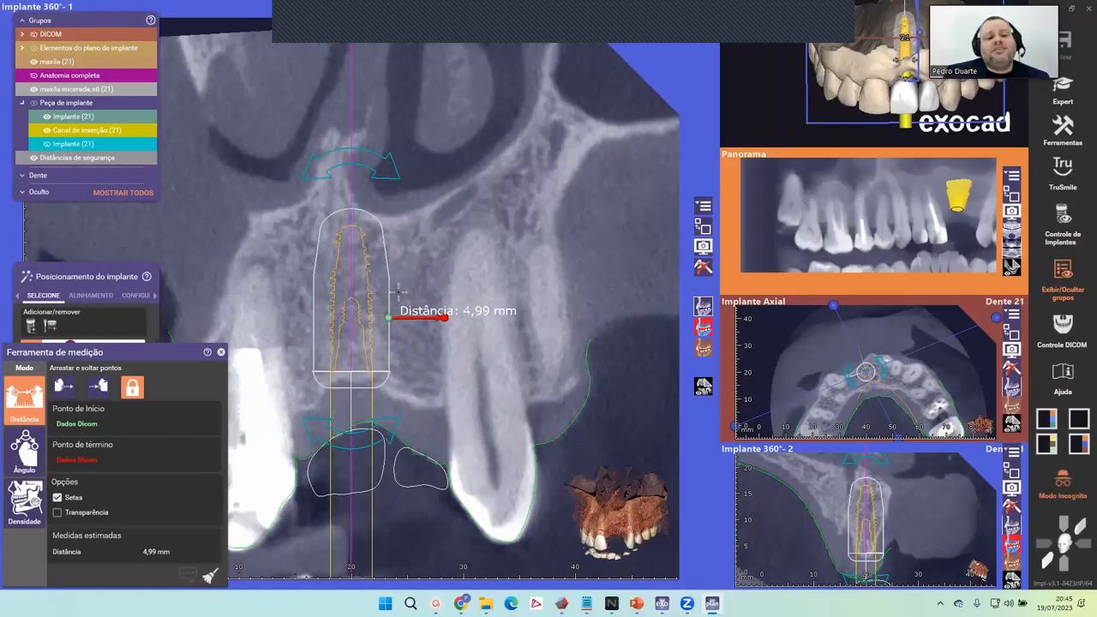
mouse_move(390, 291)
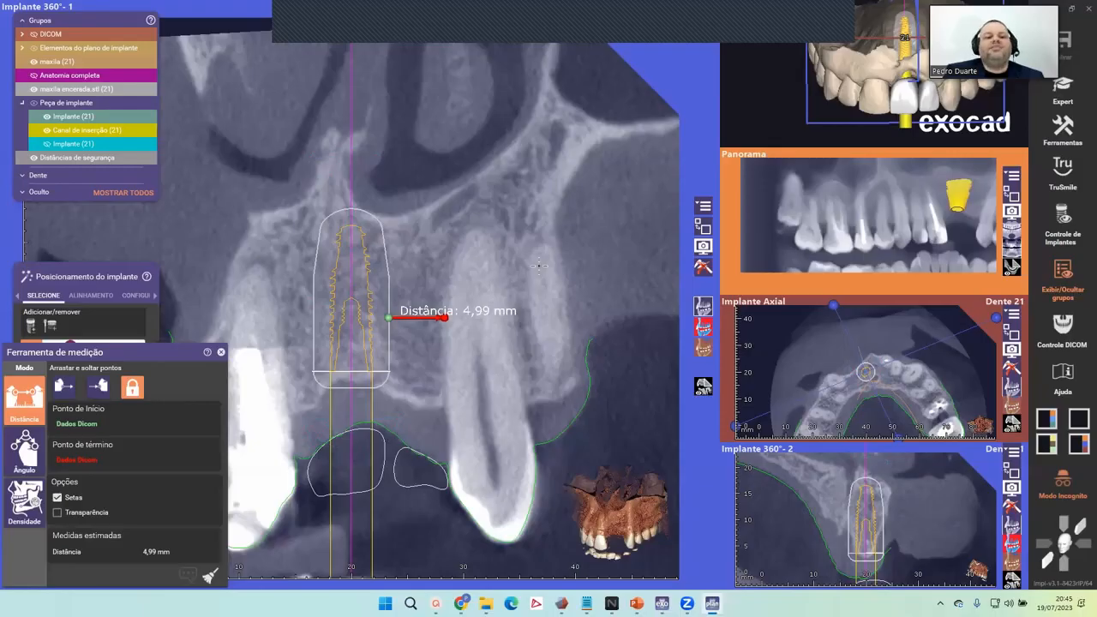
mouse_move(360, 272)
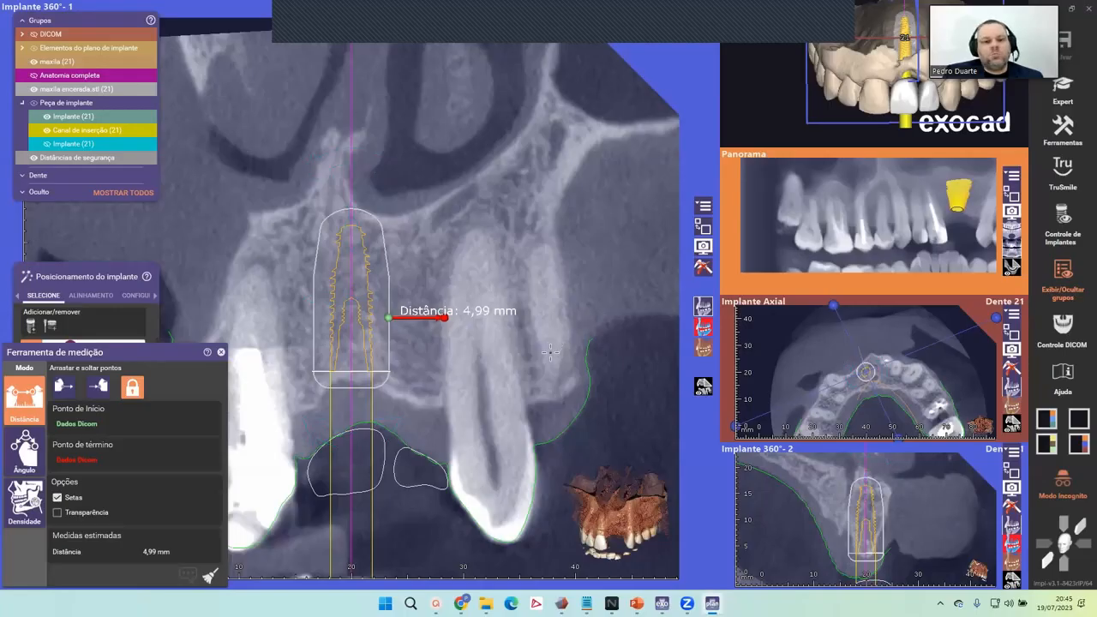
mouse_move(460, 336)
left_click_drag(444, 319, 443, 319)
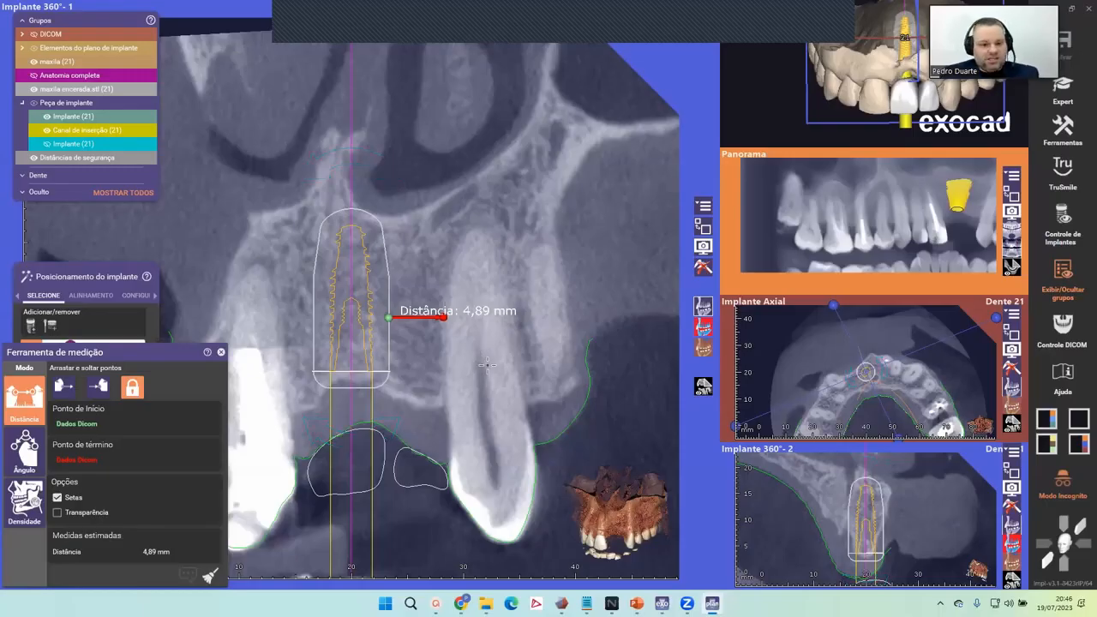
left_click(444, 316)
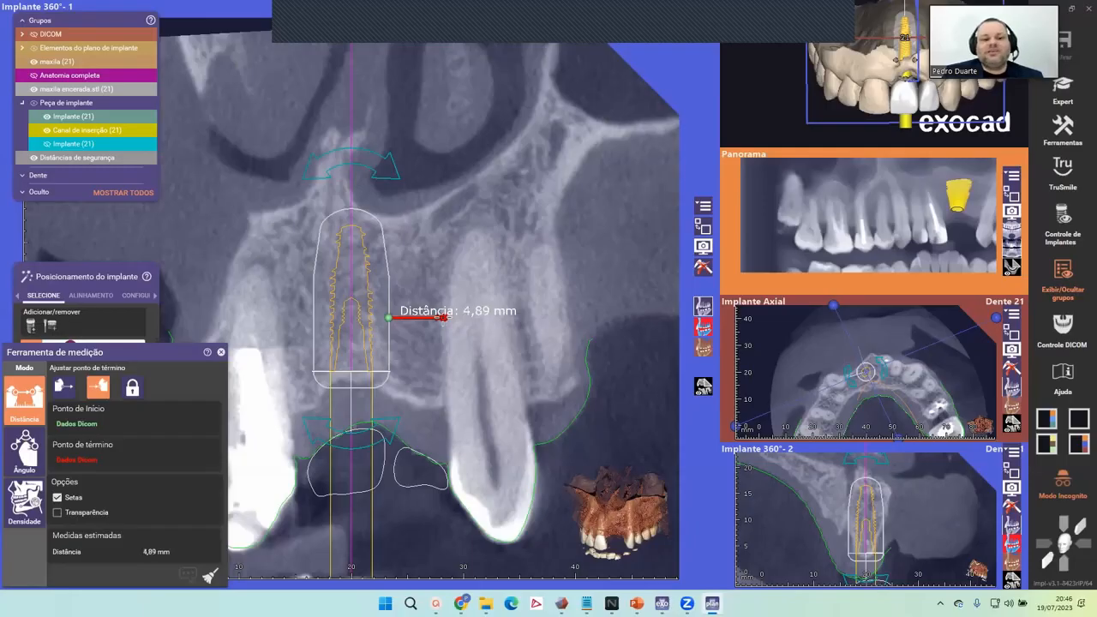
left_click(445, 317)
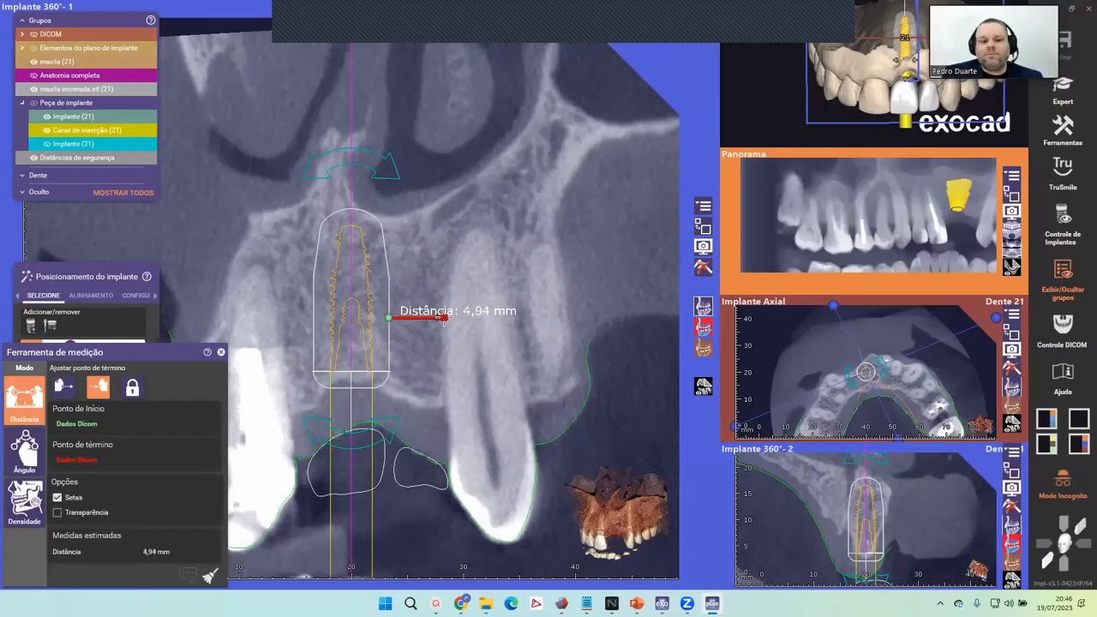
left_click(220, 353)
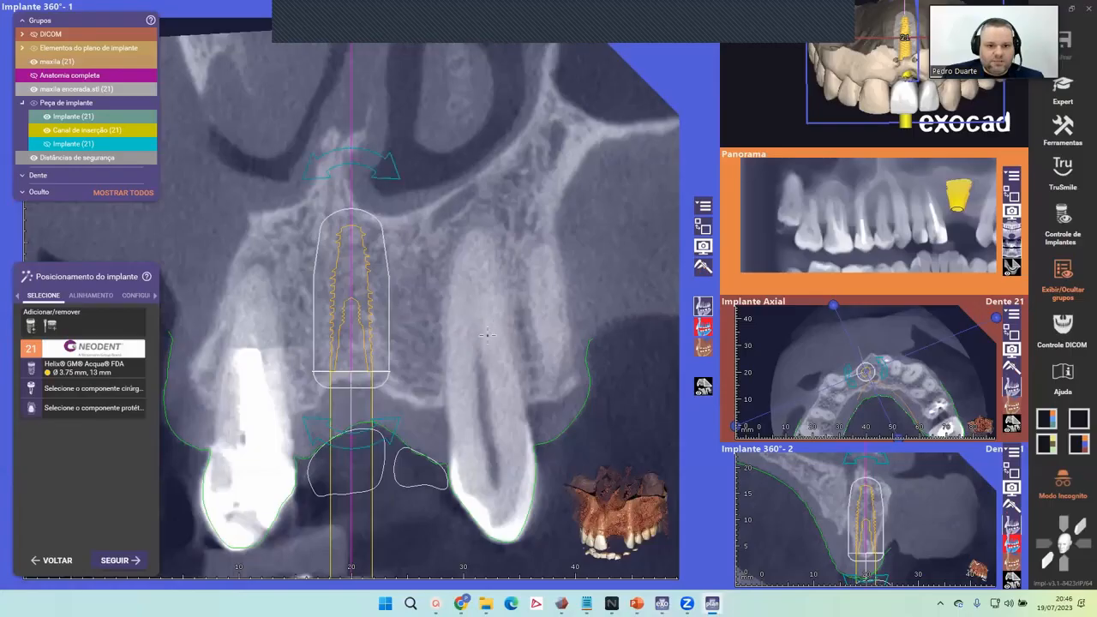
Step: Examine the implant platform up close between the neighbouring teeth, then in the buccopalatal slice with the crown outline
middle_click_drag(467, 371, 511, 335)
scroll(512, 366, "up", 3)
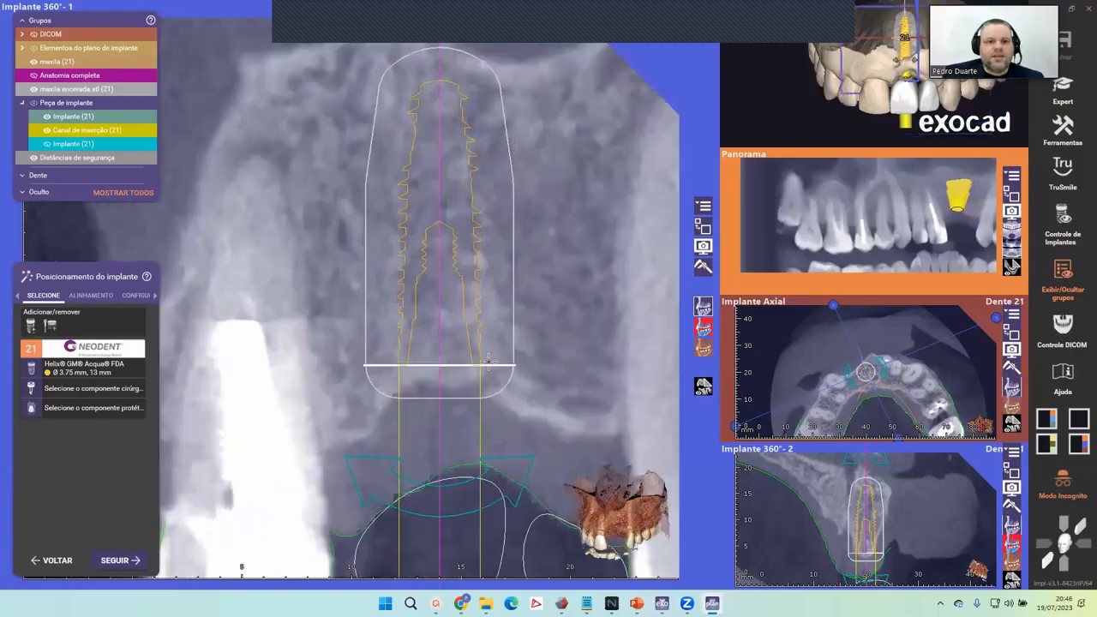
scroll(523, 364, "down", 2)
right_click_drag(525, 364, 501, 366)
right_click_drag(301, 366, 531, 296)
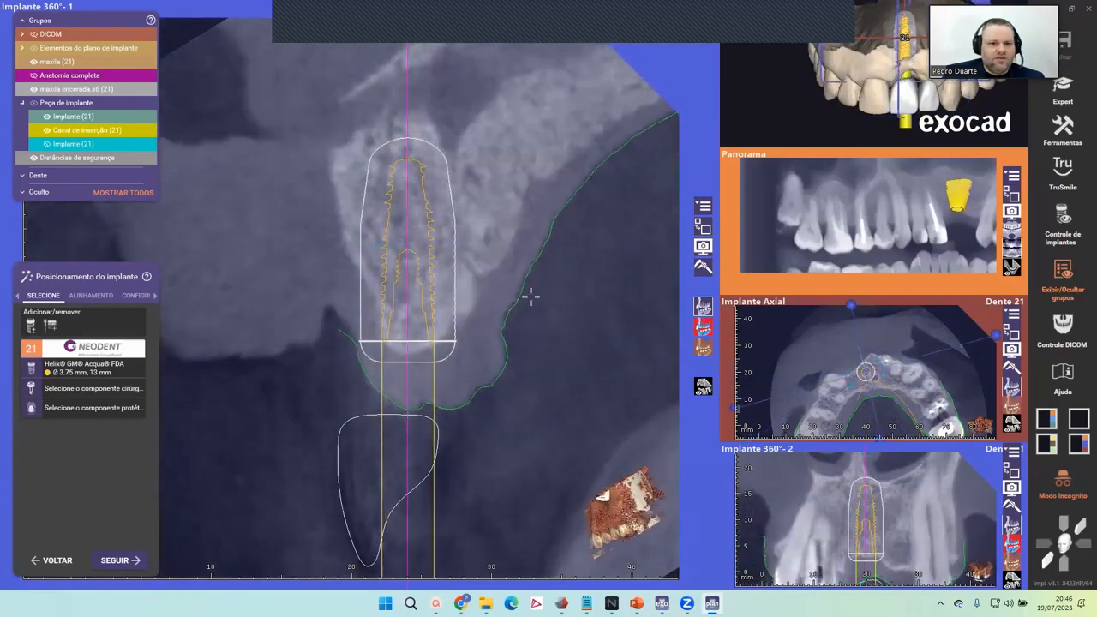
Step: Assign the EasyGuide Sleeves Ø 3.93 mm narrow sleeve with Bone Type III/IV and the GM Narrow/Regular EasyGuide Kit to implant 21, moving the sleeve editing window aside
mouse_move(551, 304)
middle_mouse_down()
mouse_move(550, 325)
mouse_move(547, 316)
middle_mouse_up()
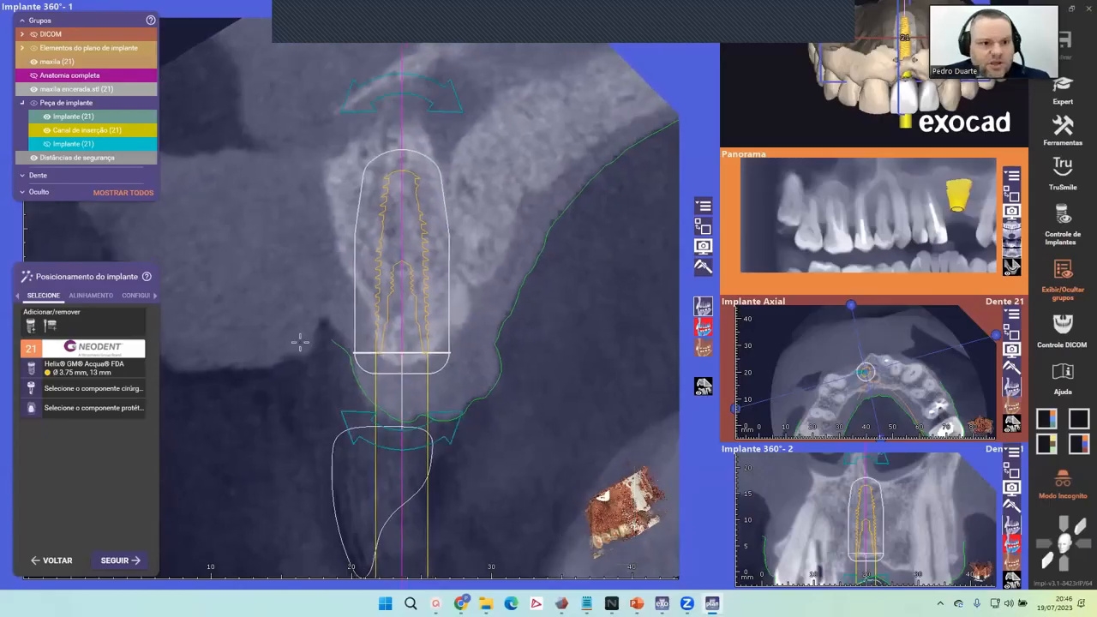
left_click(32, 388)
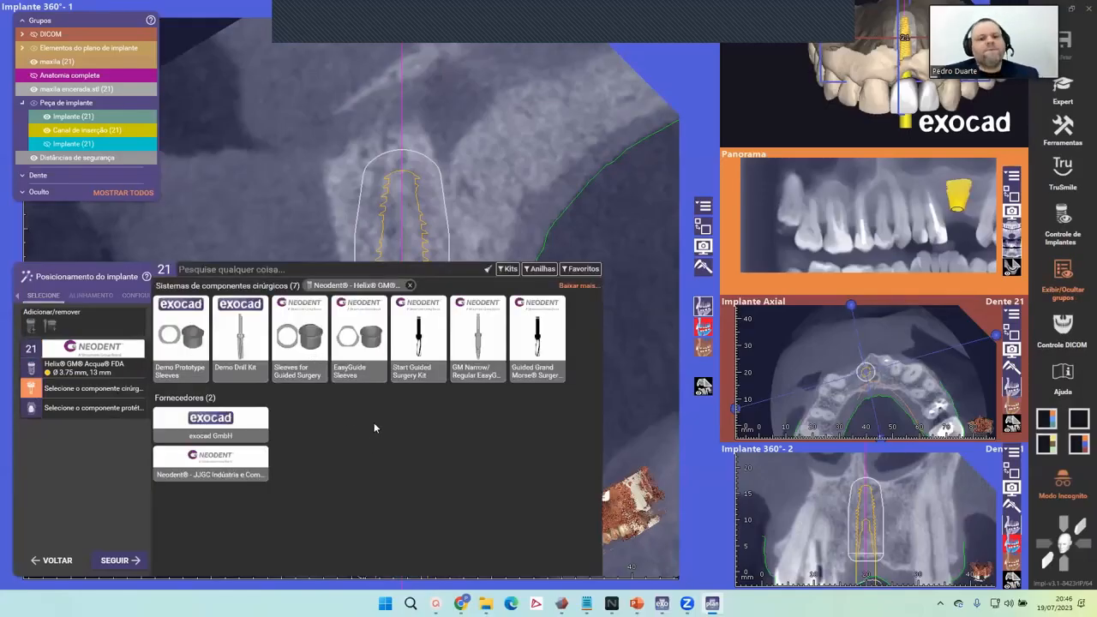
left_click(361, 341)
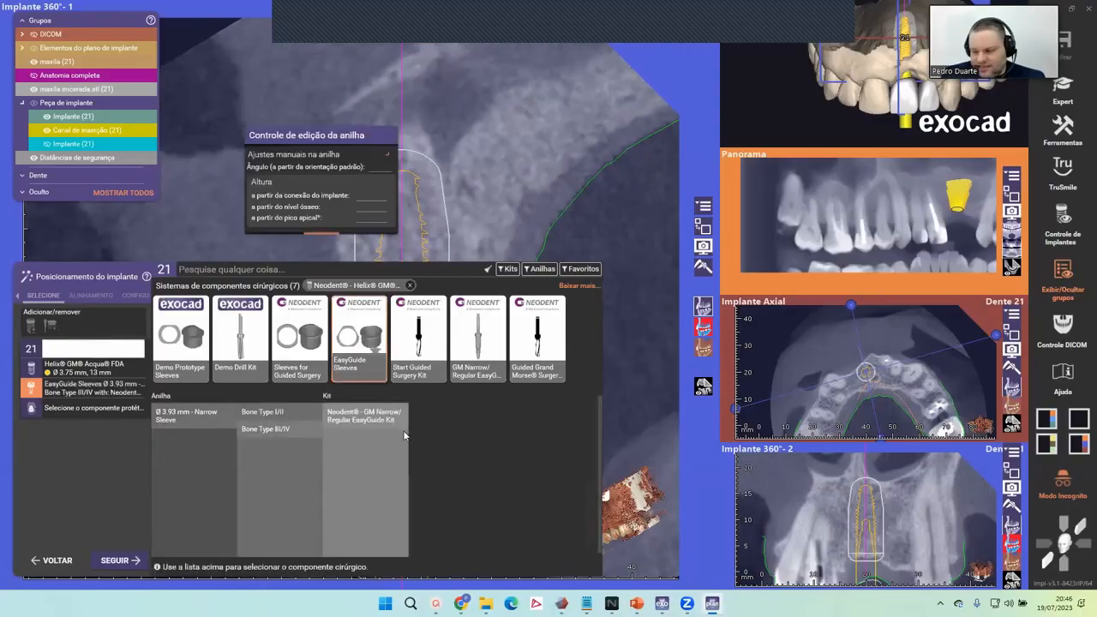
left_click(404, 435)
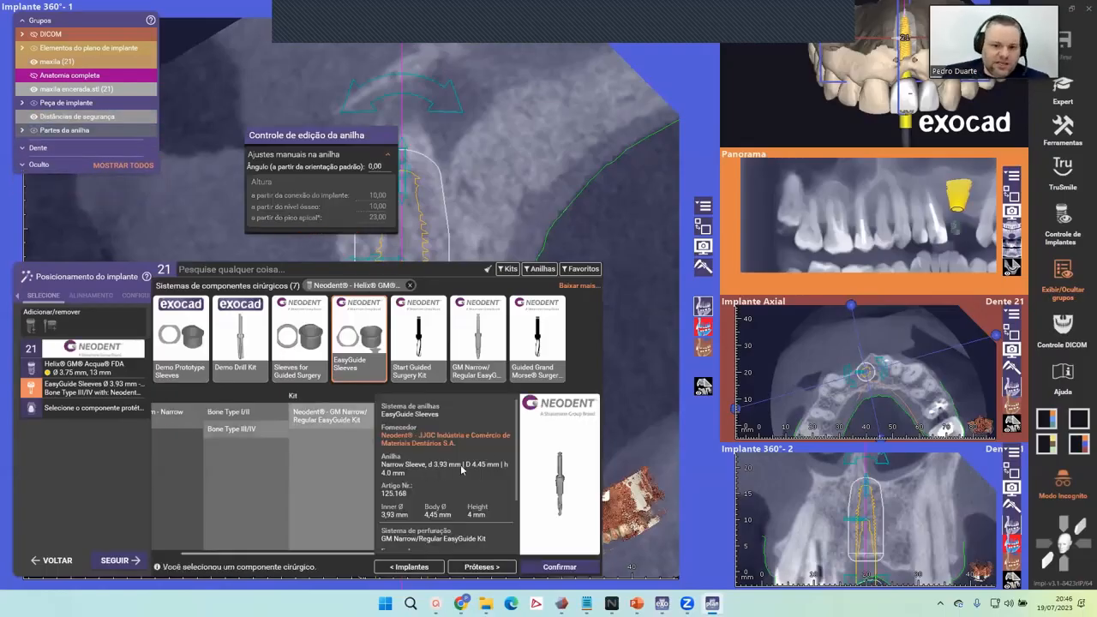
left_click(572, 569)
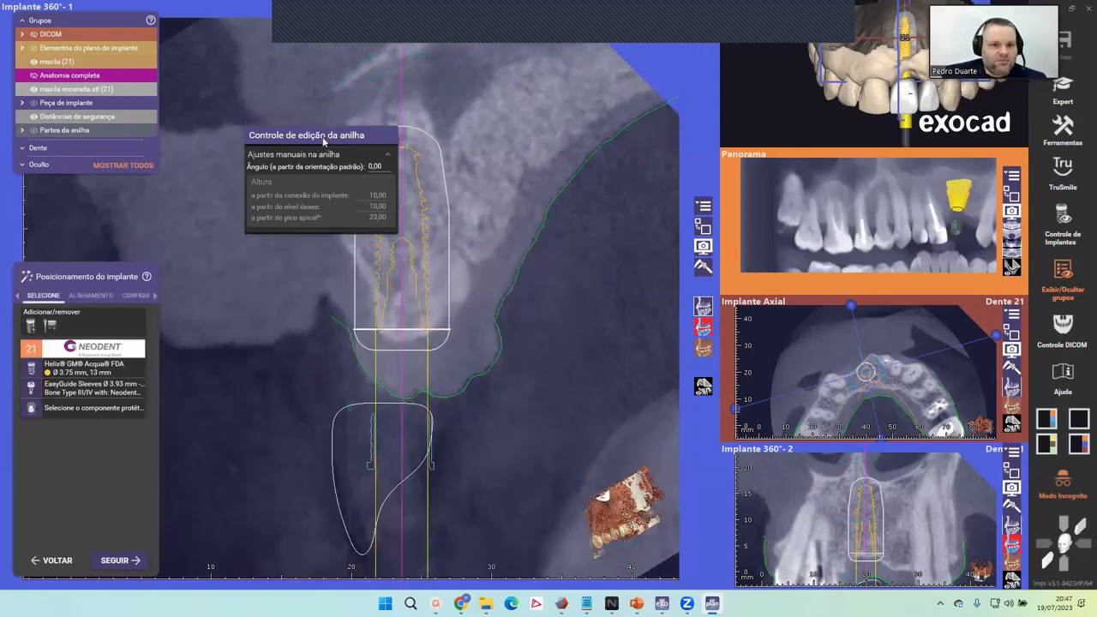
left_click_drag(317, 140, 6, 186)
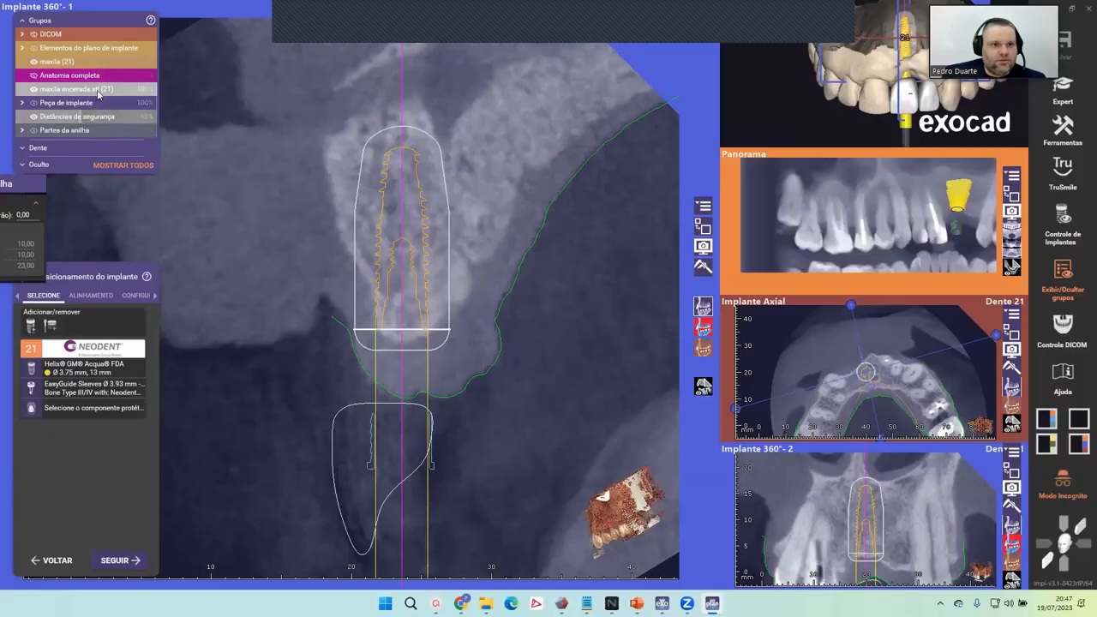
Step: Hide the waxed maxilla and the implant's insertion channel, keeping the implant and sleeve outlines in the cross-section
left_click_drag(85, 89, 3, 97)
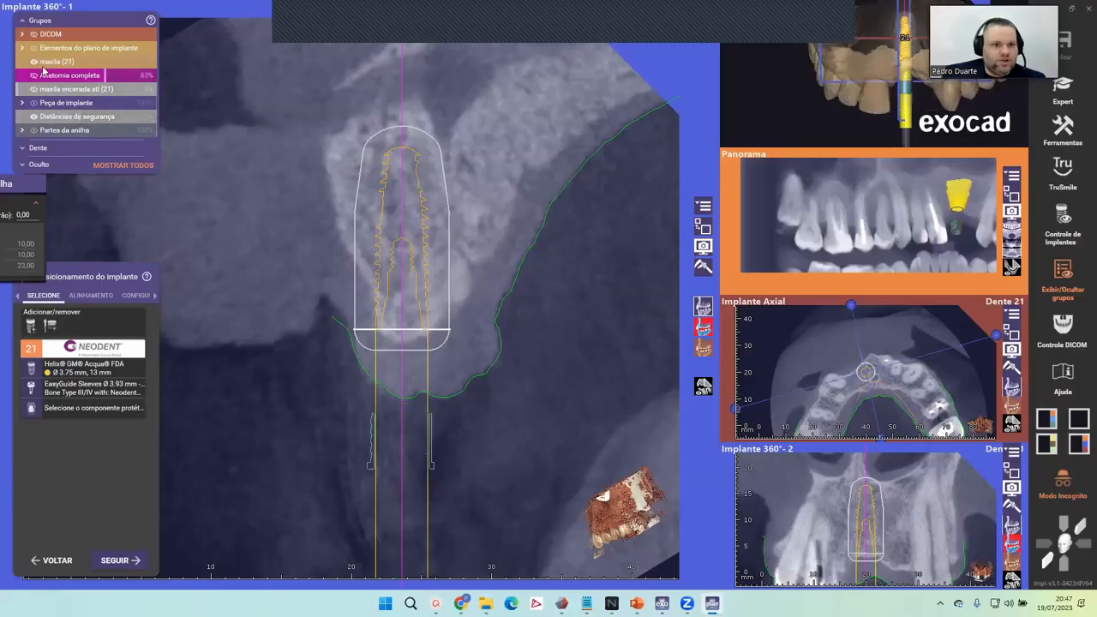
left_click(32, 90)
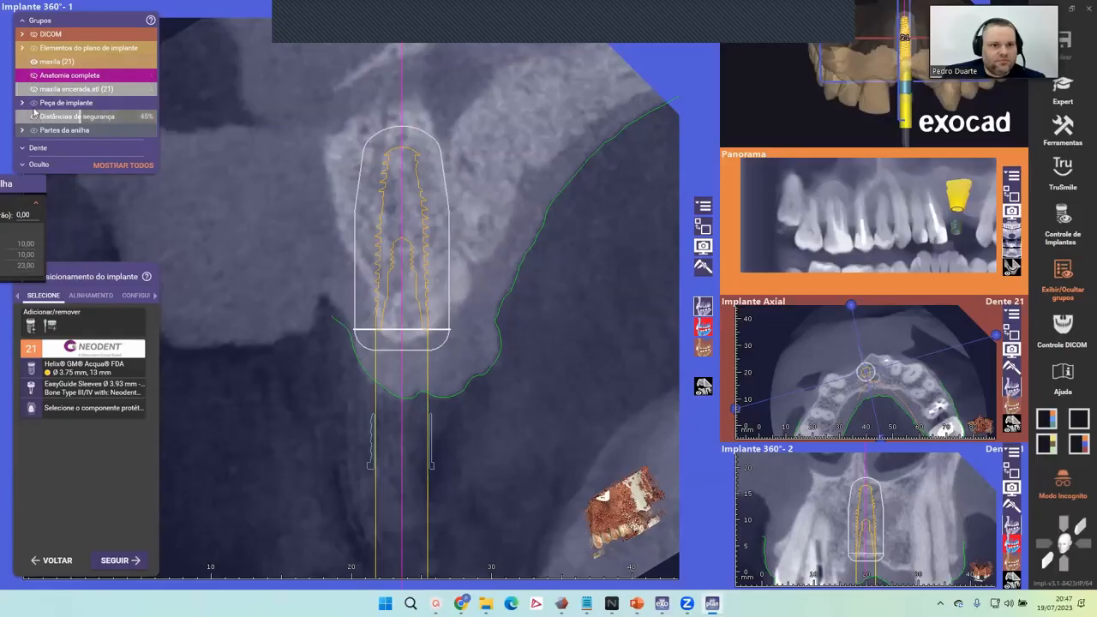
left_click(33, 103)
left_click(33, 104)
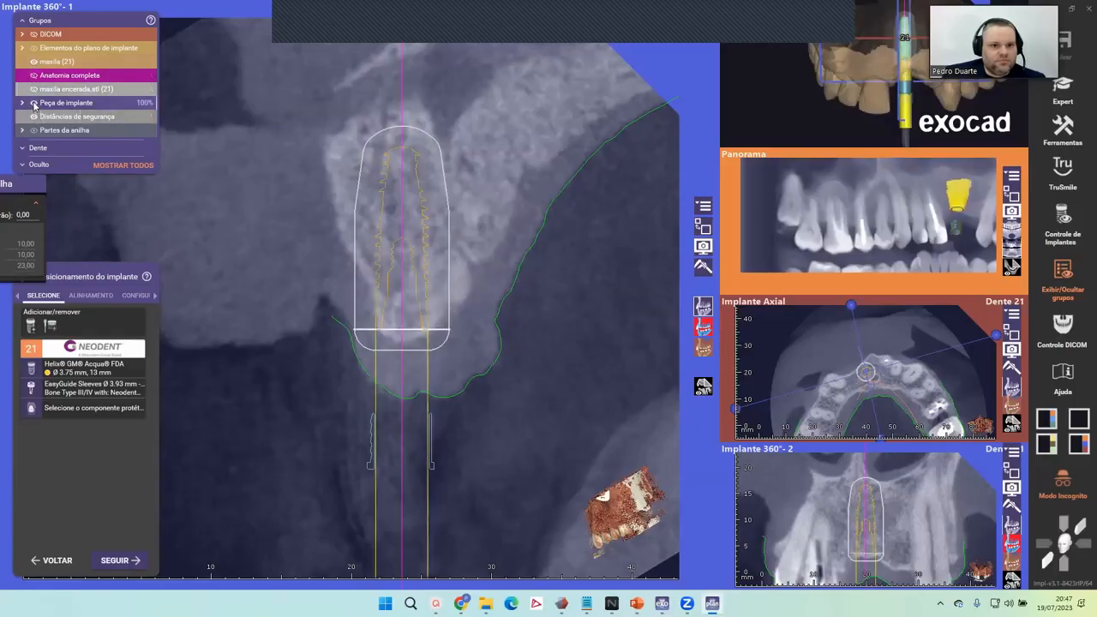
left_click(22, 103)
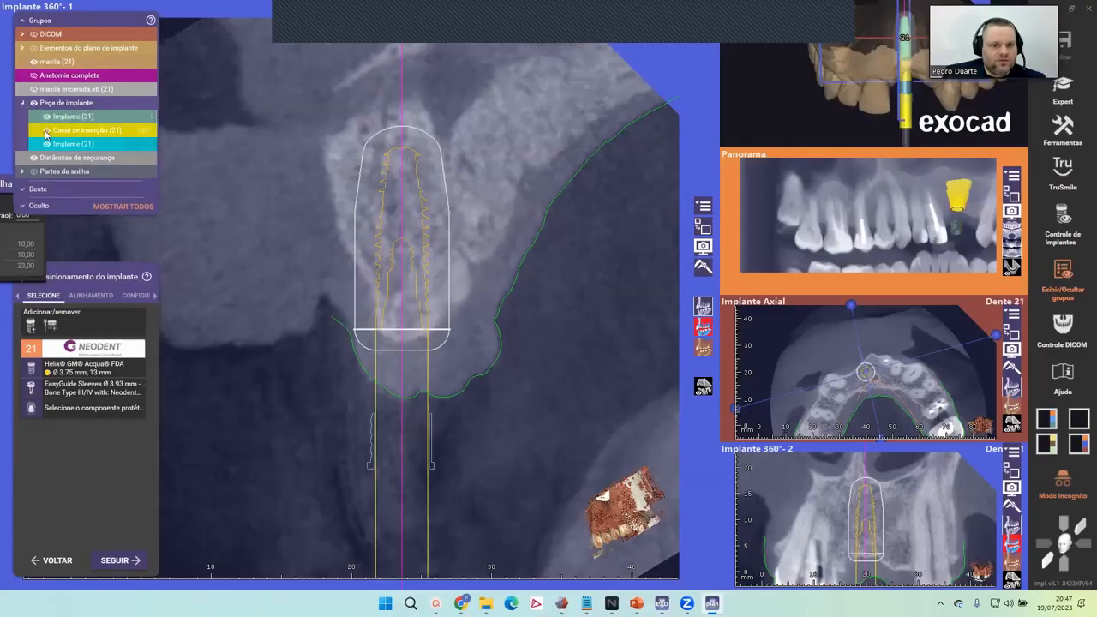
scroll(432, 433, "up", 3)
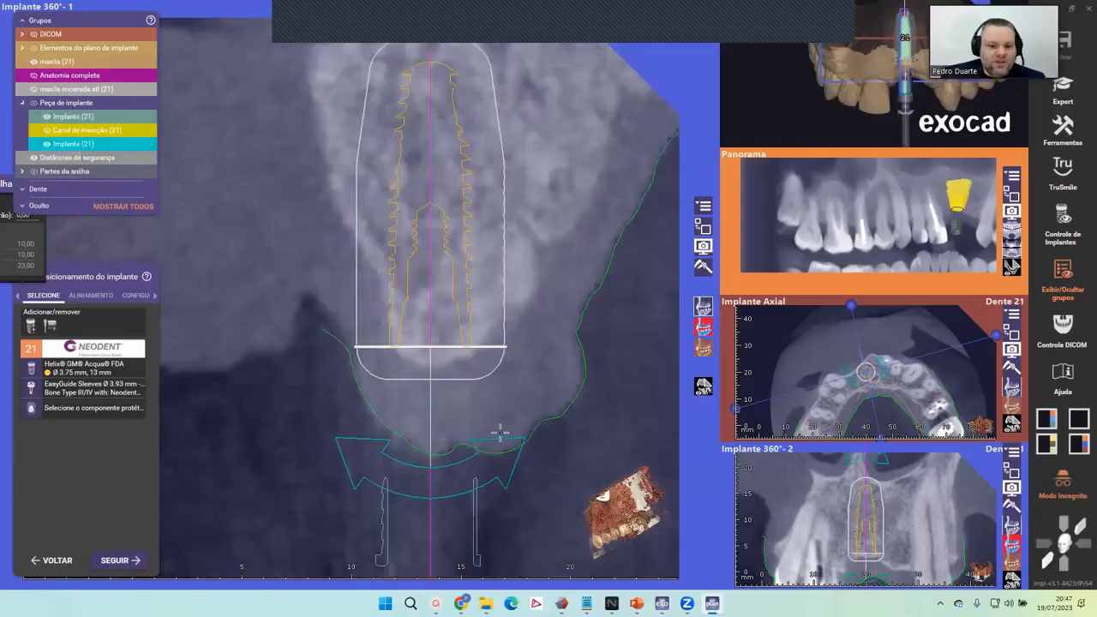
scroll(500, 433, "down", 1)
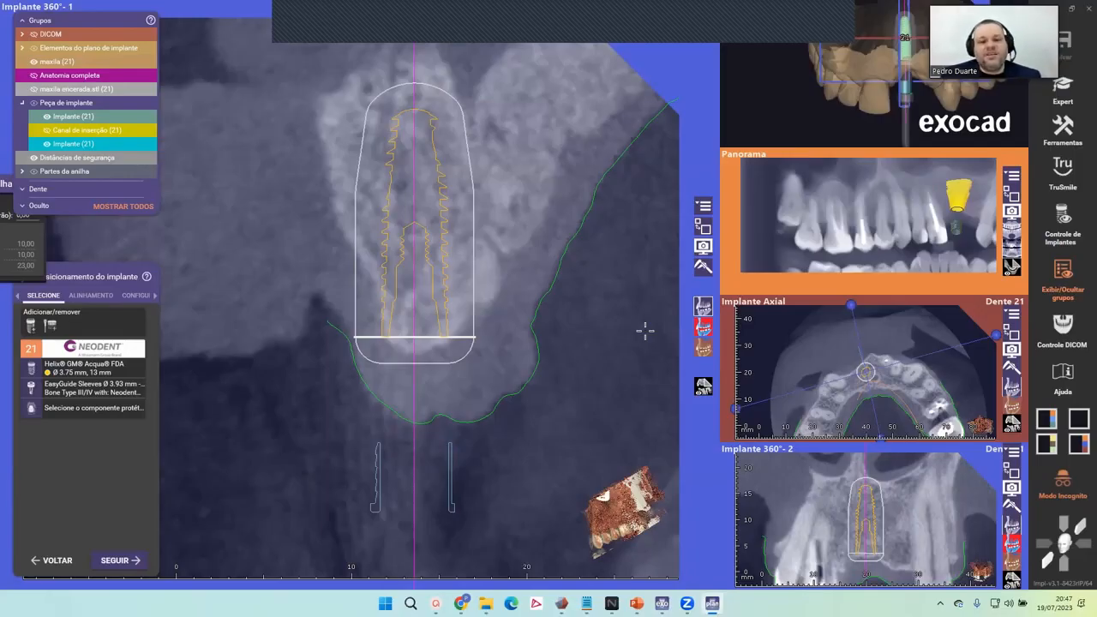
Step: Enlarge the 3D view around implant 21 and make the maxilla model fully opaque
left_click(702, 227)
scroll(480, 317, "up", 4)
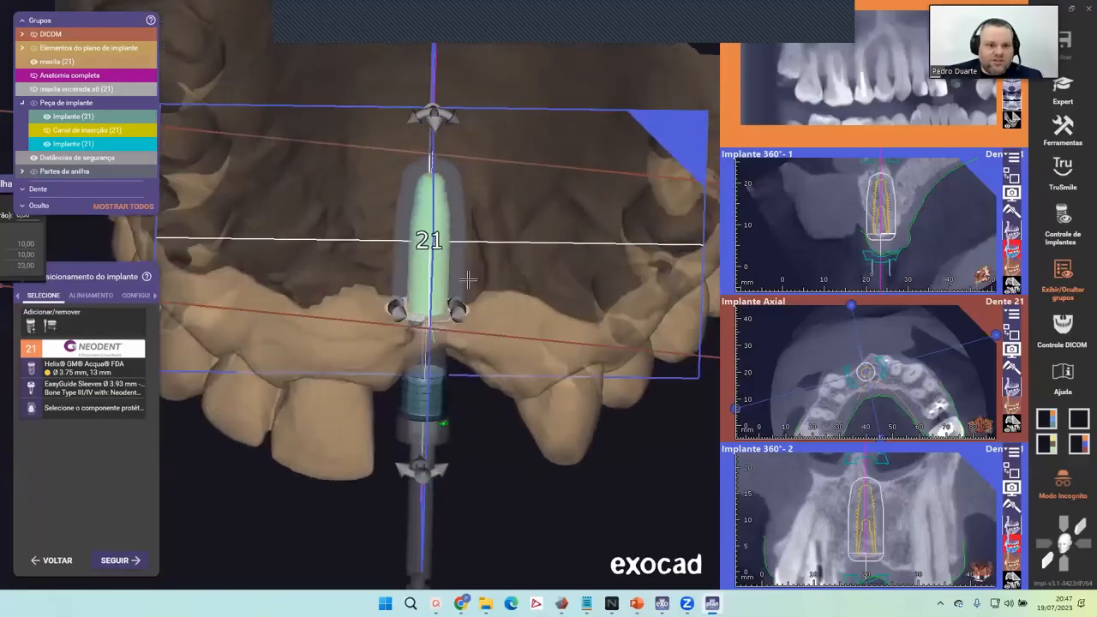
left_click(115, 54)
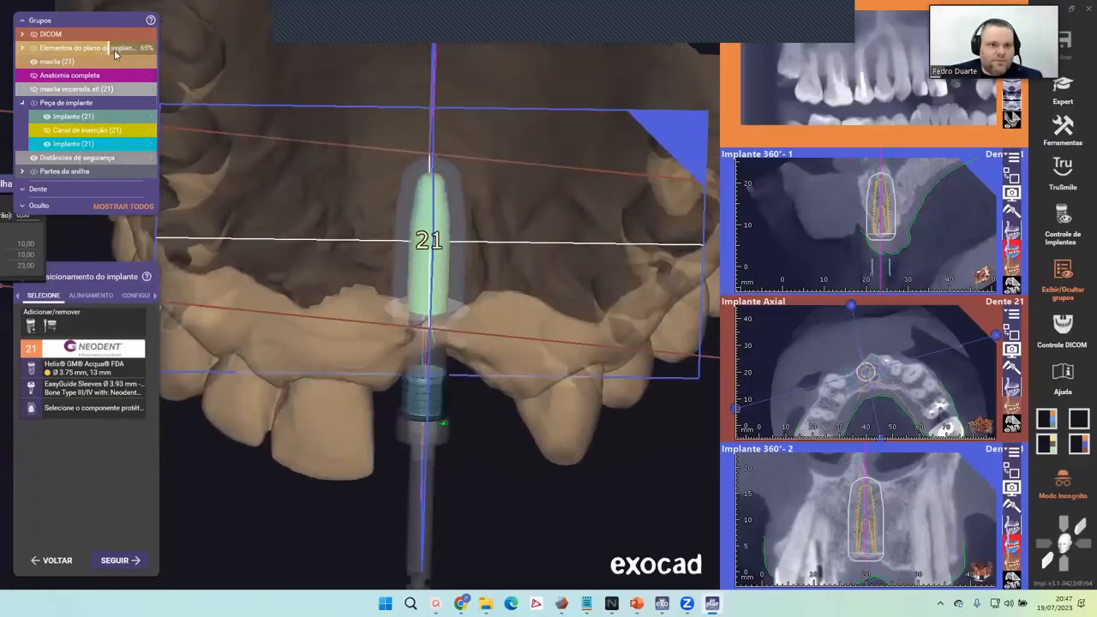
left_click_drag(115, 52, 187, 52)
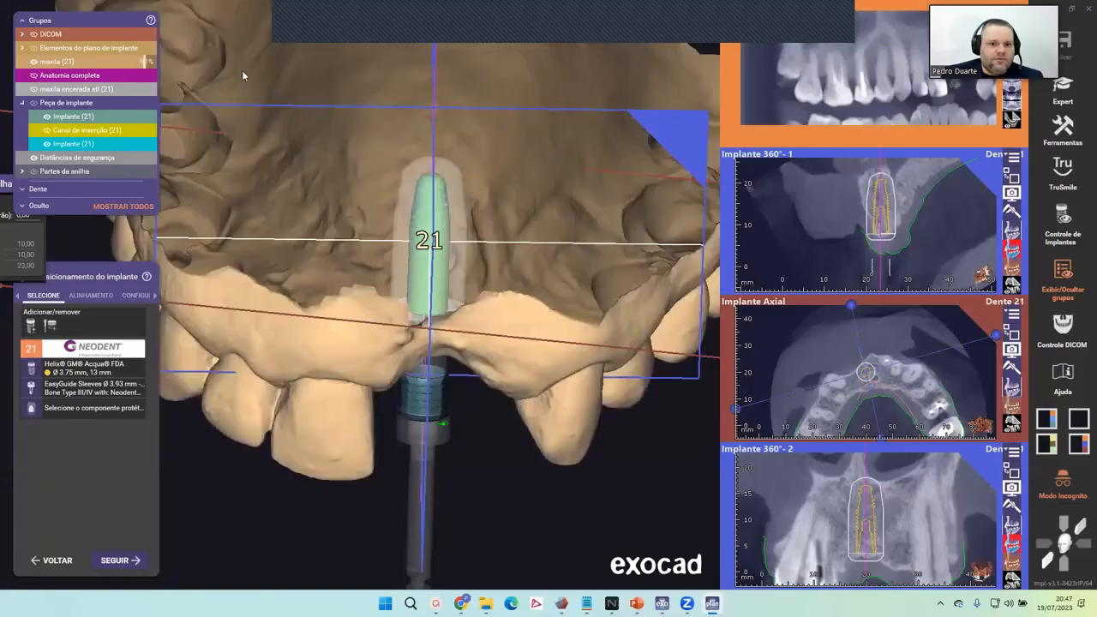
Step: Examine the guide sleeve and drill in 3D against the gum ridge and the teeth beside the gap
right_click_drag(242, 71, 462, 282)
scroll(454, 239, "up", 3)
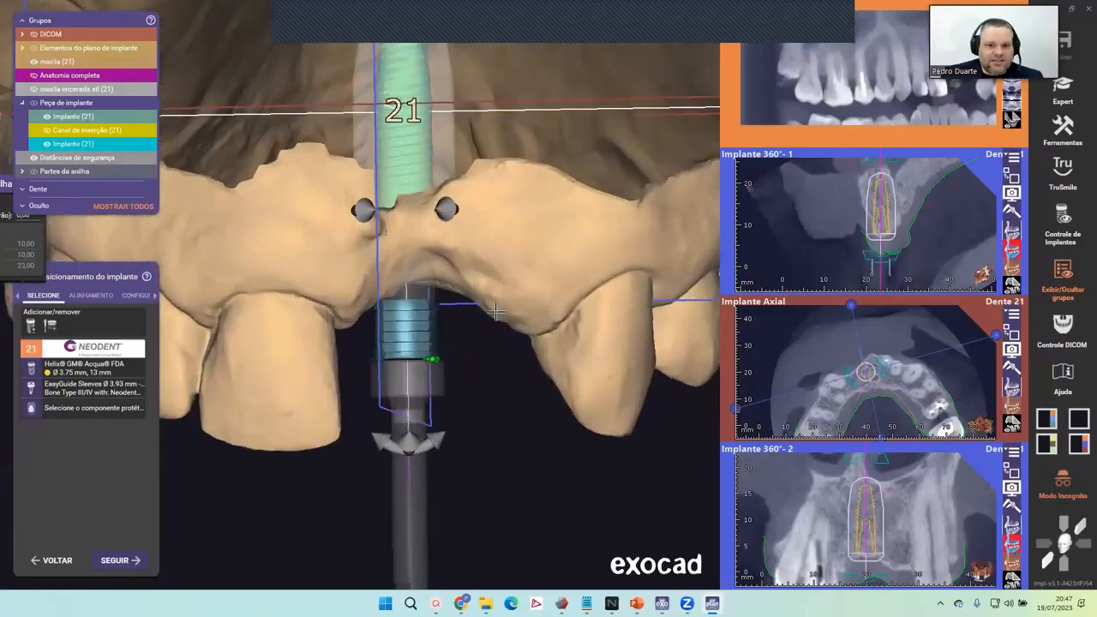
right_click_drag(454, 238, 492, 311)
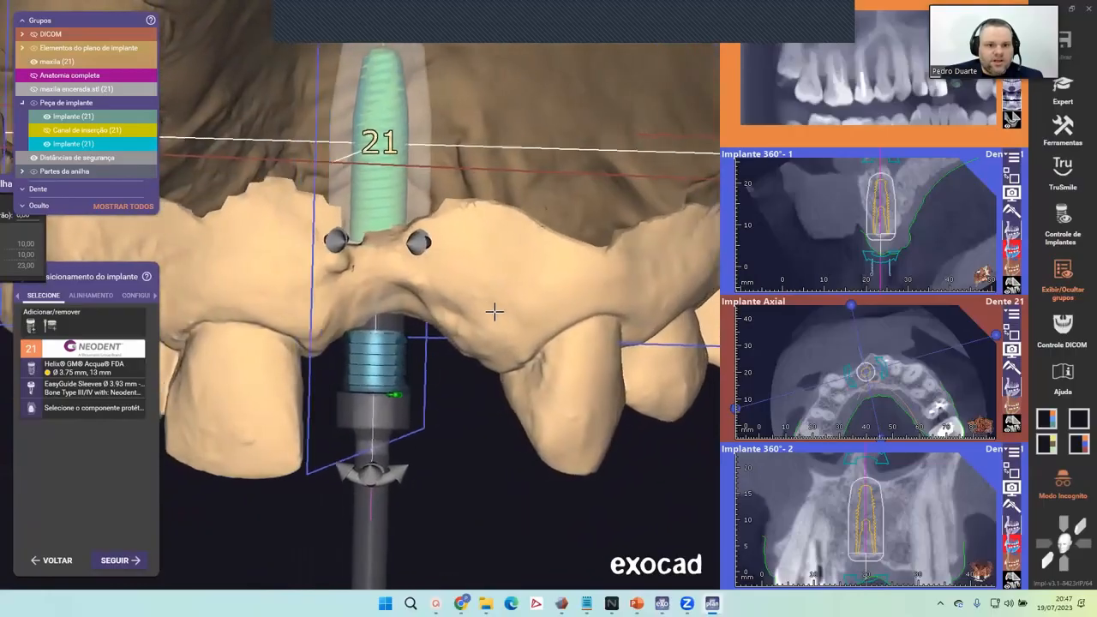
scroll(356, 337, "up", 5)
scroll(356, 337, "down", 5)
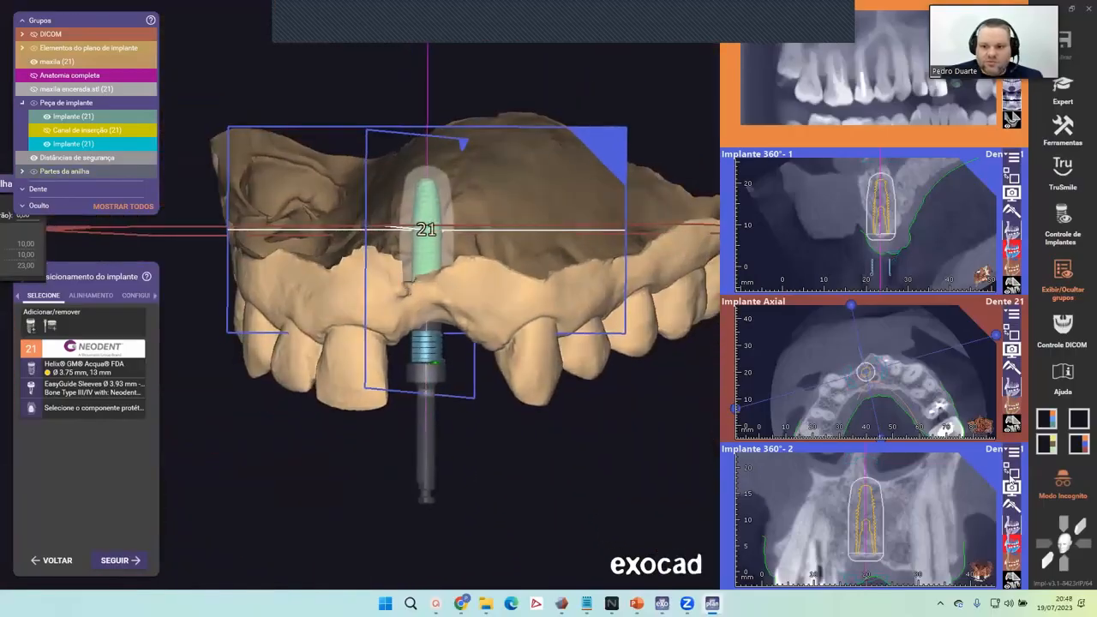
Step: Enlarge the Implante 360°-2 cross-section and examine the sleeve's clearance from the gum outline and neighbouring teeth
left_click(1012, 471)
right_click(469, 418)
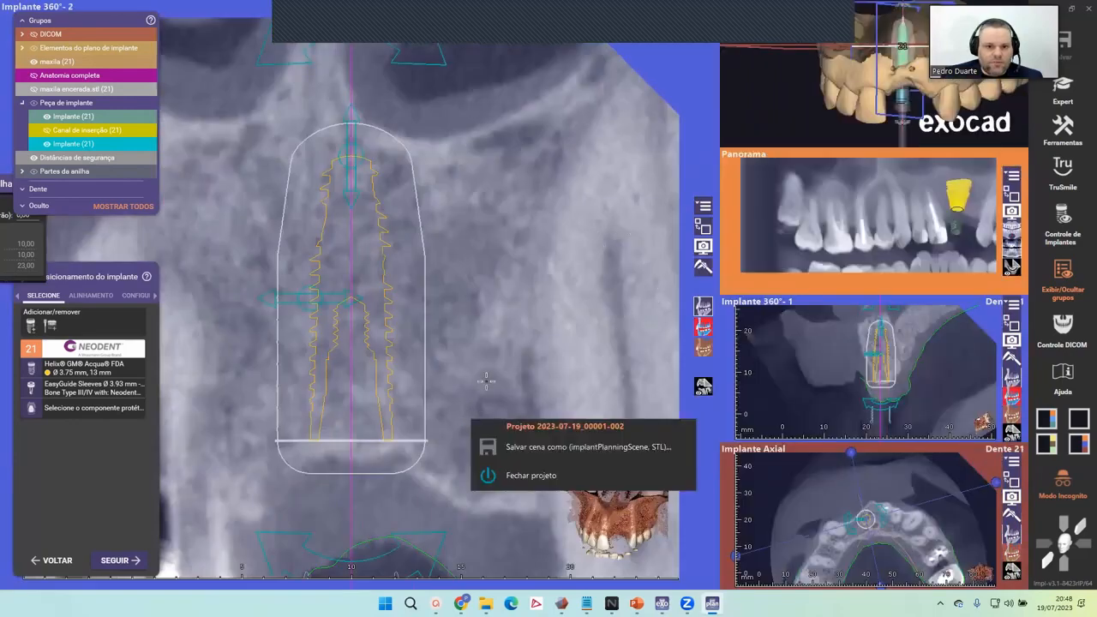
scroll(488, 366, "down", 3)
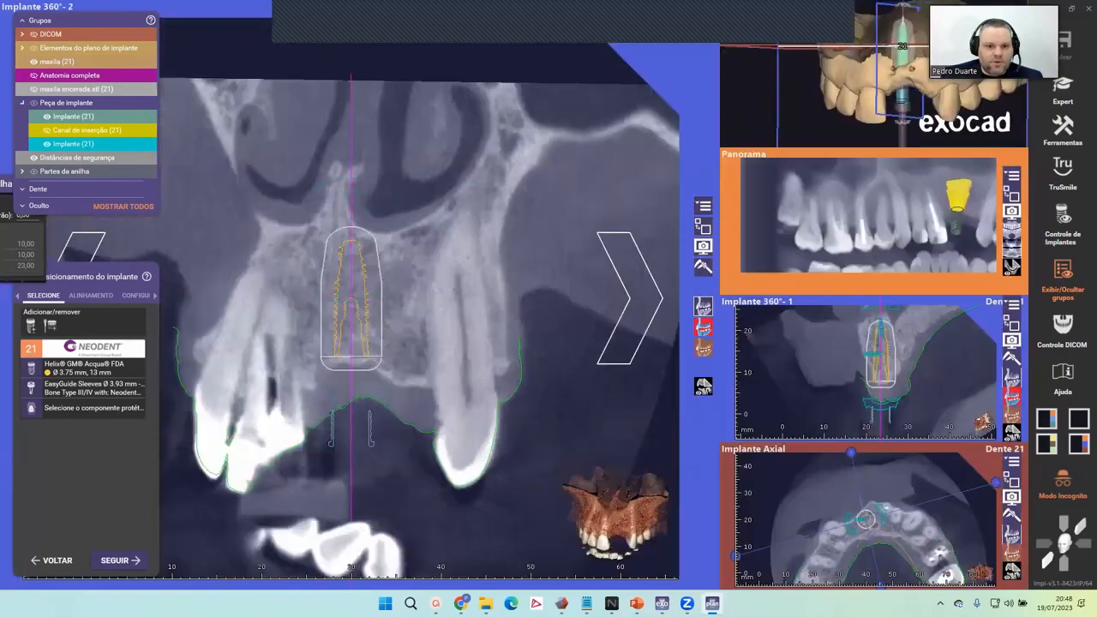
scroll(352, 297, "up", 3)
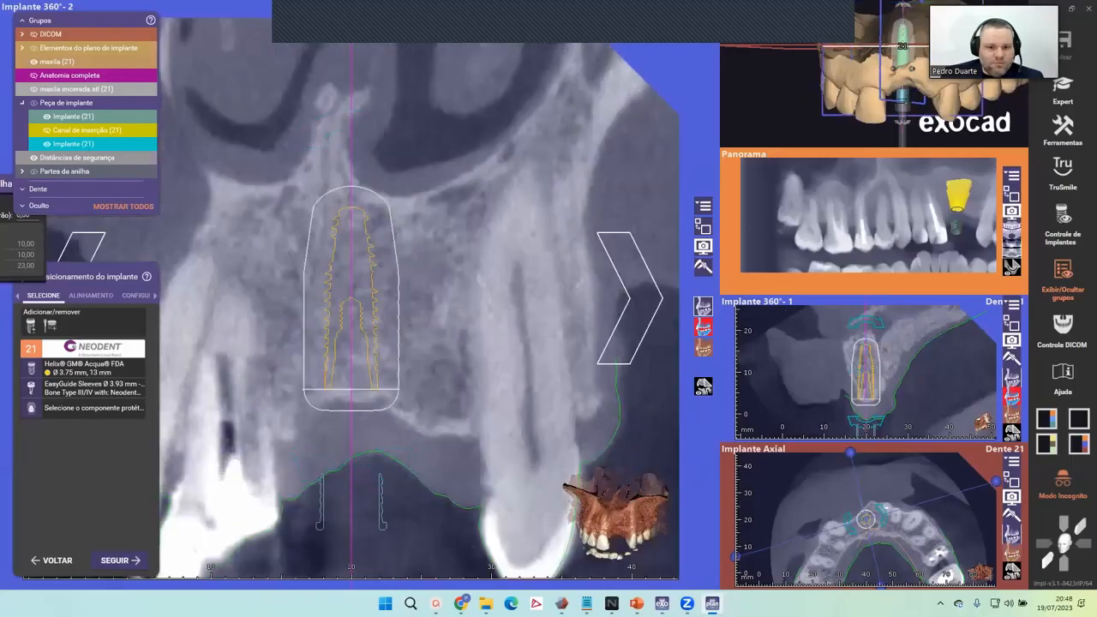
right_click_drag(343, 480, 381, 441)
scroll(359, 445, "up", 2)
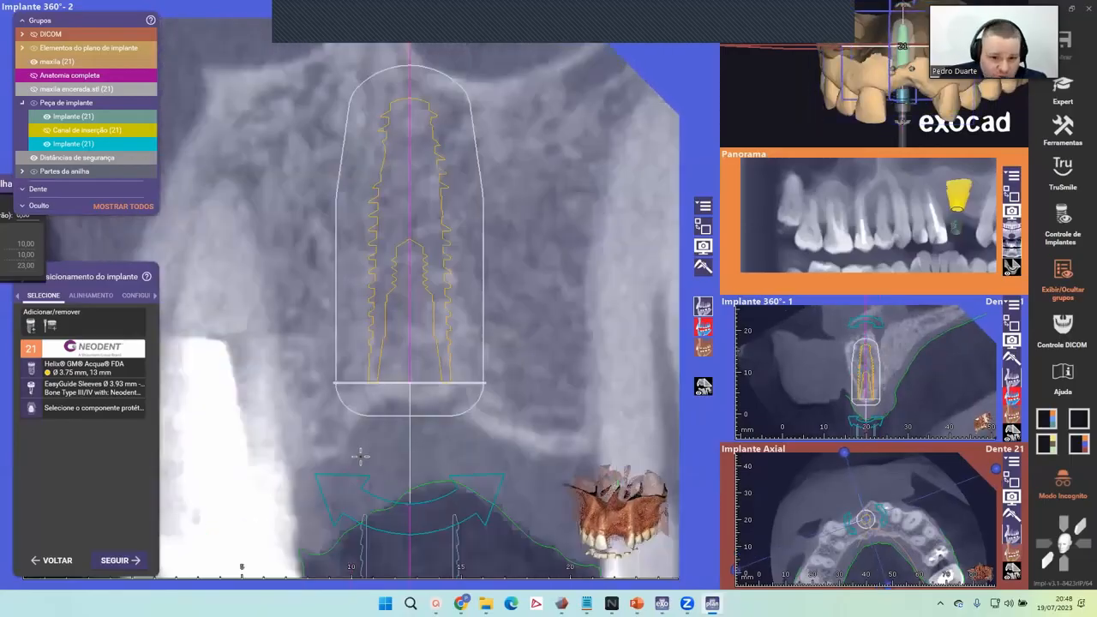
scroll(372, 494, "up", 3)
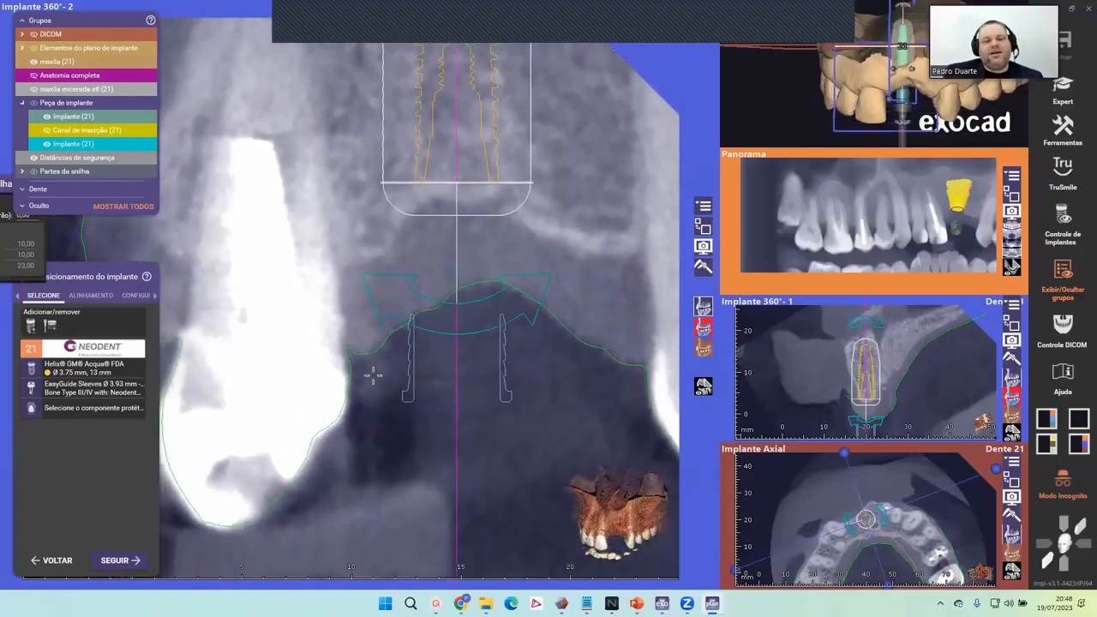
right_click_drag(440, 354, 435, 342)
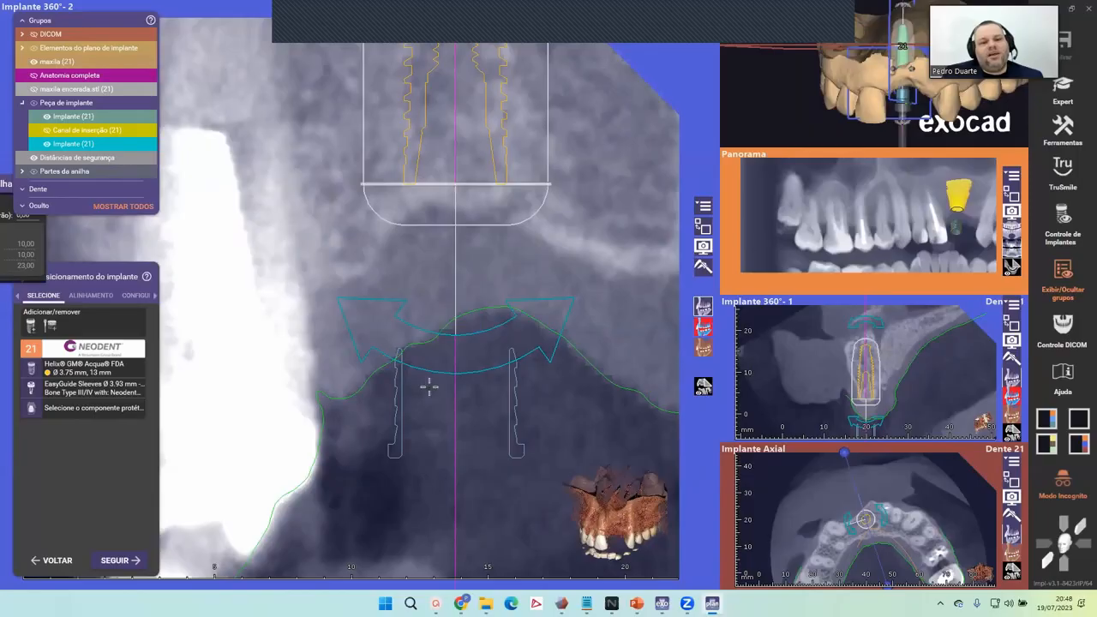
scroll(428, 387, "down", 2)
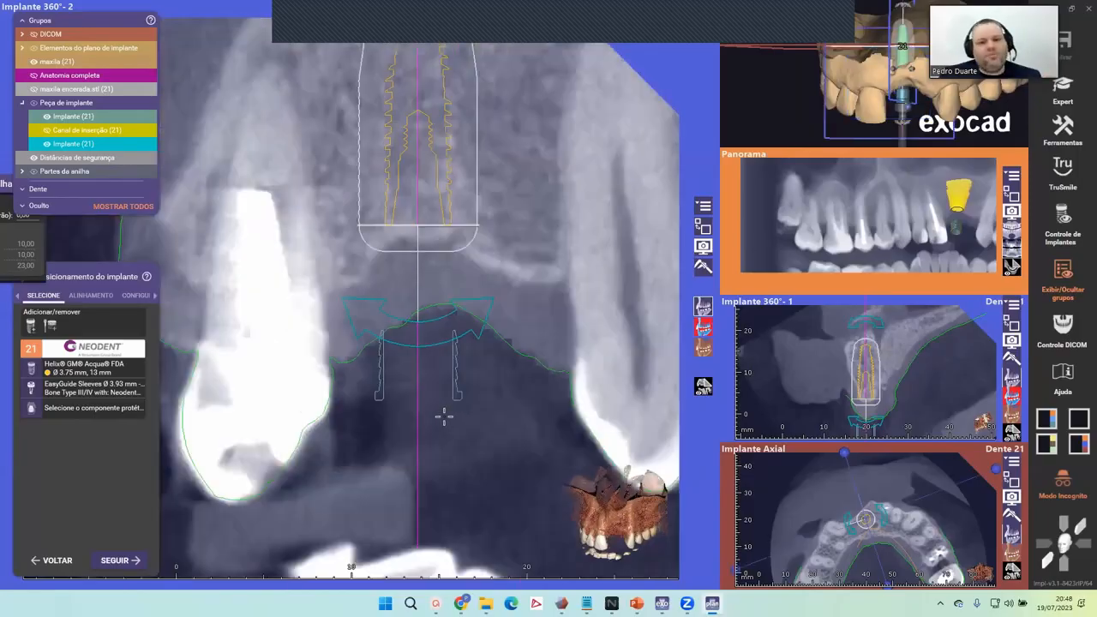
right_click_drag(444, 417, 441, 415)
scroll(428, 416, "down", 4)
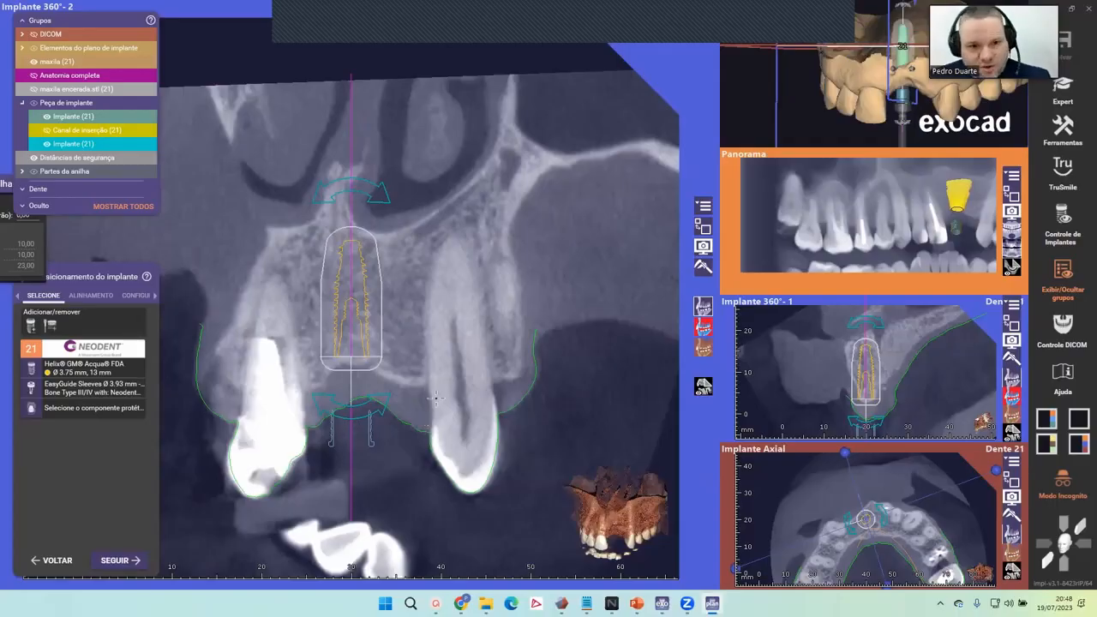
Step: Rotate the enlarged cross-section around the implant axis to examine the sleeve and implant in the buccopalatal slices
right_click_drag(449, 340, 469, 340)
right_click_drag(351, 409, 336, 470)
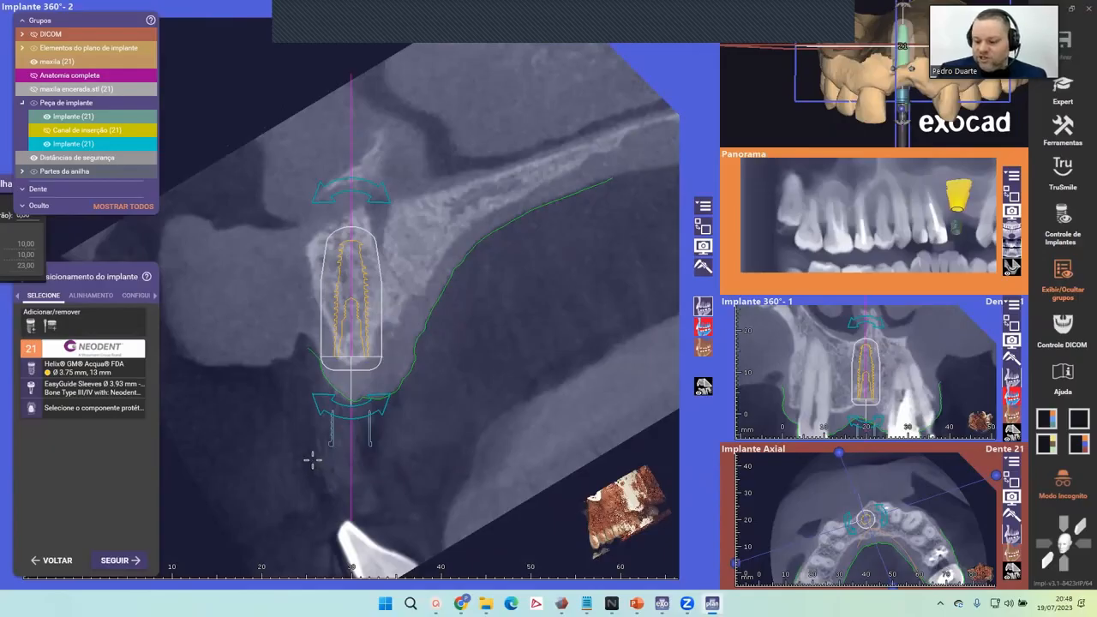
left_click(279, 460)
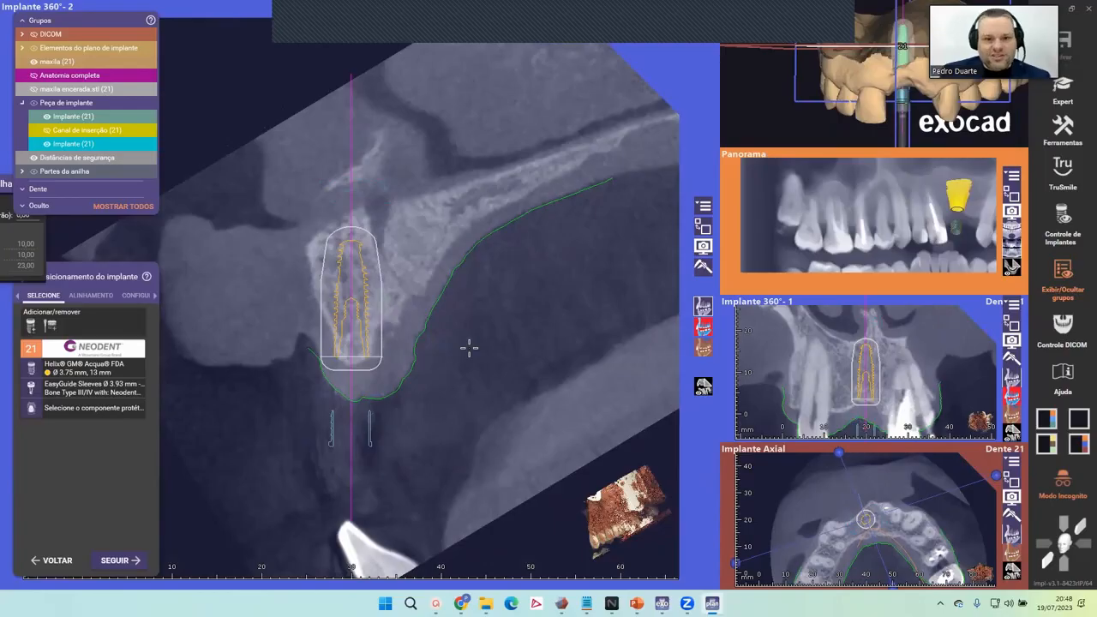
key("Right")
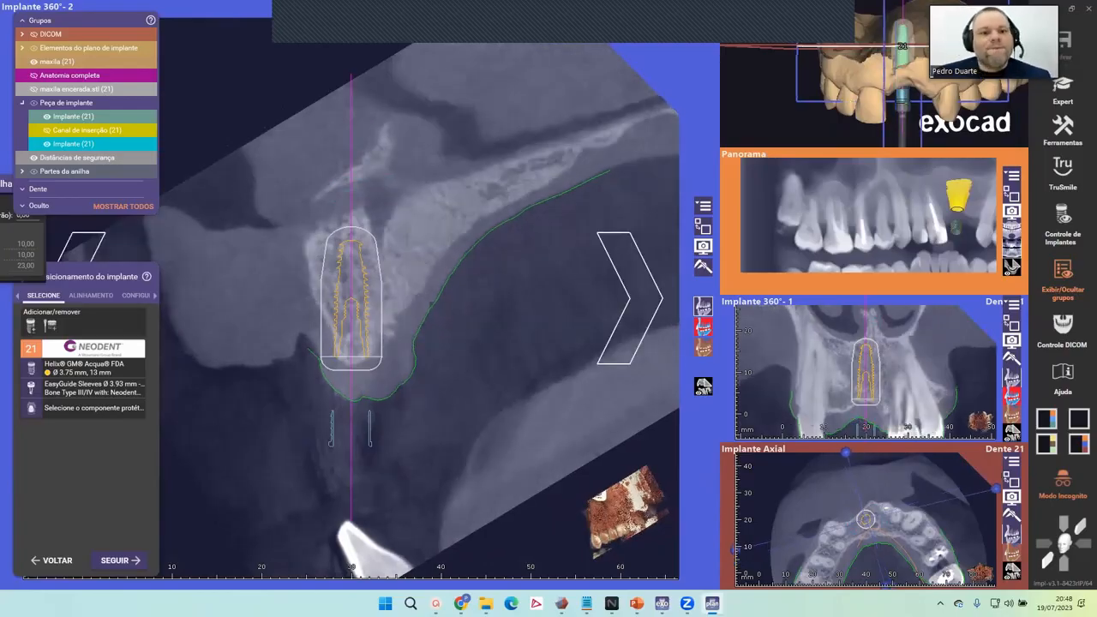
key("Right")
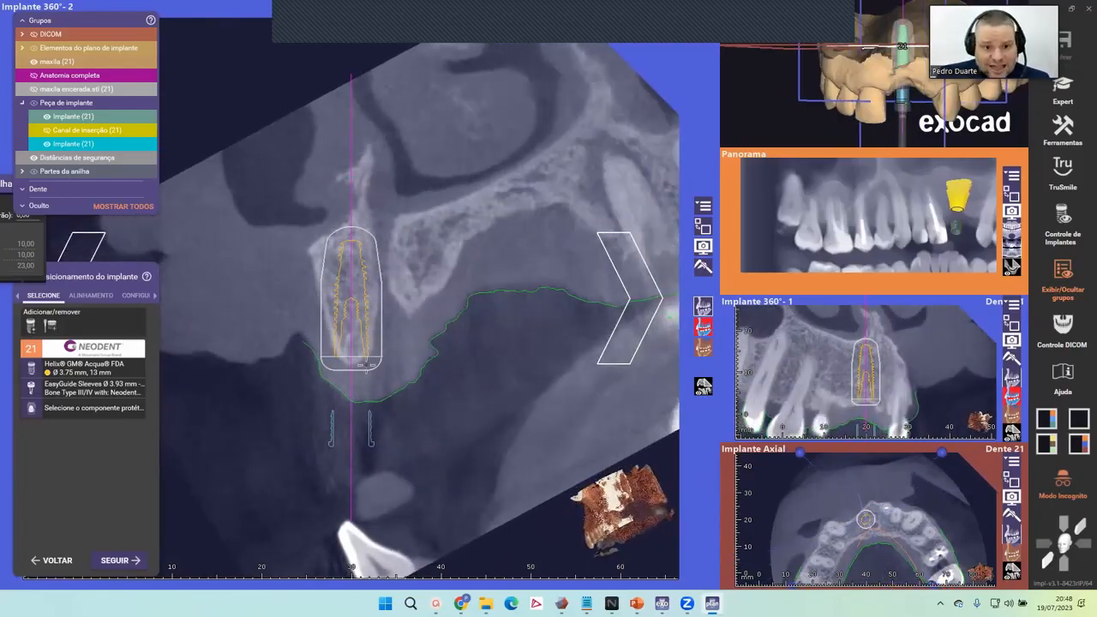
key("Right")
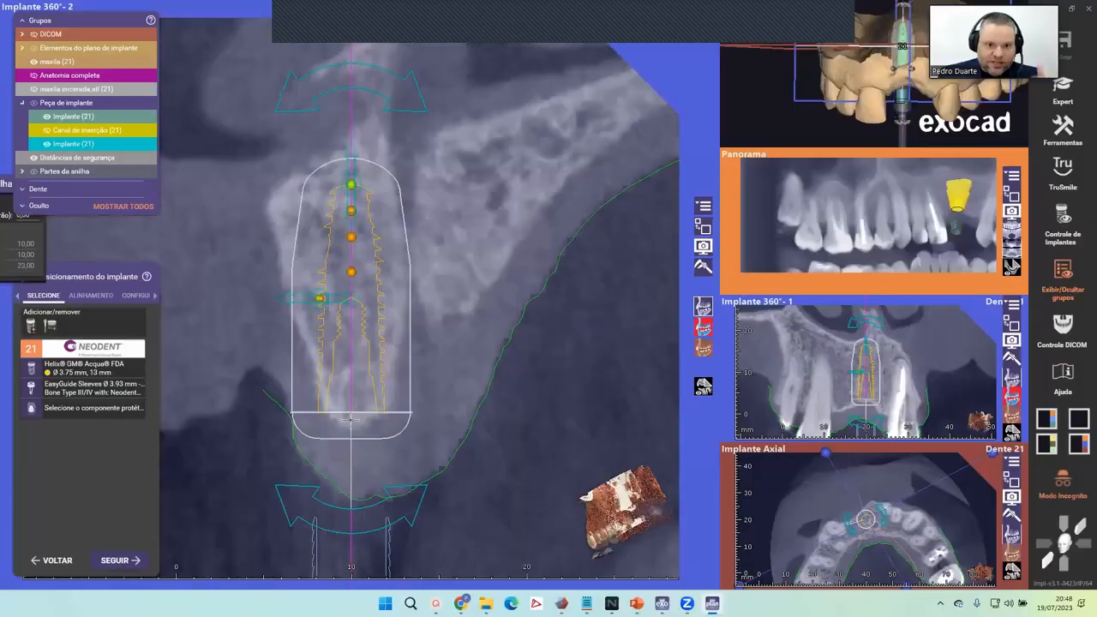
scroll(358, 450, "up", 3)
scroll(439, 507, "down", 1)
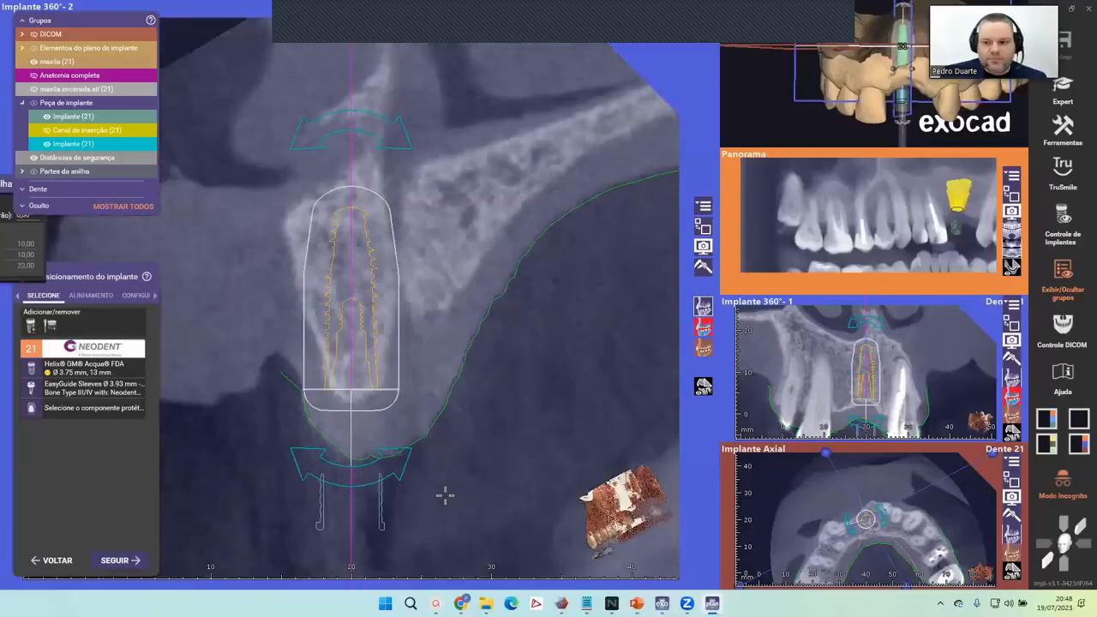
middle_click_drag(415, 460, 446, 440)
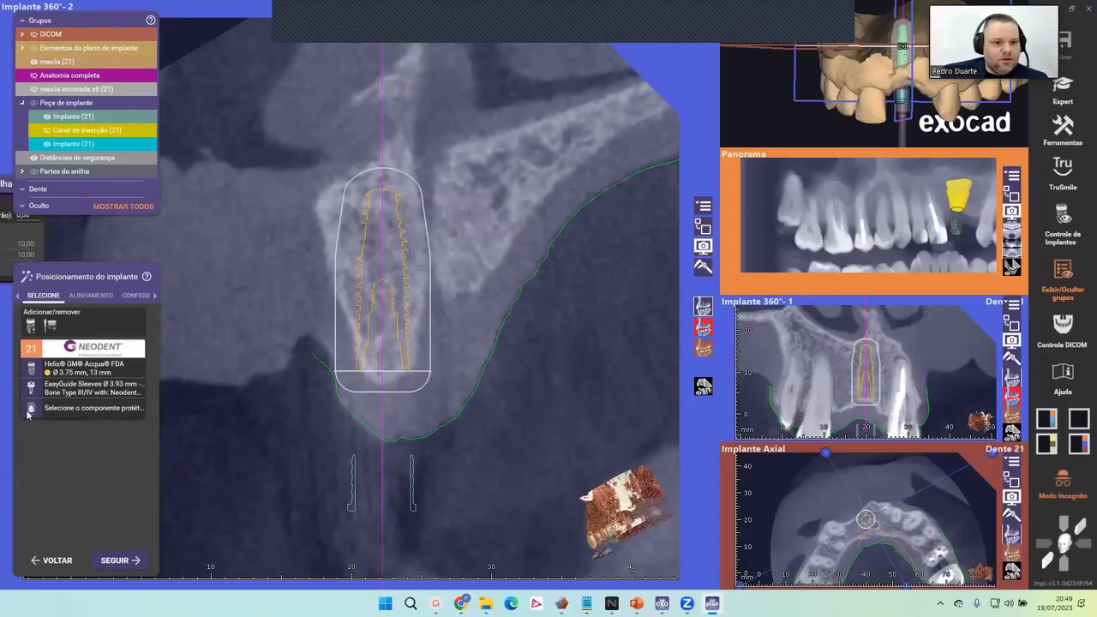
Step: Open the prosthetic component choices for implant 21 and choose Neodent's GM GrandMorse system
left_click(85, 408)
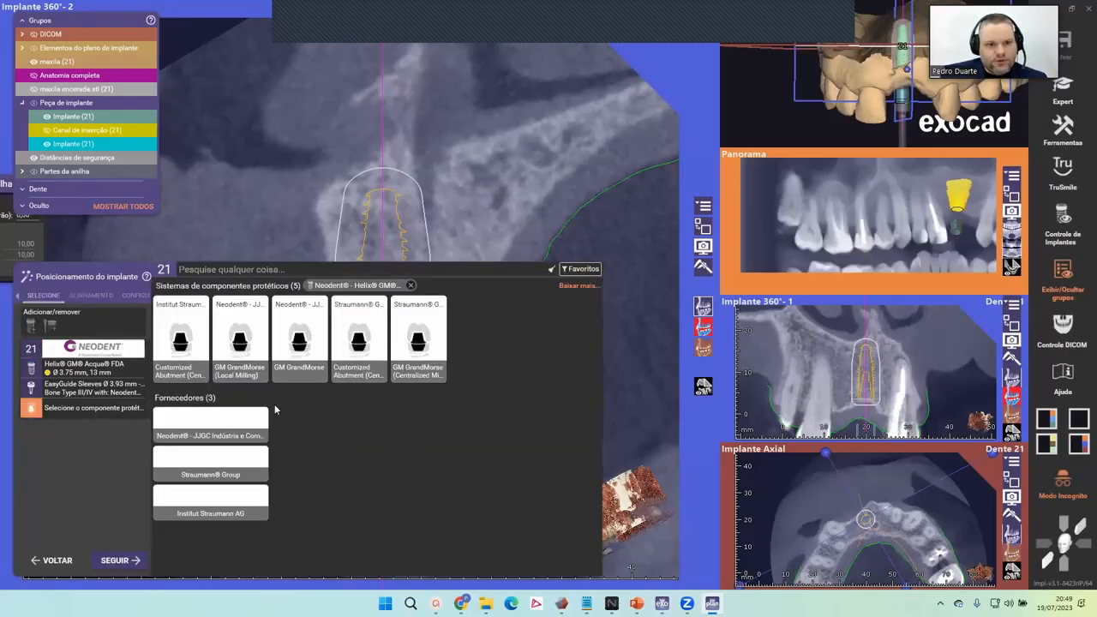
left_click(237, 343)
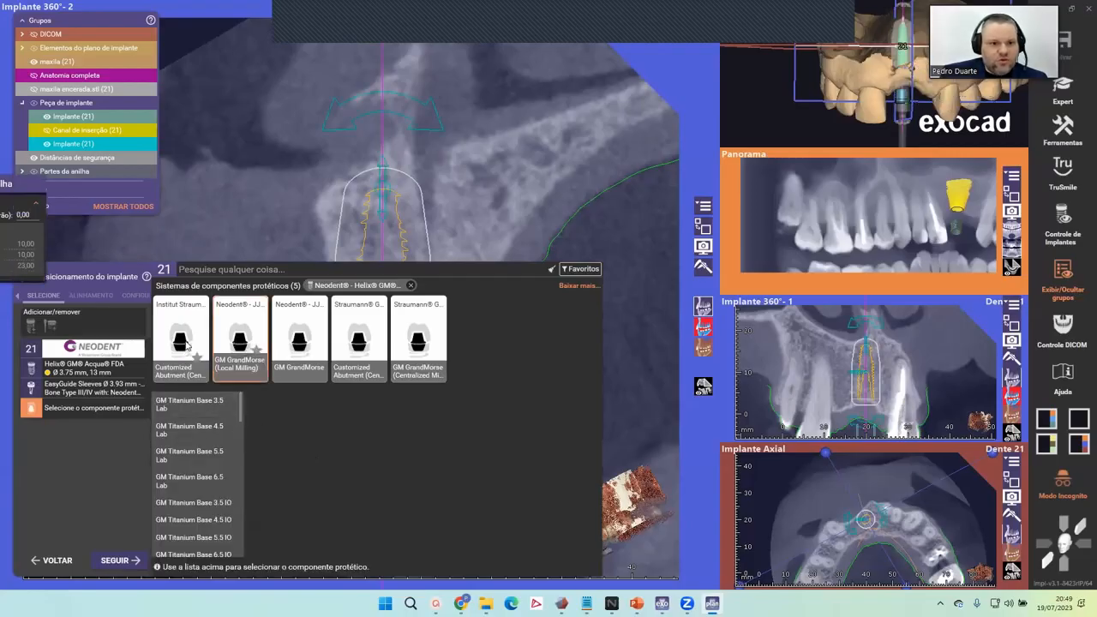
left_click(304, 339)
left_click_drag(243, 412, 241, 432)
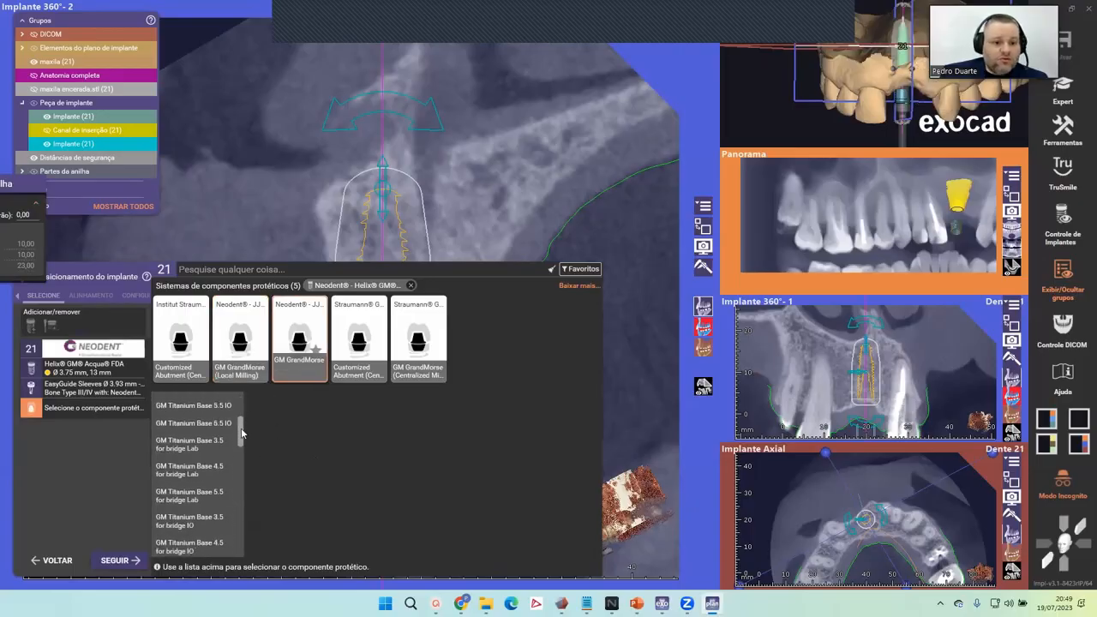
scroll(242, 430, "down", 5)
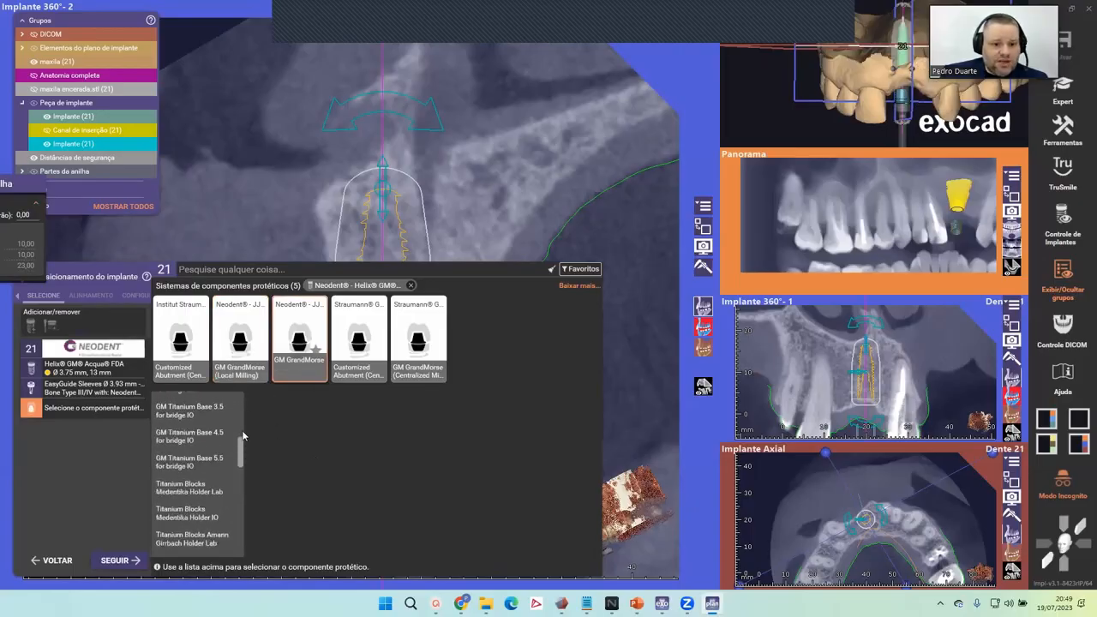
scroll(243, 435, "up", 5)
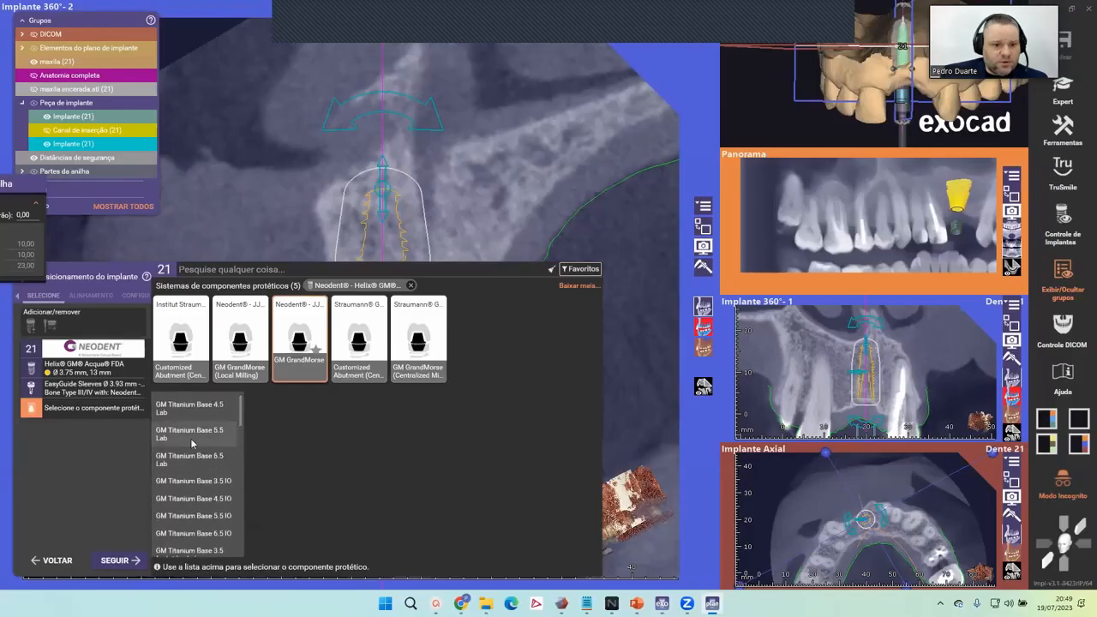
Step: Assign the GM Titanium Base 3.5 Lab in size D3.5 4x3.5 to implant 21
left_click(192, 440)
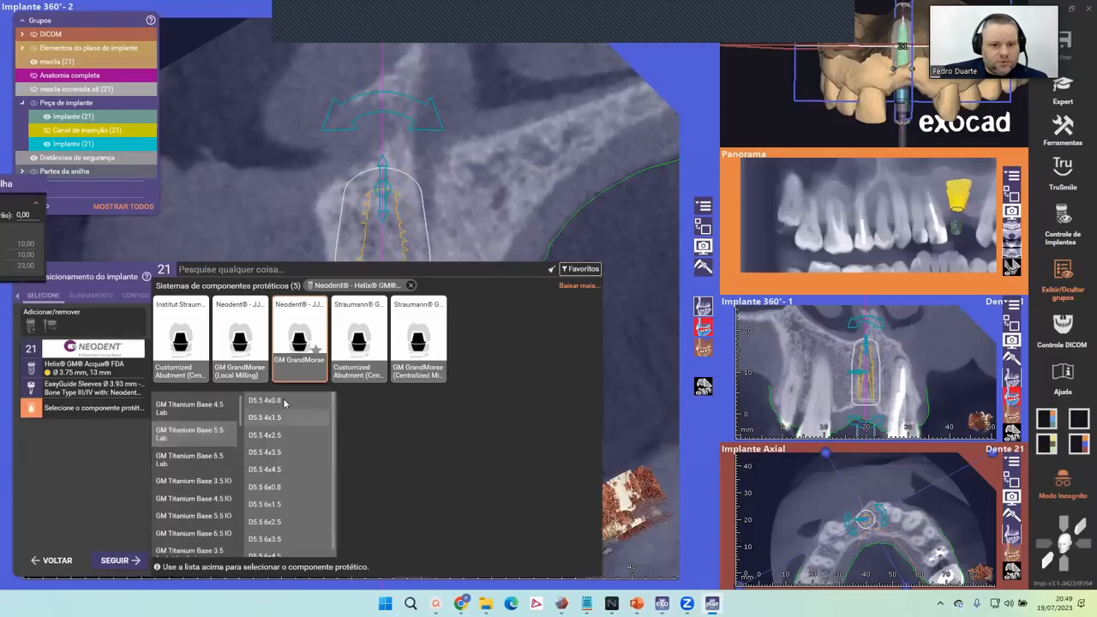
scroll(234, 417, "up", 1)
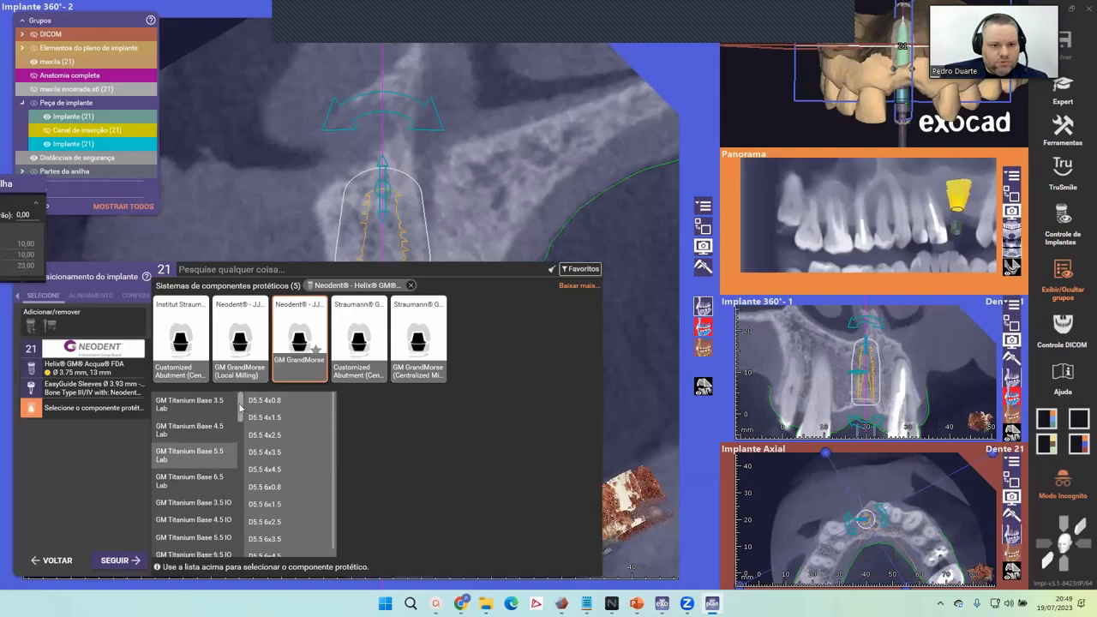
left_click(195, 406)
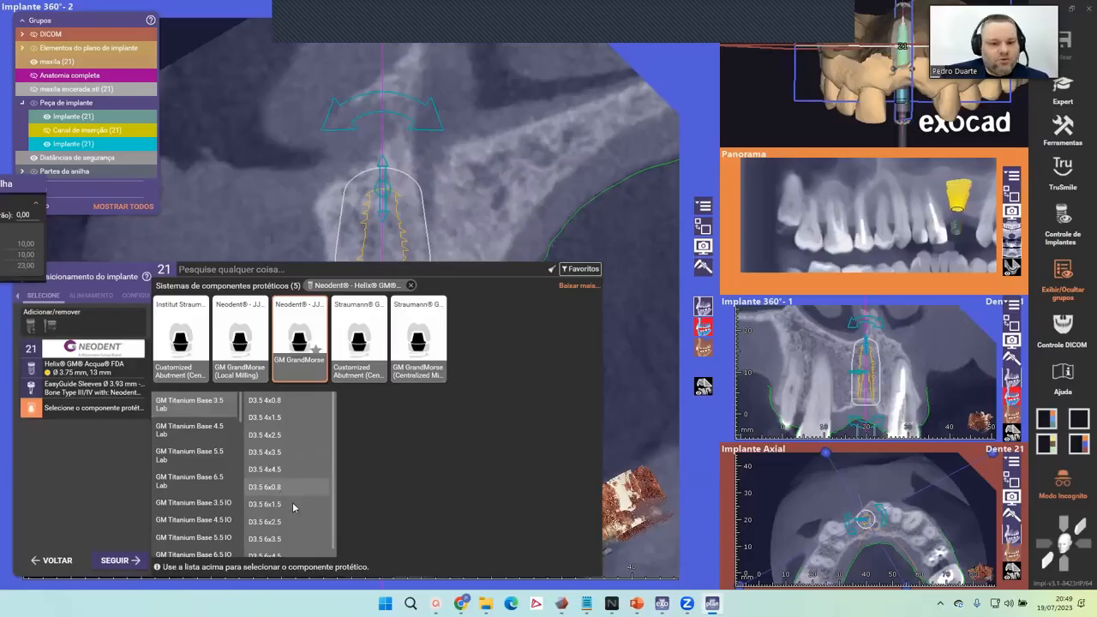
left_click(288, 456)
left_click(558, 567)
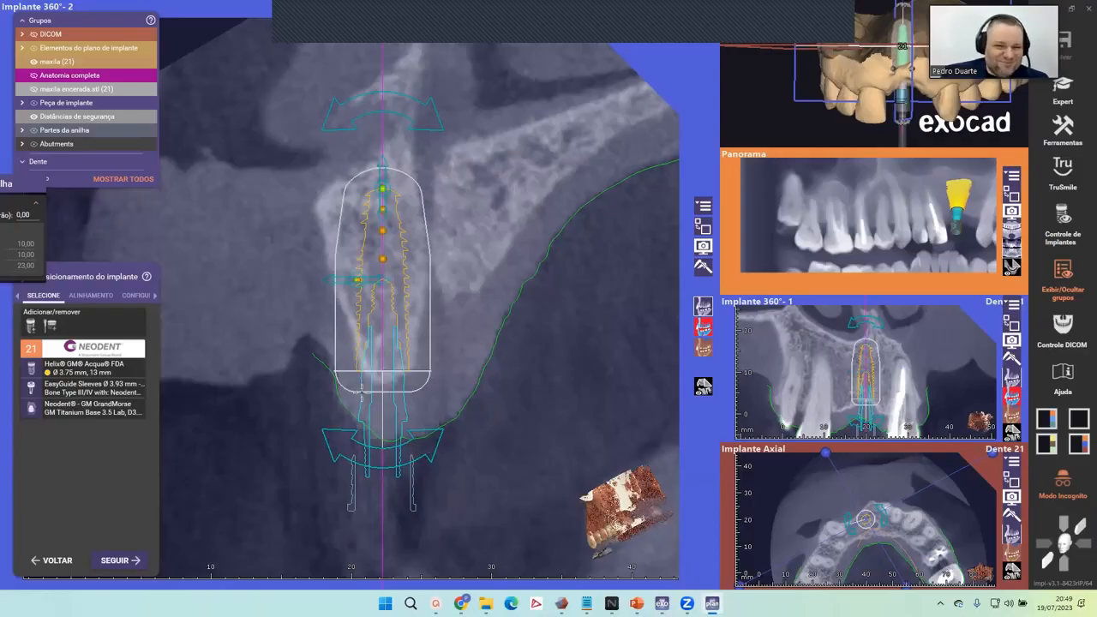
Step: Compare the cross-section with the complete anatomy, hide that again and show the waxed maxilla model around the titanium base
left_click(98, 77)
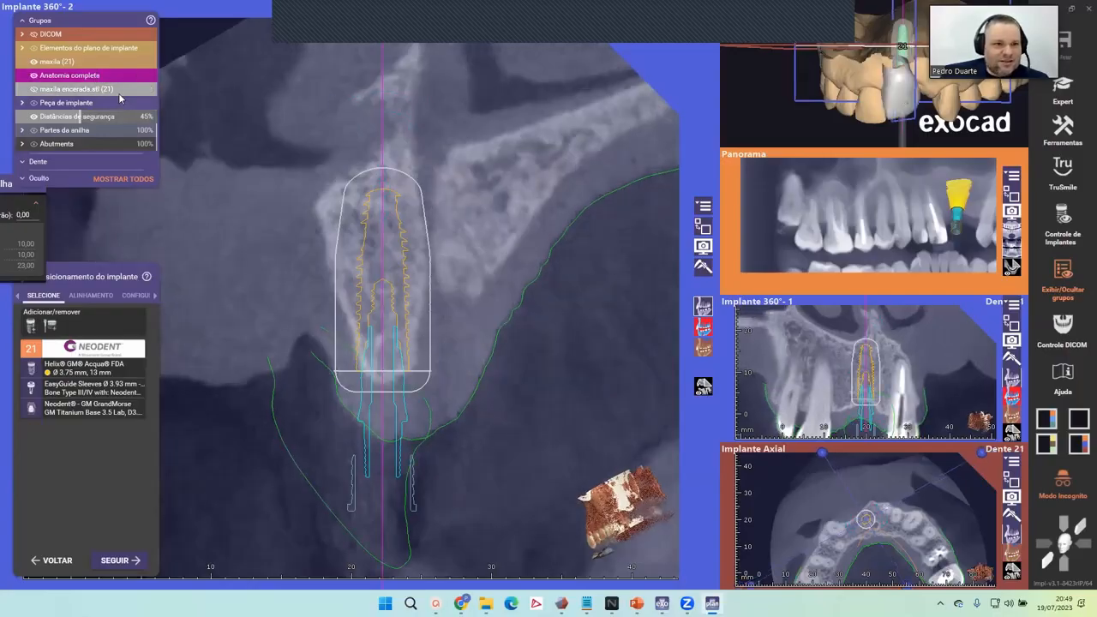
left_click(97, 77)
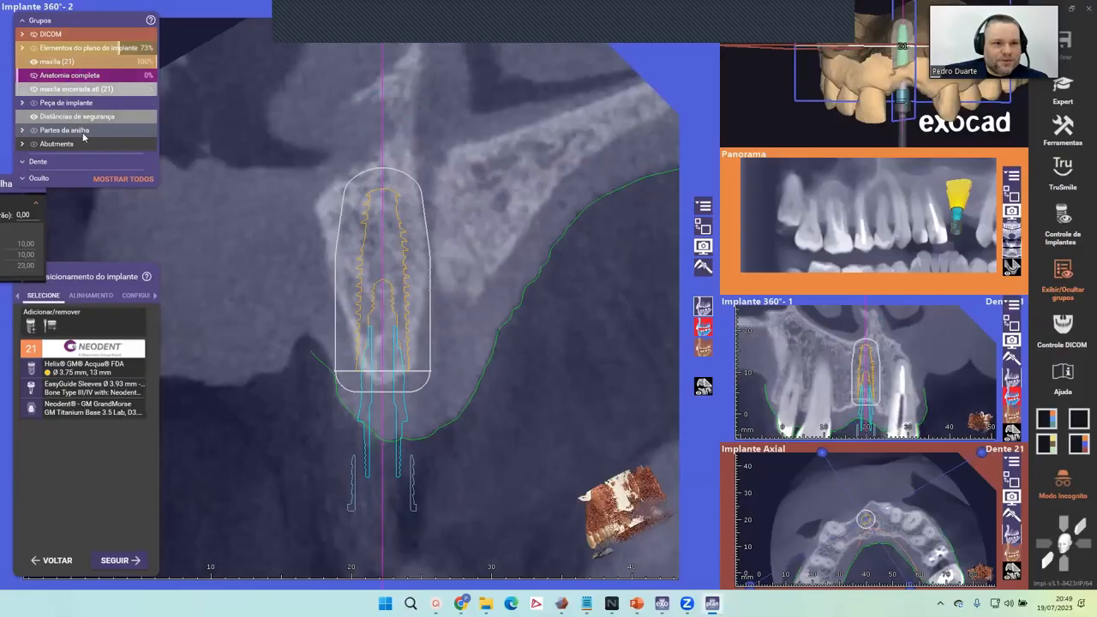
left_click(33, 88)
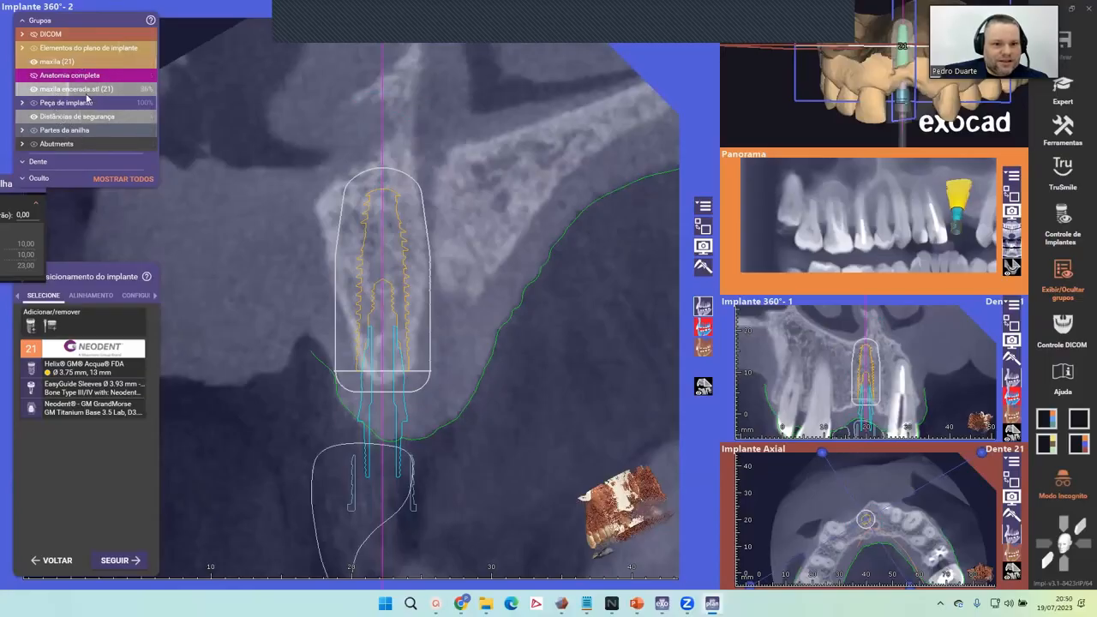
right_click_drag(423, 462, 405, 362)
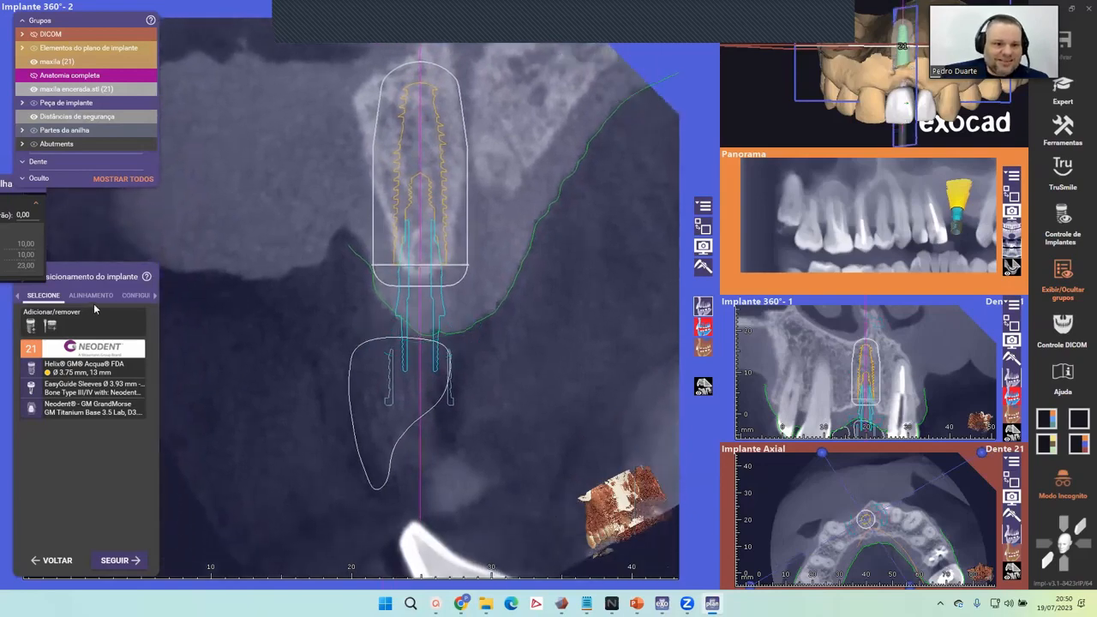
right_click_drag(420, 356, 598, 329)
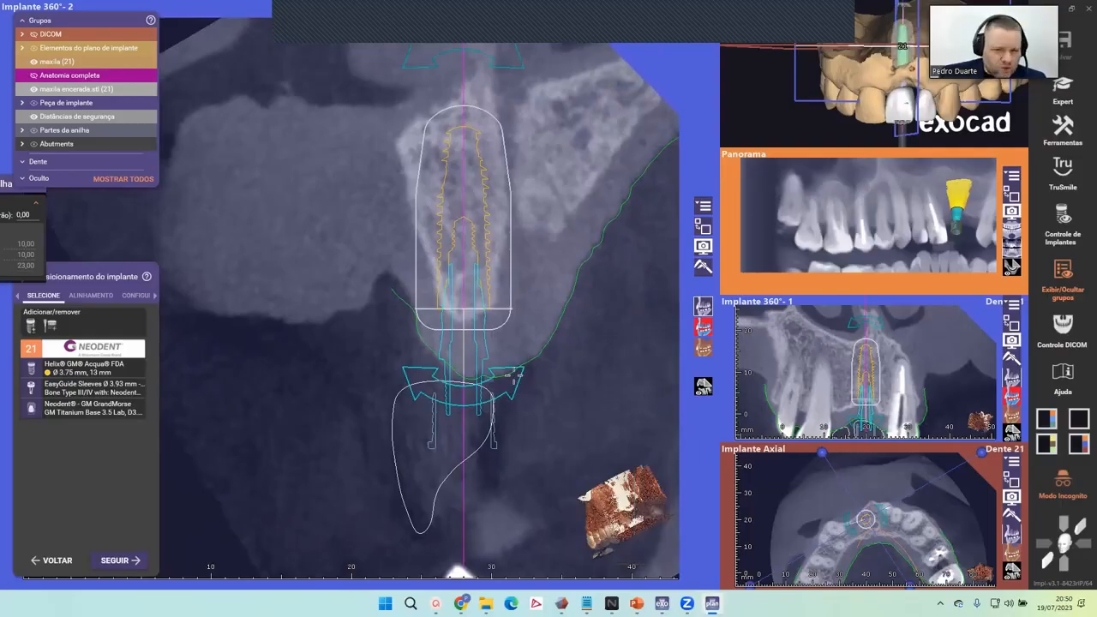
Step: Change the GM Titanium Base 3.5 Lab on implant 21 to size D3.5 6x4.5
left_click(70, 391)
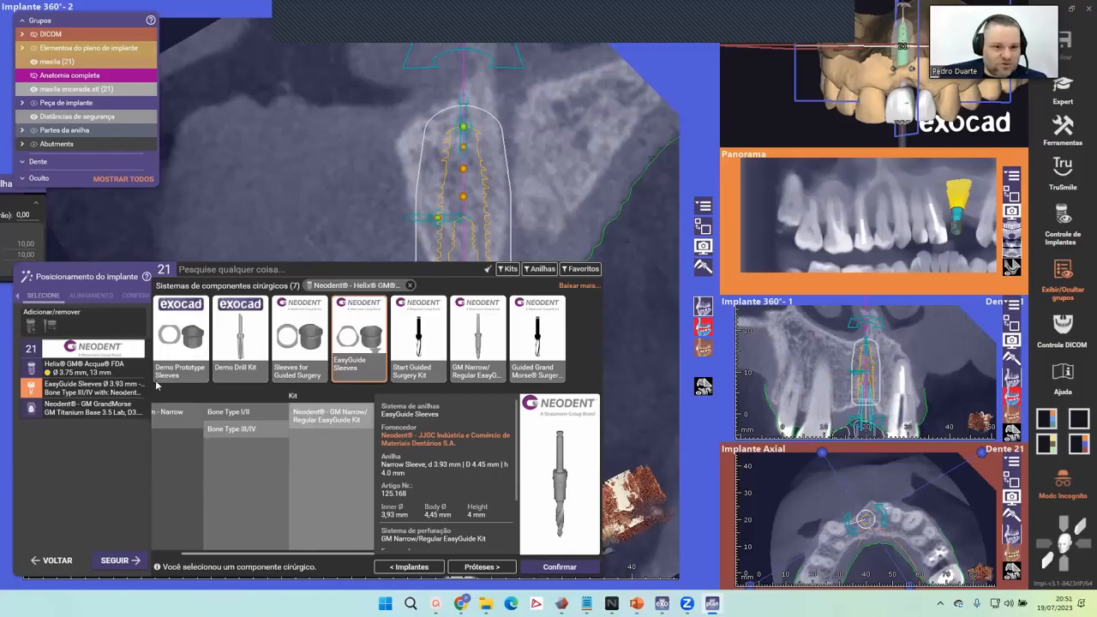
left_click(109, 394)
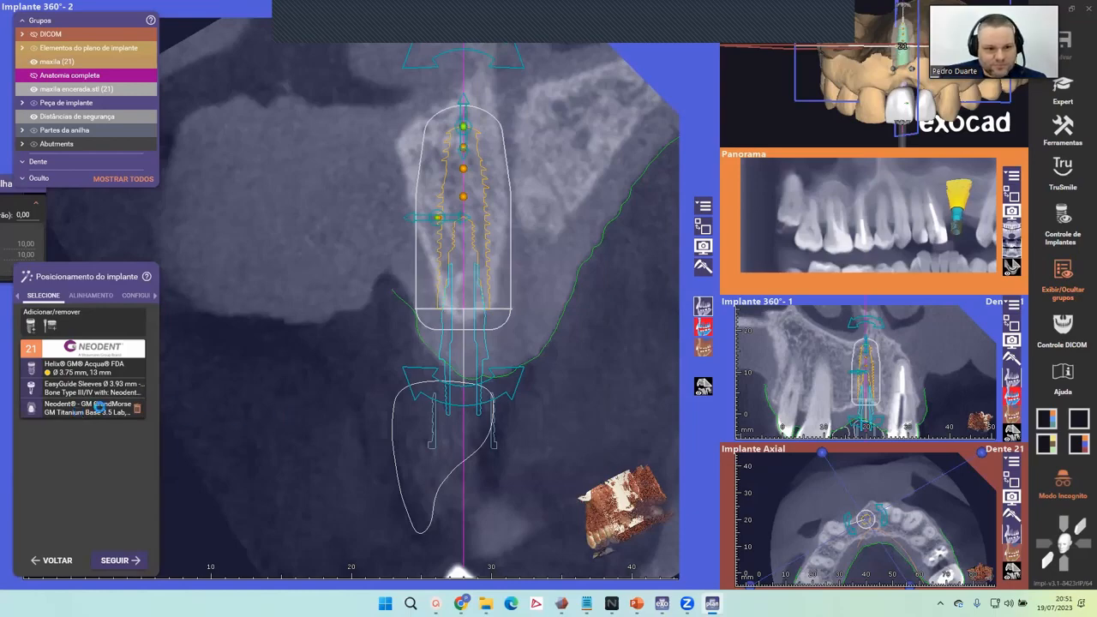
left_click(100, 407)
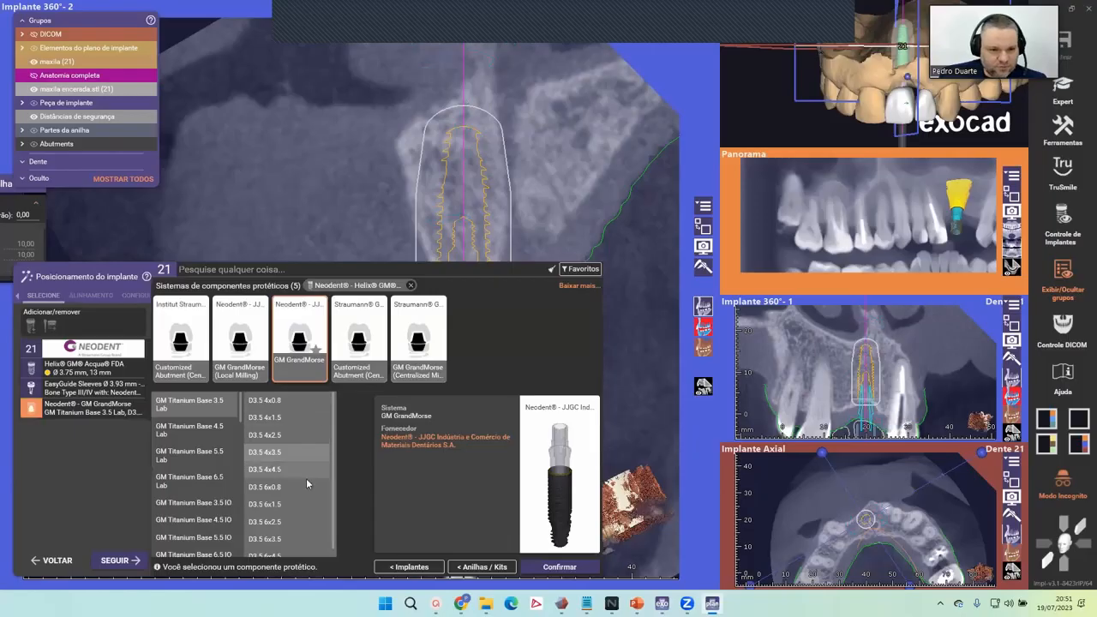
left_click(298, 487)
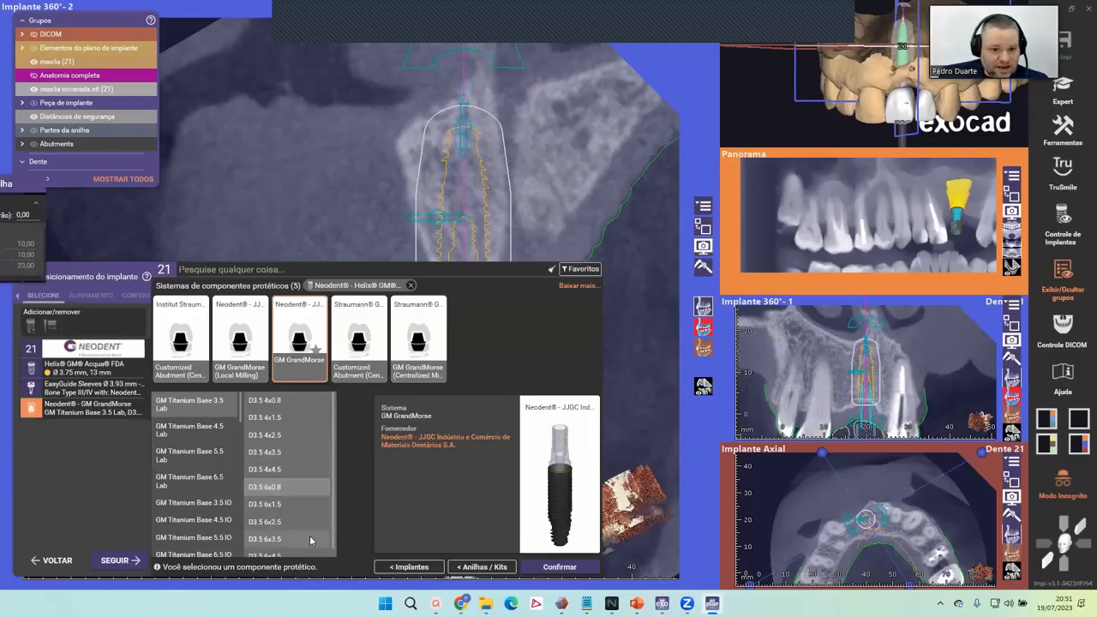
scroll(331, 530, "down", 1)
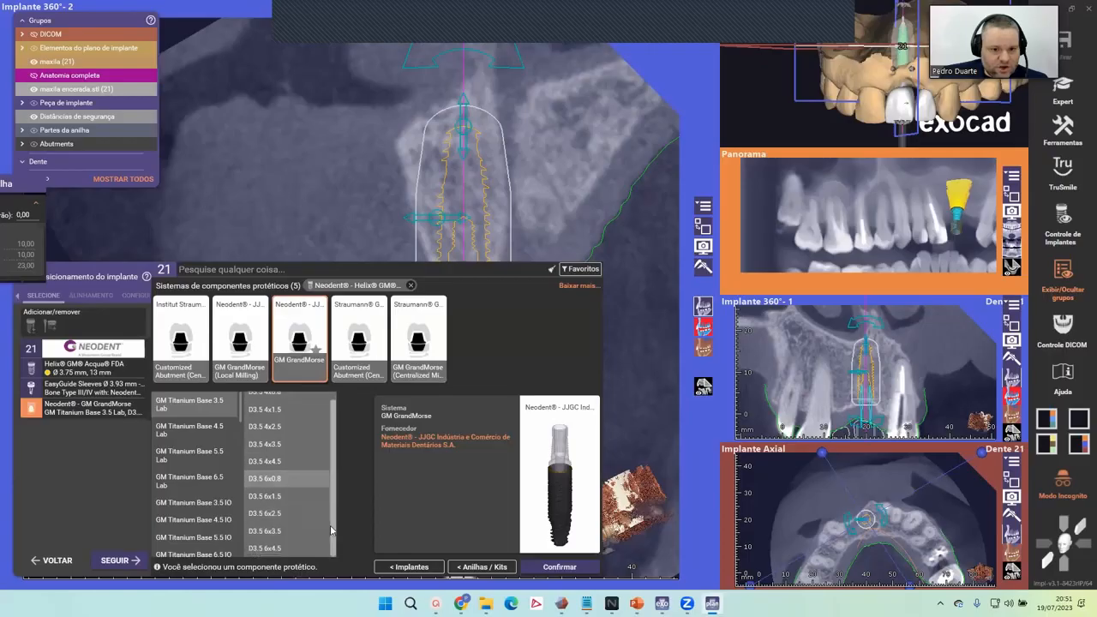
left_click(291, 555)
left_click(574, 567)
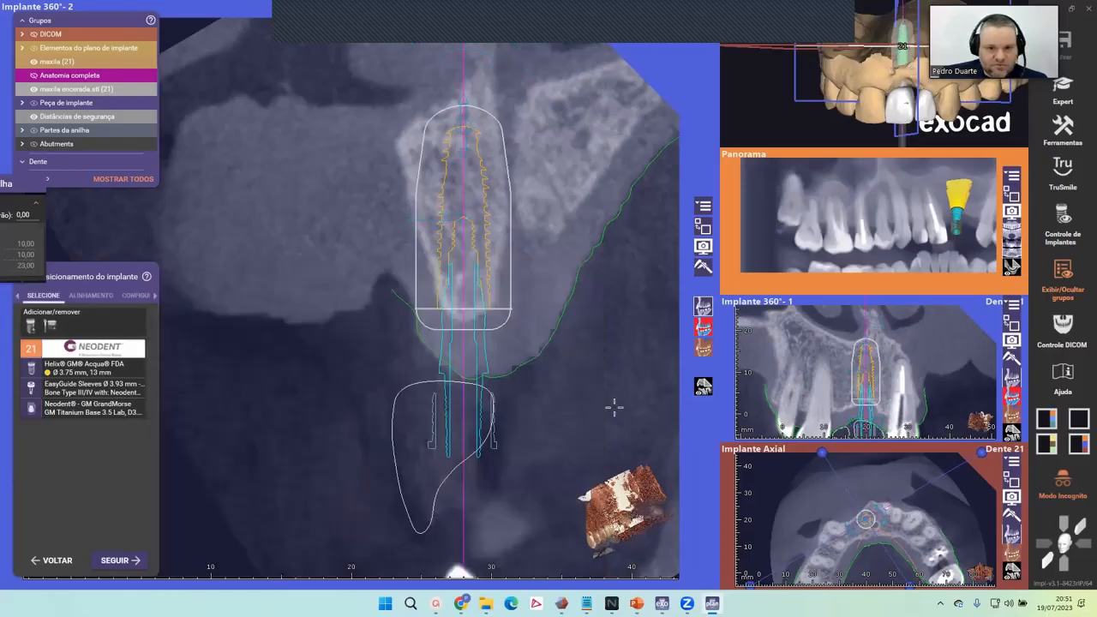
Step: Rotate the enlarged cross-section around implant 21 to examine how the titanium base and sleeve sit within the waxed crown outline
mouse_move(458, 398)
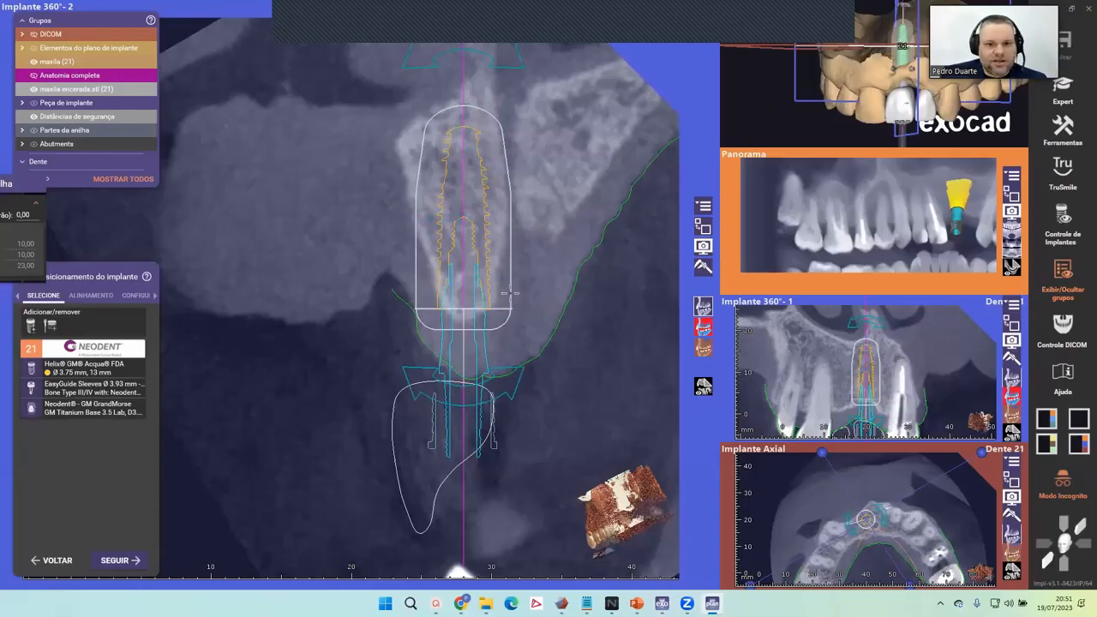
scroll(542, 264, "up", 3)
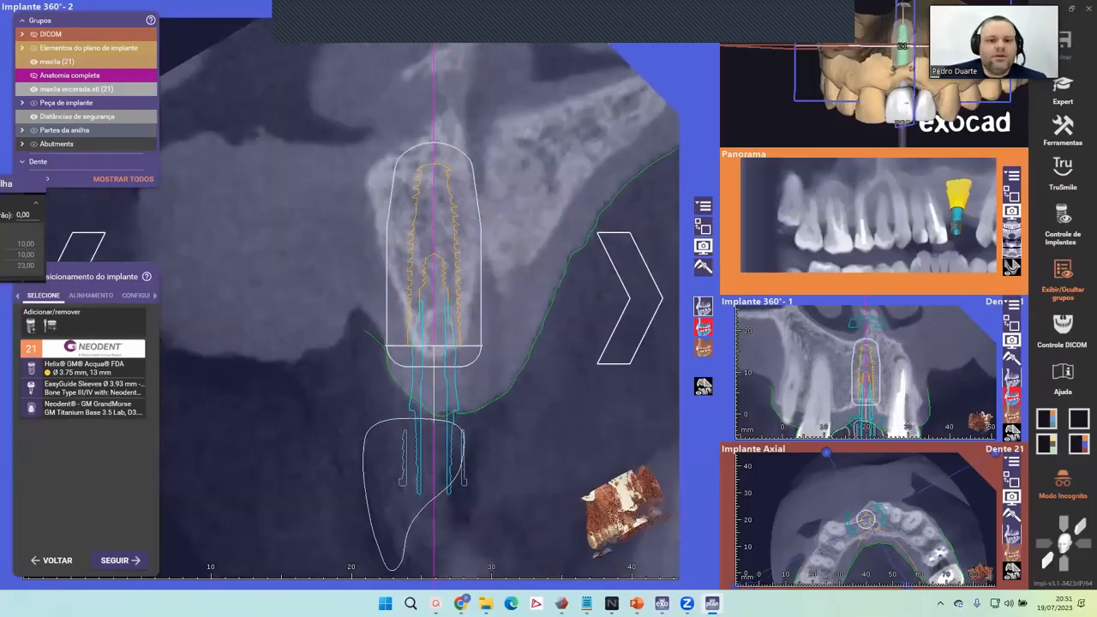
scroll(502, 367, "down", 5)
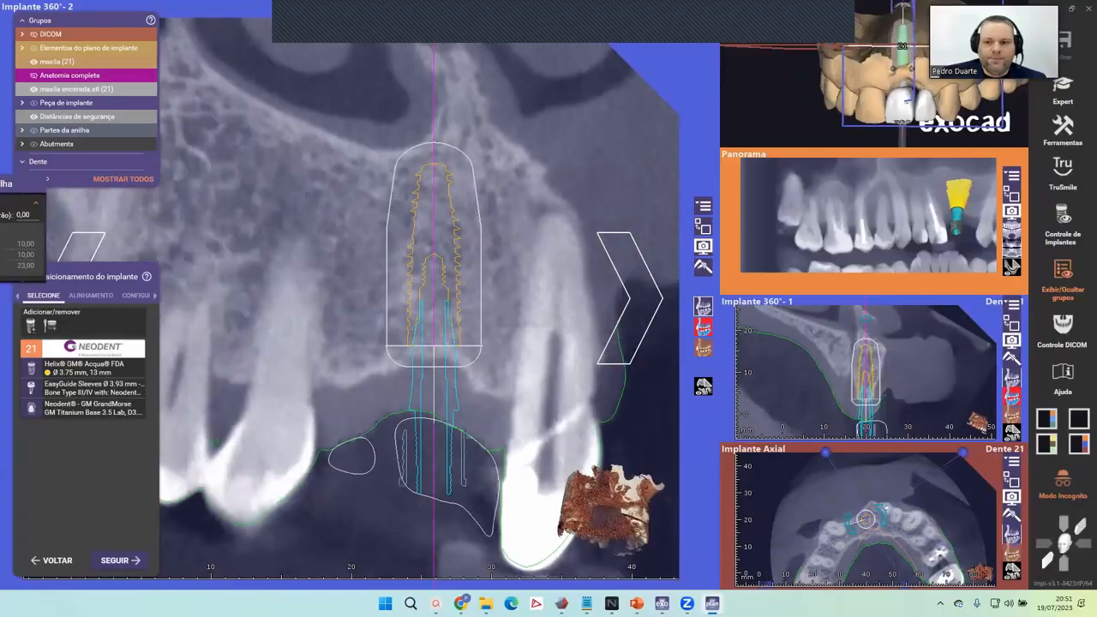
scroll(502, 367, "down", 5)
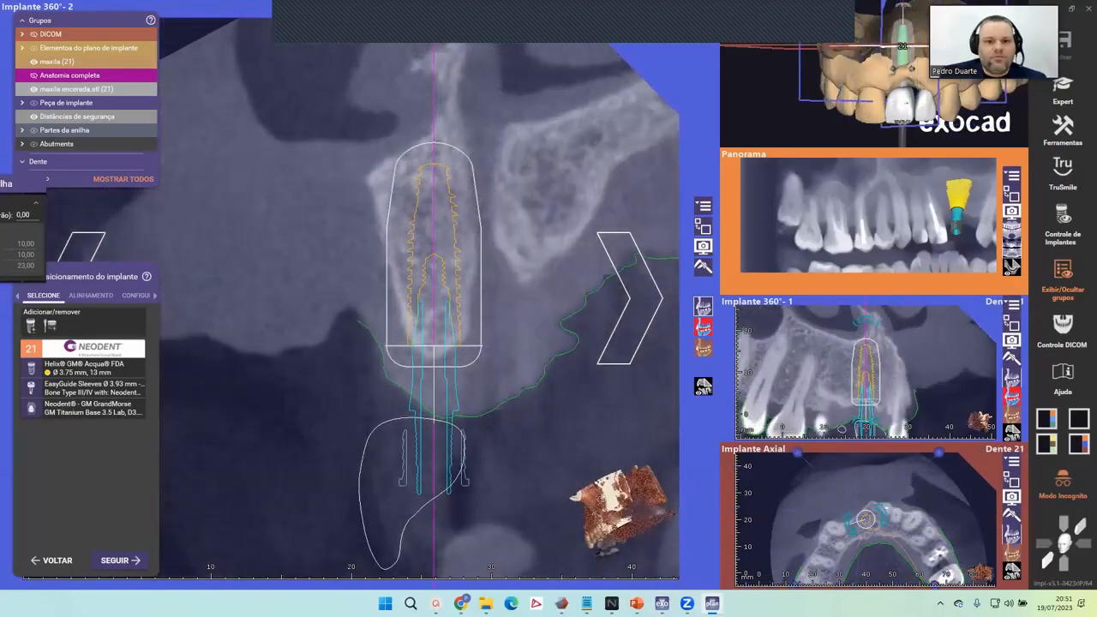
scroll(502, 368, "down", 2)
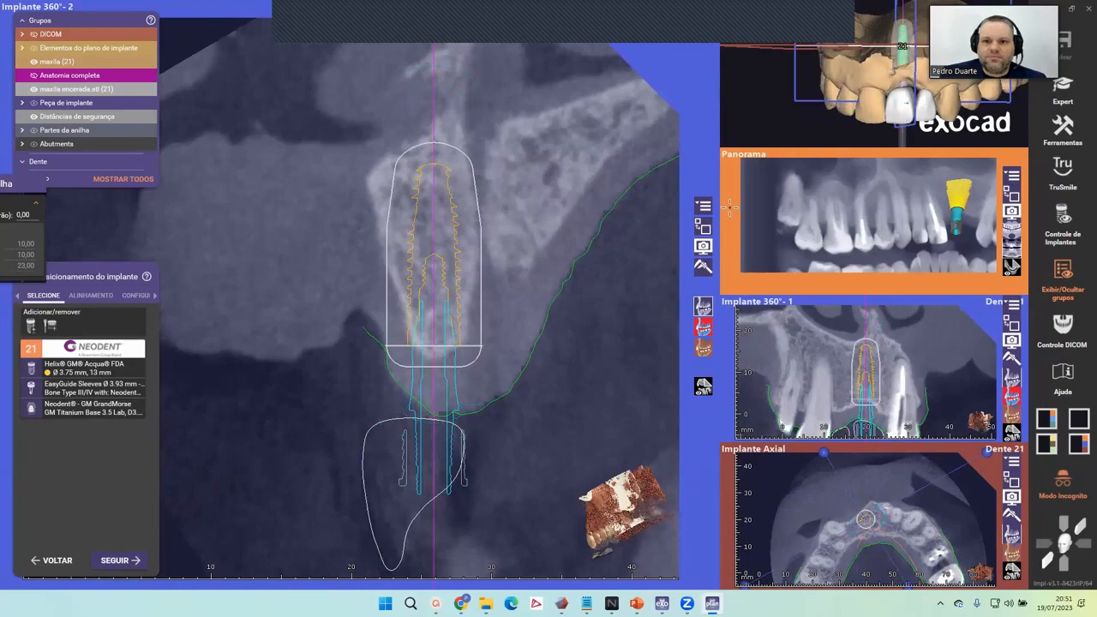
Step: Enlarge the 3D view and examine implant 21 and its axis against the waxed crowns from the palatal and front sides
left_click(702, 228)
right_click_drag(526, 311, 522, 289)
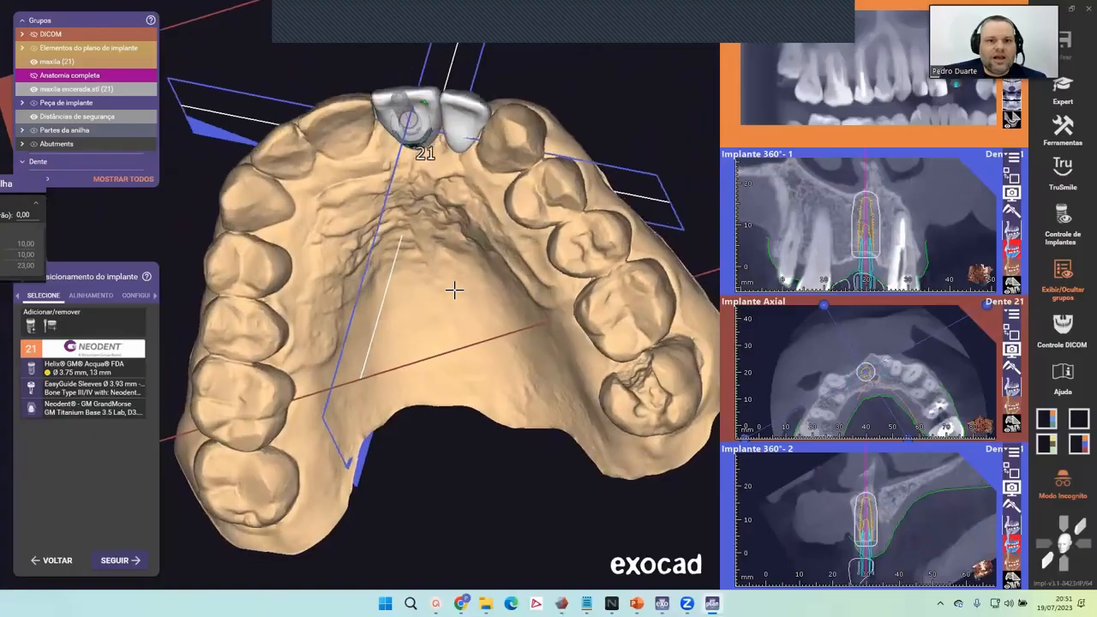
scroll(463, 127, "up", 3)
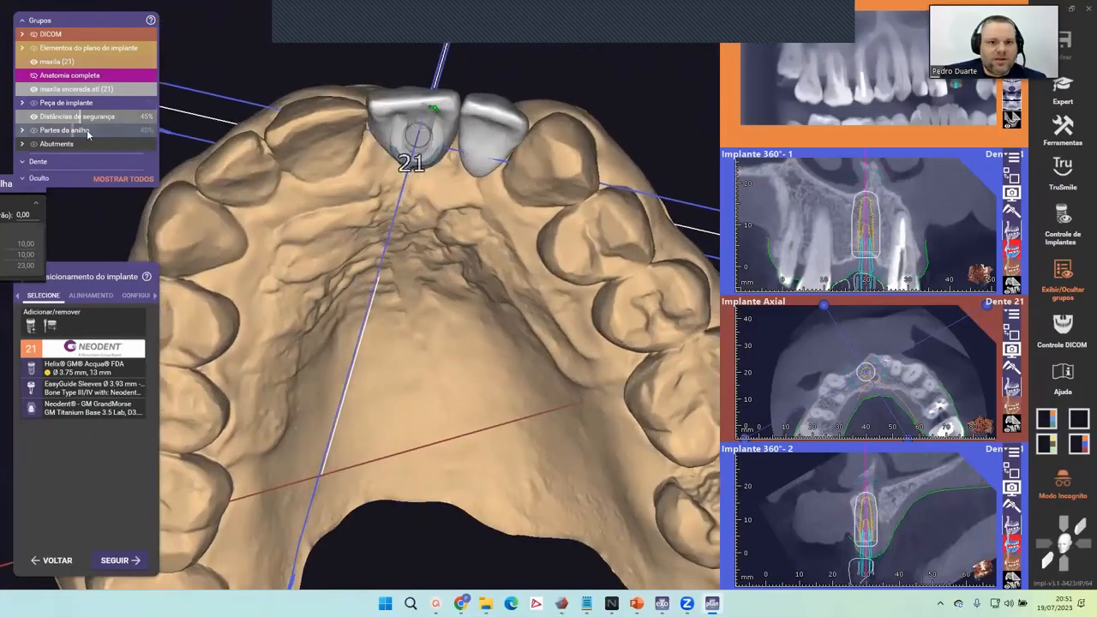
scroll(493, 163, "up", 3)
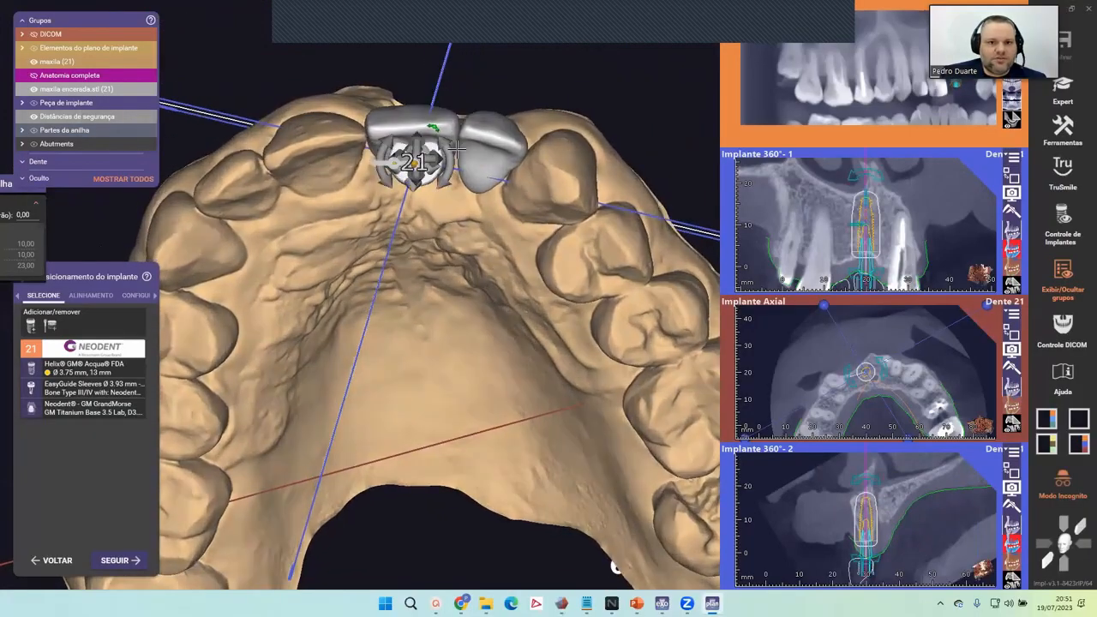
right_click_drag(494, 163, 463, 215)
scroll(462, 214, "down", 5)
right_click_drag(548, 308, 541, 242)
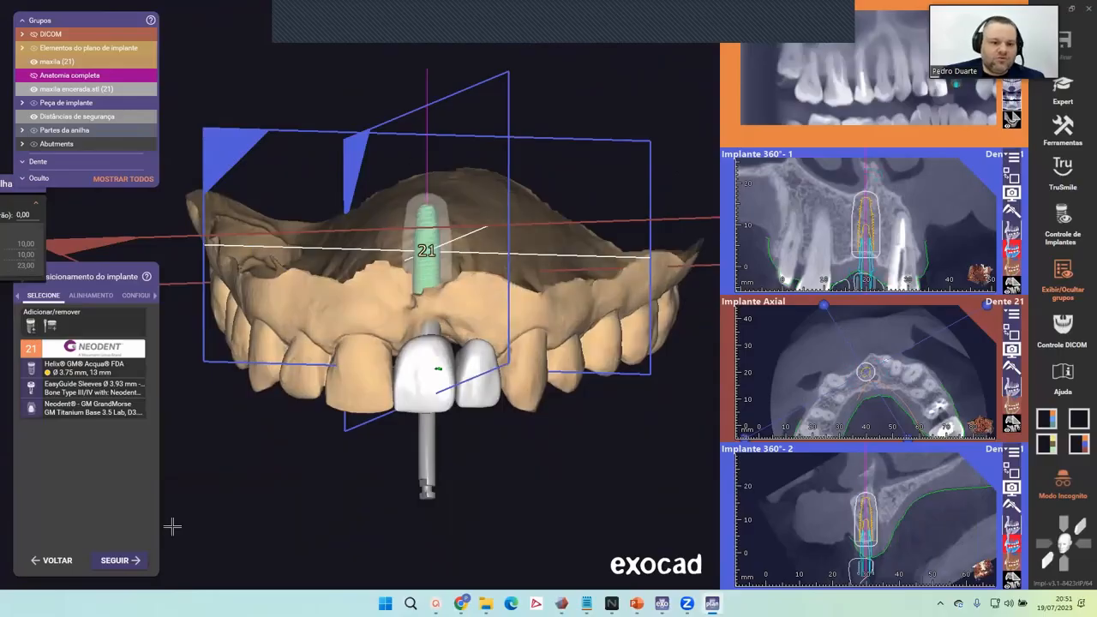
Step: Proceed to the planning approval, confirm the listed statements and approve the implant plan
left_click(120, 560)
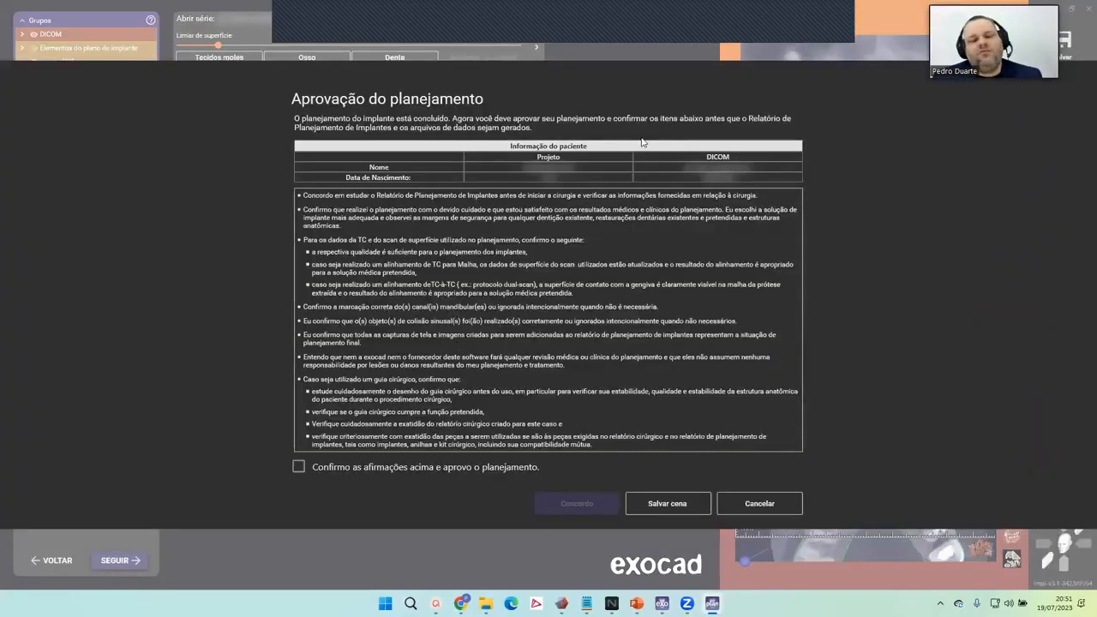
left_click(298, 466)
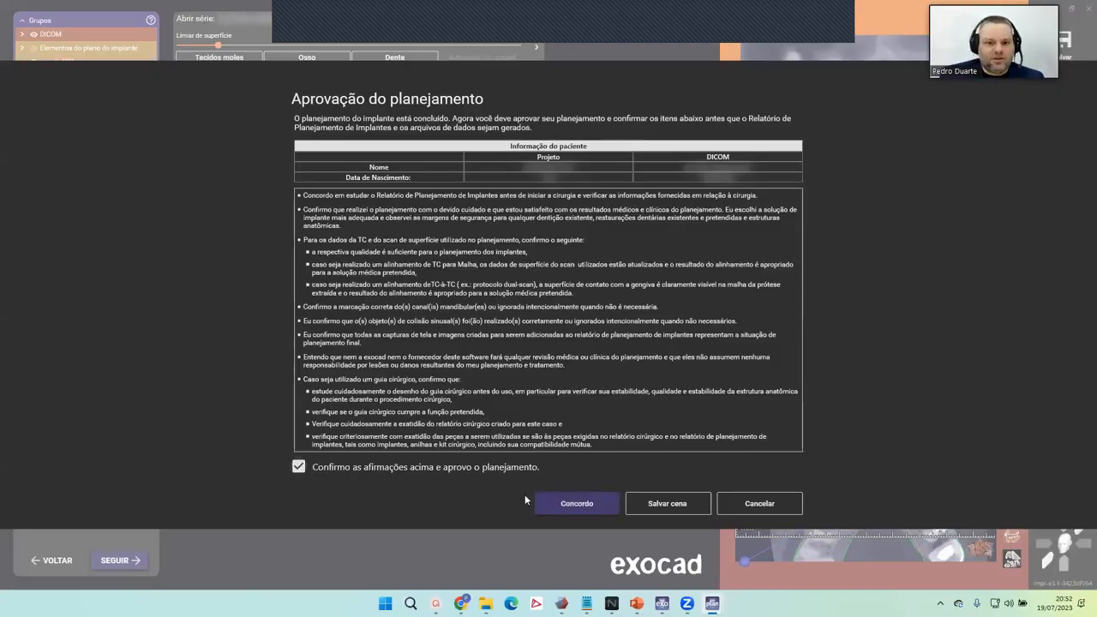
left_click(593, 505)
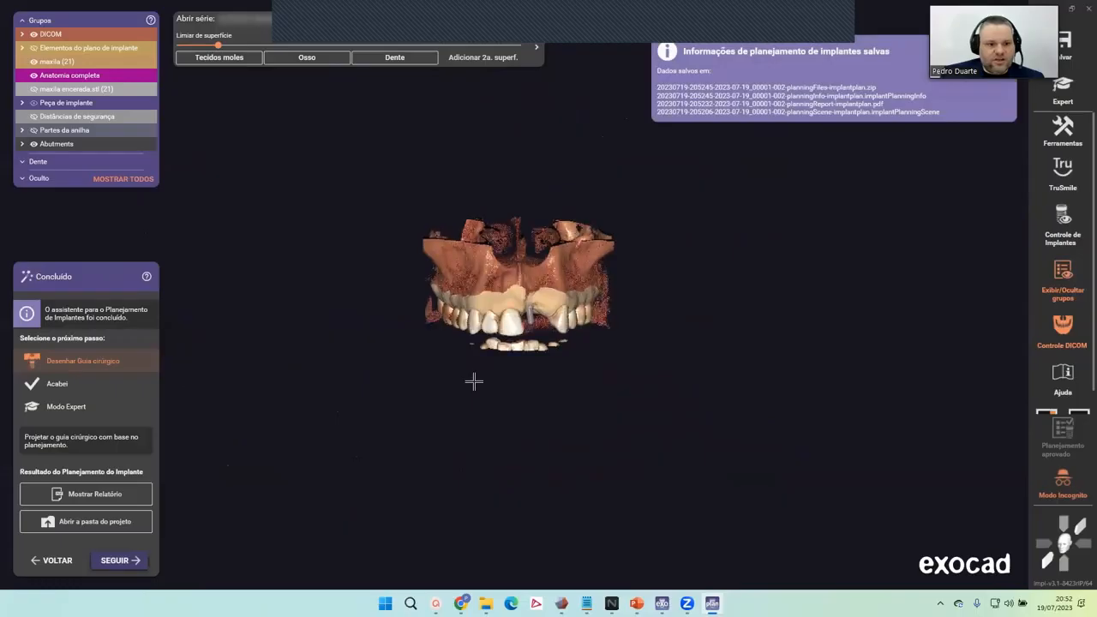
Step: Open the planning report and review its DICOM information, panoramic images, implant overview and general safety information
left_click(96, 495)
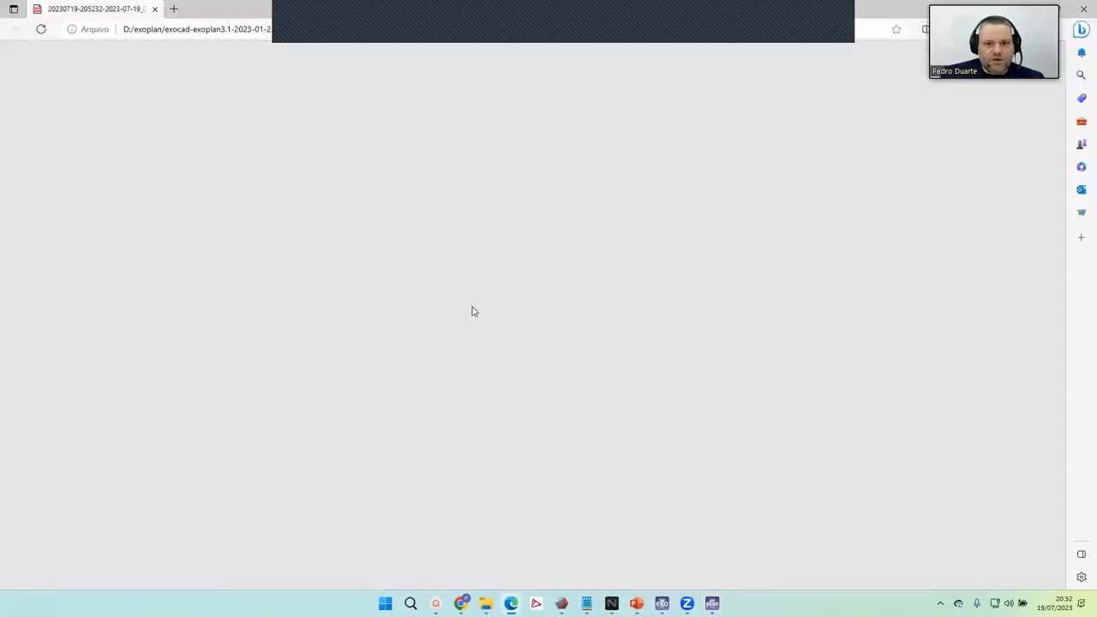
scroll(600, 292, "down", 6)
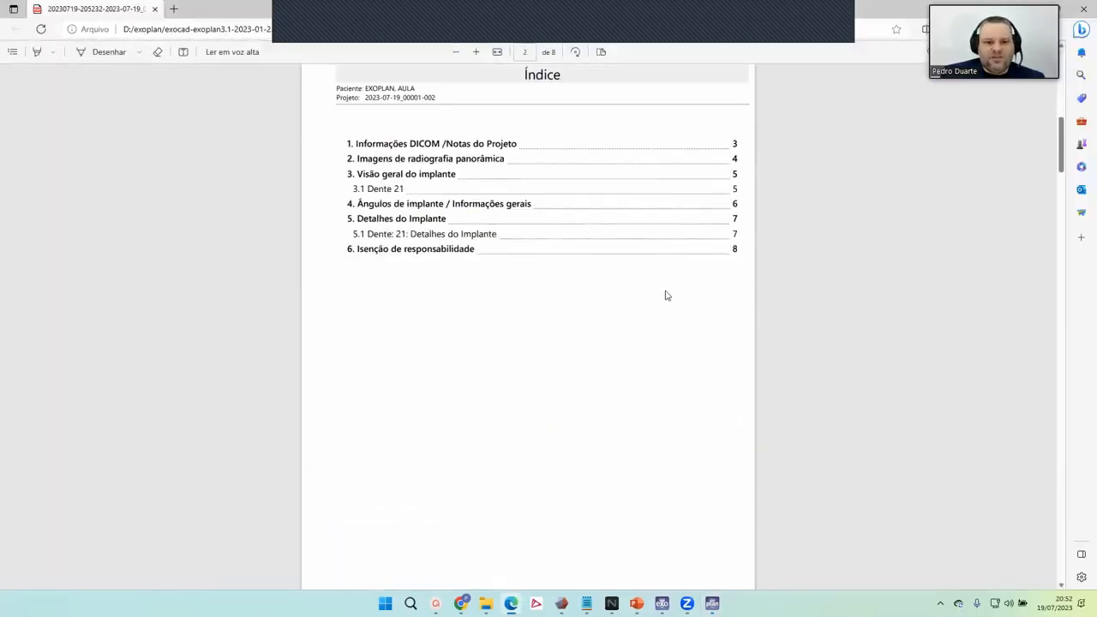
scroll(681, 302, "down", 3)
scroll(681, 304, "down", 2)
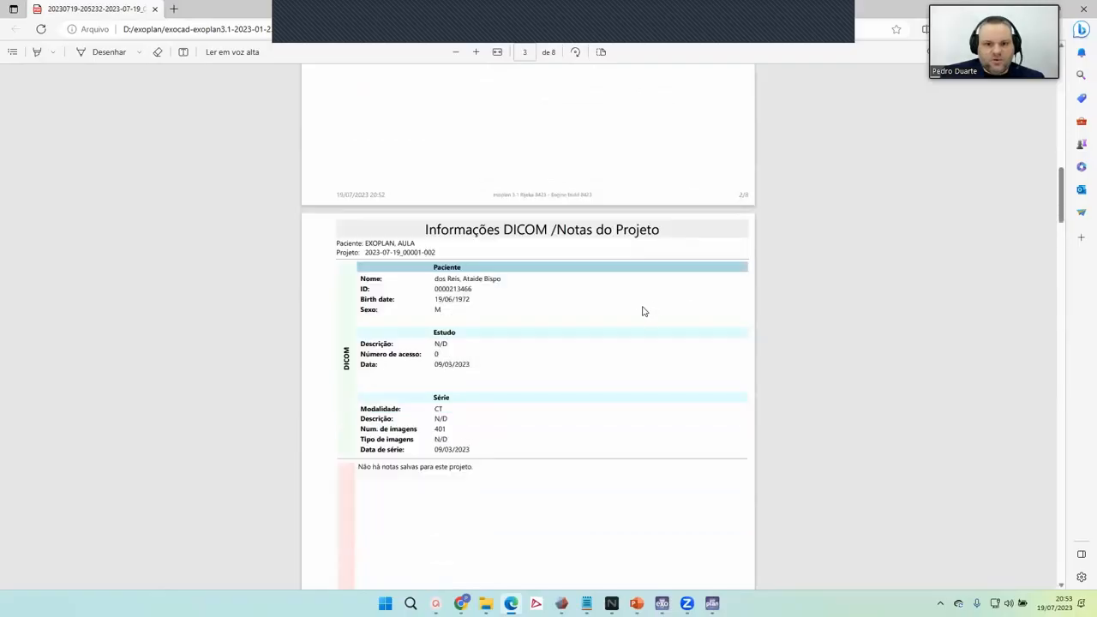
scroll(507, 318, "down", 4)
scroll(506, 319, "down", 4)
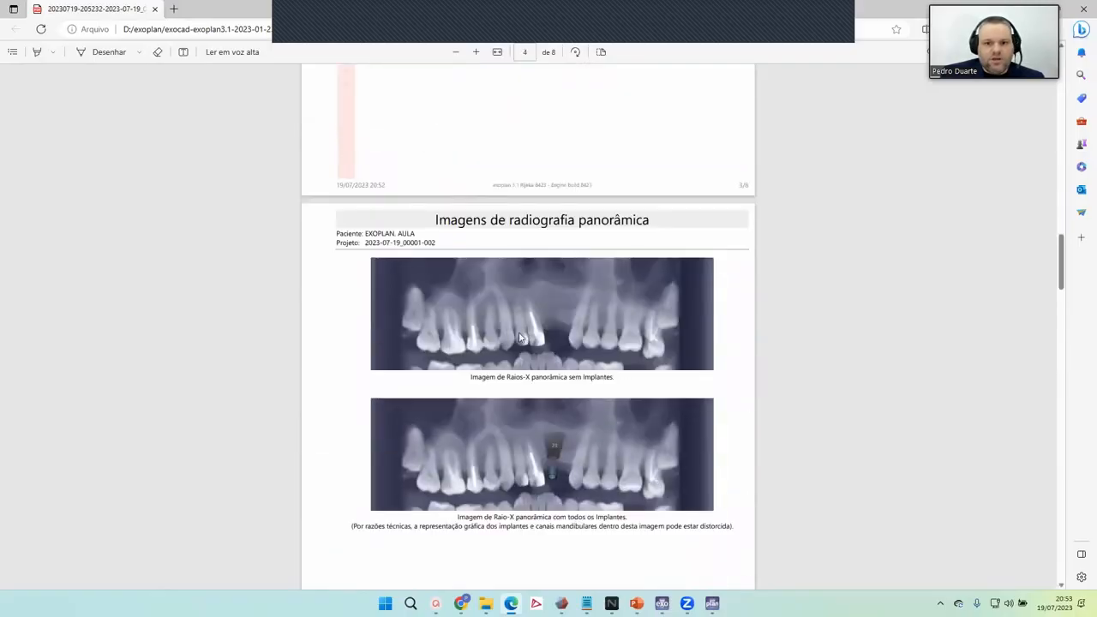
scroll(737, 327, "down", 2)
scroll(738, 326, "down", 6)
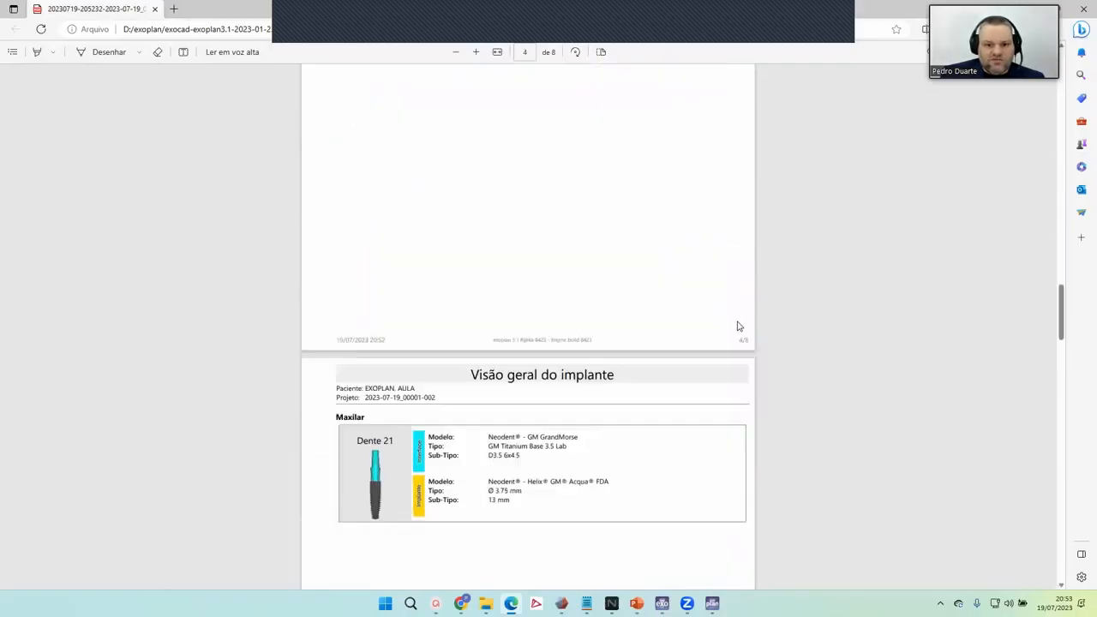
scroll(455, 284, "down", 6)
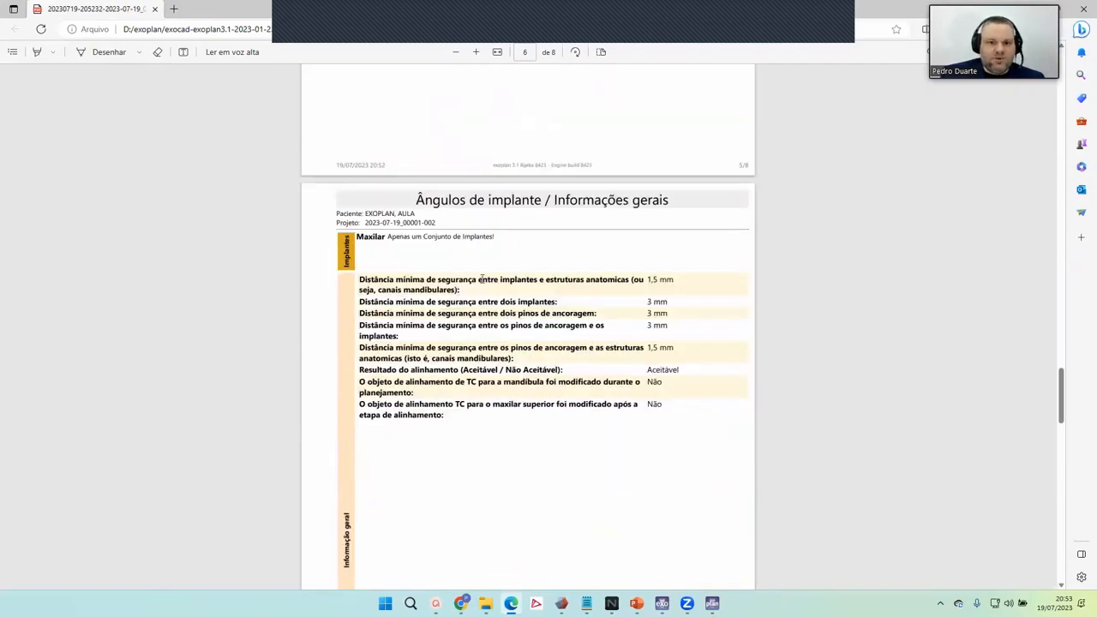
Step: Review the tooth 21 implant details page, including the component data and the mesiodistal and palatal-labial section images
scroll(659, 347, "down", 6)
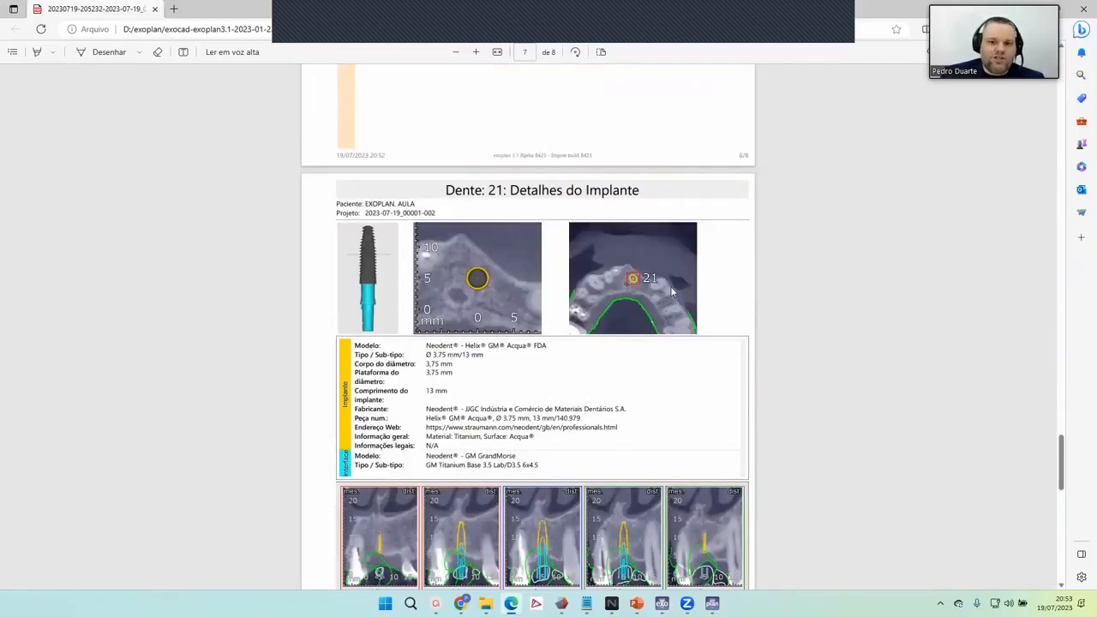
scroll(677, 292, "down", 2)
scroll(538, 352, "down", 1)
scroll(531, 292, "up", 1)
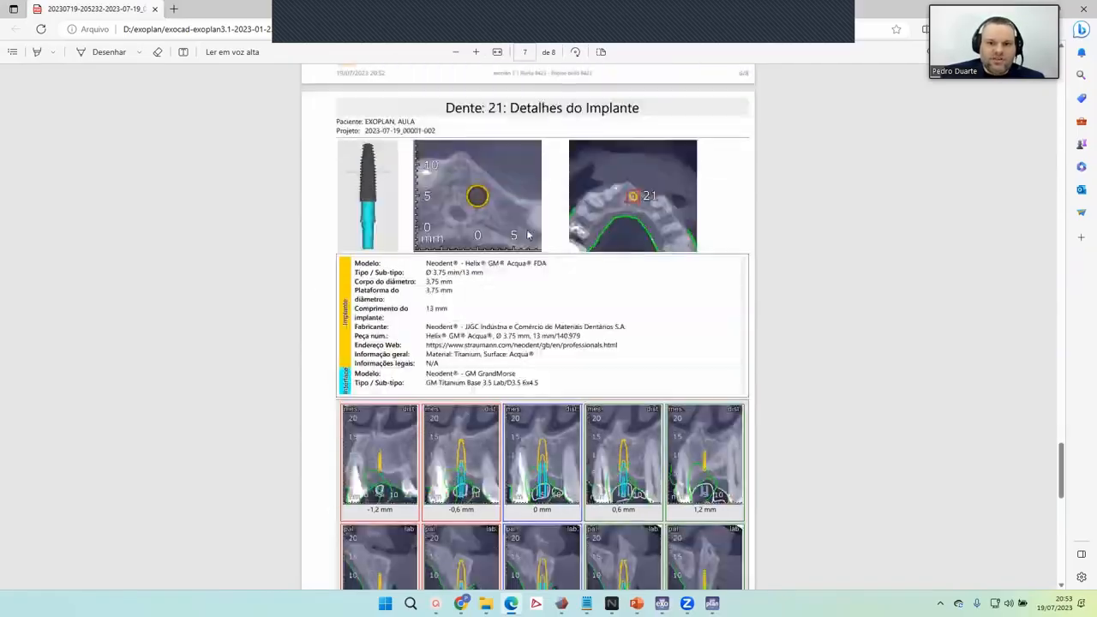
scroll(666, 302, "down", 1)
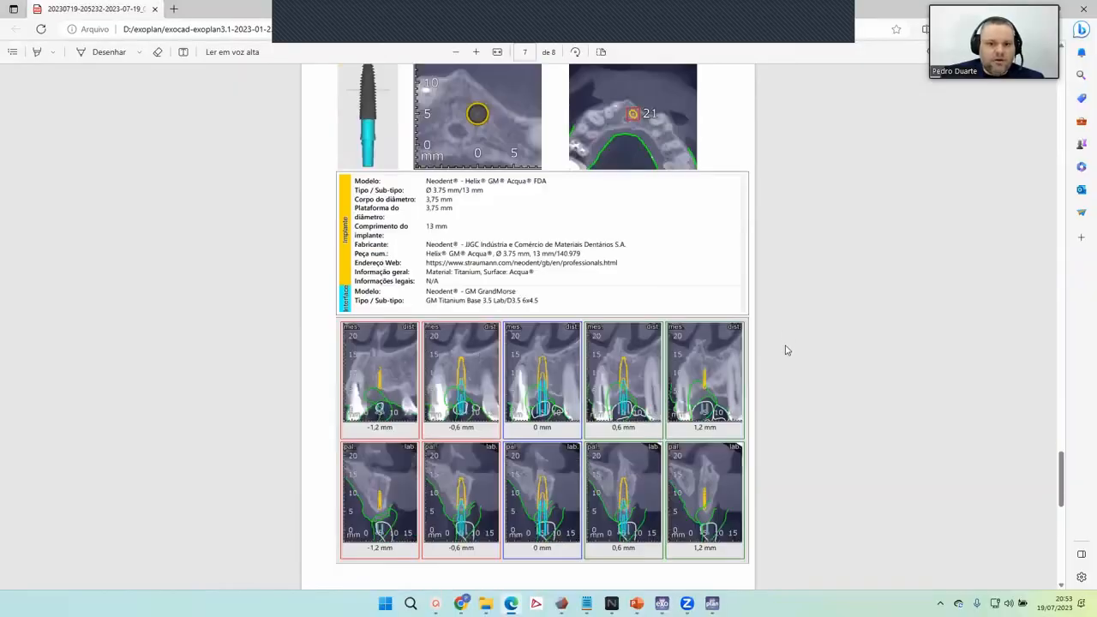
scroll(785, 351, "down", 4)
scroll(784, 351, "up", 3)
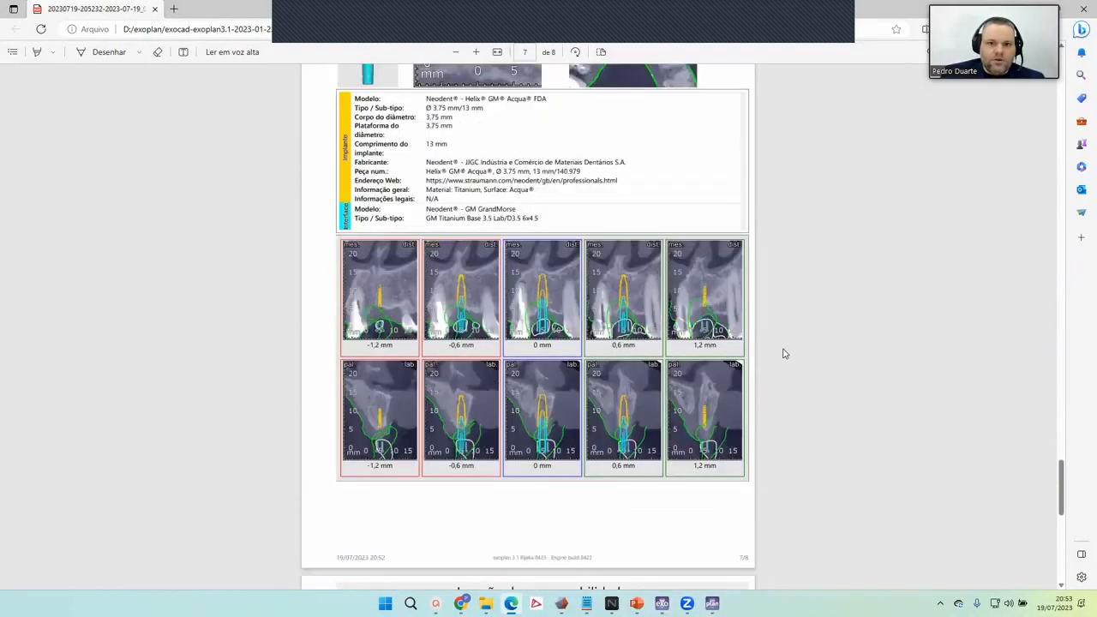
Step: Read the report's liability disclaimer and close the report to return to the completed implant plan
scroll(745, 361, "down", 4)
scroll(592, 340, "down", 3)
scroll(592, 340, "up", 3)
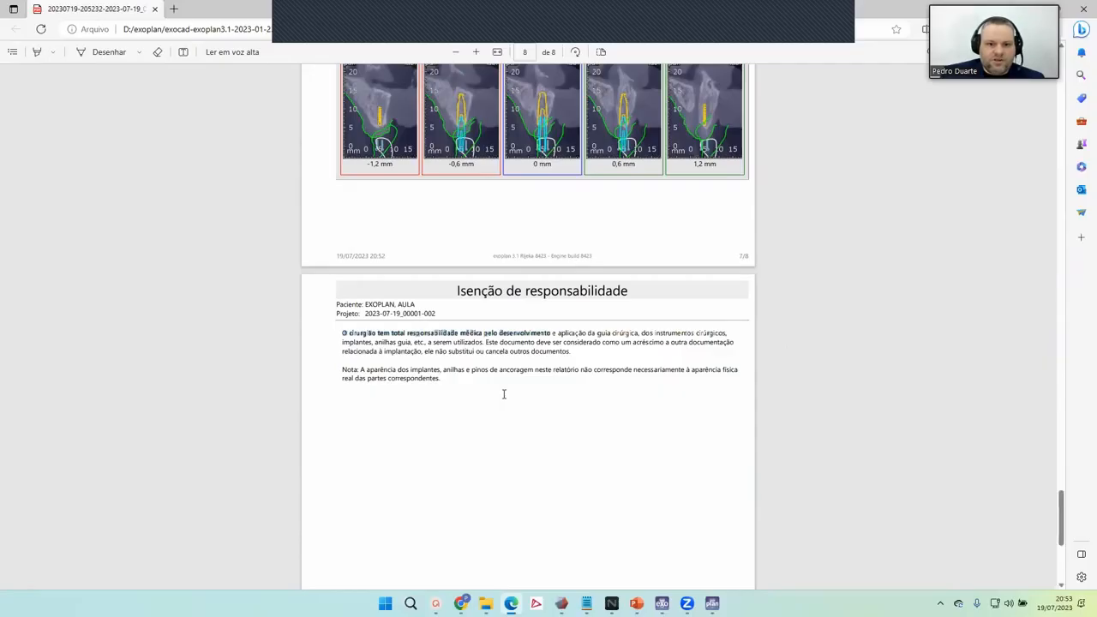
left_click_drag(503, 394, 507, 384)
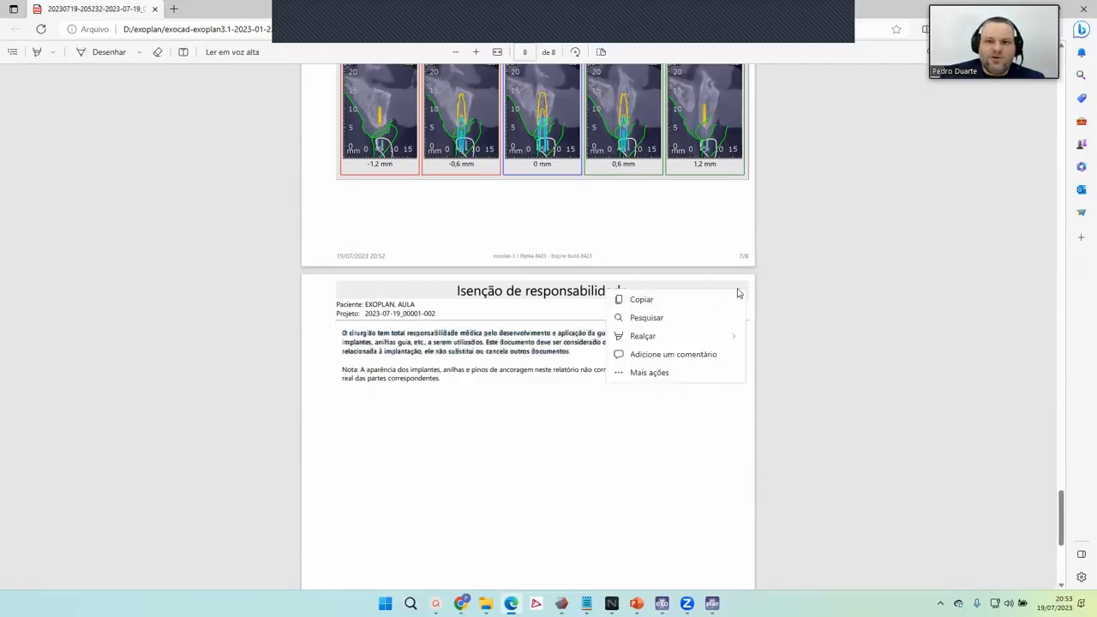
left_click(822, 266)
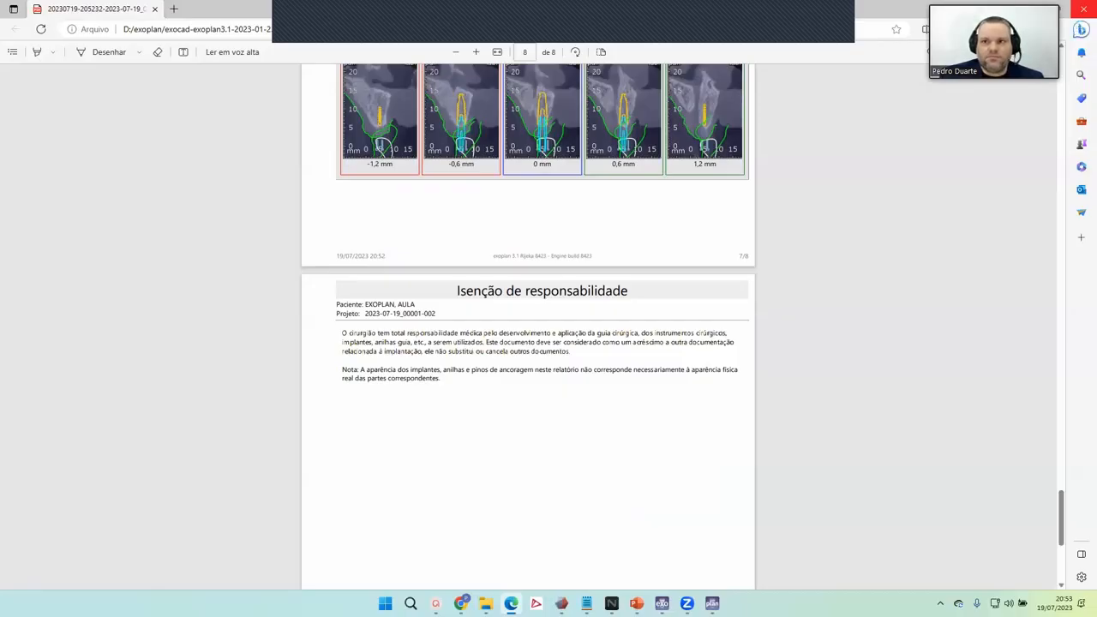
left_click(1081, 11)
Step: Continue to the surgical guide design and accept the tooth 21 maxilla scan as the base mesh
right_click_drag(567, 381, 549, 332)
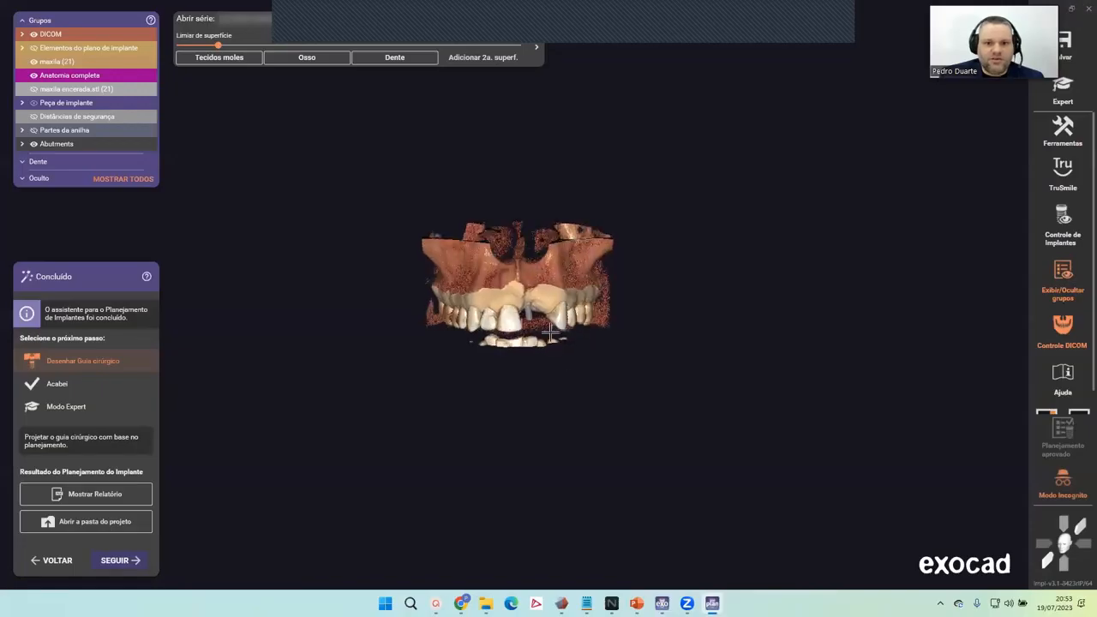
scroll(523, 248, "up", 3)
right_click_drag(523, 249, 525, 304)
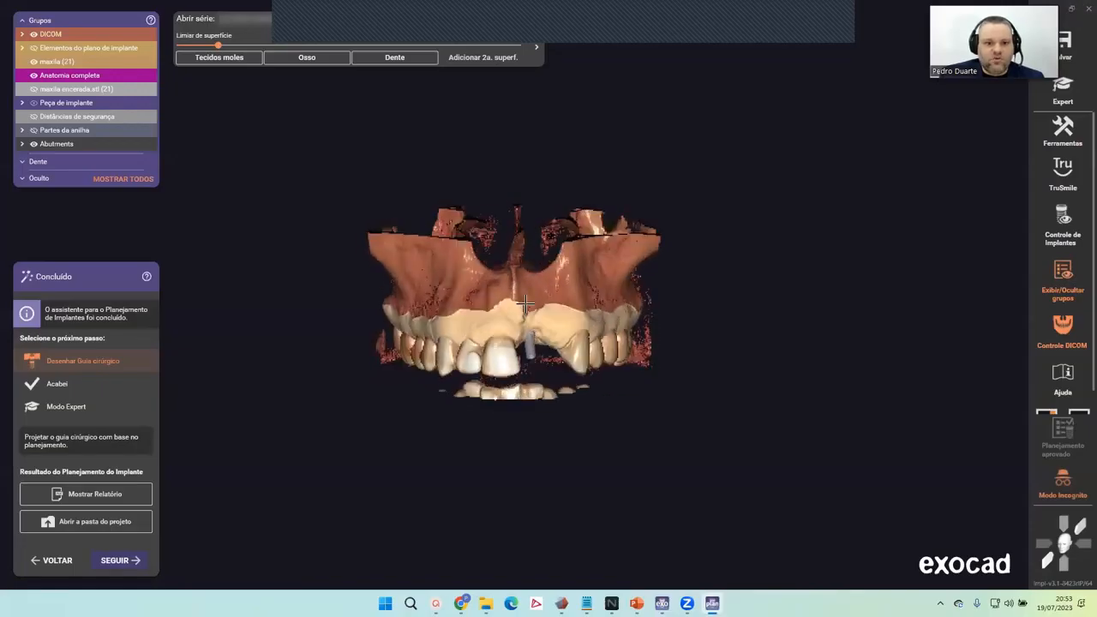
right_click_drag(511, 400, 467, 421)
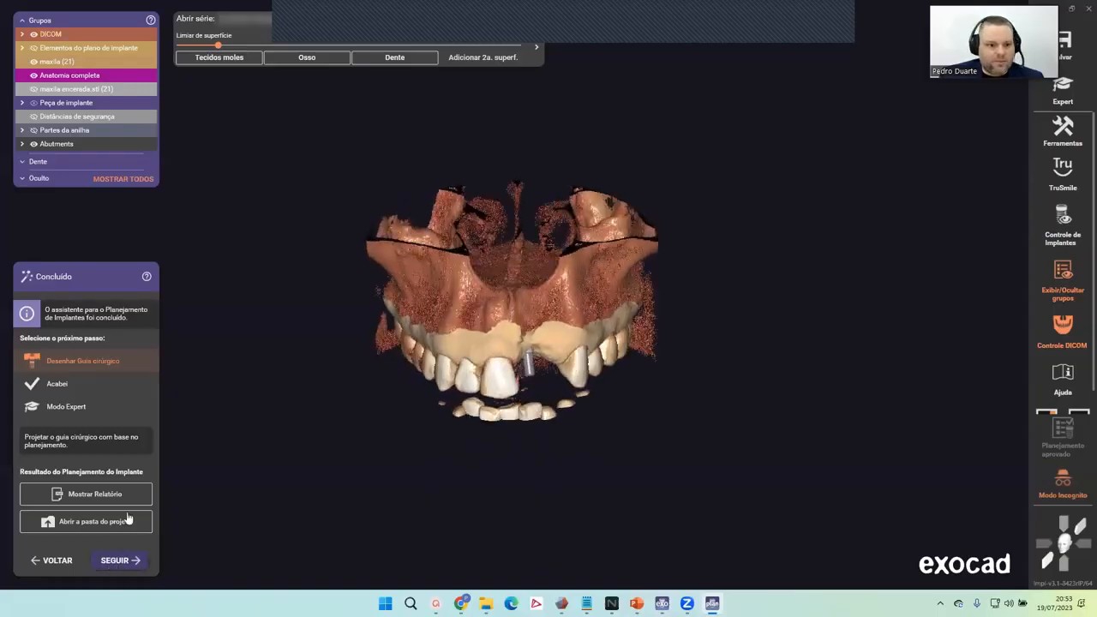
left_click(112, 561)
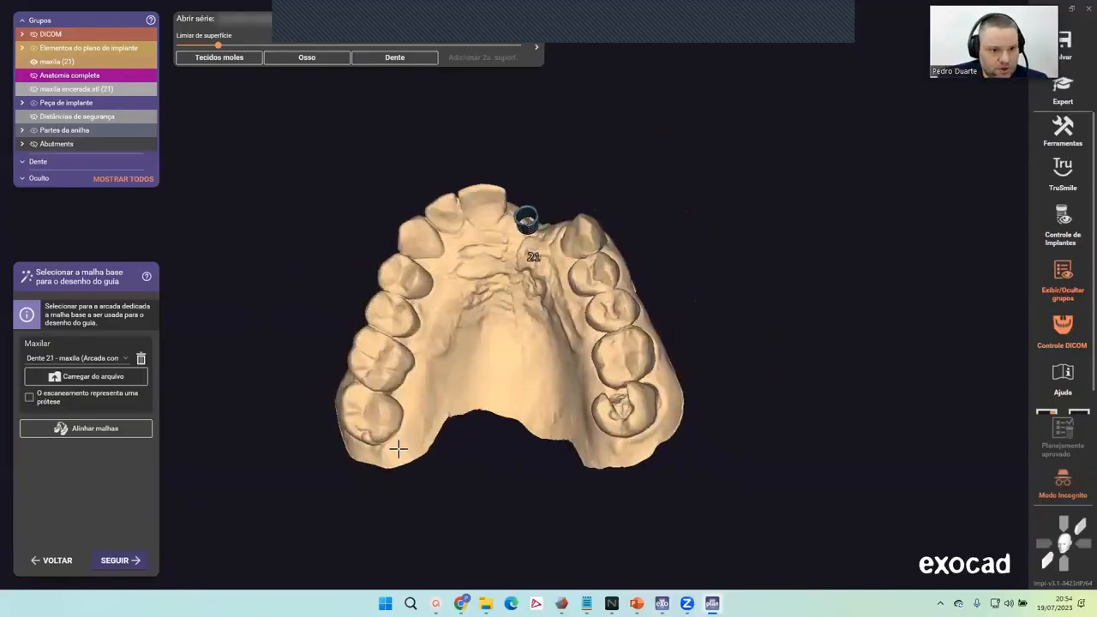
left_click(120, 560)
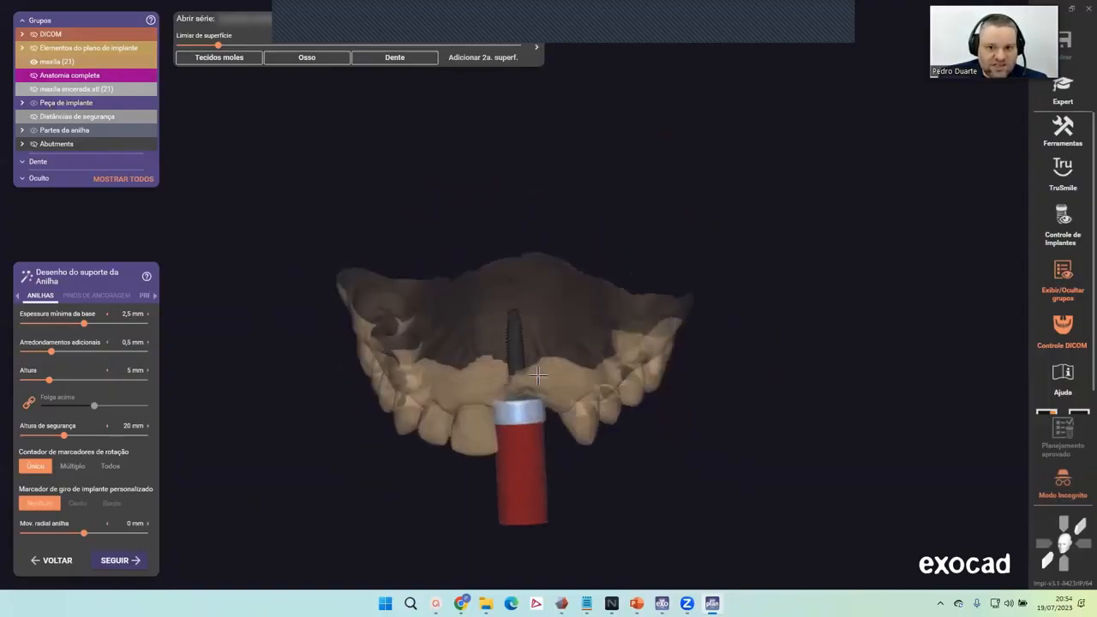
Step: Inspect the sleeve on implant 21 from the front and accept its support with 2.5 mm minimum base thickness and 5 mm height
scroll(480, 334, "up", 2)
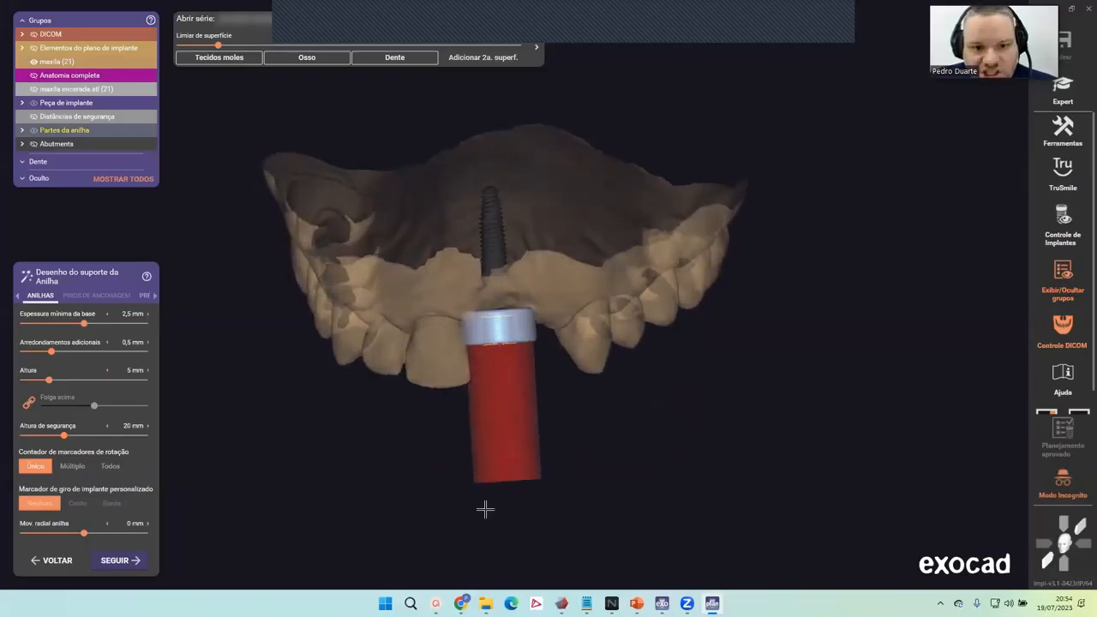
right_click_drag(524, 411, 433, 348)
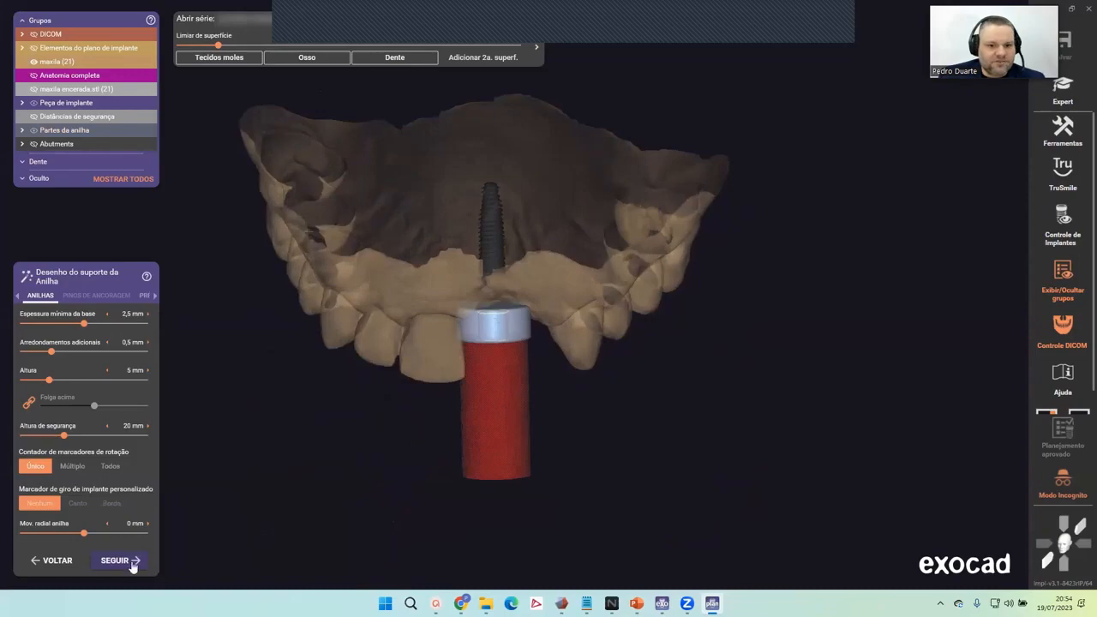
left_click(131, 561)
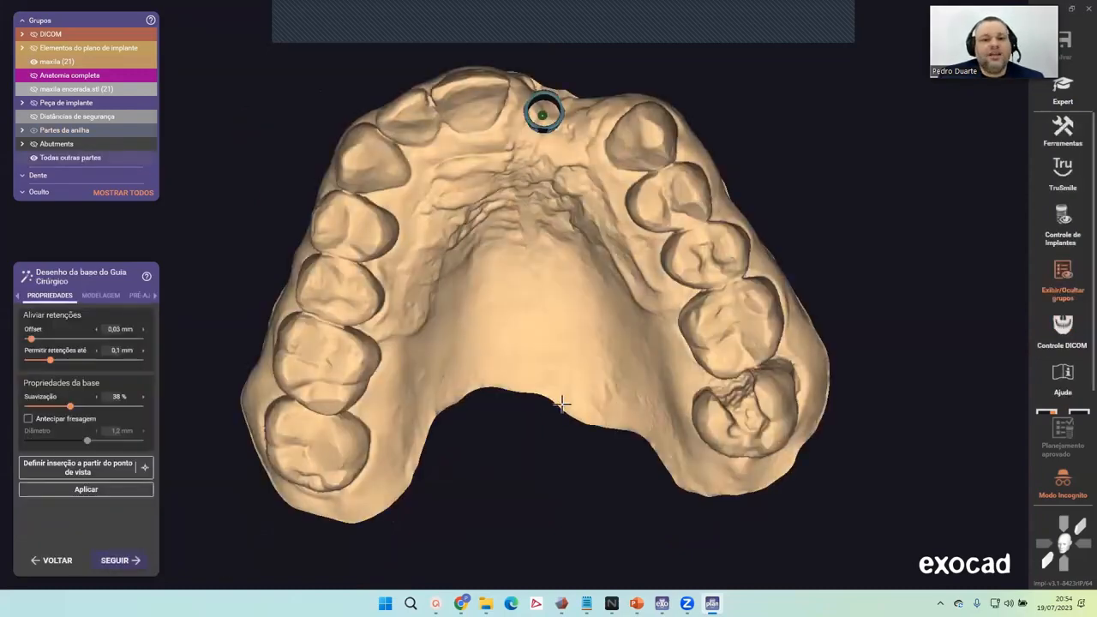
Step: Orient the maxilla to an occlusal view along the sleeve and set the guide's insertion direction from that viewpoint
scroll(562, 410, "down", 3)
right_click_drag(566, 359, 557, 392)
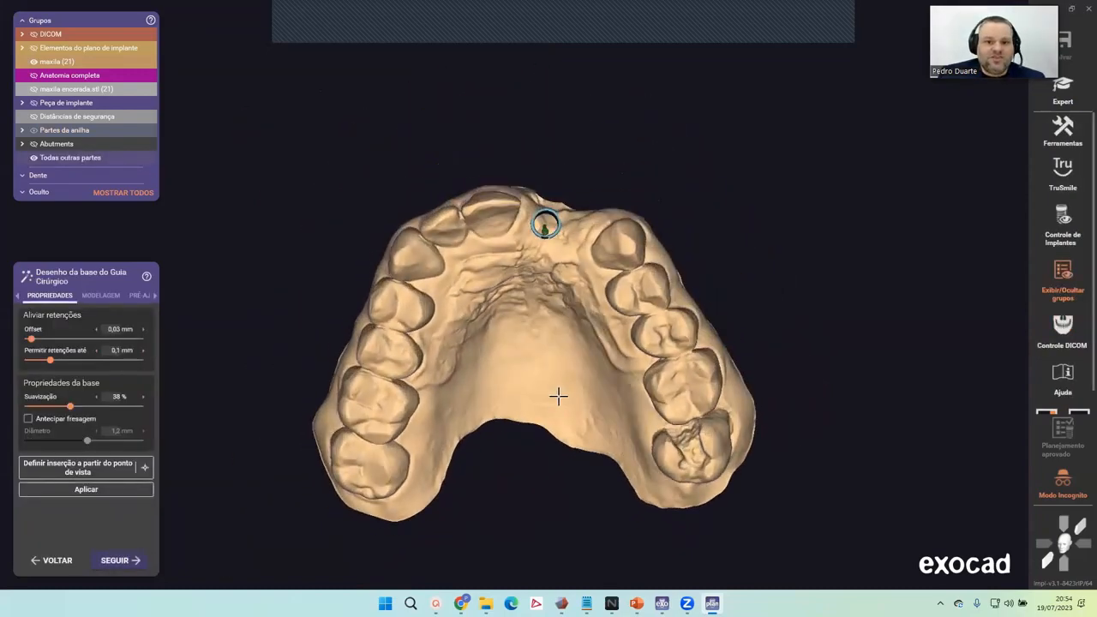
right_click_drag(555, 343, 564, 323)
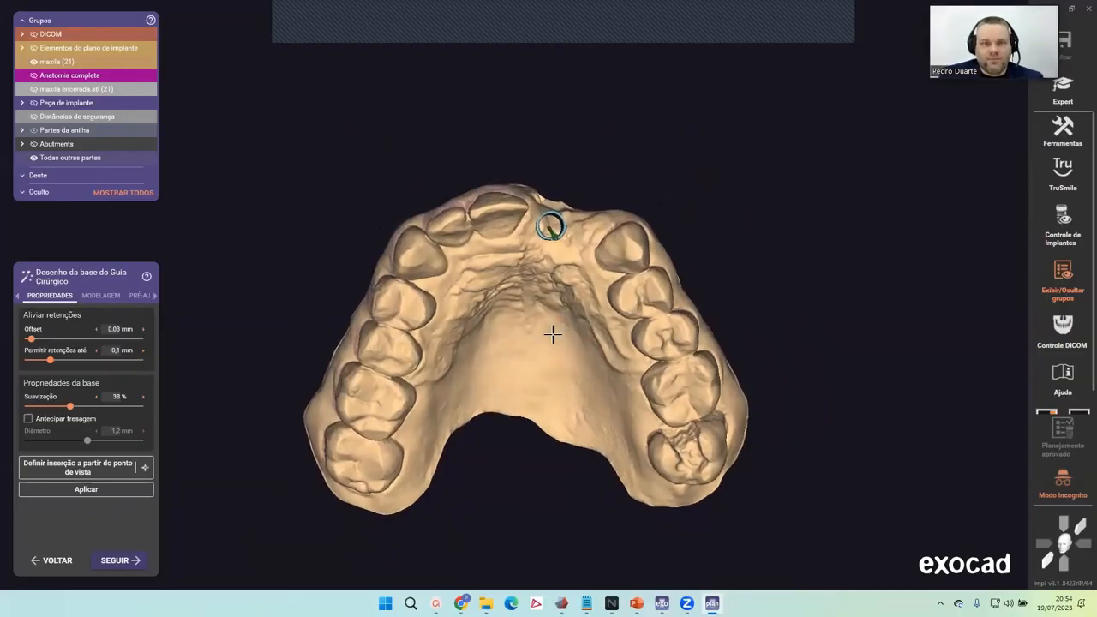
right_click_drag(552, 335, 553, 335)
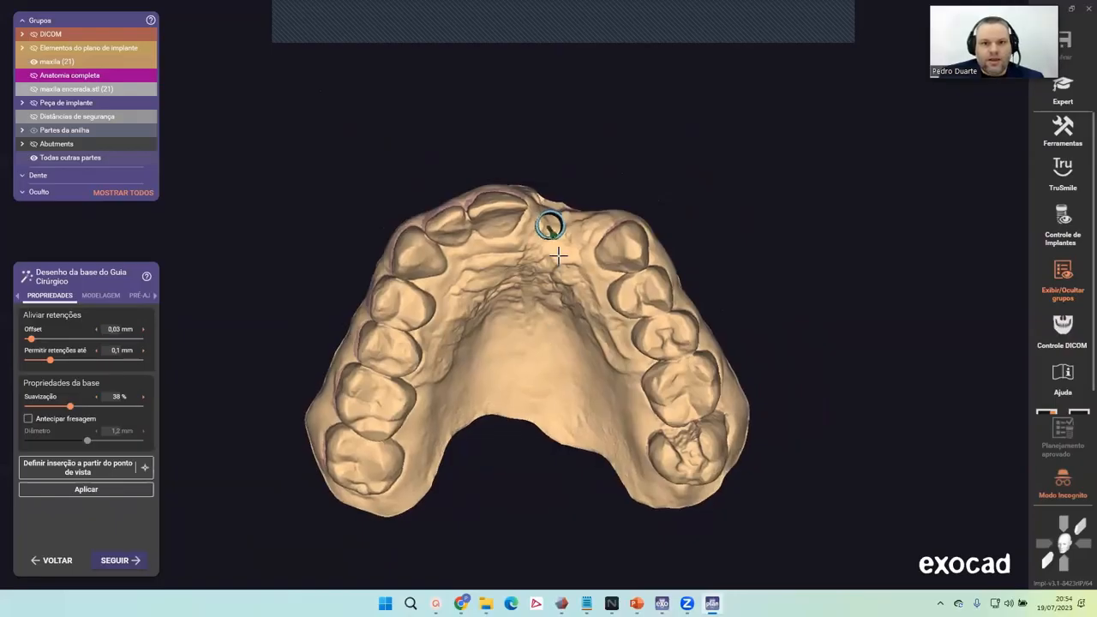
mouse_move(557, 242)
right_mouse_down()
mouse_move(556, 231)
mouse_move(558, 255)
right_mouse_up()
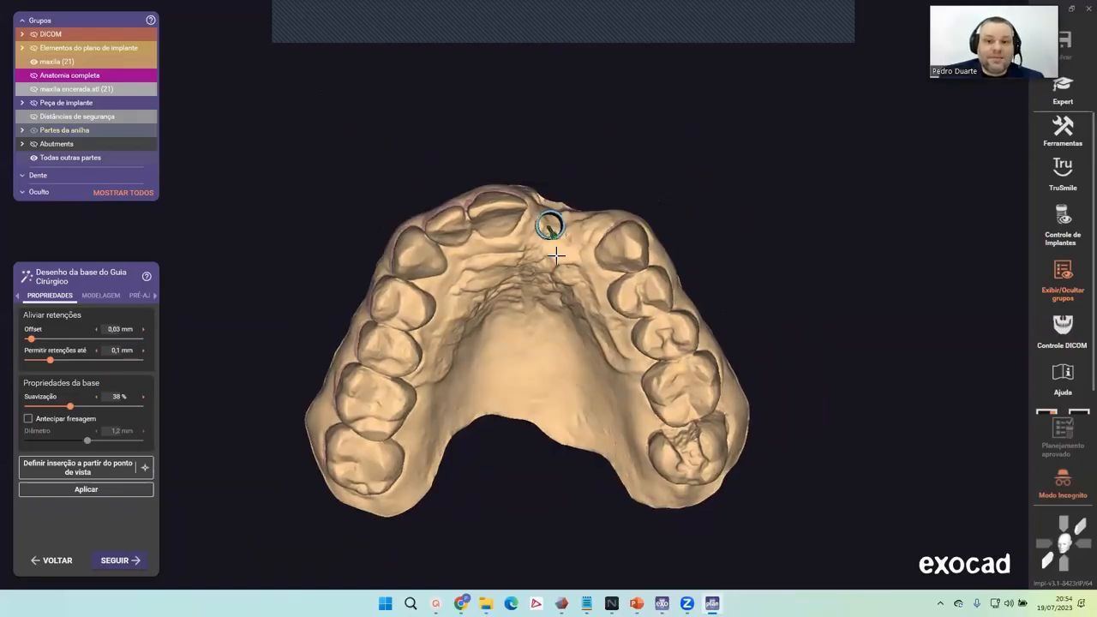
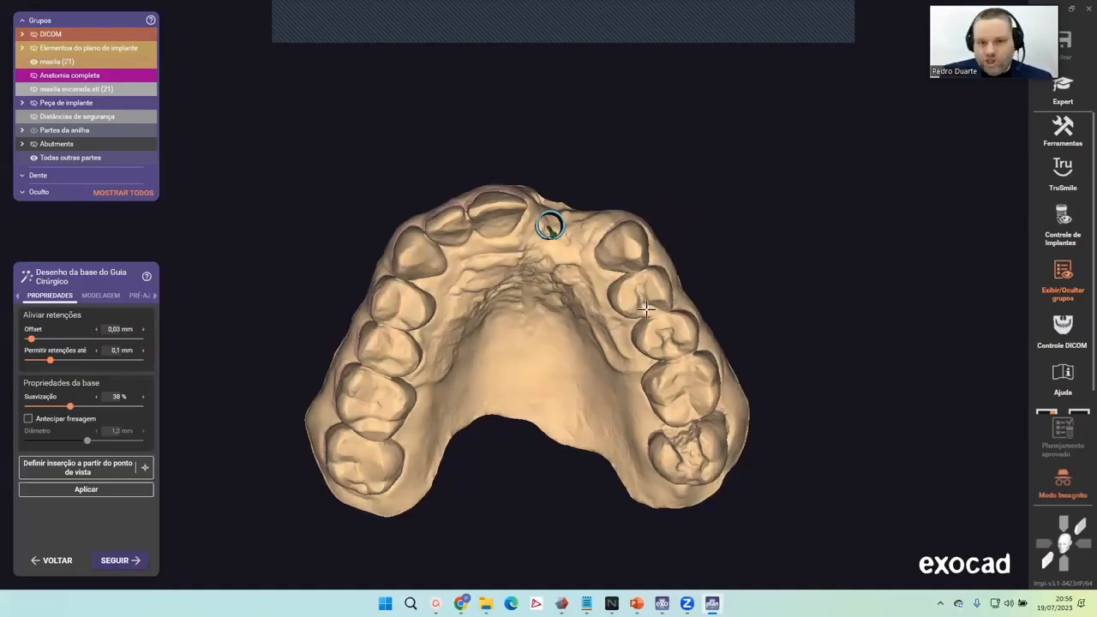
right_click_drag(582, 313, 583, 318)
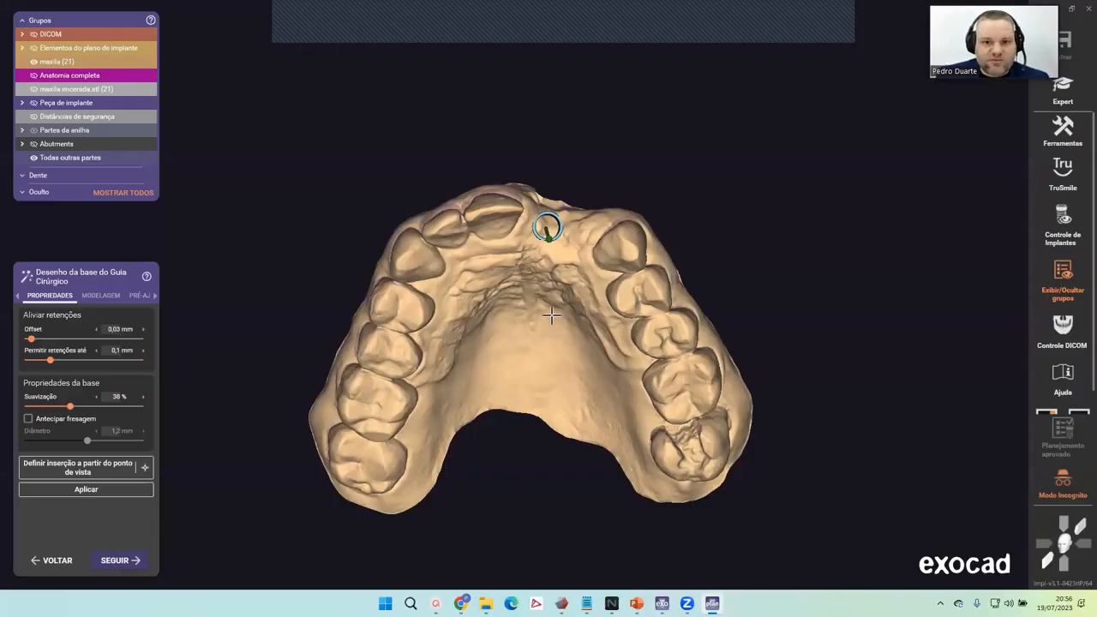
left_click(95, 472)
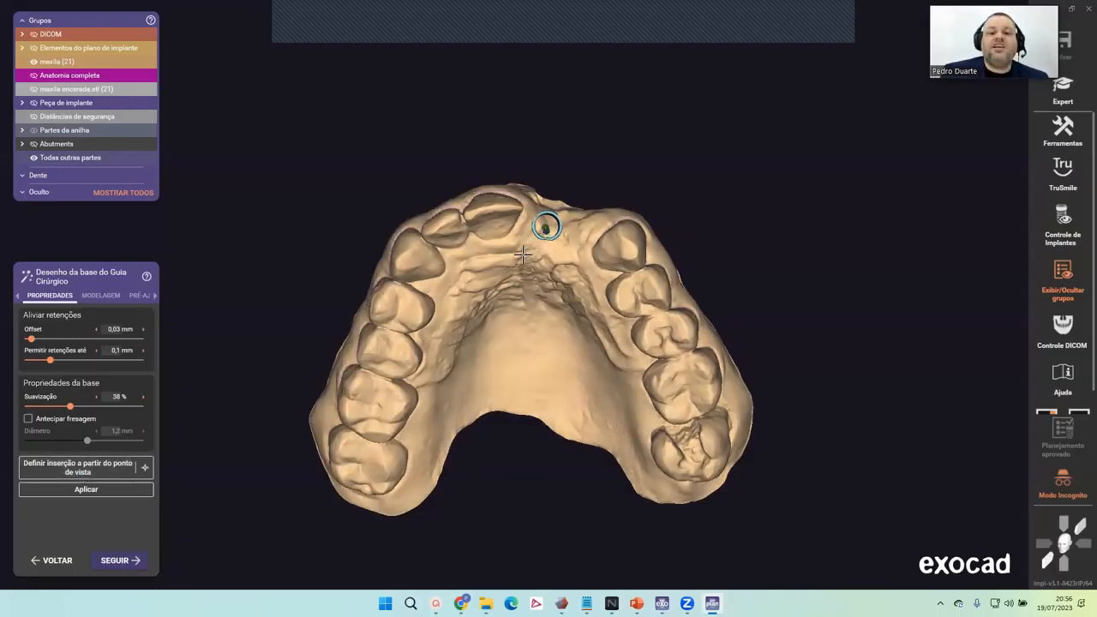
Step: Check the marked undercuts around the teeth and apply the guide base with 0.03 mm offset, 0.1 mm allowed undercuts and 38% smoothing
right_click_drag(581, 214, 502, 325)
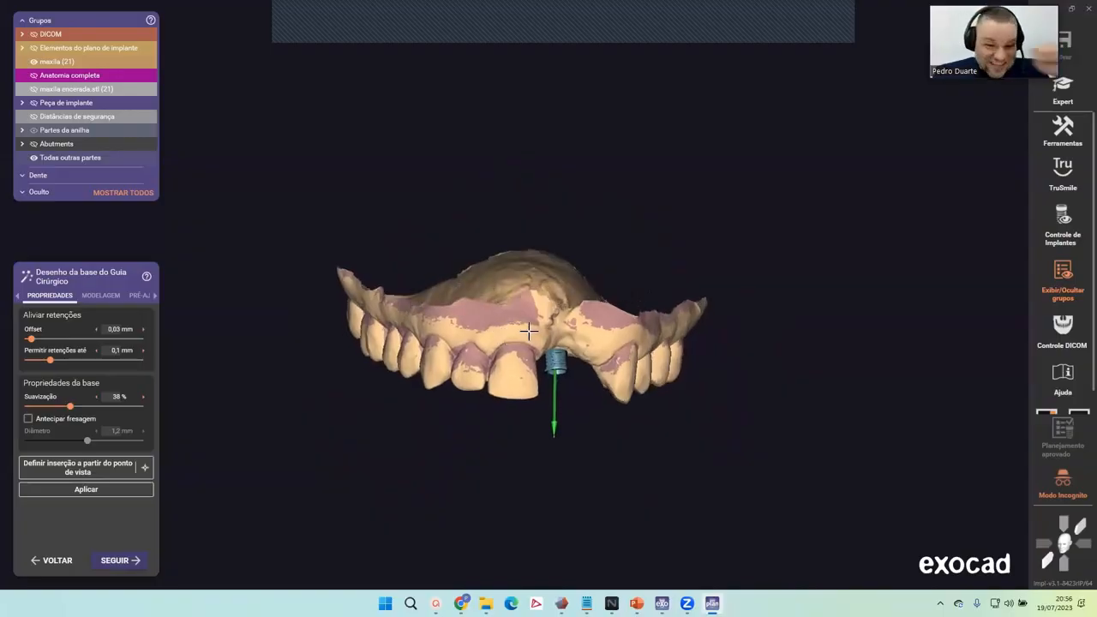
right_click_drag(531, 331, 529, 332)
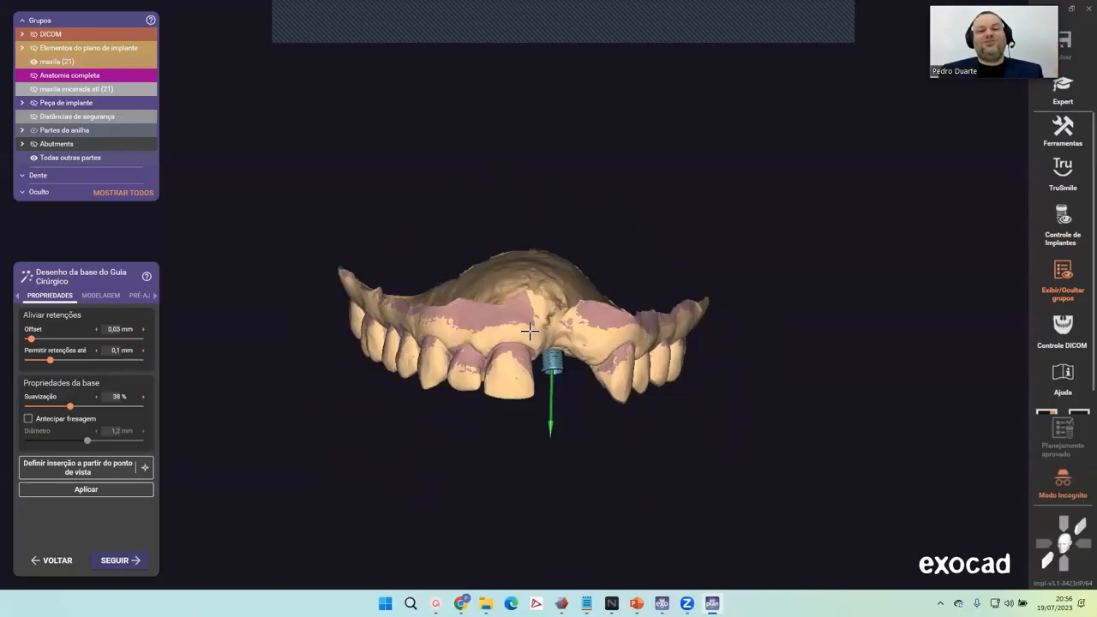
right_click_drag(570, 326, 520, 403)
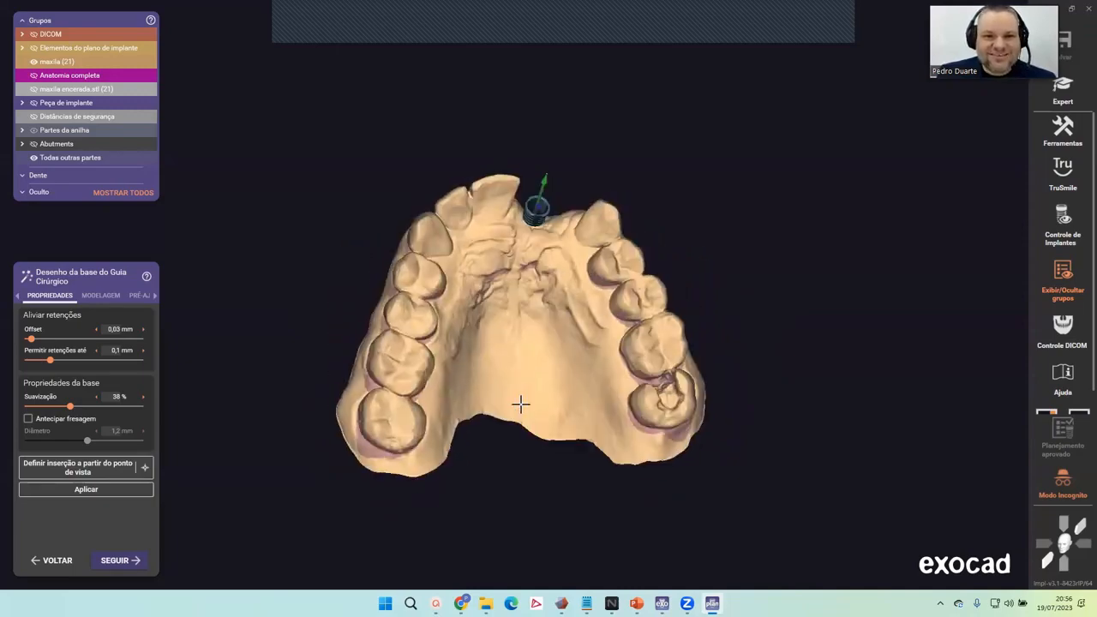
left_click(86, 488)
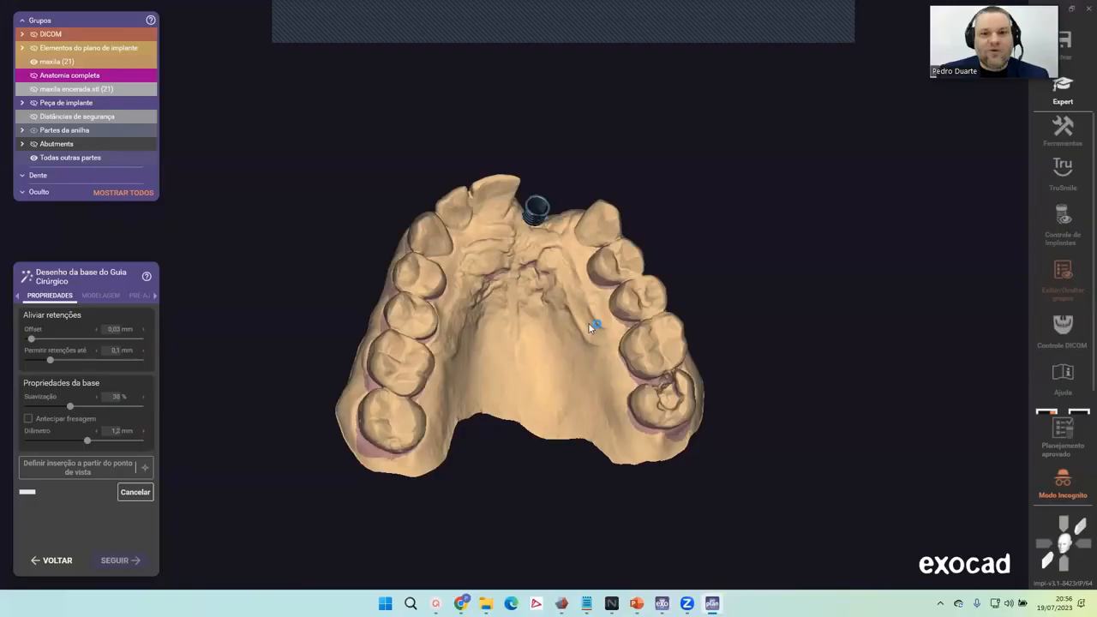
Step: Make the guide parts translucent so the maxilla scan shows through for drawing the guide outline in occlusal view
right_click_drag(590, 328, 591, 341)
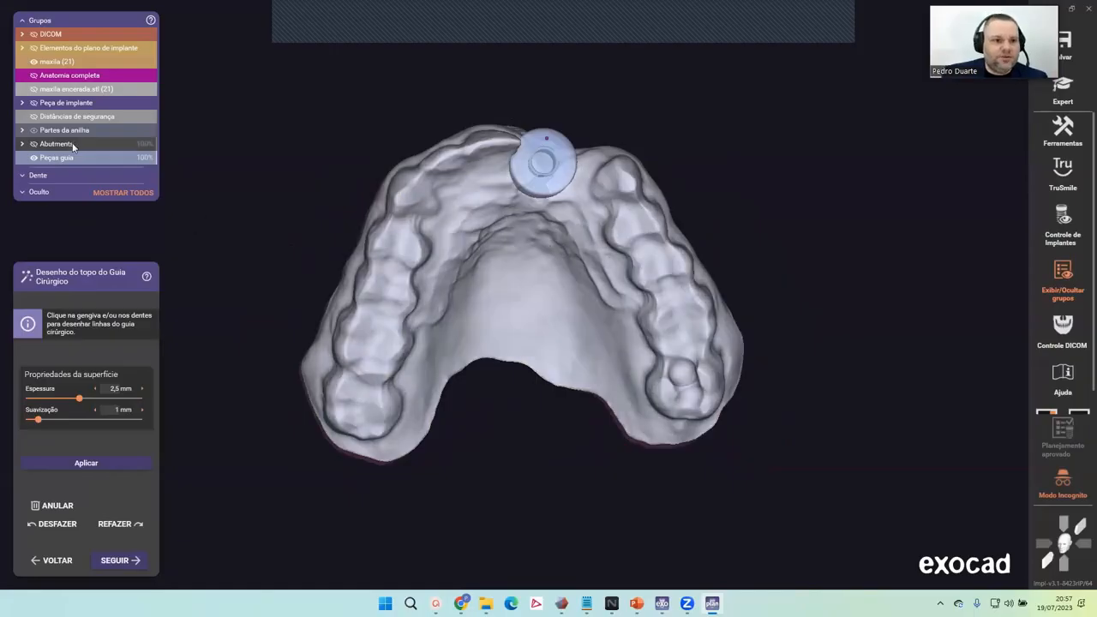
left_click_drag(83, 158, 56, 157)
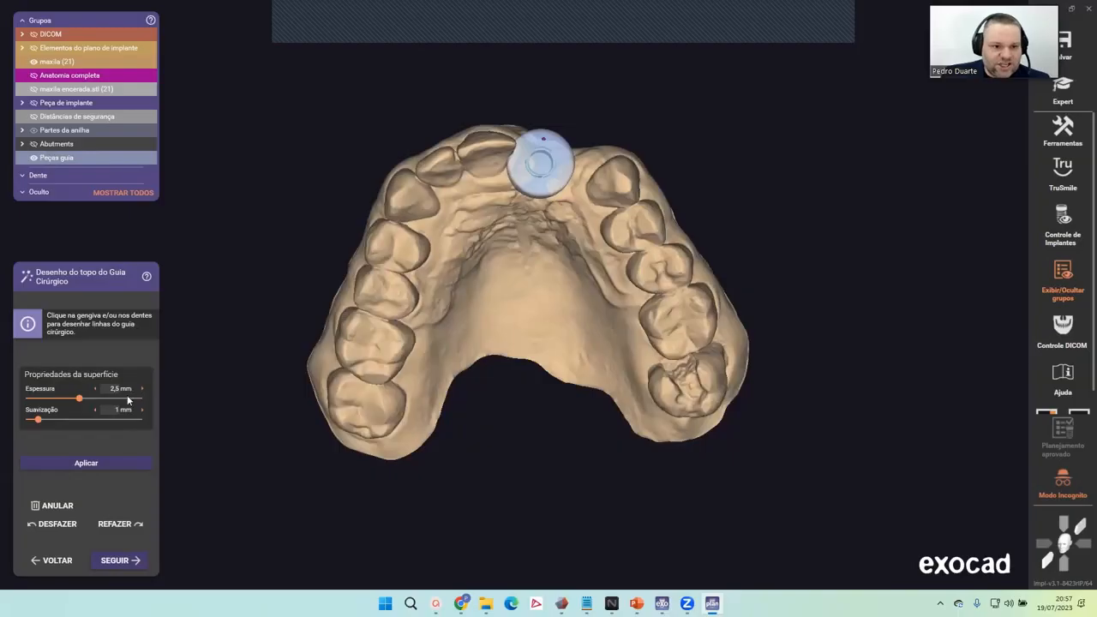
scroll(555, 254, "up", 4)
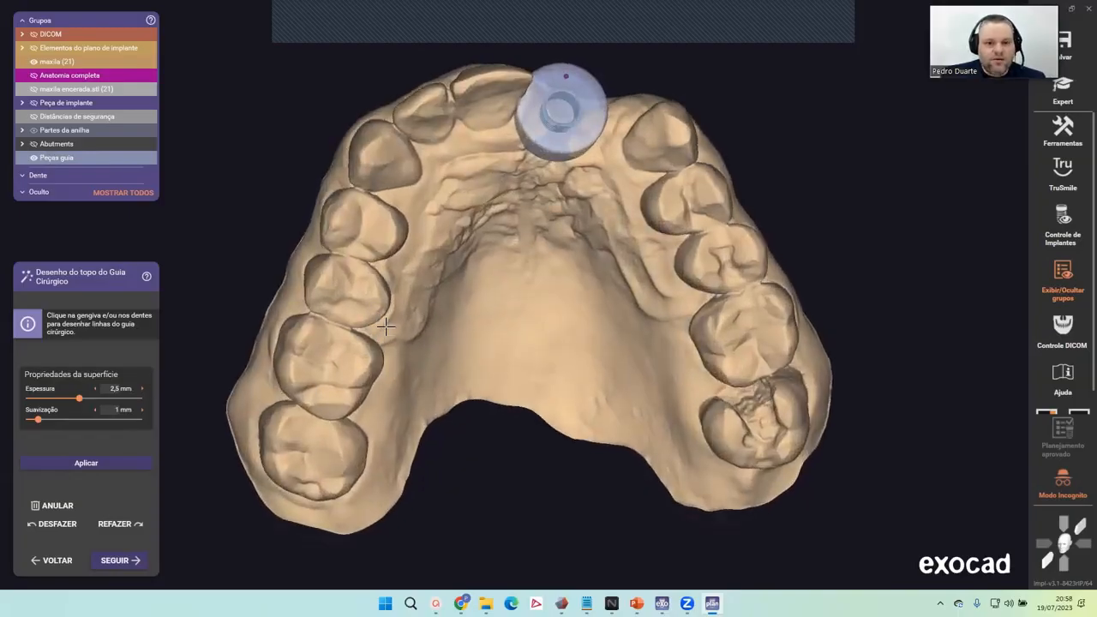
Step: Start the guide outline between the second premolar and first molar on tooth 11's side and draw it along the buccal gingiva past the sleeve
left_click(331, 310)
left_click(301, 291)
right_click_drag(316, 287, 326, 295)
right_click_drag(383, 232, 387, 233)
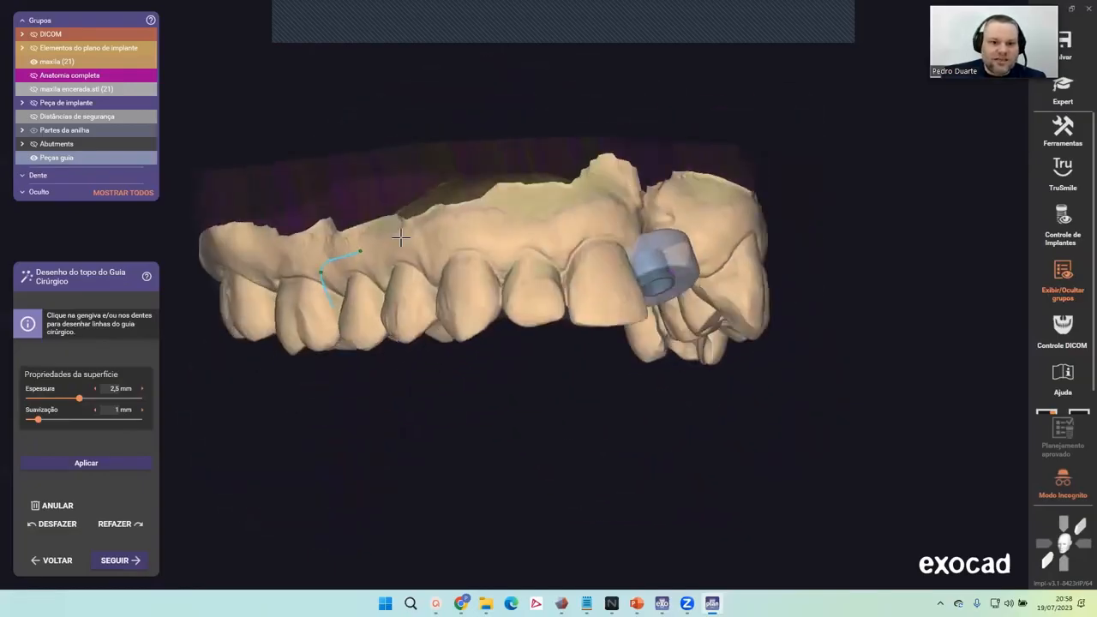
mouse_move(494, 223)
right_mouse_down()
mouse_move(453, 225)
mouse_move(495, 222)
right_mouse_up()
left_click(507, 224)
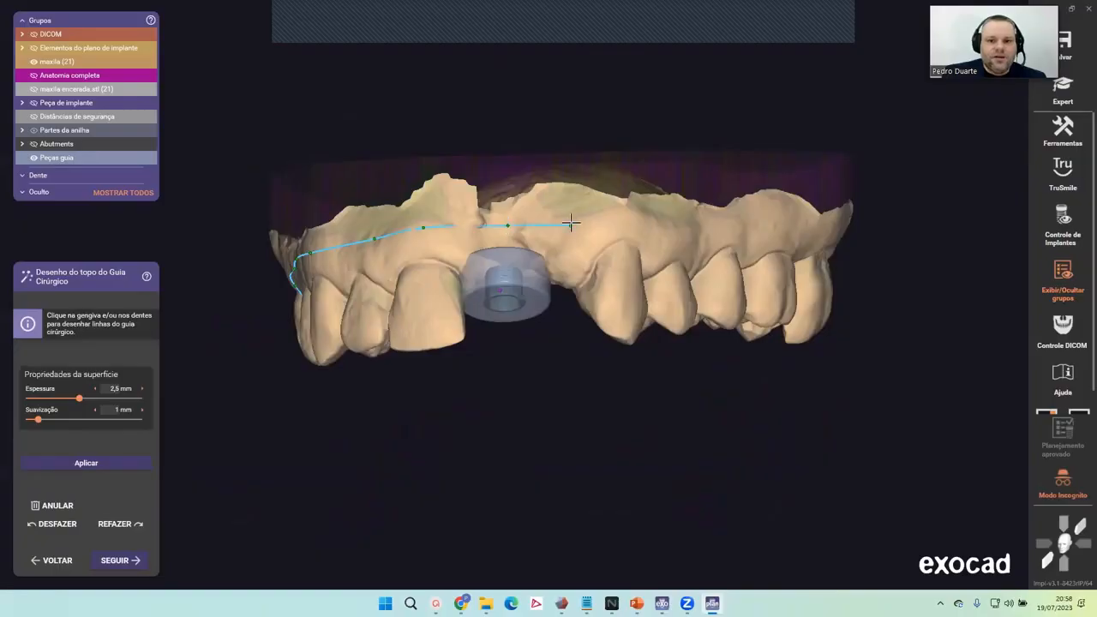
Step: Continue the guide outline along the opposite buccal gingiva and cross in front of the first molar onto the palatal side
right_click_drag(570, 223, 522, 243)
left_click(585, 238)
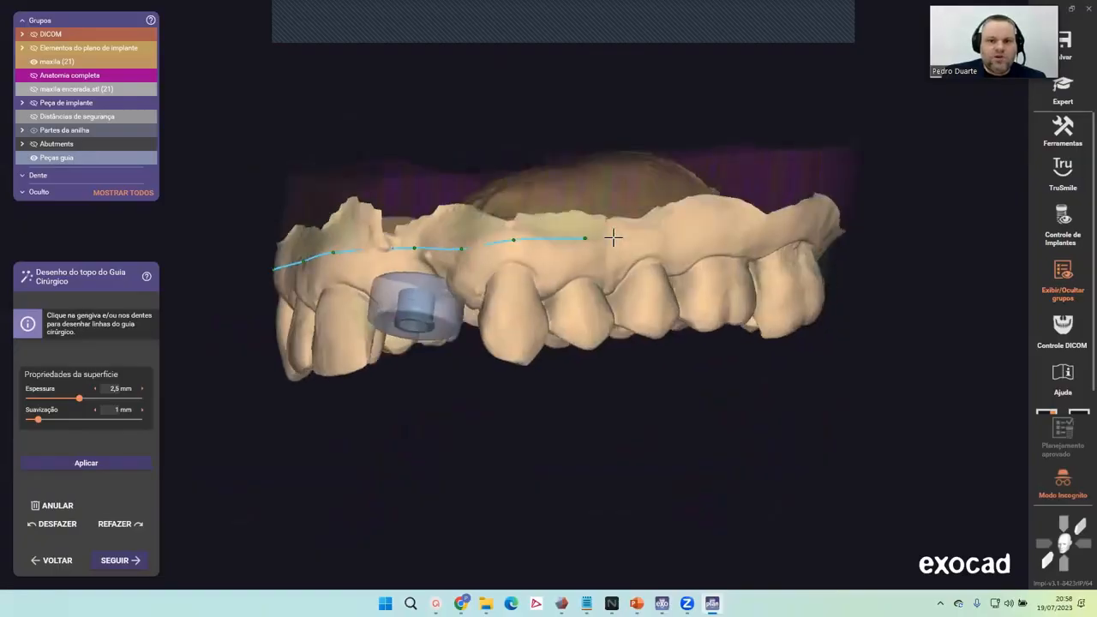
right_click_drag(614, 249, 727, 367)
left_click(676, 364)
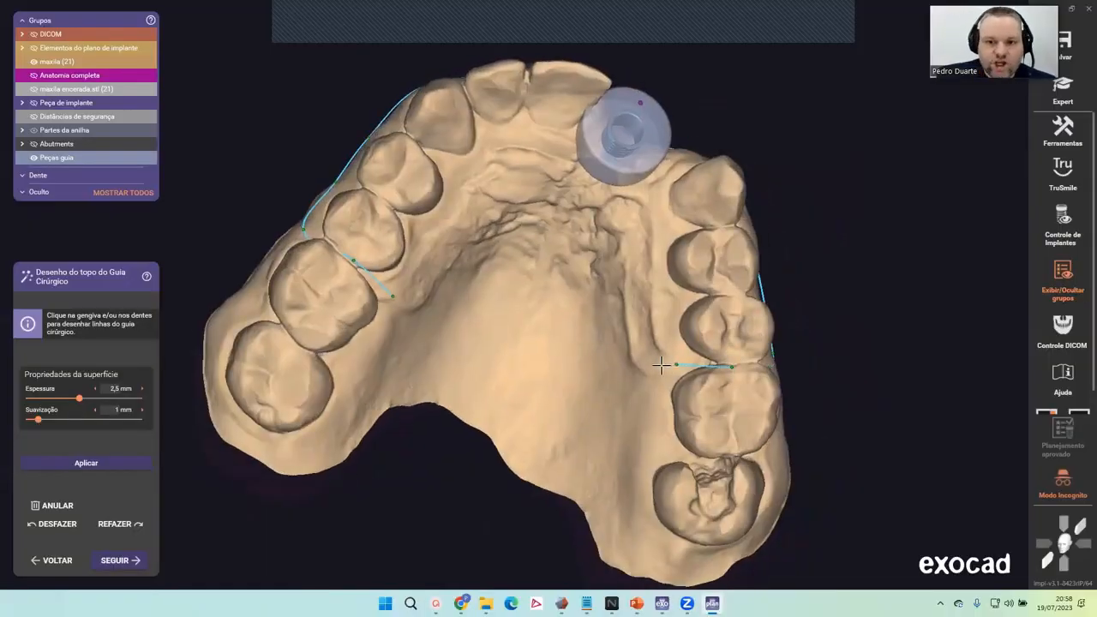
left_click(653, 365)
right_click_drag(653, 365, 629, 337)
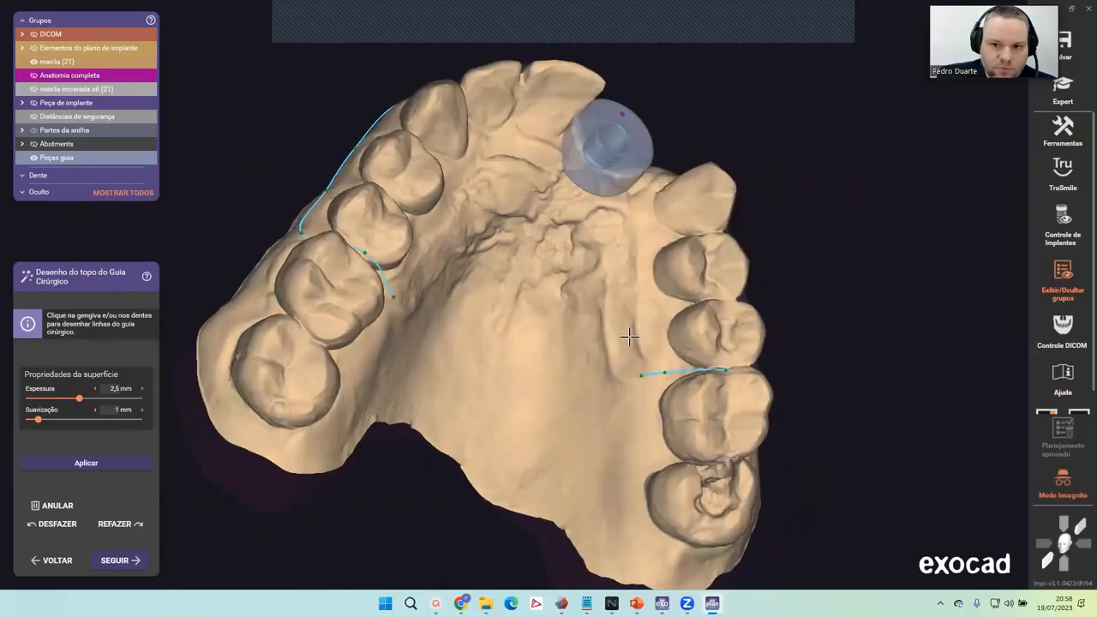
Step: Draw the palatal part of the outline behind the teeth and sleeve and close it at the starting side's palatal point
left_click(629, 271)
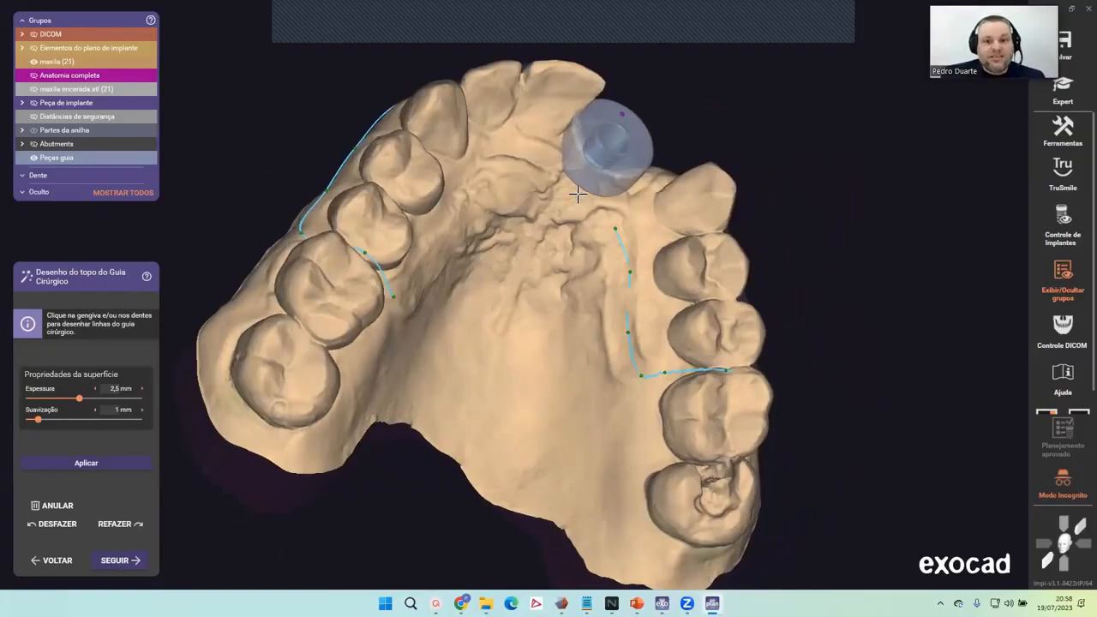
right_click_drag(599, 234, 493, 182)
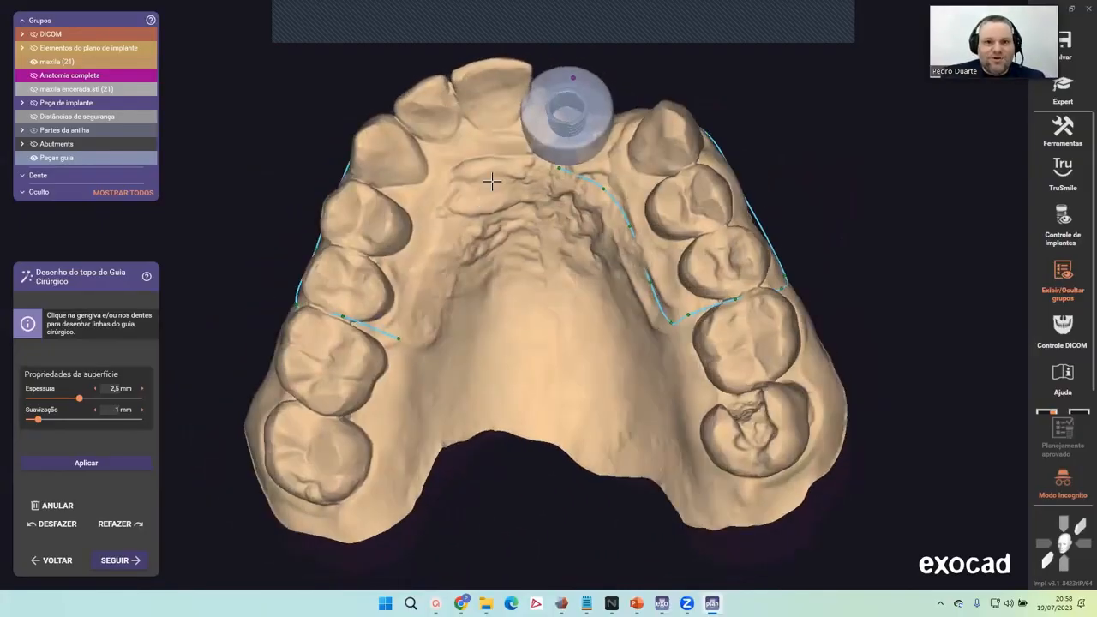
left_click(491, 156)
left_click(458, 185)
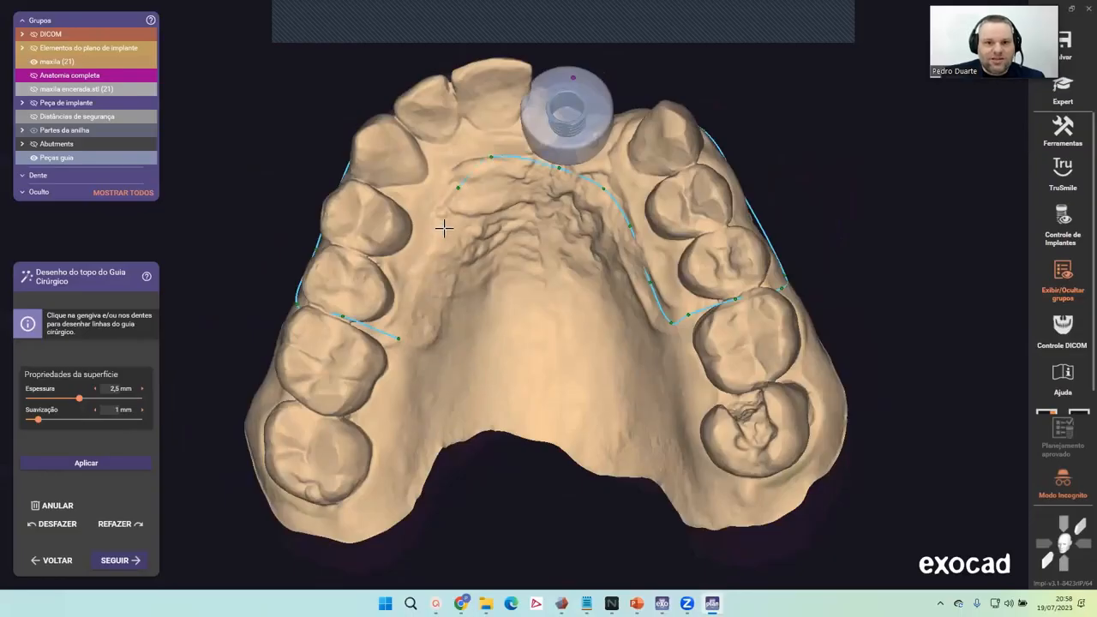
left_click(415, 285)
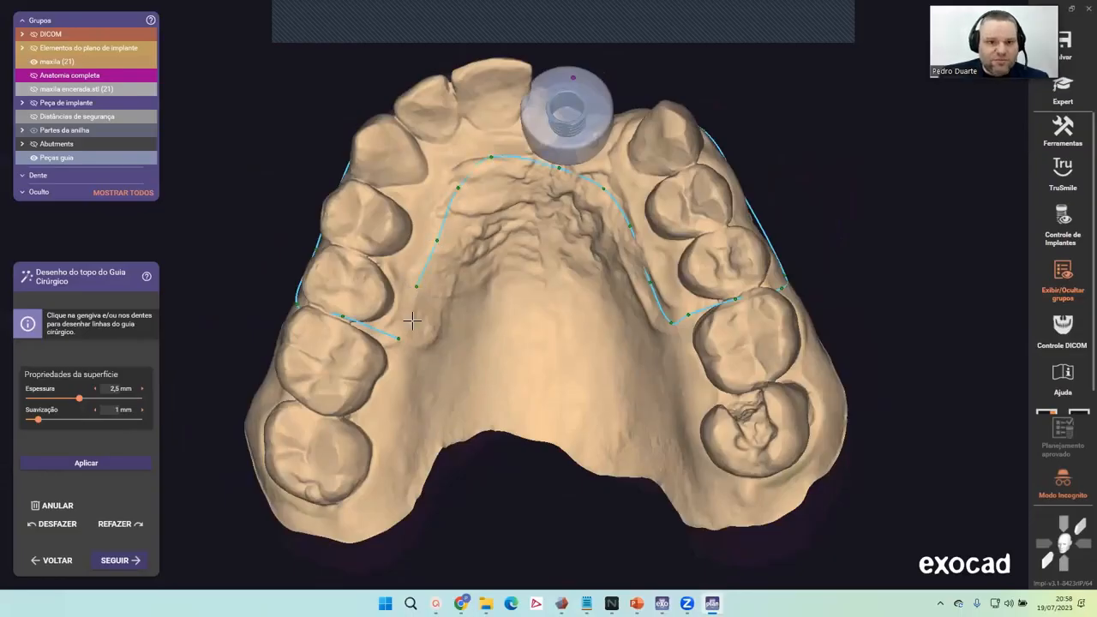
left_click(408, 319)
scroll(409, 317, "up", 5)
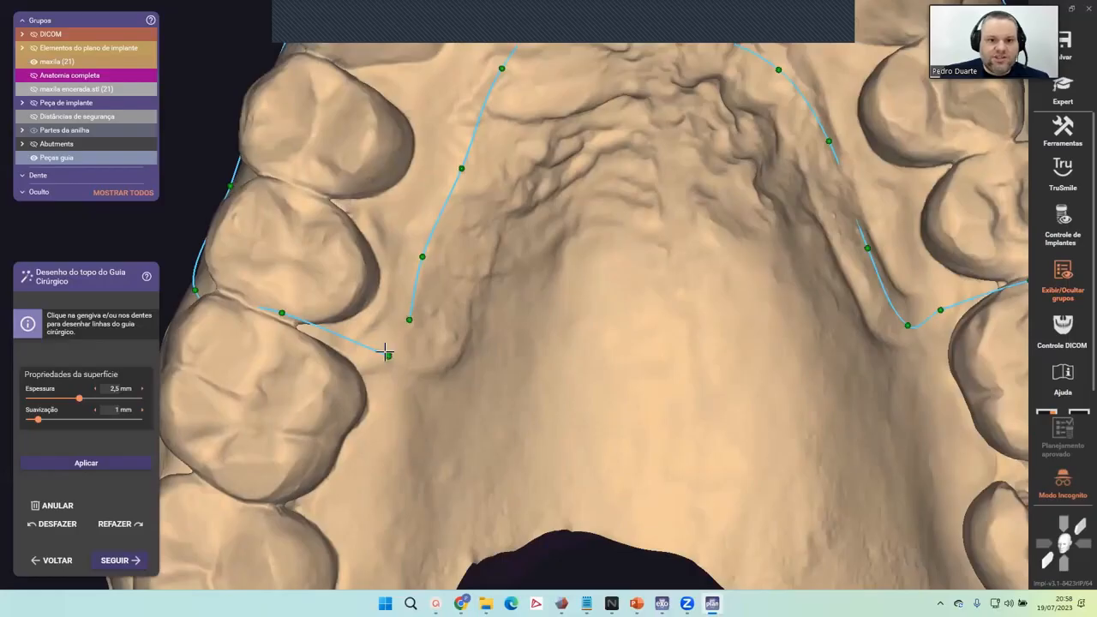
scroll(620, 311, "down", 5)
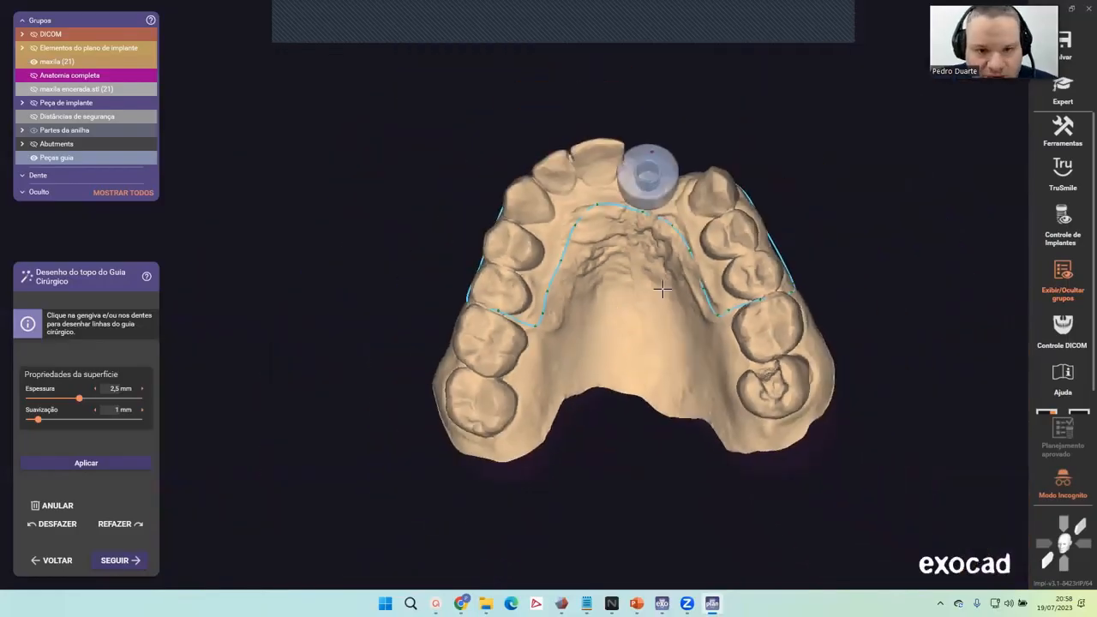
Step: Check the closed outline around the arch and generate the guide with 2.5 mm thickness and 1 mm smoothing
scroll(578, 229, "up", 5)
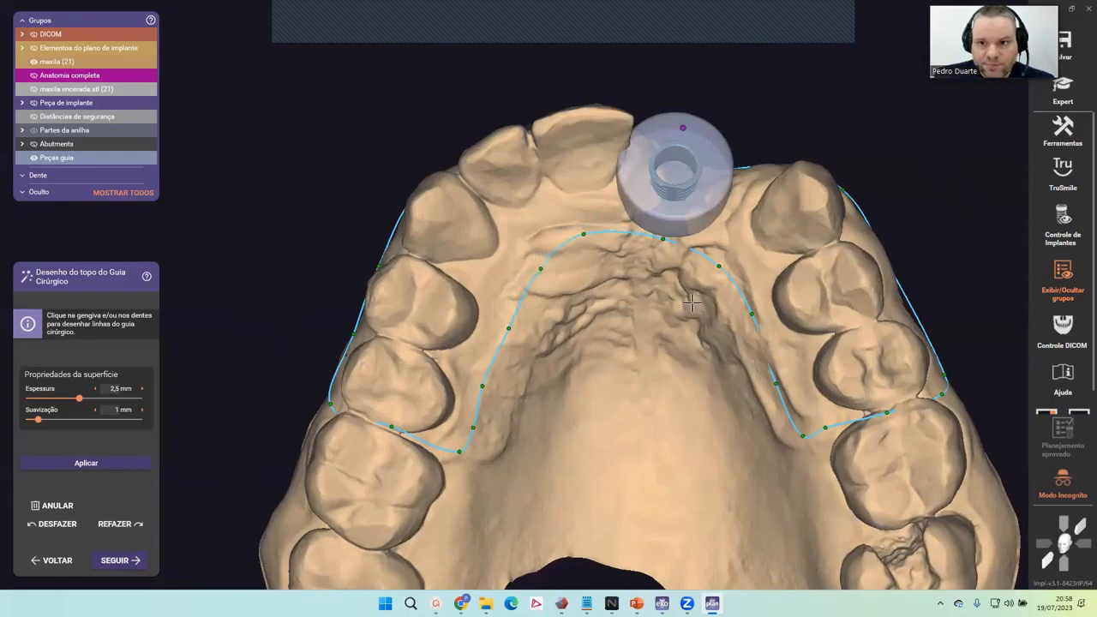
scroll(690, 304, "down", 5)
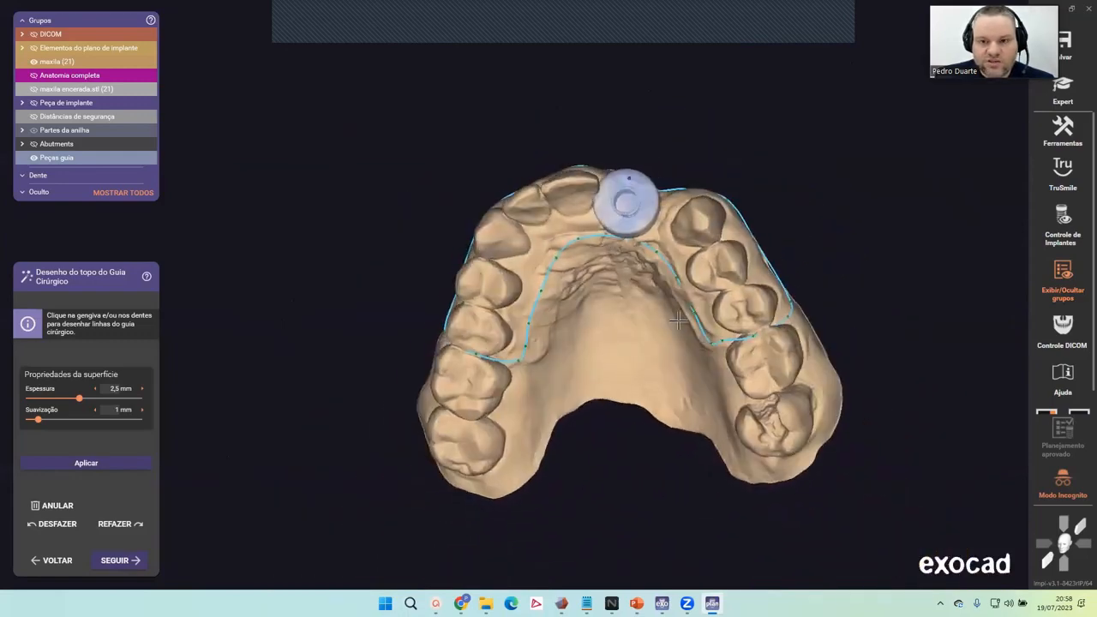
right_click_drag(633, 328, 629, 327)
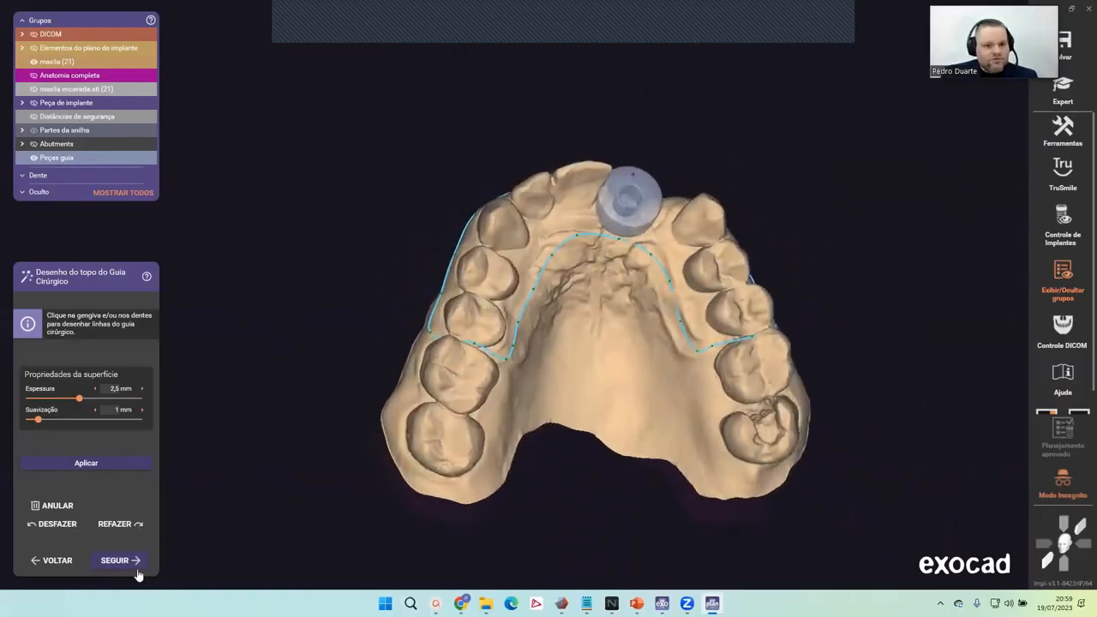
left_click(133, 565)
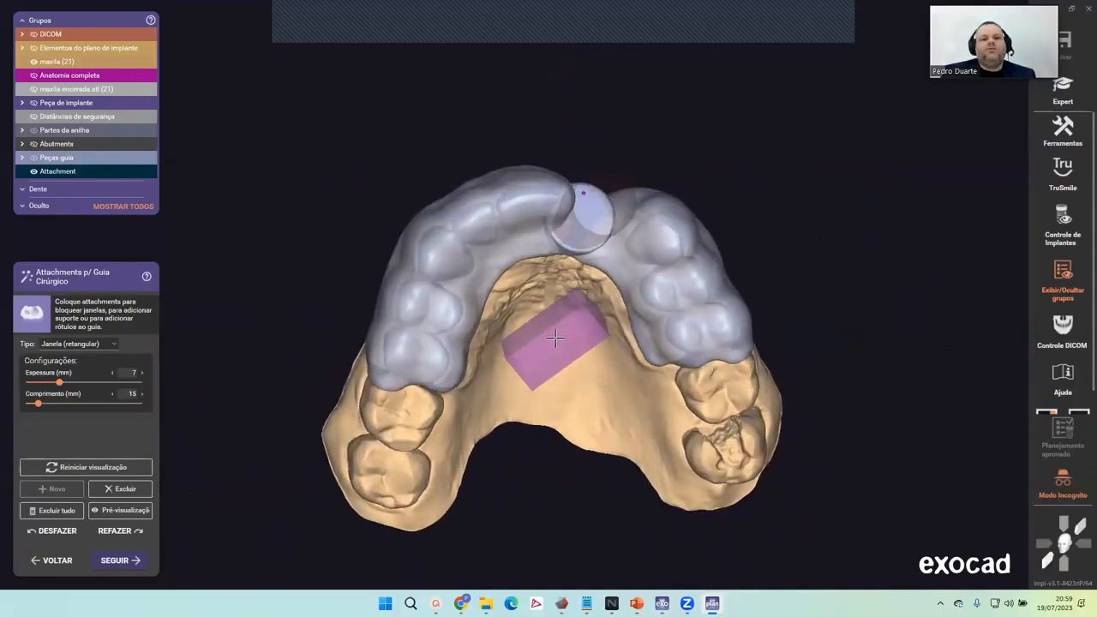
Step: Choose the rectangular window attachment and place it across the guide over tooth 11, next to the sleeve
right_click_drag(557, 343, 556, 344)
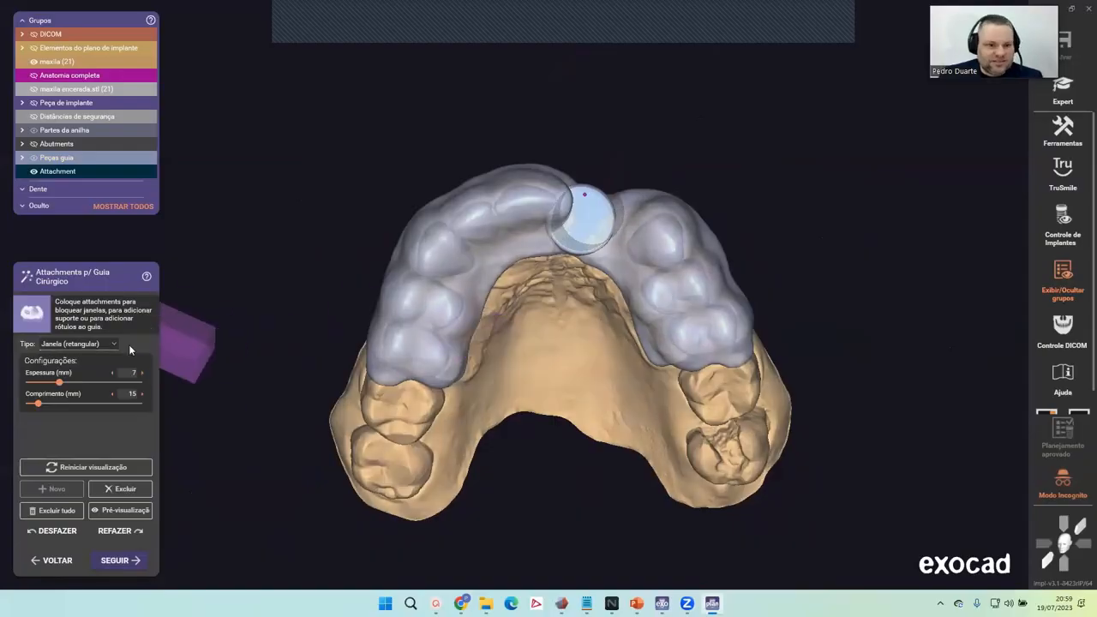
left_click(114, 344)
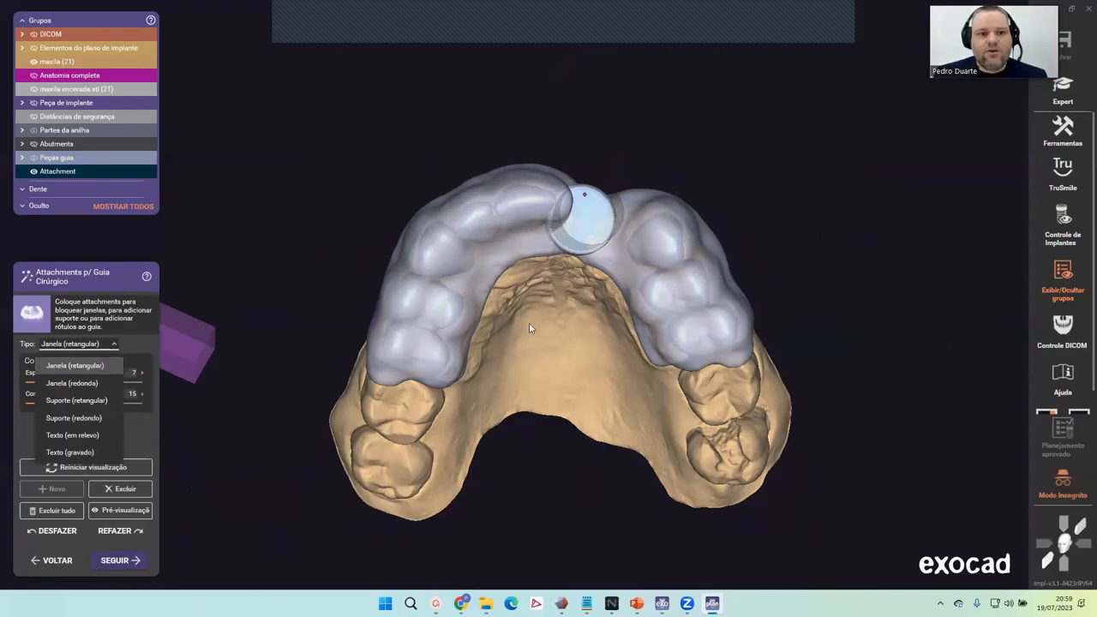
left_click(76, 366)
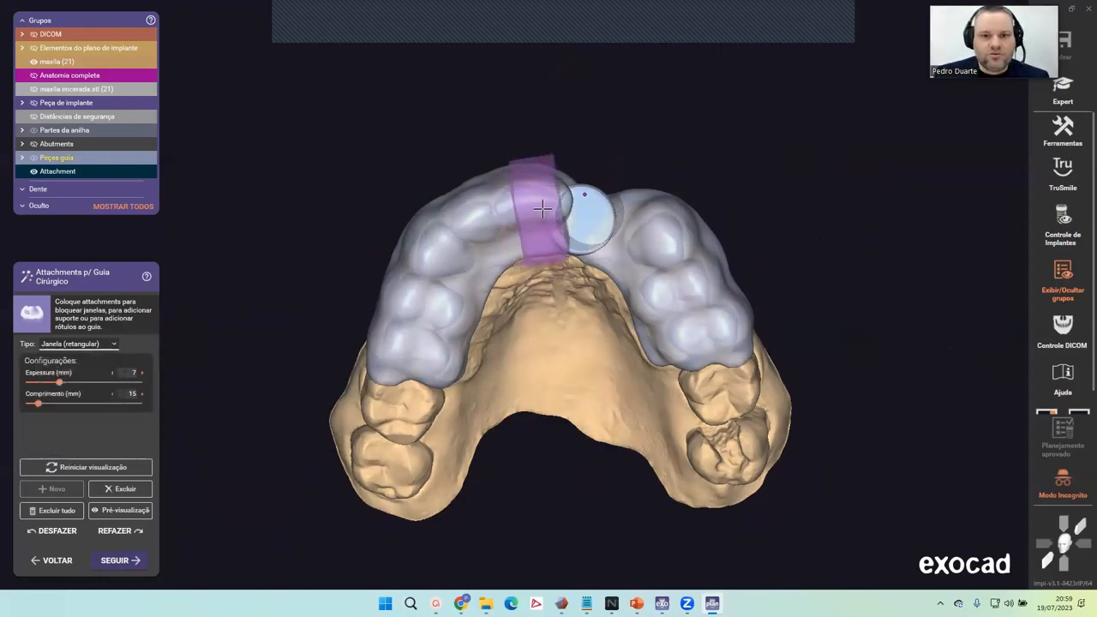
left_click(541, 210)
right_click_drag(548, 218, 563, 316)
Step: Adjust the window over tooth 11 to about 17.66 mm long and set its thickness to 9.91 mm
left_click_drag(563, 301, 562, 268)
right_click_drag(562, 311, 563, 255)
left_click_drag(552, 245, 552, 252)
right_click_drag(557, 254, 565, 255)
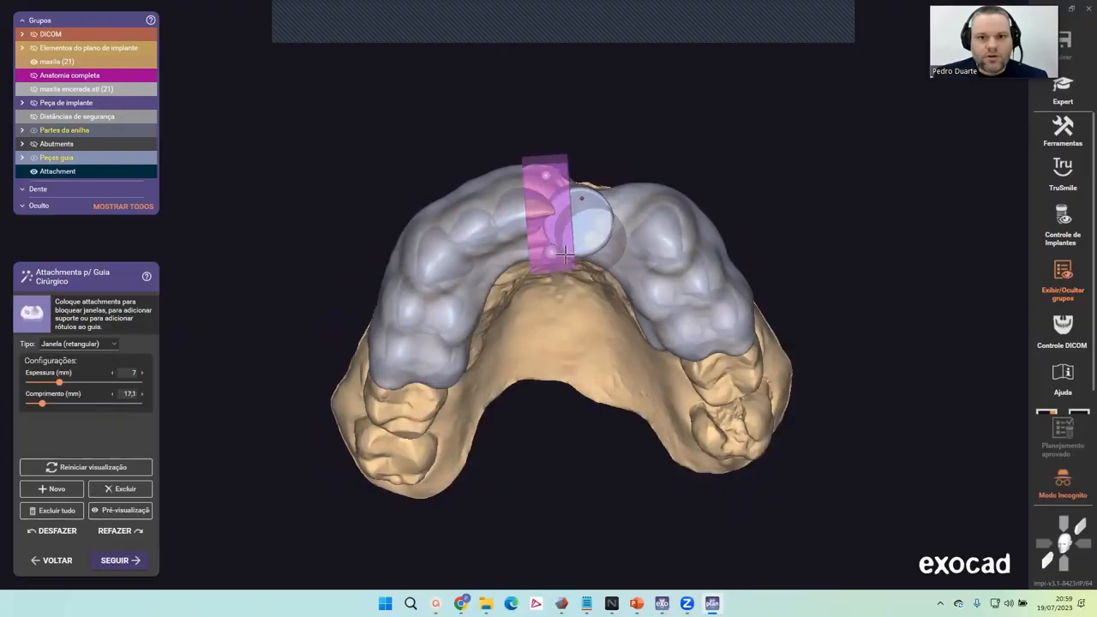
left_click_drag(565, 254, 549, 257)
left_click_drag(60, 382, 79, 383)
Step: Align the window over tooth 11's incisal edge in frontal view, beside the sleeve, with a length of about 17.64 mm
right_click_drag(552, 146, 567, 291)
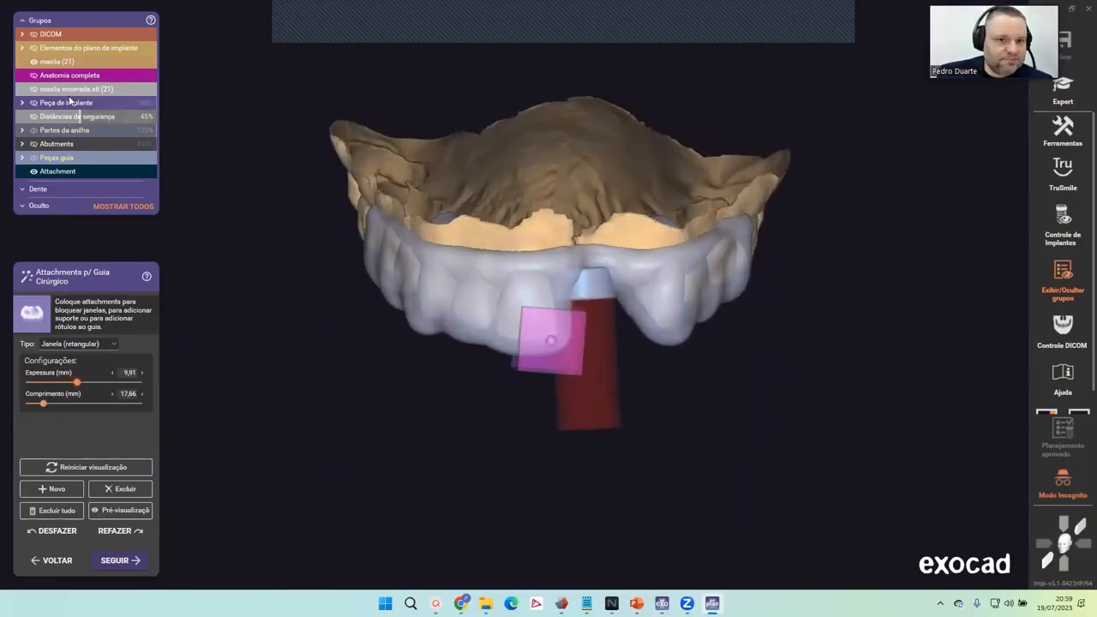
mouse_move(569, 319)
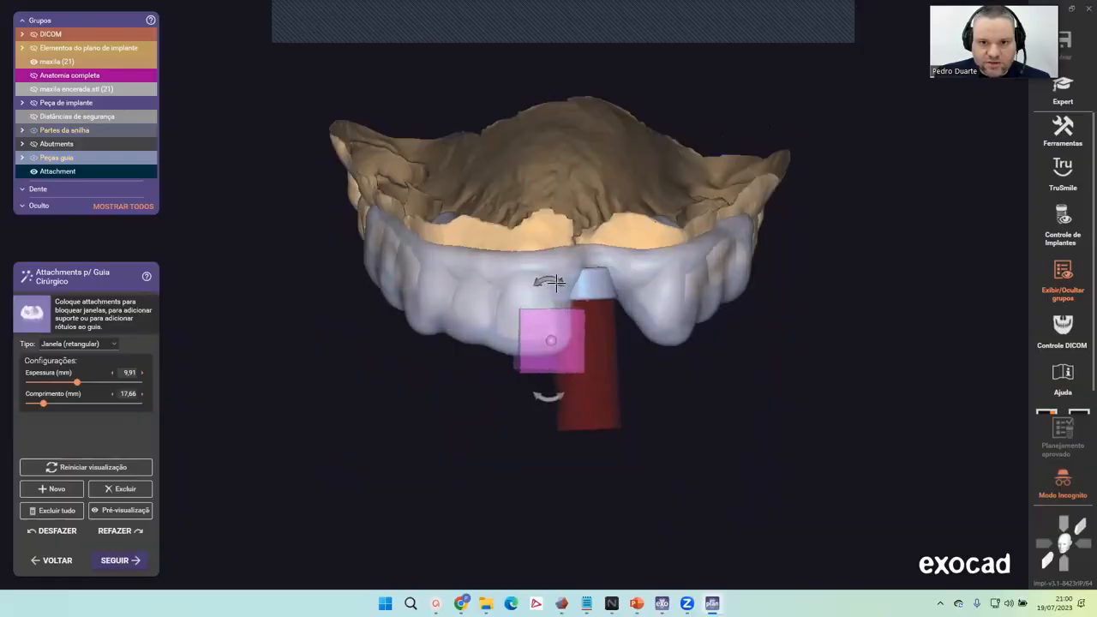
scroll(559, 324, "up", 2)
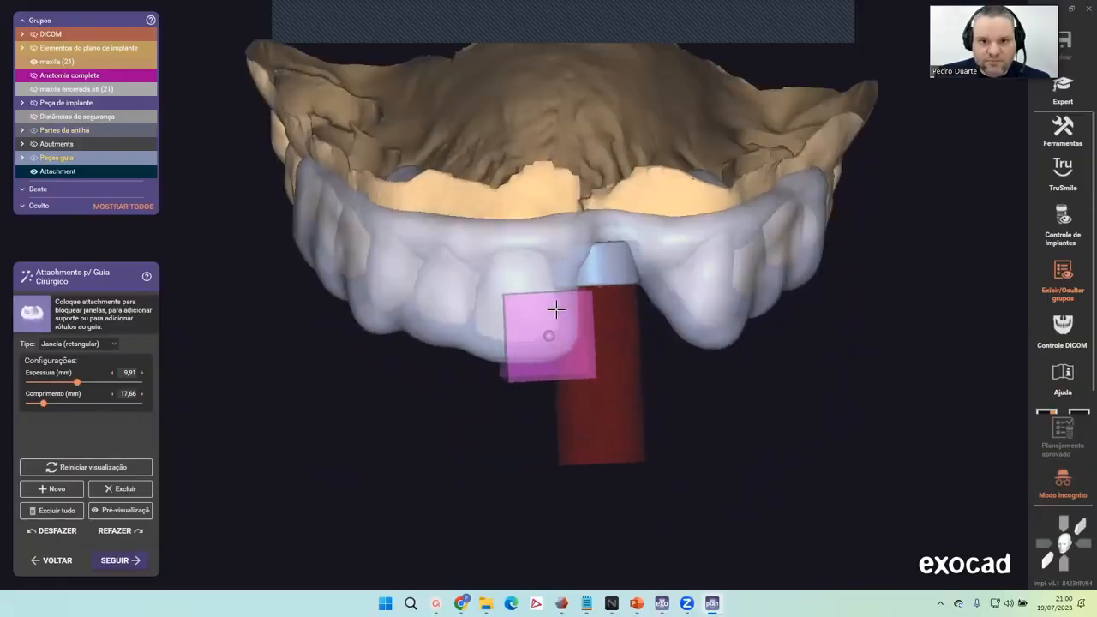
left_click_drag(556, 309, 546, 340)
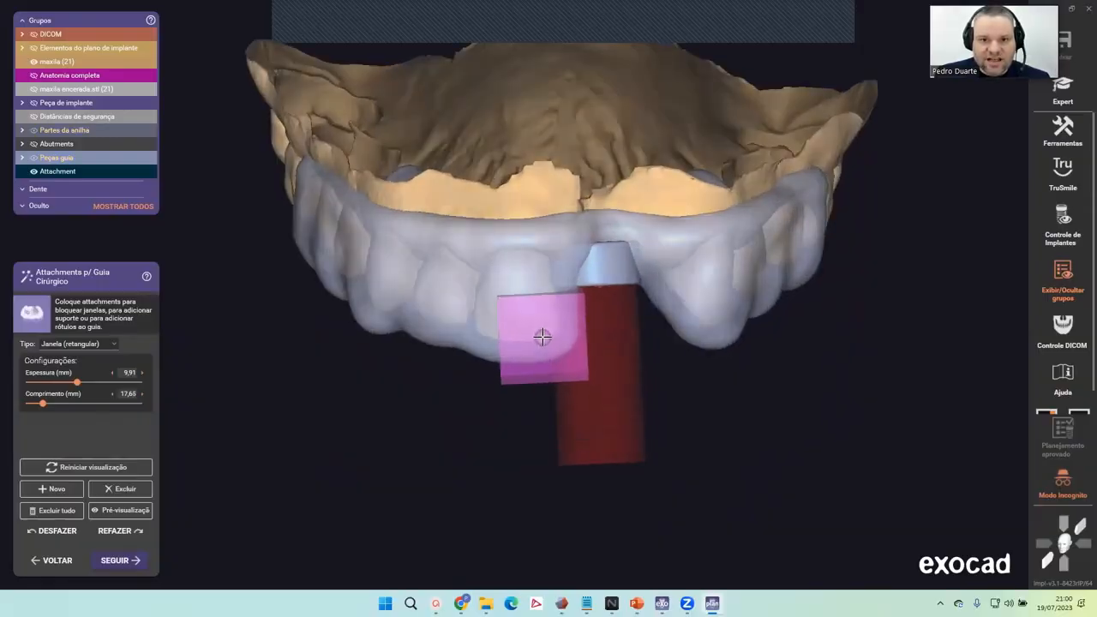
mouse_move(542, 396)
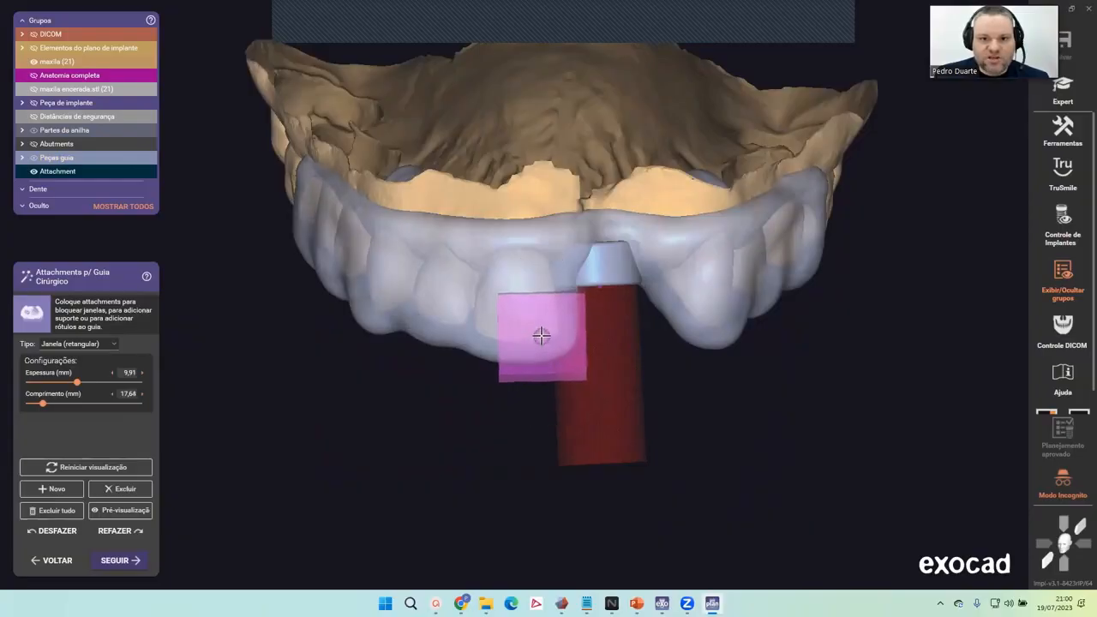
scroll(542, 335, "down", 3)
right_click_drag(541, 335, 582, 314)
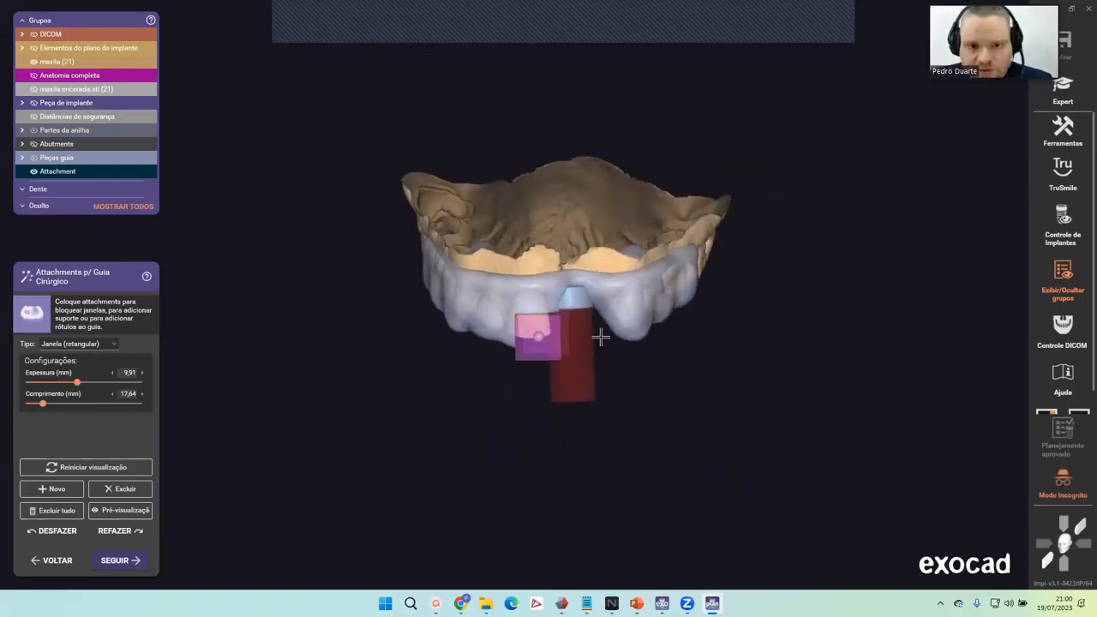
mouse_move(611, 343)
right_mouse_down()
mouse_move(605, 320)
mouse_move(623, 358)
right_mouse_up()
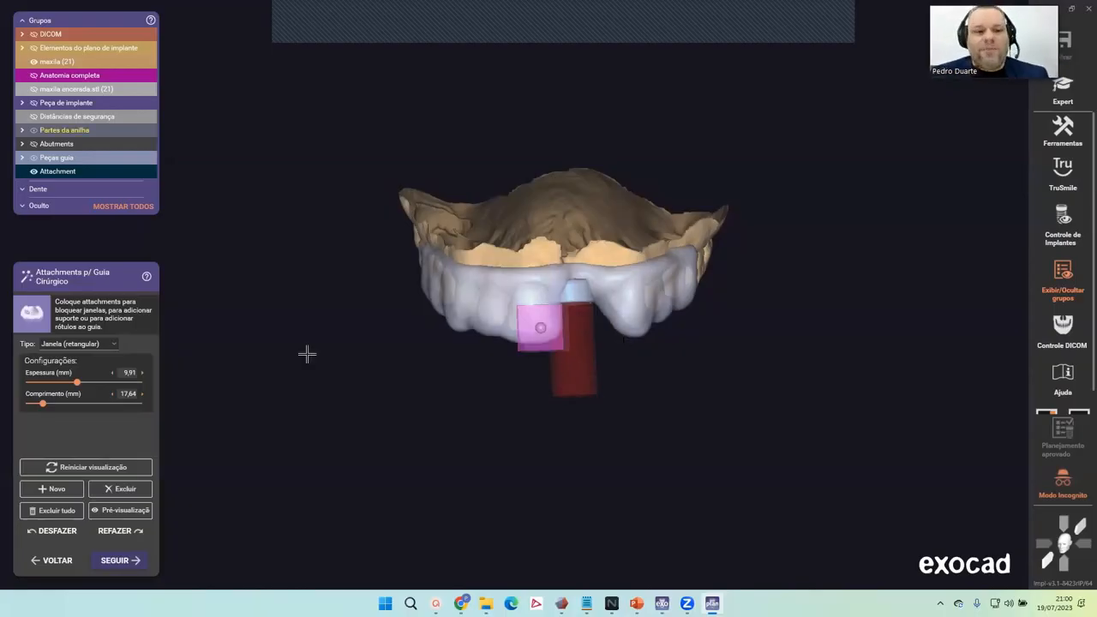
Step: Add a second rectangular window over the tooth on the other side of the sleeve, 9.91 mm thick and about 15.06 mm long
left_click(56, 489)
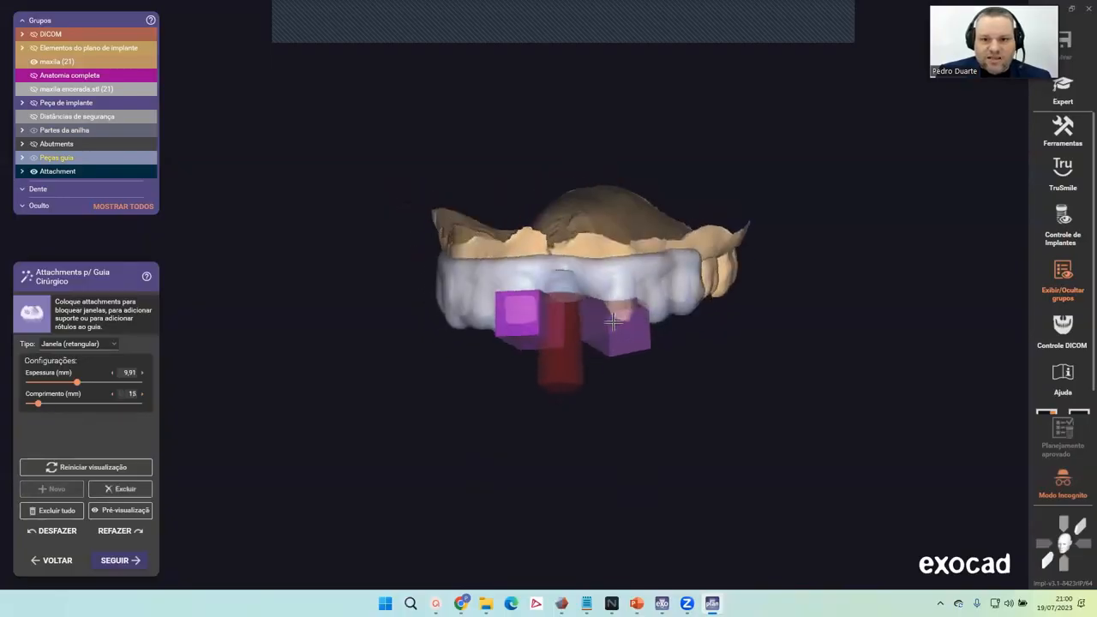
mouse_move(611, 331)
right_mouse_down()
mouse_move(607, 351)
mouse_move(578, 324)
mouse_move(611, 337)
right_mouse_up()
left_click(583, 320)
scroll(611, 336, "up", 2)
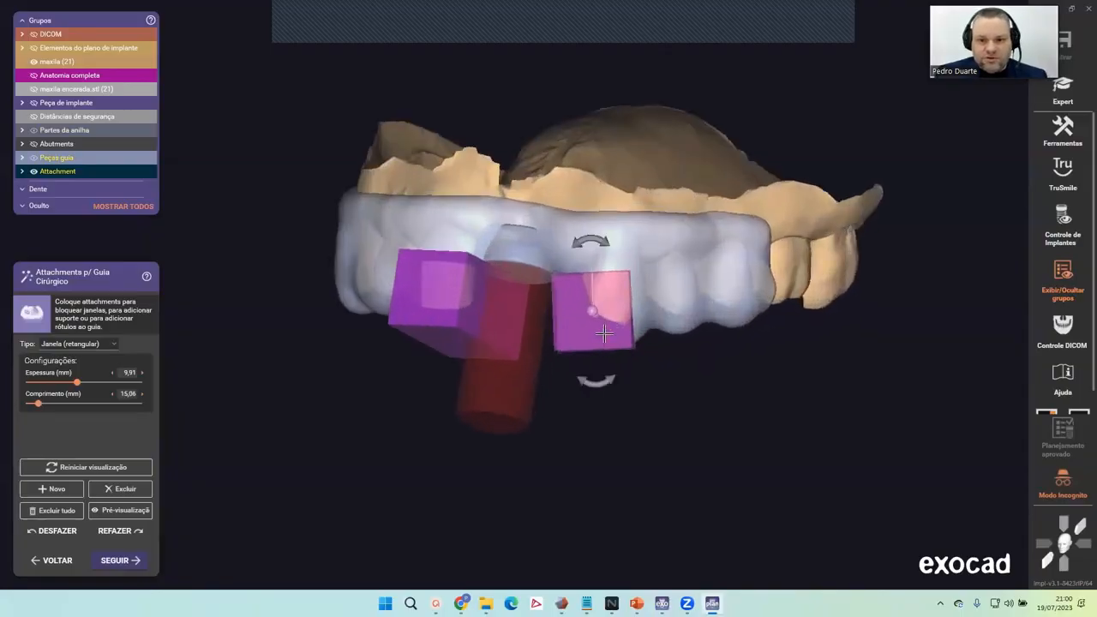
Step: Rotate and shift the second window across its tooth in occlusal view, with a length of about 14.75 mm
right_click_drag(604, 332, 604, 293)
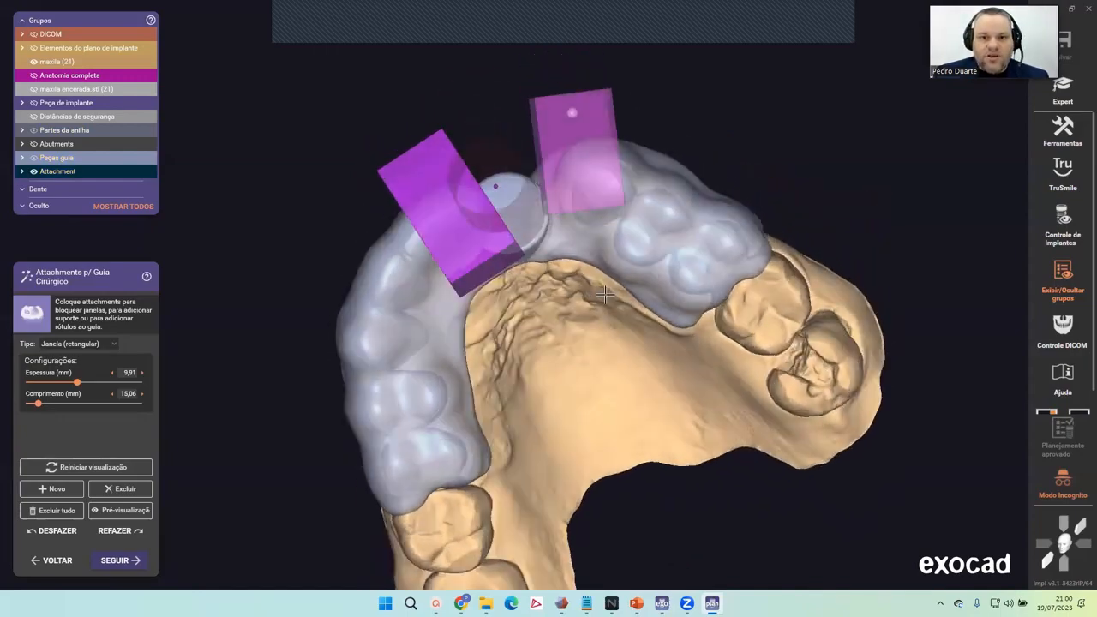
left_click(597, 188)
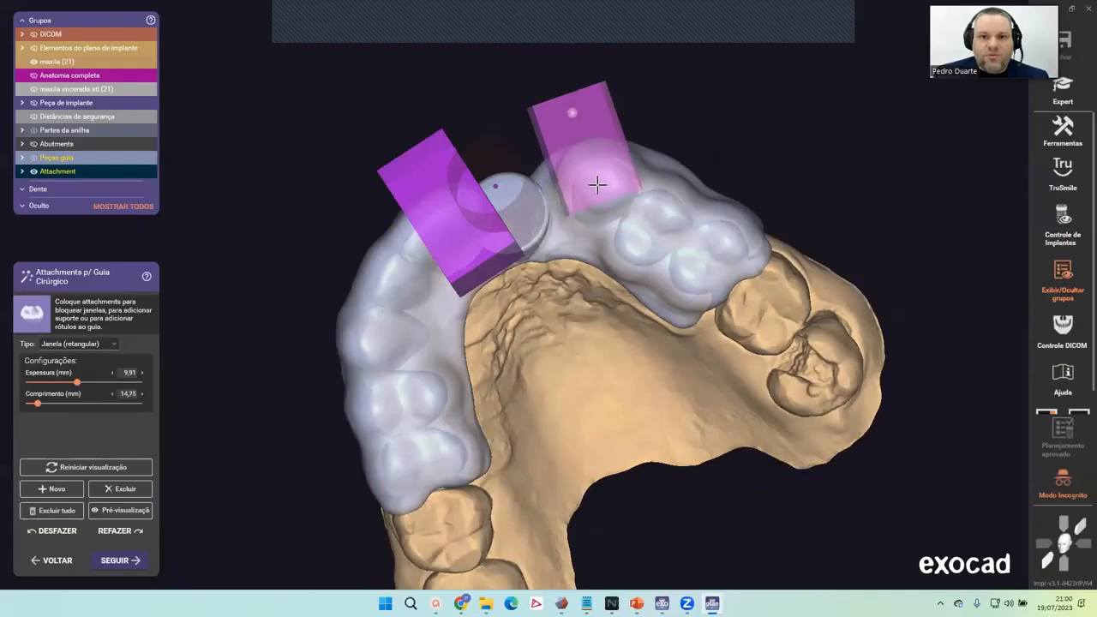
left_click_drag(591, 151, 580, 129)
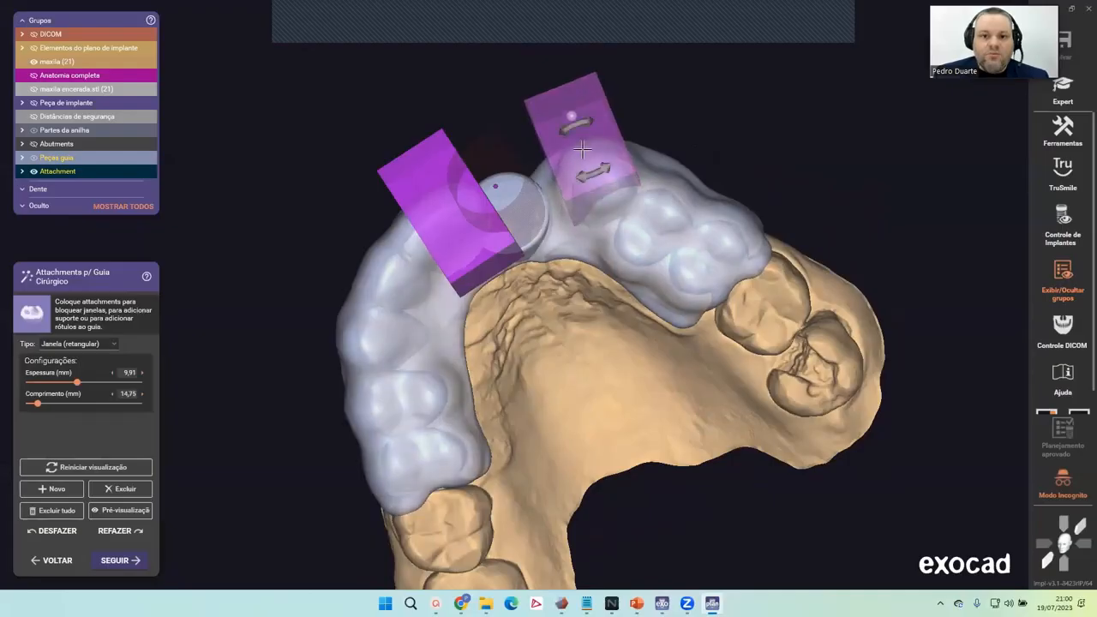
right_click_drag(582, 149, 583, 142)
right_click_drag(568, 279, 560, 293)
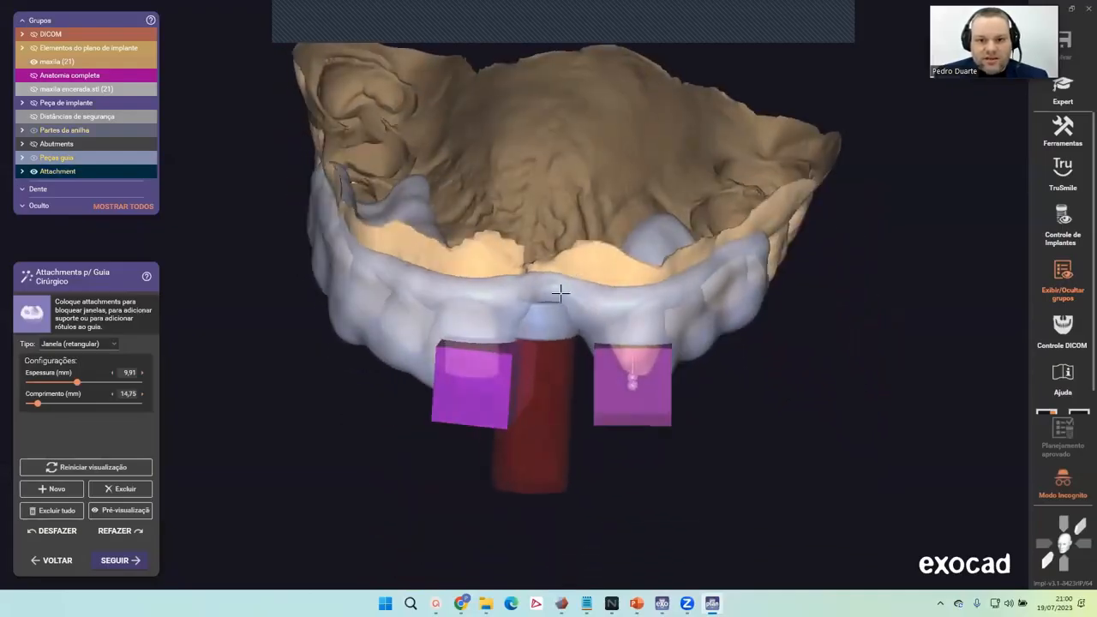
Step: Compare both windows from the front, realign the second one over its tooth and lengthen it palatally to about 17.93 mm
scroll(559, 293, "up", 8)
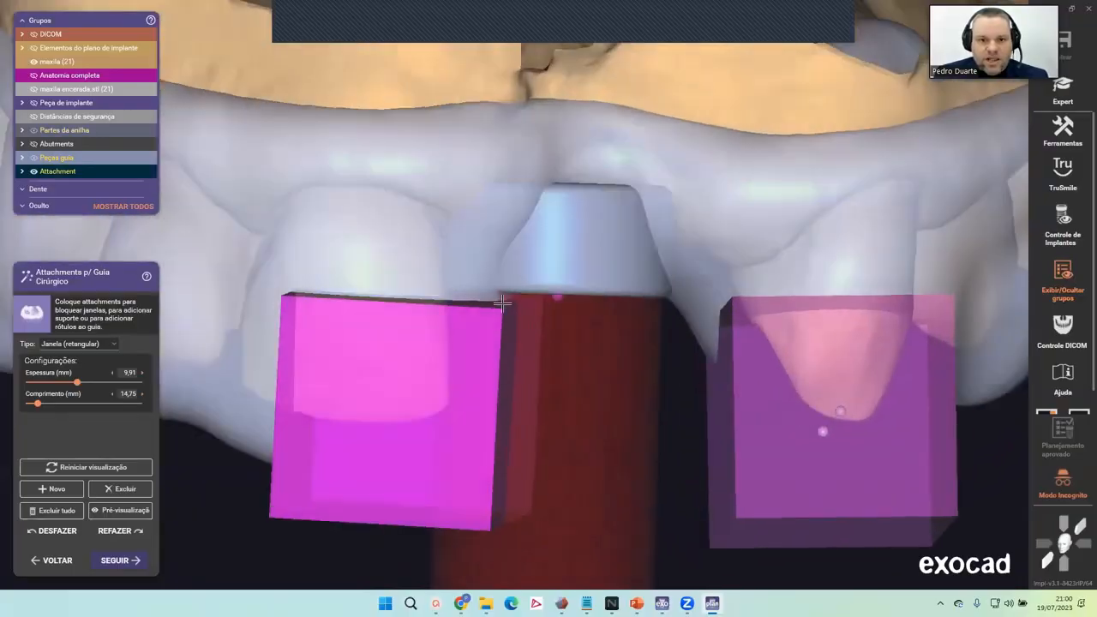
right_click_drag(560, 276, 575, 276)
scroll(575, 277, "down", 4)
right_click_drag(666, 269, 677, 323)
left_click_drag(678, 323, 674, 372)
right_click_drag(677, 367, 678, 328)
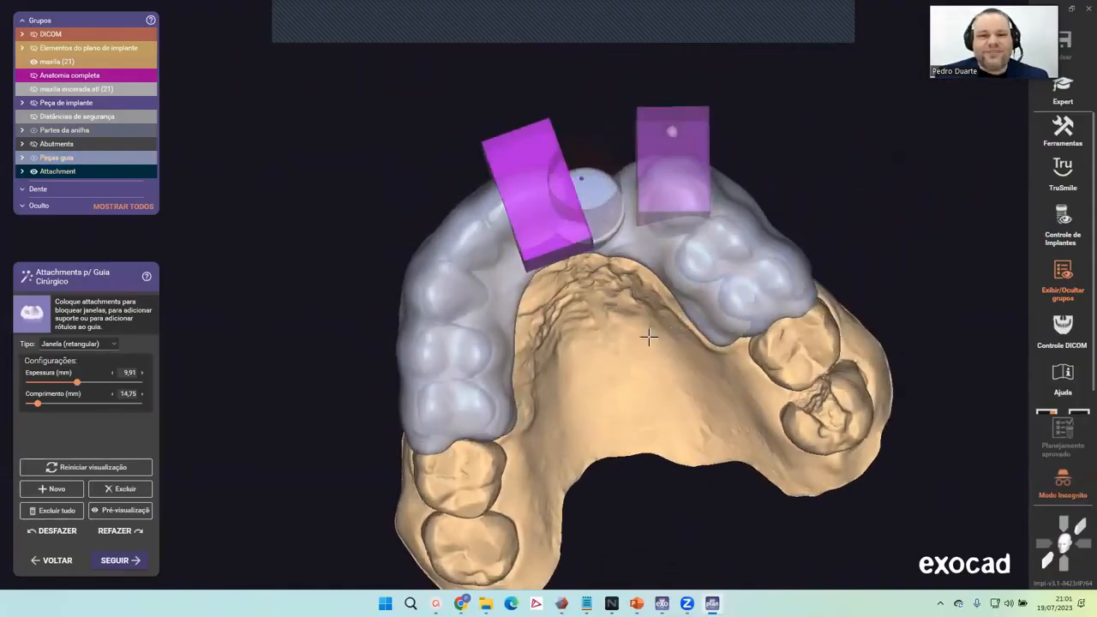
left_click_drag(676, 205, 676, 224)
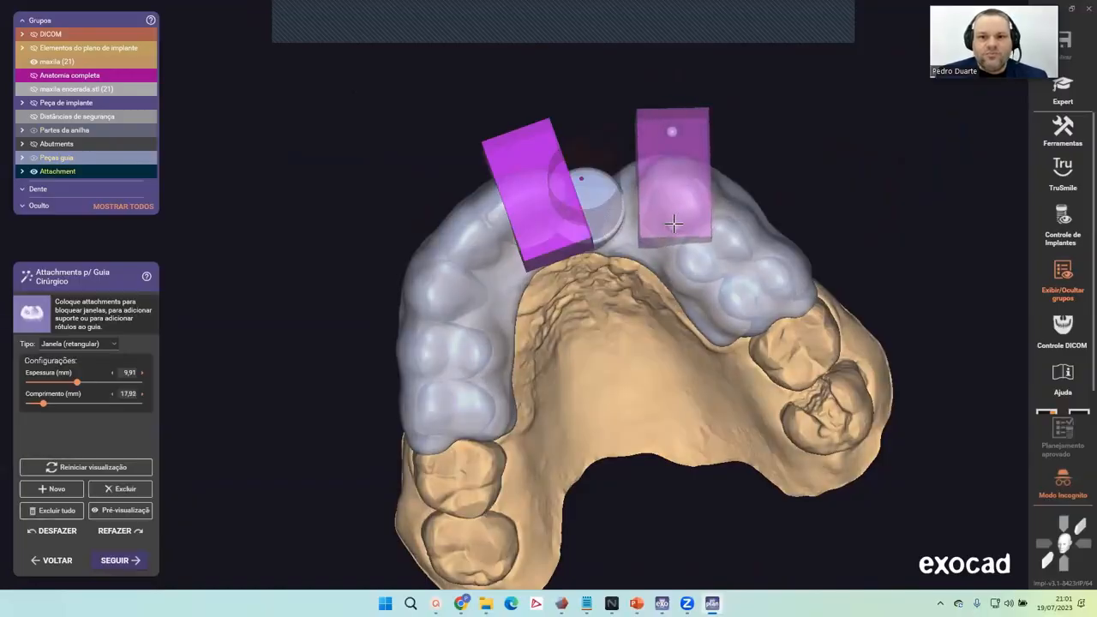
Step: Add a third rectangular window across the premolars on tooth 11's side of the arch, 9.91 mm thick and about 15.74 mm long
right_click_drag(526, 348, 460, 308)
right_click_drag(443, 258, 331, 351)
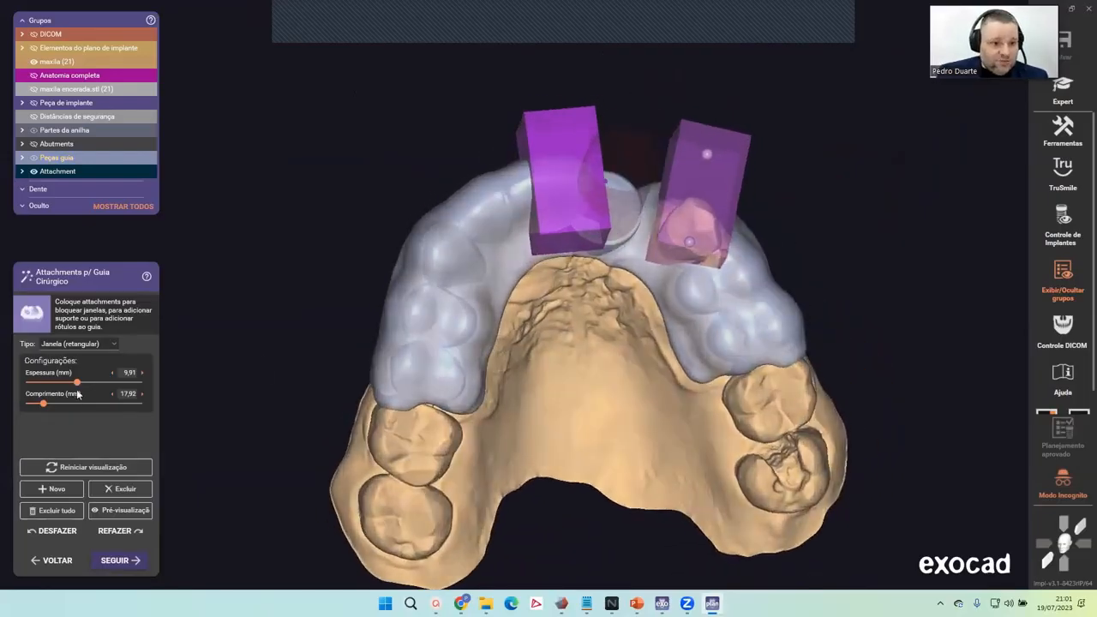
left_click(51, 489)
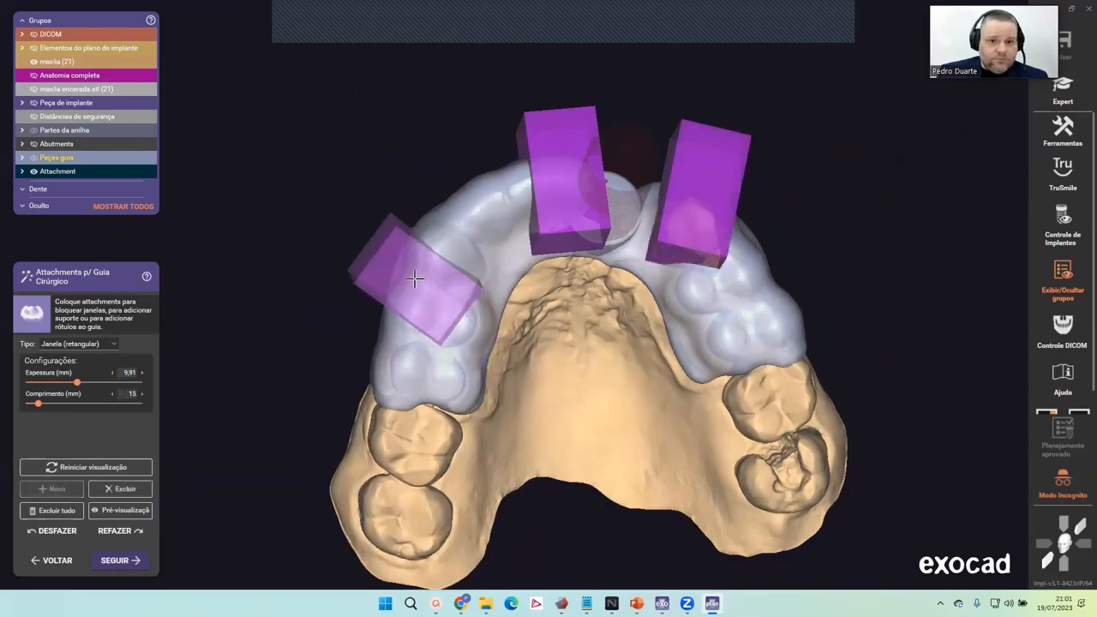
right_click_drag(419, 269, 421, 295)
left_click_drag(440, 305, 444, 310)
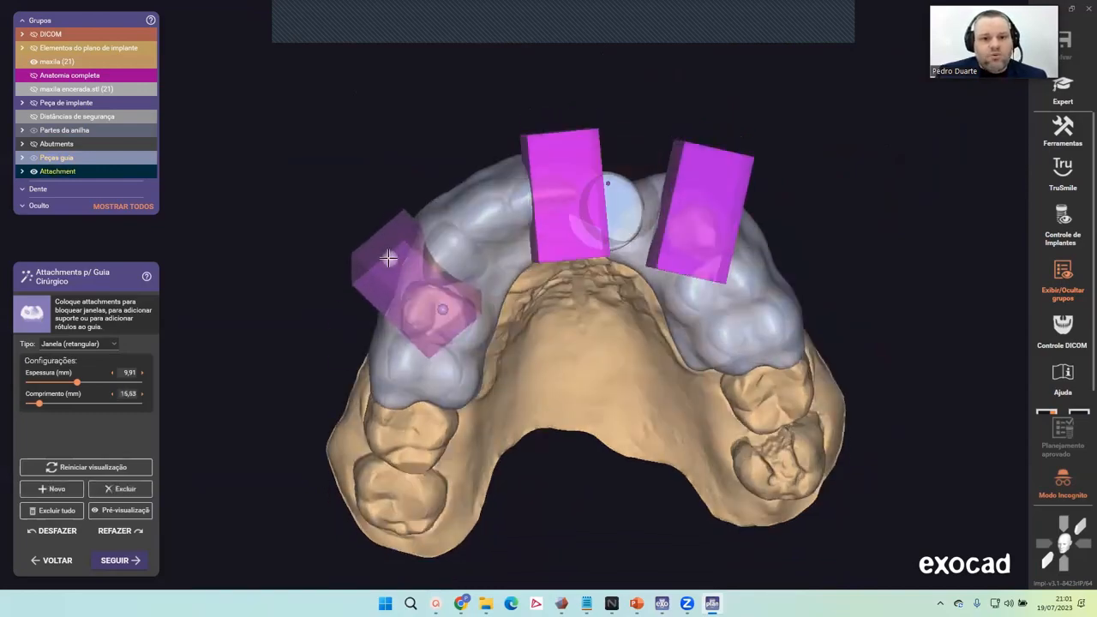
right_click_drag(429, 289, 167, 333)
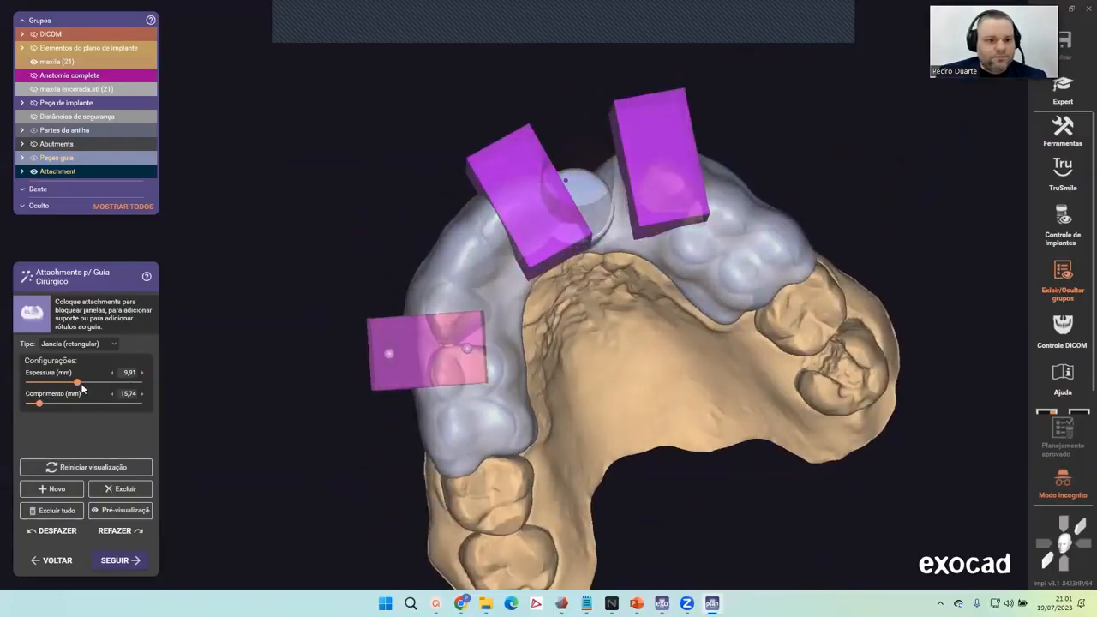
Step: Widen the third window over the premolars to a thickness of about 13.65 mm and a length of about 16.99 mm
left_click_drag(46, 406, 103, 384)
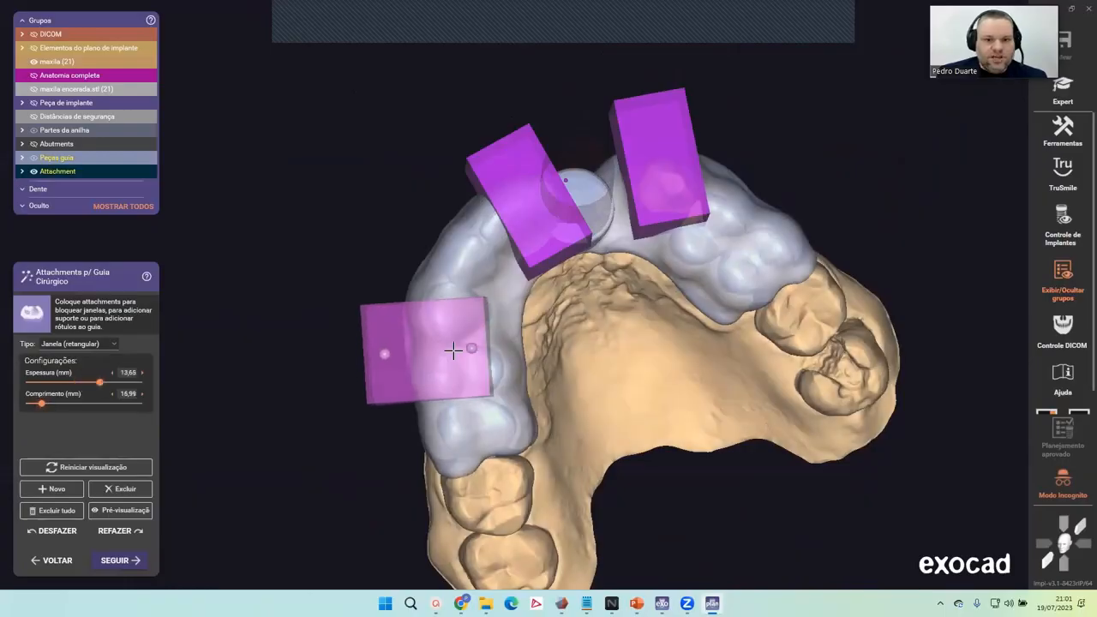
left_click_drag(448, 345, 454, 346)
right_click_drag(453, 371, 624, 406)
left_click_drag(619, 415, 634, 416)
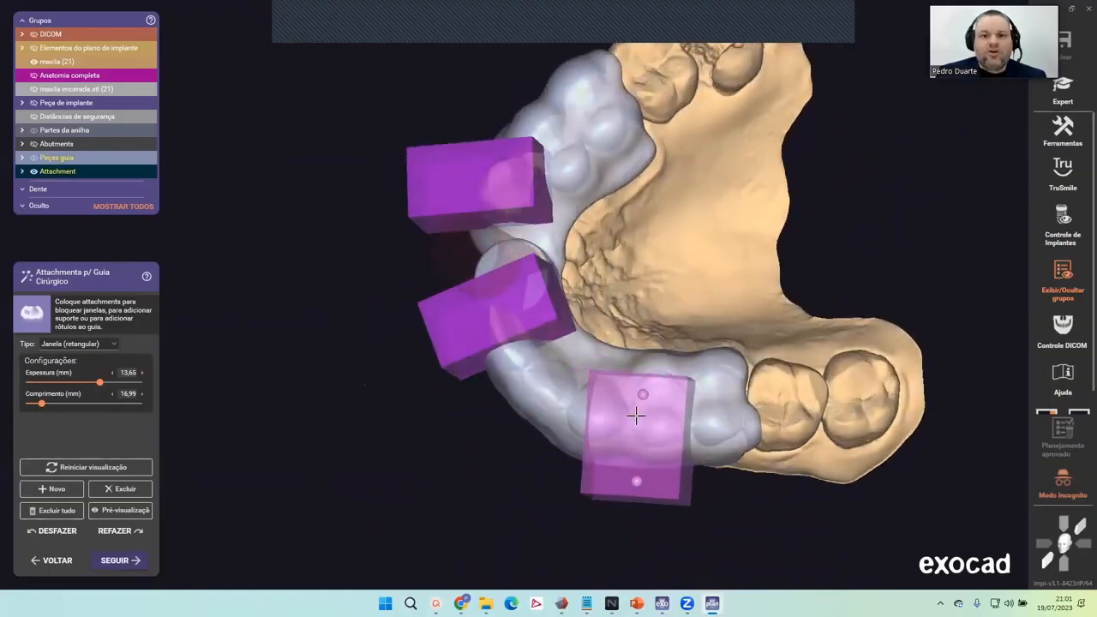
Step: Rotate the second window, beside the implant sleeve, across its tooth and lengthen it buccally to about 19.72 mm
right_click_drag(634, 416, 535, 205)
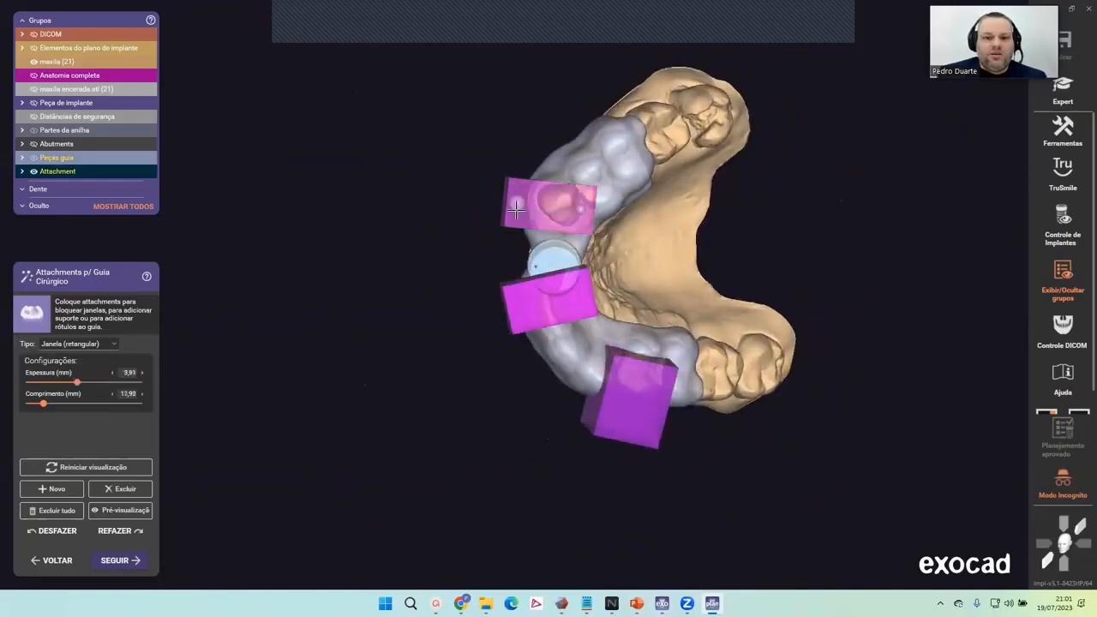
scroll(514, 201, "up", 2)
left_click(512, 187)
left_click_drag(511, 187, 515, 171)
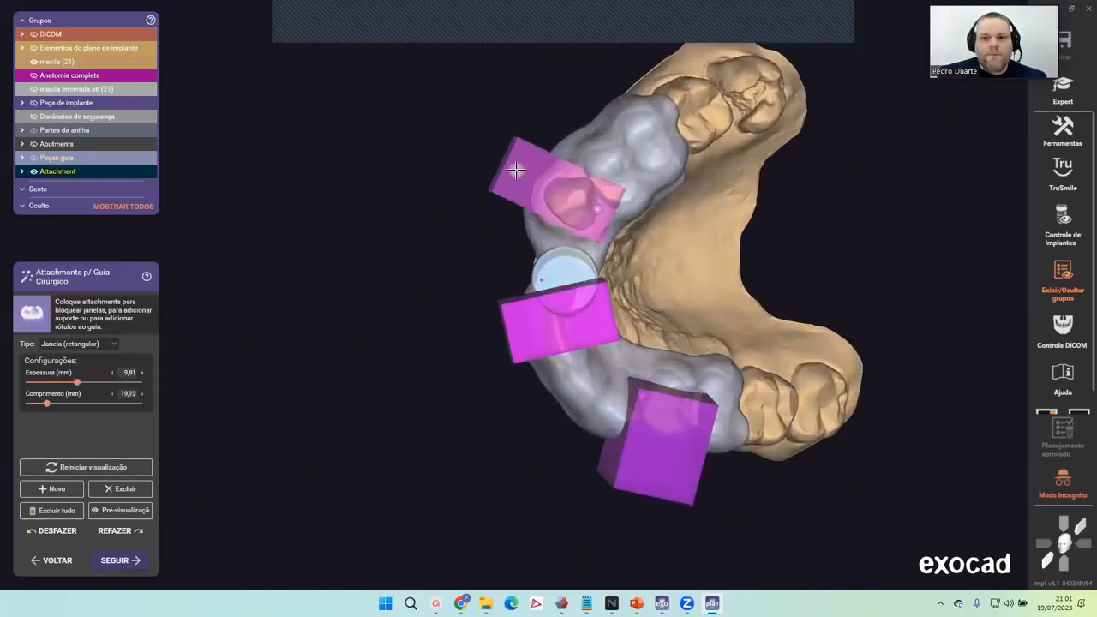
right_click_drag(621, 237, 406, 306)
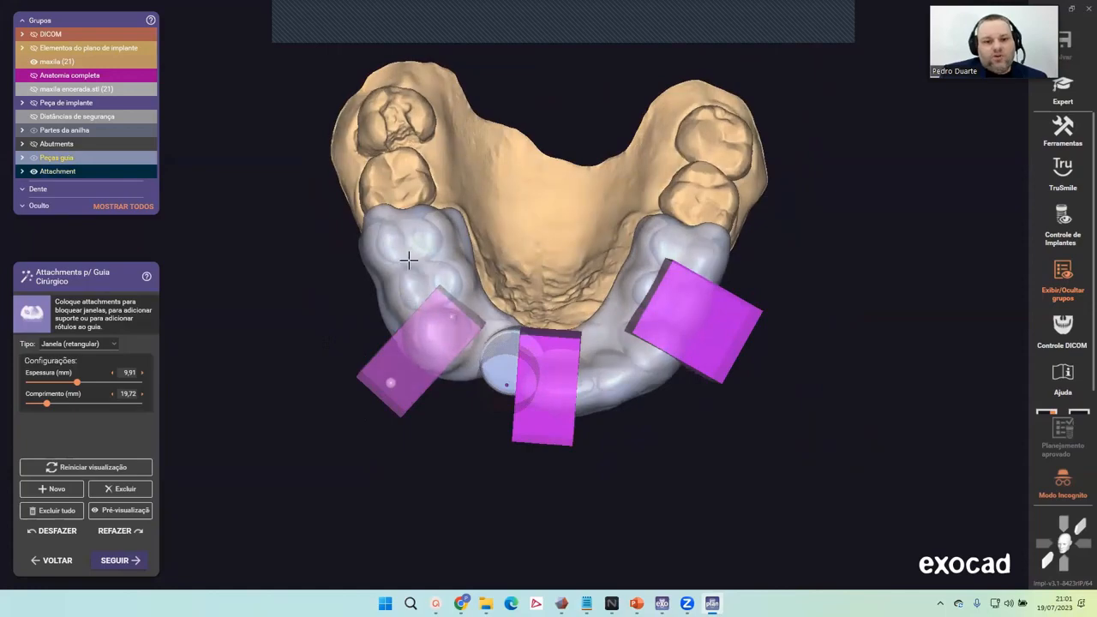
right_click_drag(408, 260, 570, 326)
right_click_drag(660, 397, 700, 272)
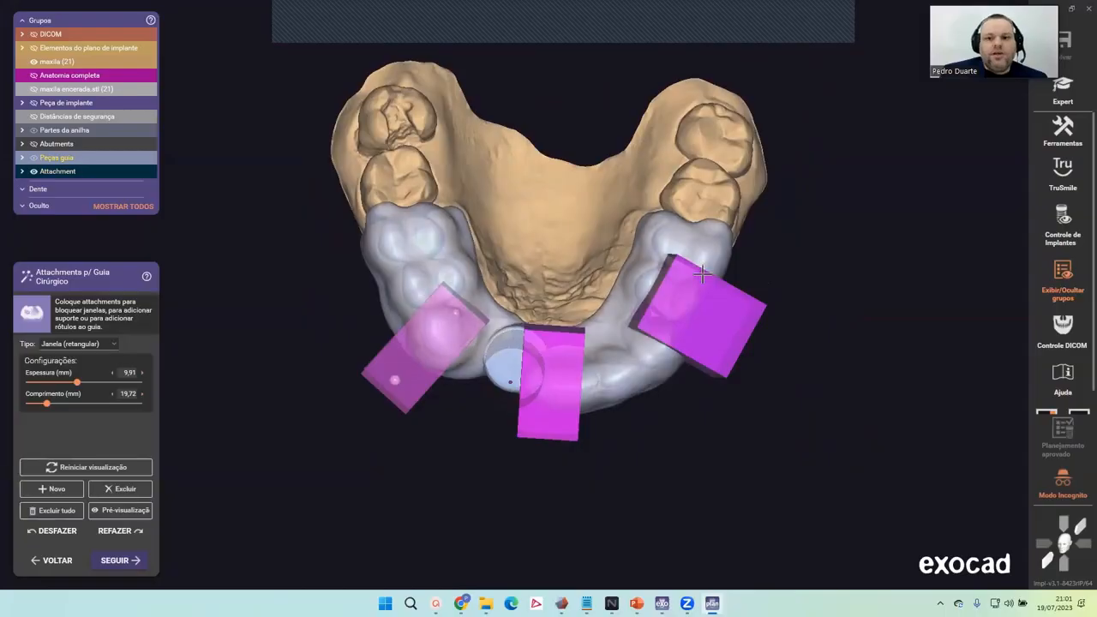
Step: Move the second window one tooth further back along the arch, with a length of about 20.53 mm
right_click_drag(318, 265, 449, 306)
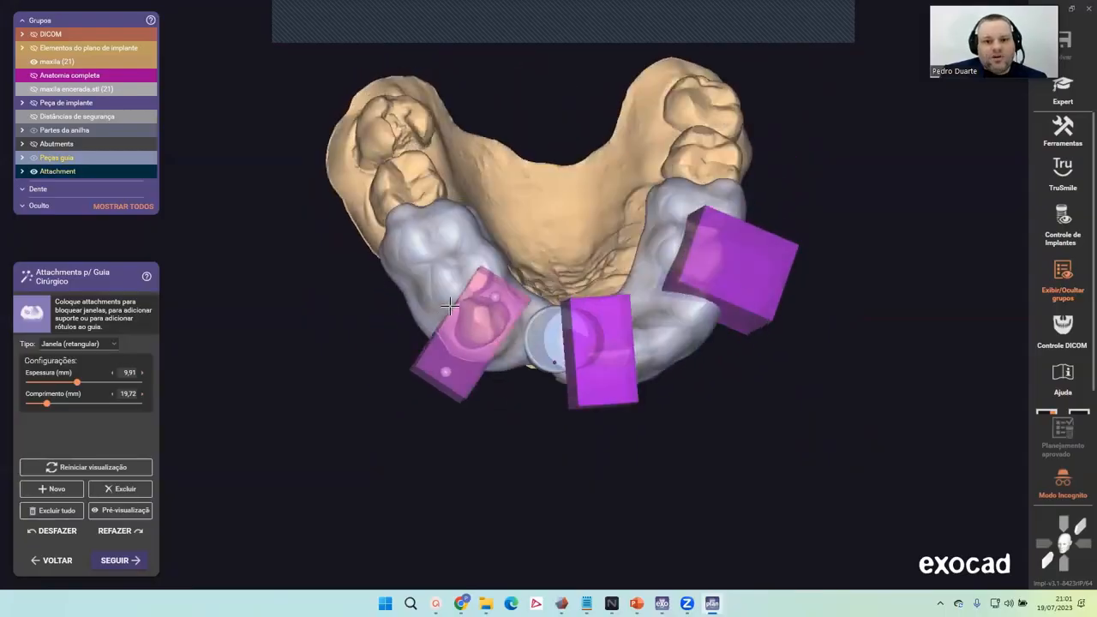
scroll(449, 306, "up", 2)
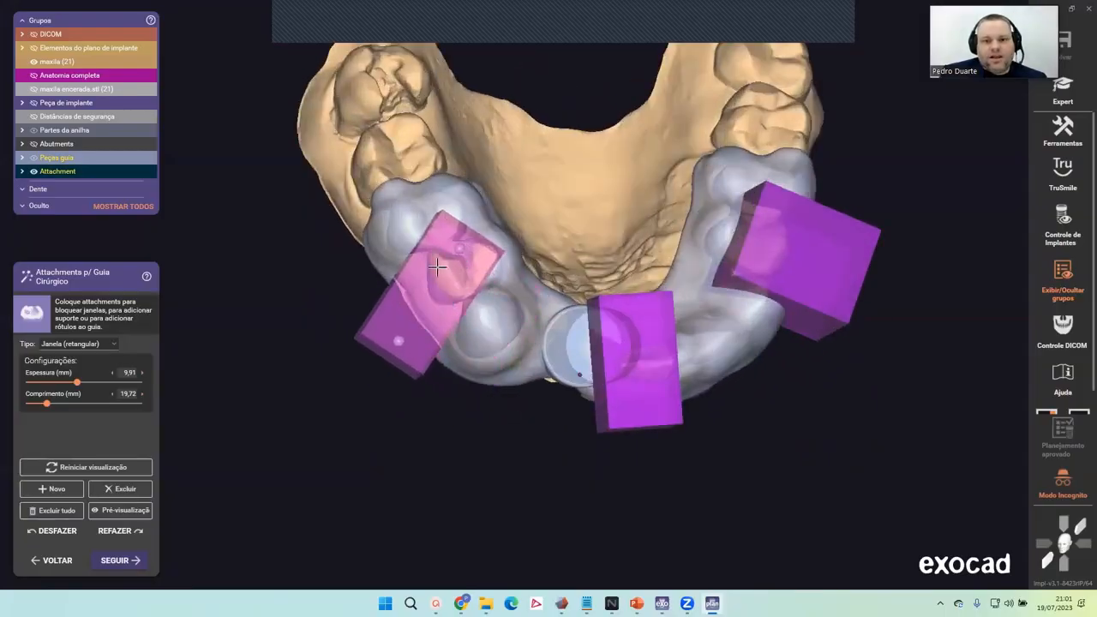
left_click_drag(433, 264, 366, 323)
scroll(371, 326, "down", 2)
right_click_drag(514, 338, 467, 232)
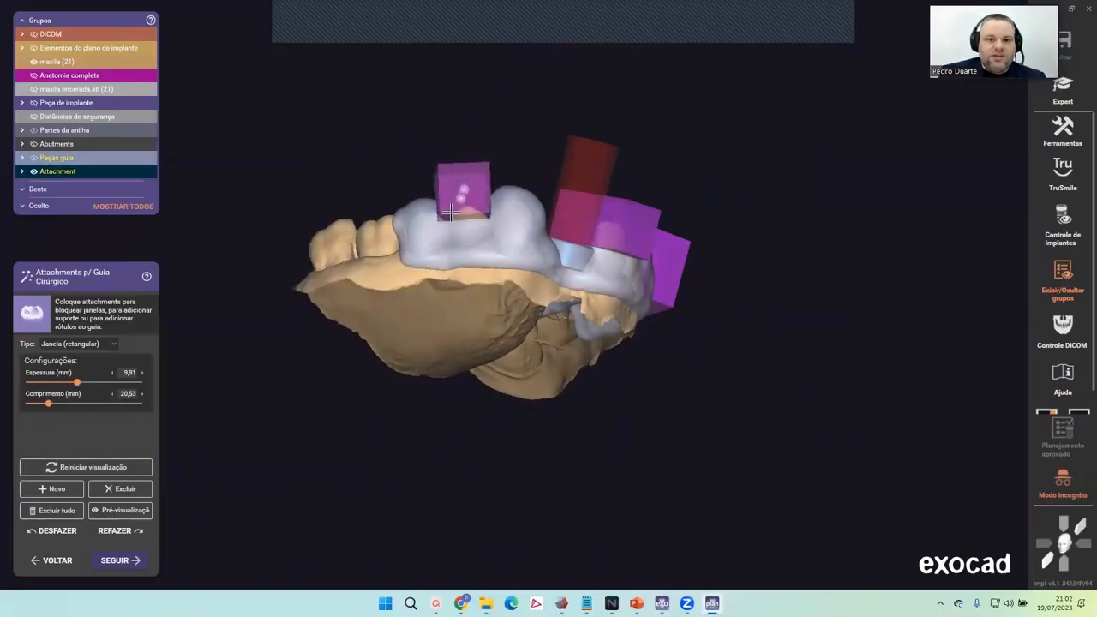
Step: Centre the second window over its new tooth and enlarge it to about 10.92 mm thick and 22.61 mm long
scroll(465, 199, "up", 3)
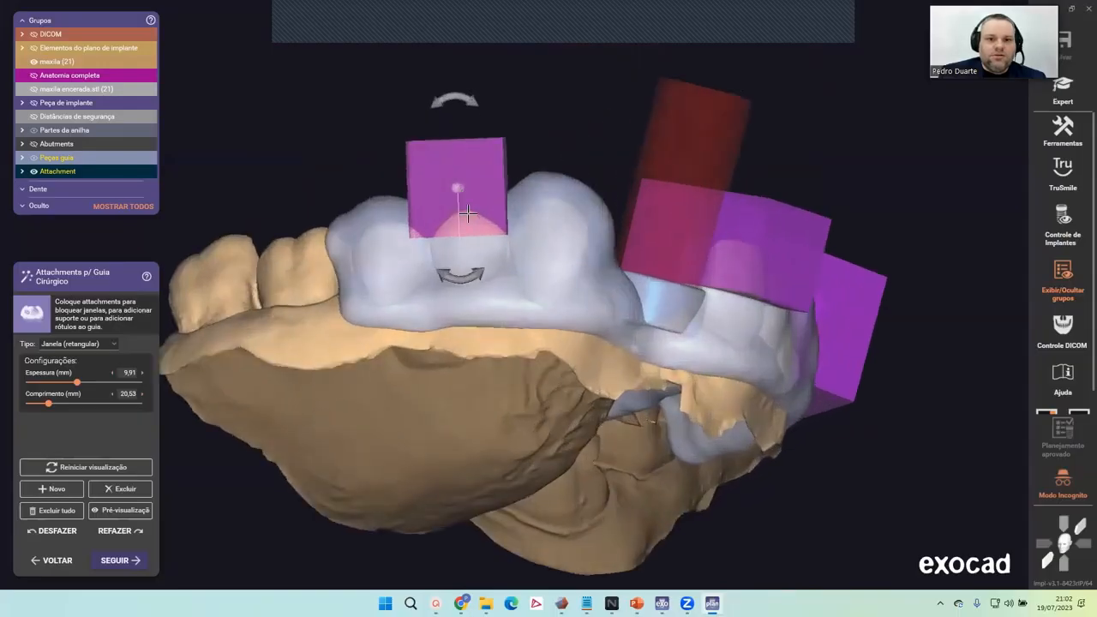
mouse_move(477, 245)
right_mouse_down()
mouse_move(500, 301)
mouse_move(496, 253)
right_mouse_up()
scroll(490, 274, "down", 3)
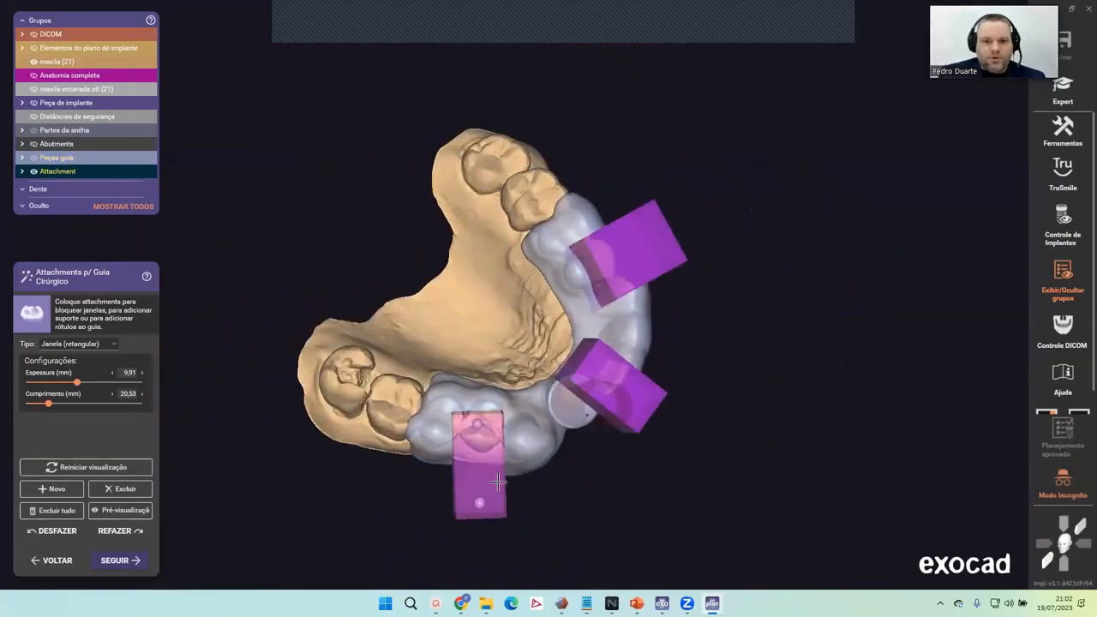
scroll(497, 467, "up", 3)
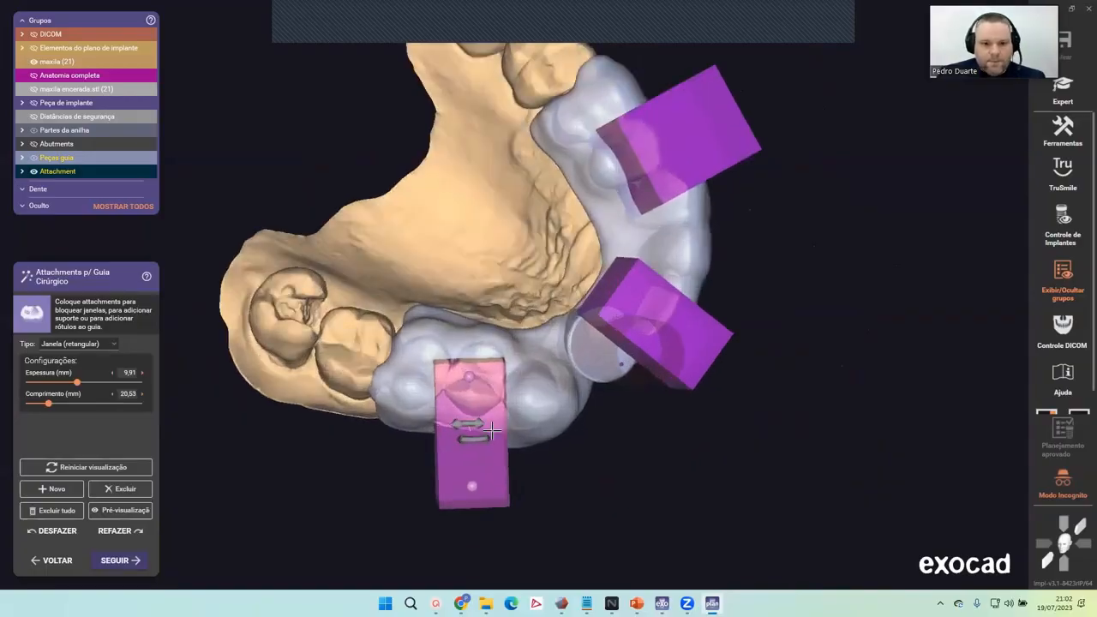
left_click_drag(494, 435, 501, 433)
left_click_drag(477, 397, 475, 407)
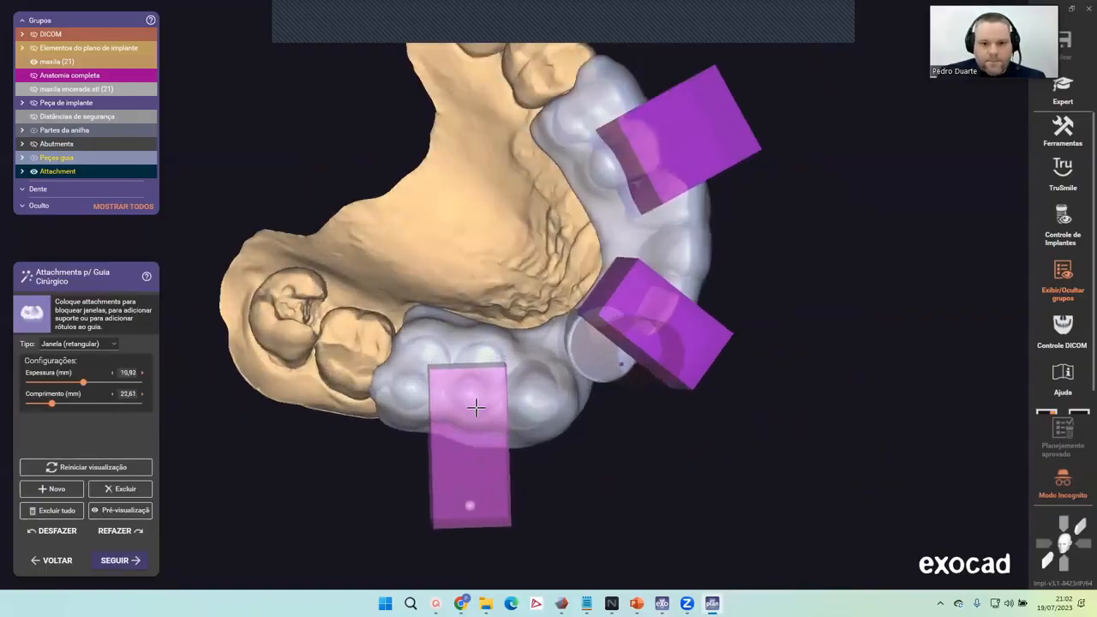
scroll(476, 408, "down", 4)
right_click_drag(475, 407, 479, 349)
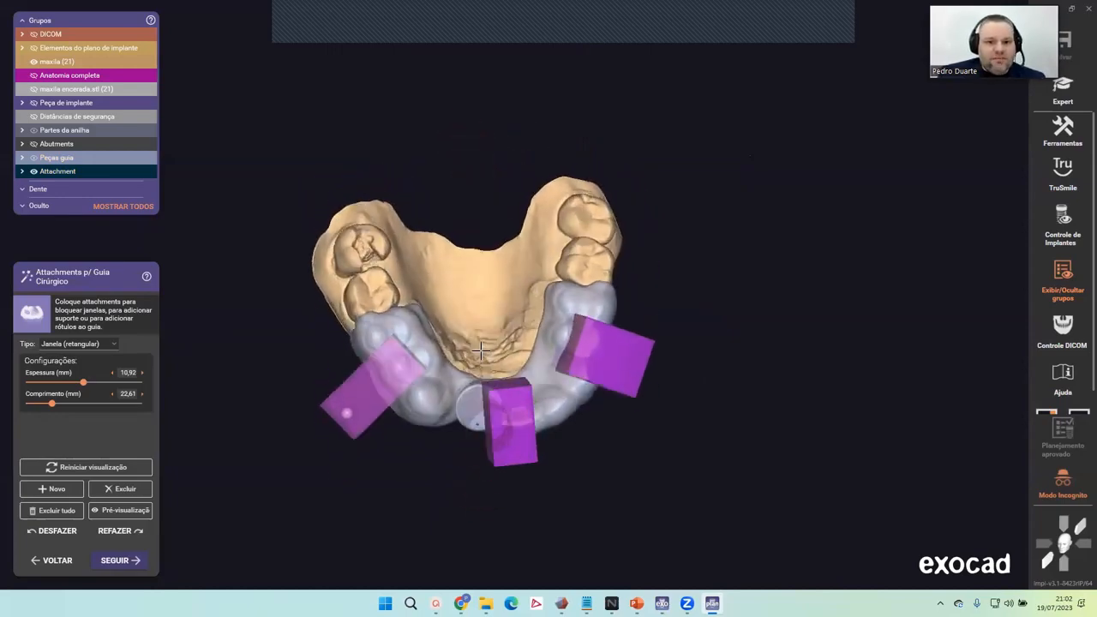
Step: Add a rectangular support bar across the palate between both posterior ends of the guide, 4 mm thick and about 40.51 mm long
left_click(113, 343)
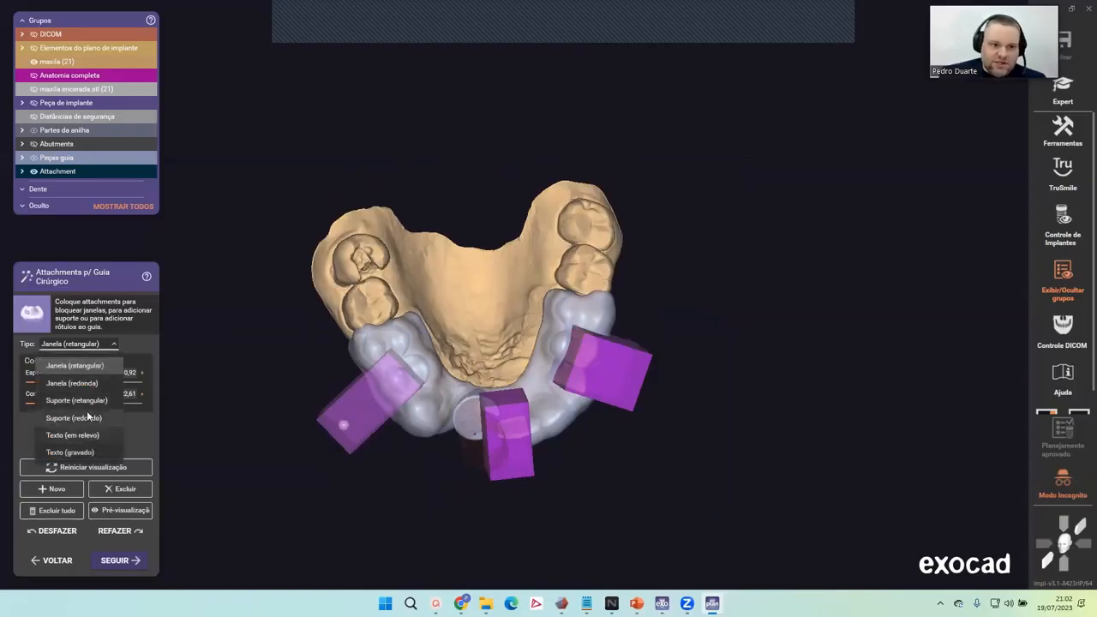
left_click(79, 400)
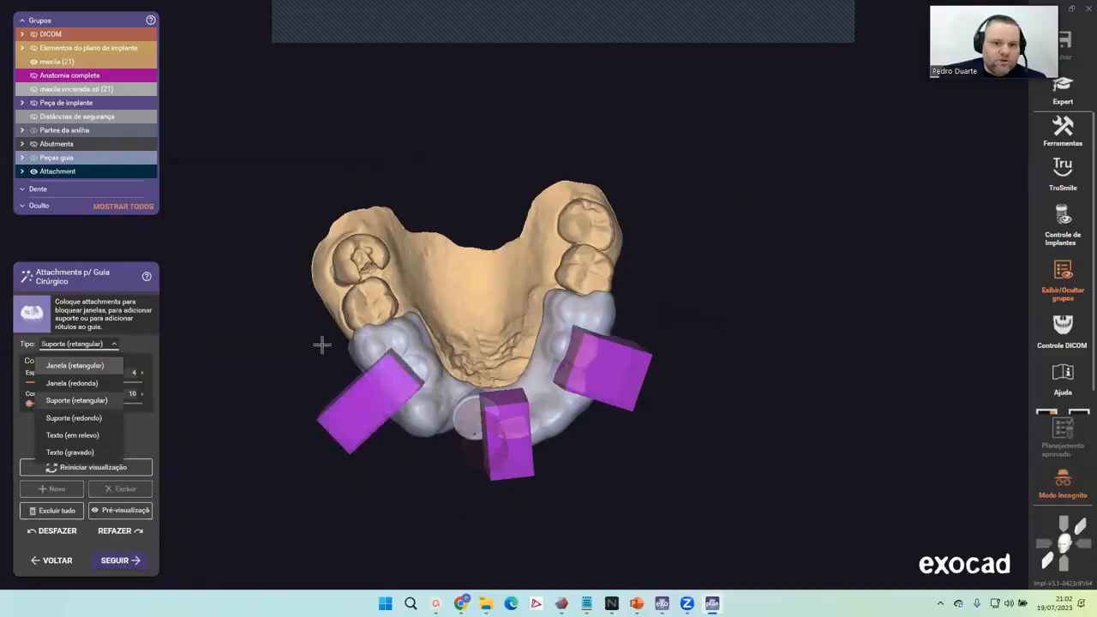
left_click_drag(407, 354, 553, 335)
scroll(555, 336, "up", 5)
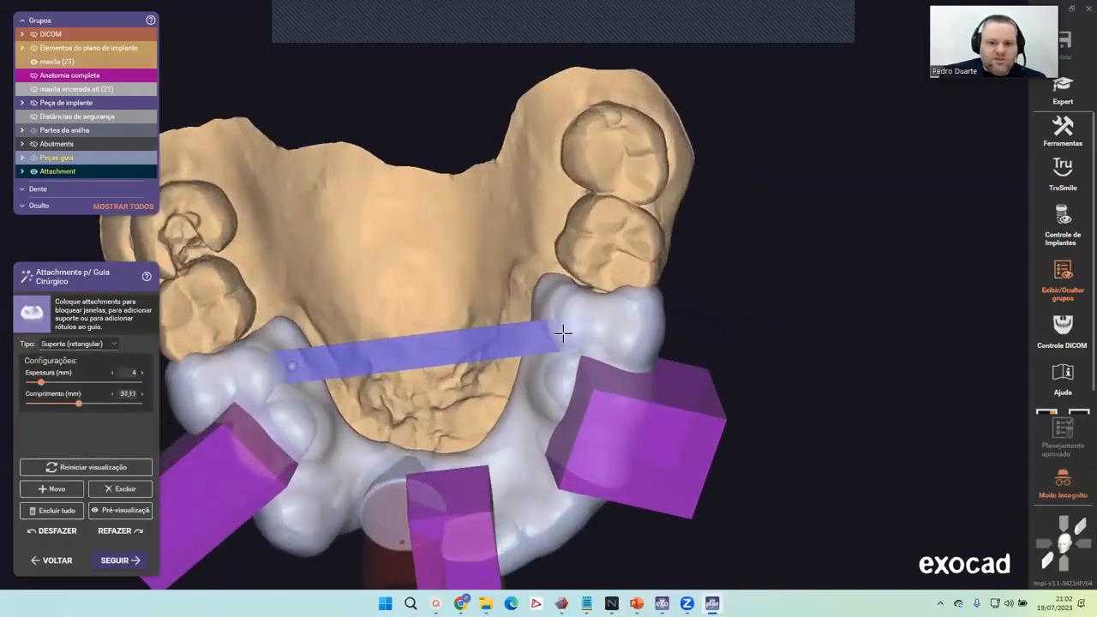
left_click_drag(285, 364, 274, 370)
scroll(414, 240, "down", 3)
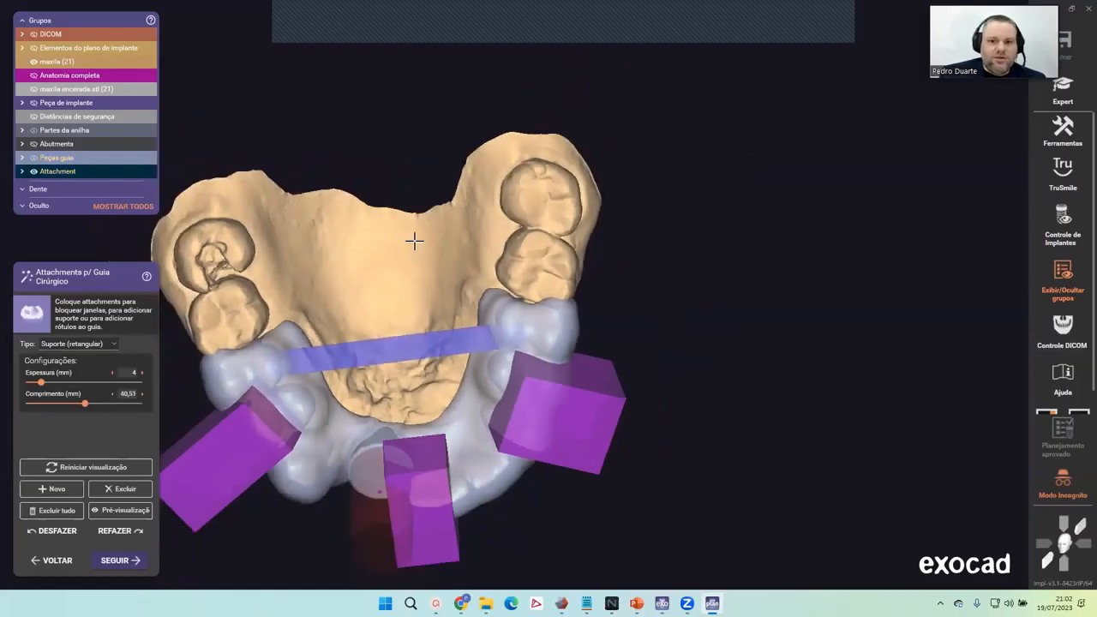
Step: Examine the palatal support bar and the three windows in occlusal and frontal views
right_click_drag(414, 240, 481, 204)
middle_click_drag(481, 206, 487, 203)
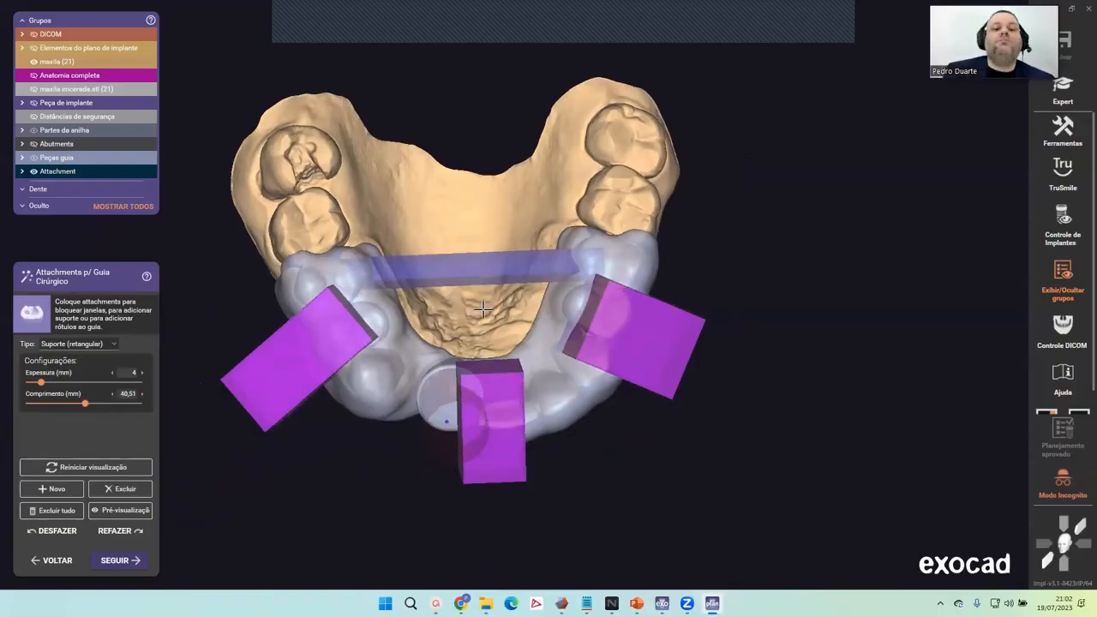
right_click_drag(471, 306, 481, 331)
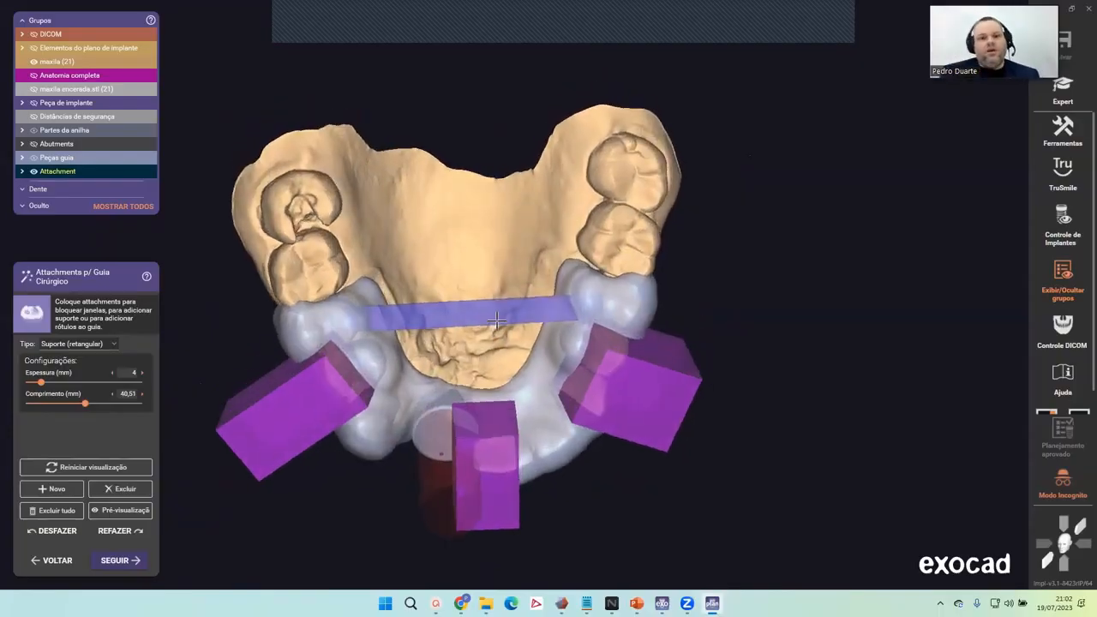
middle_click_drag(497, 319, 528, 296)
right_click_drag(528, 296, 532, 288)
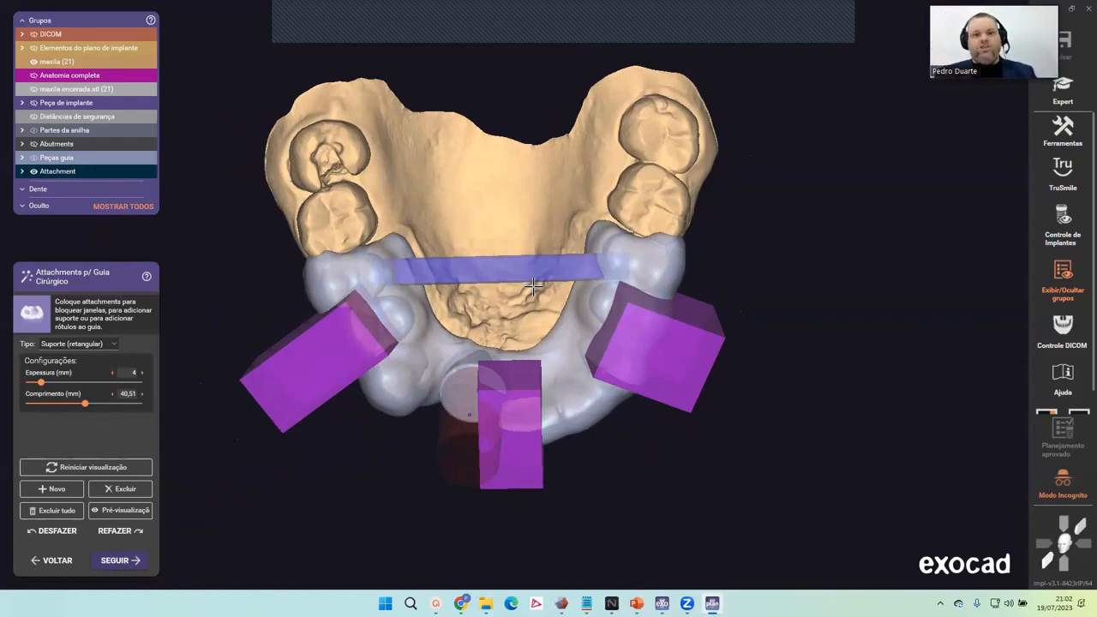
mouse_move(506, 294)
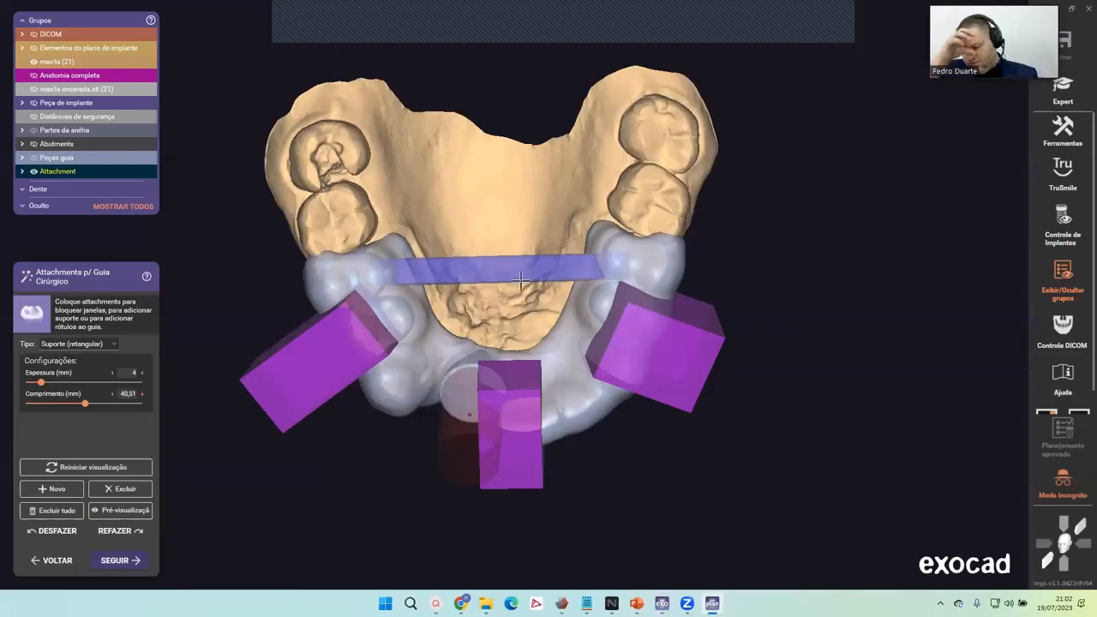
scroll(545, 315, "down", 2)
right_click_drag(545, 315, 516, 278)
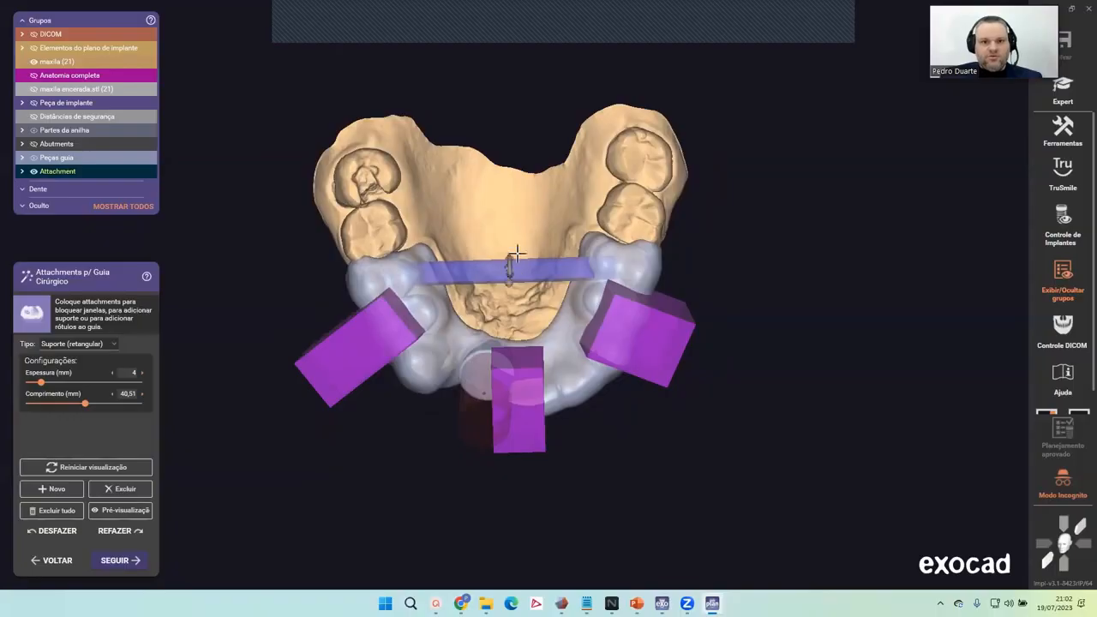
right_click_drag(525, 381, 522, 237)
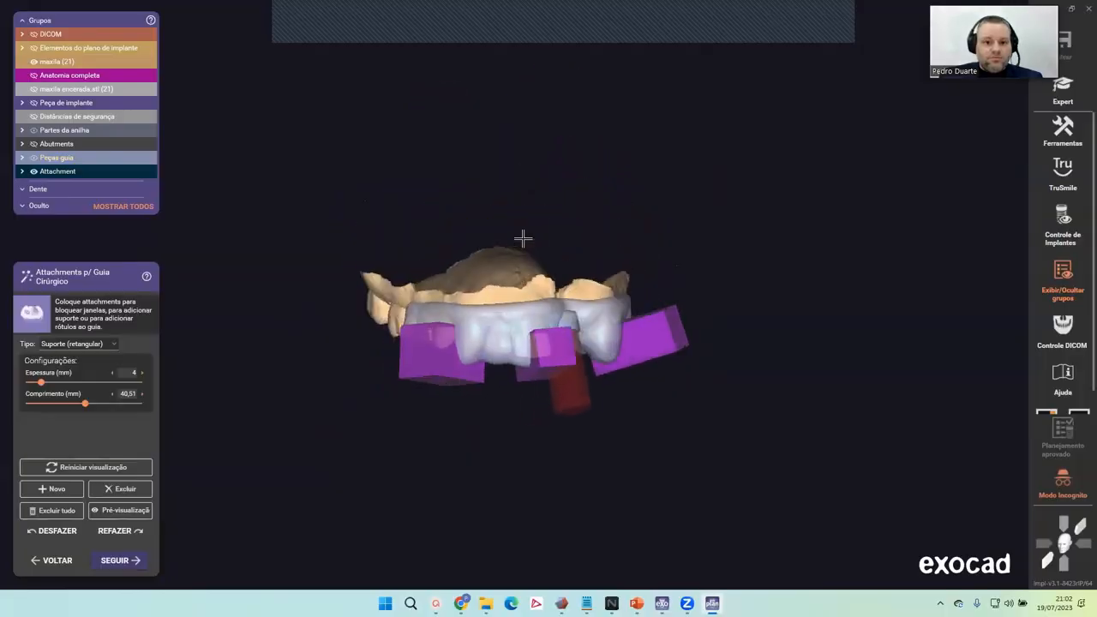
Step: Engrave a first name on the guide's labial surface, 1 mm deep and 4 mm in size, and generate the merged guide
left_click(109, 344)
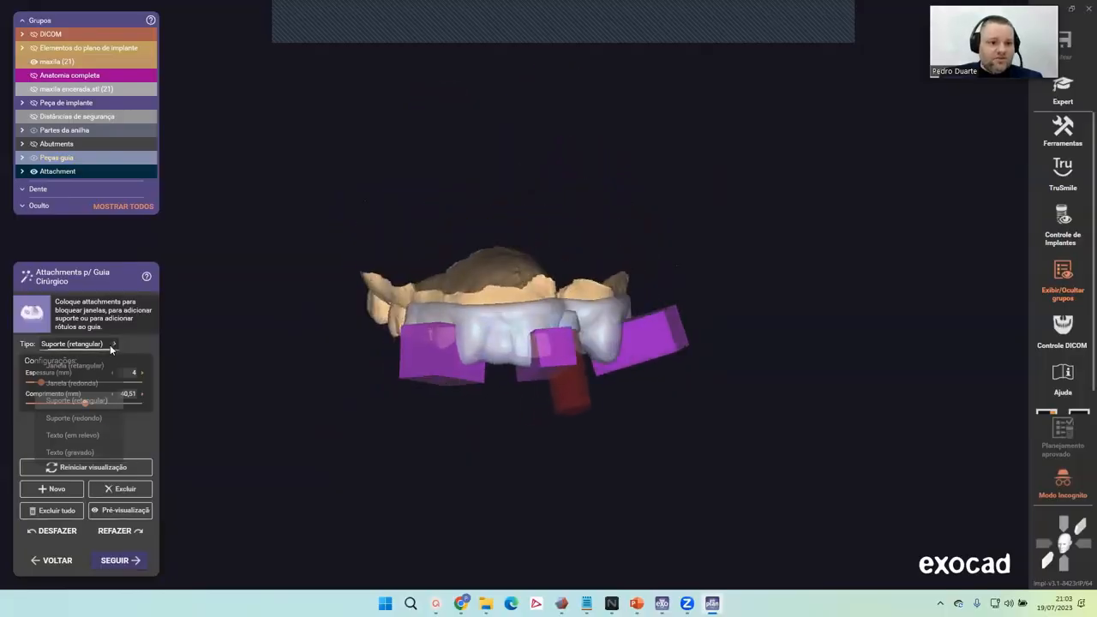
left_click(89, 450)
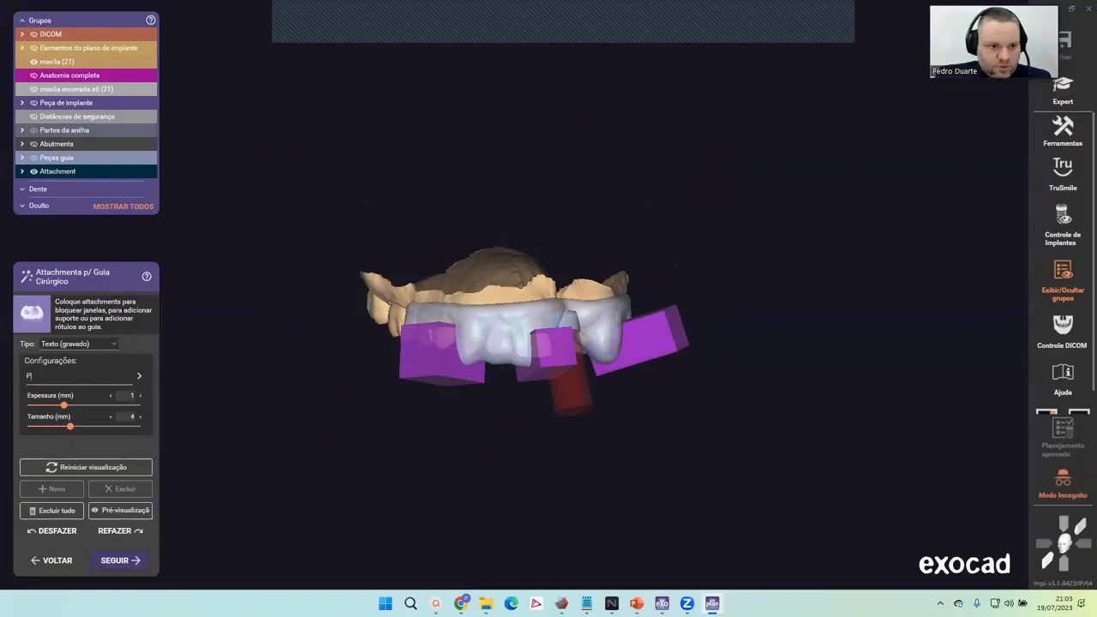
left_click(510, 328)
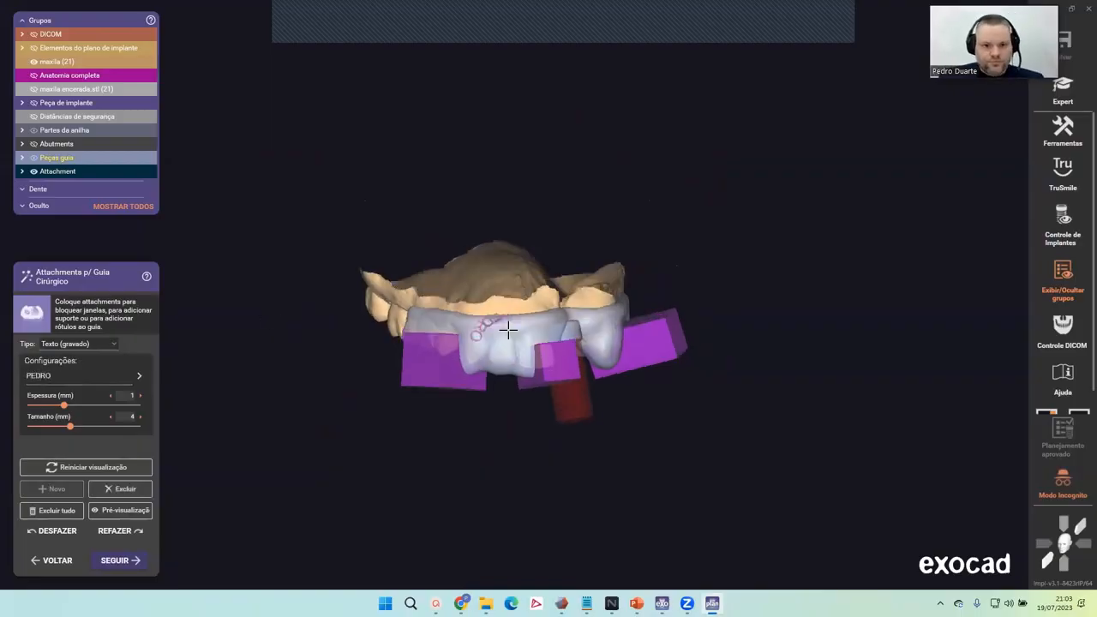
right_click_drag(510, 368, 462, 423)
right_click_drag(399, 400, 232, 563)
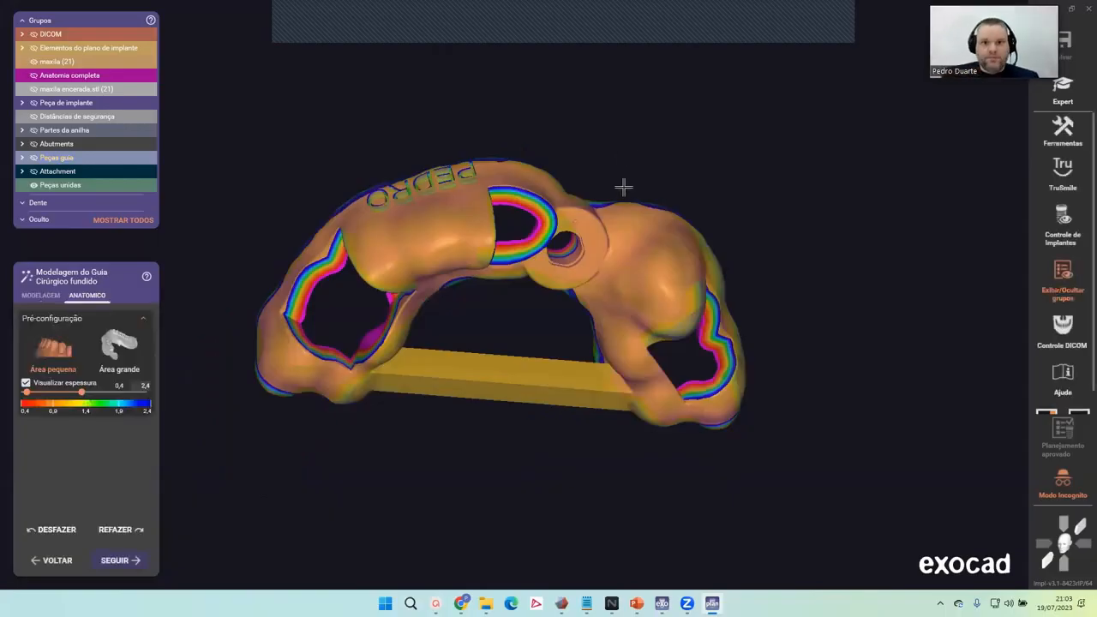
Step: Inspect the merged guide's thickness map around the windows, sleeve and bar, open the free-form modelling tools and complete the guide wizard
right_click_drag(438, 494, 476, 398)
scroll(462, 472, "down", 3)
scroll(591, 359, "up", 3)
right_click_drag(591, 360, 543, 415)
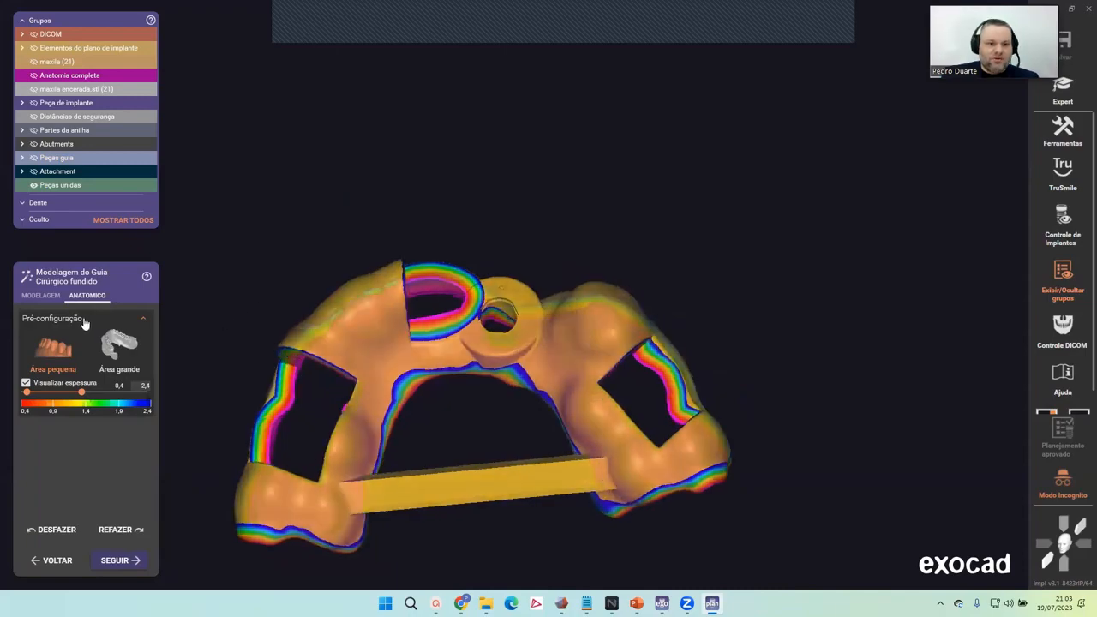
left_click(40, 295)
right_click_drag(408, 352, 534, 304)
right_click_drag(500, 506, 563, 232)
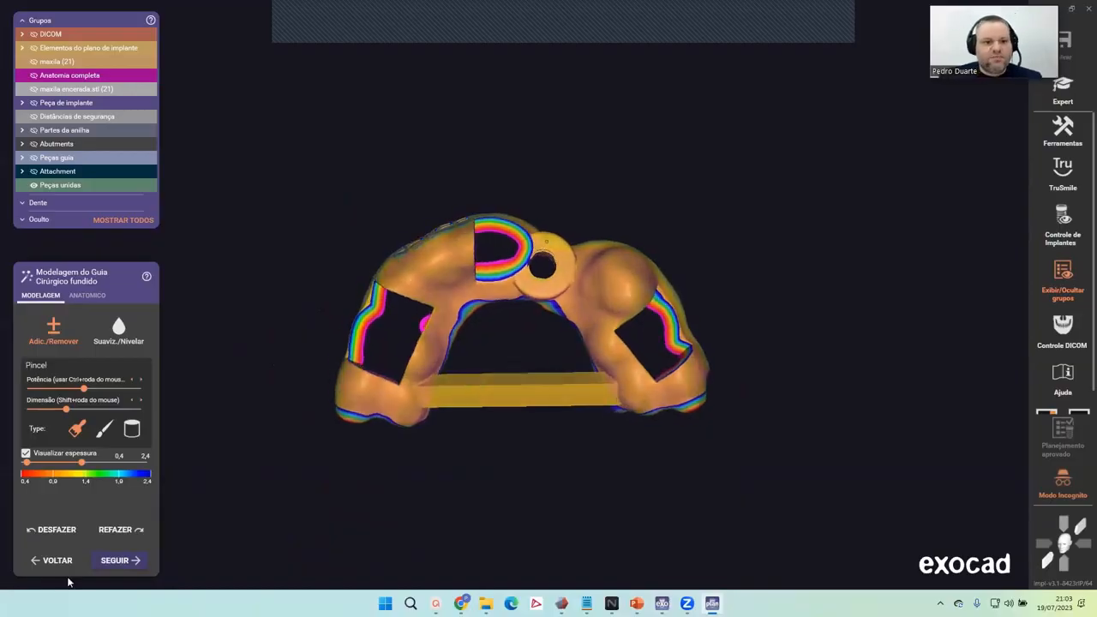
left_click(106, 559)
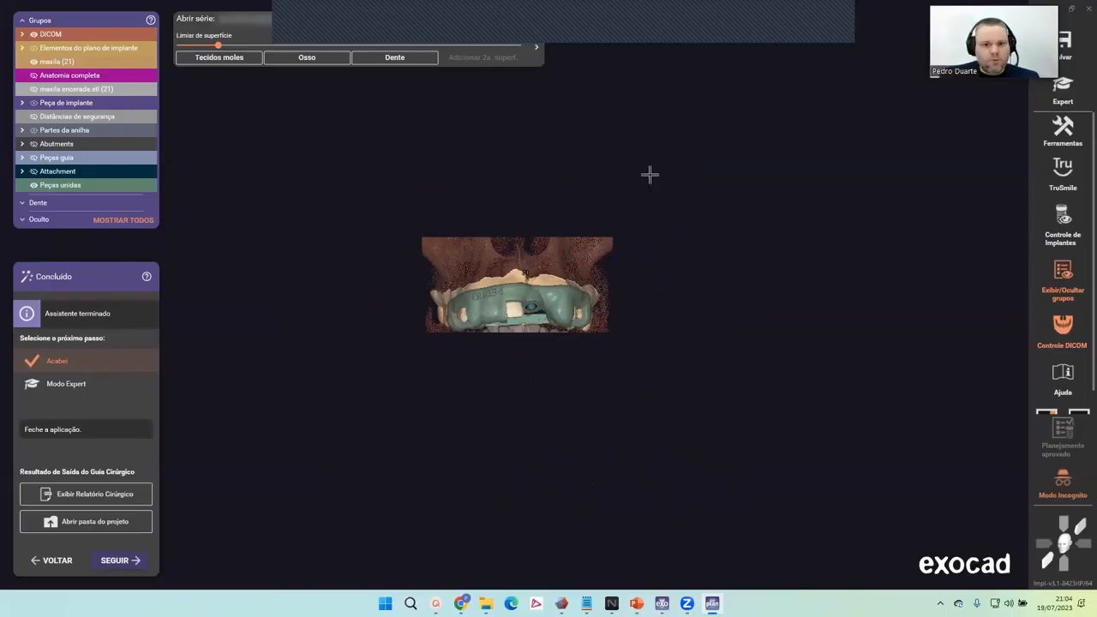
Step: Open the surgical report and review its cover page with the upper-jaw guide image and the sleeve and drill diagram
left_click(94, 496)
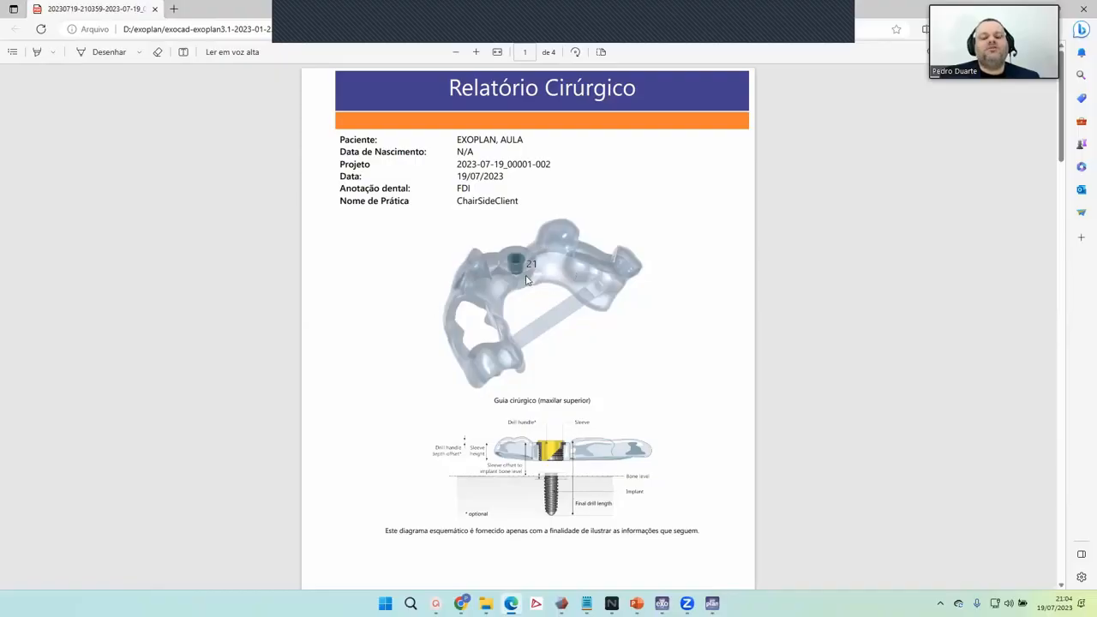
scroll(544, 274, "down", 2)
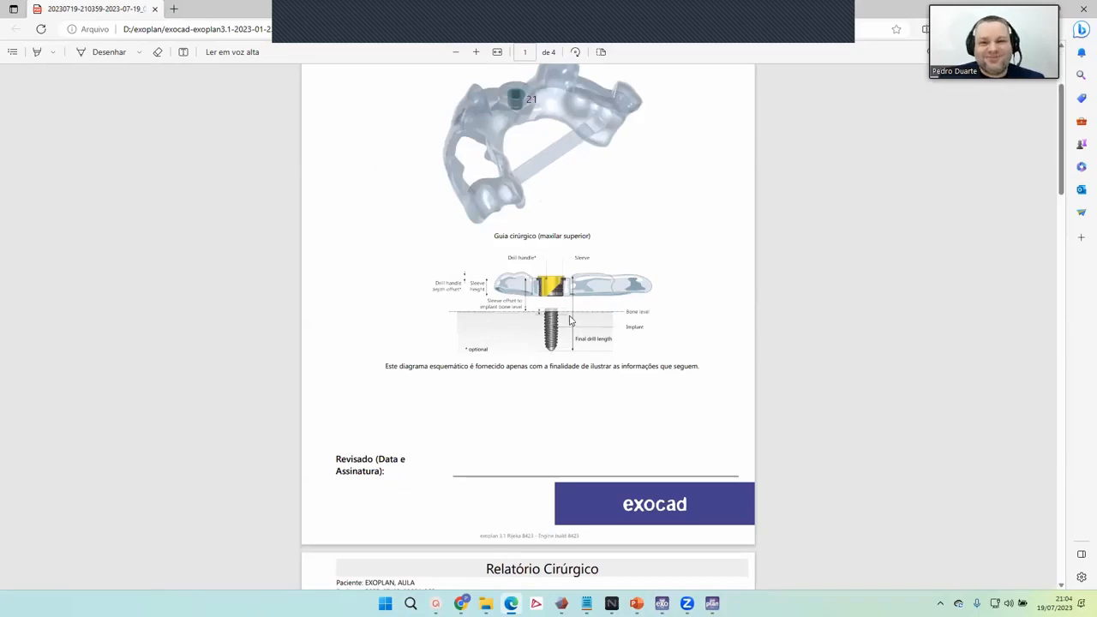
scroll(572, 315, "down", 2)
scroll(575, 312, "up", 1)
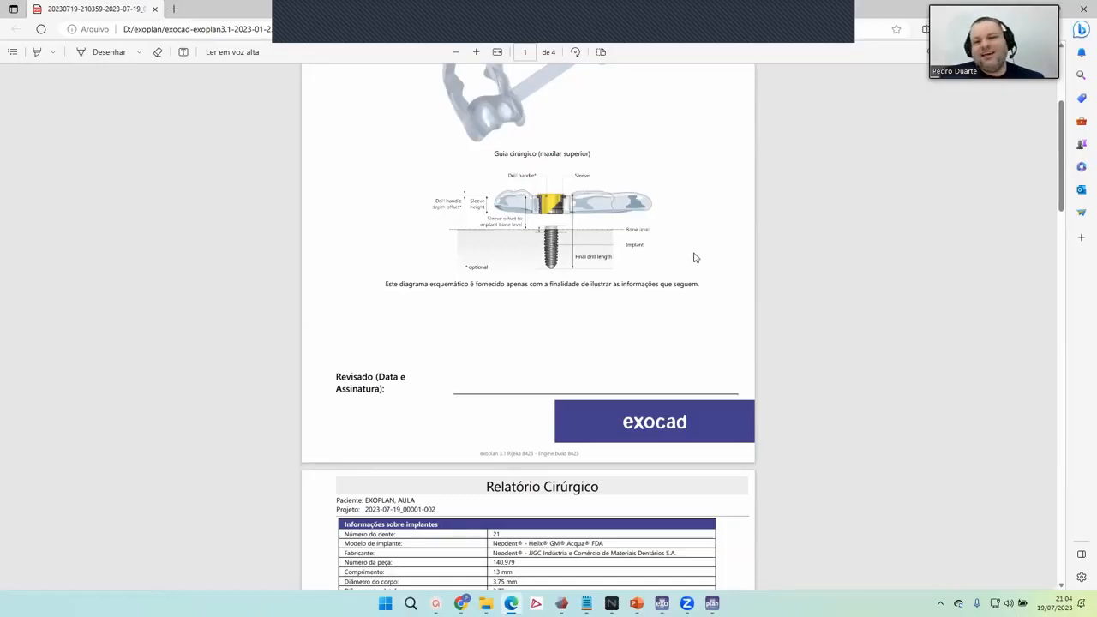
scroll(686, 254, "up", 1)
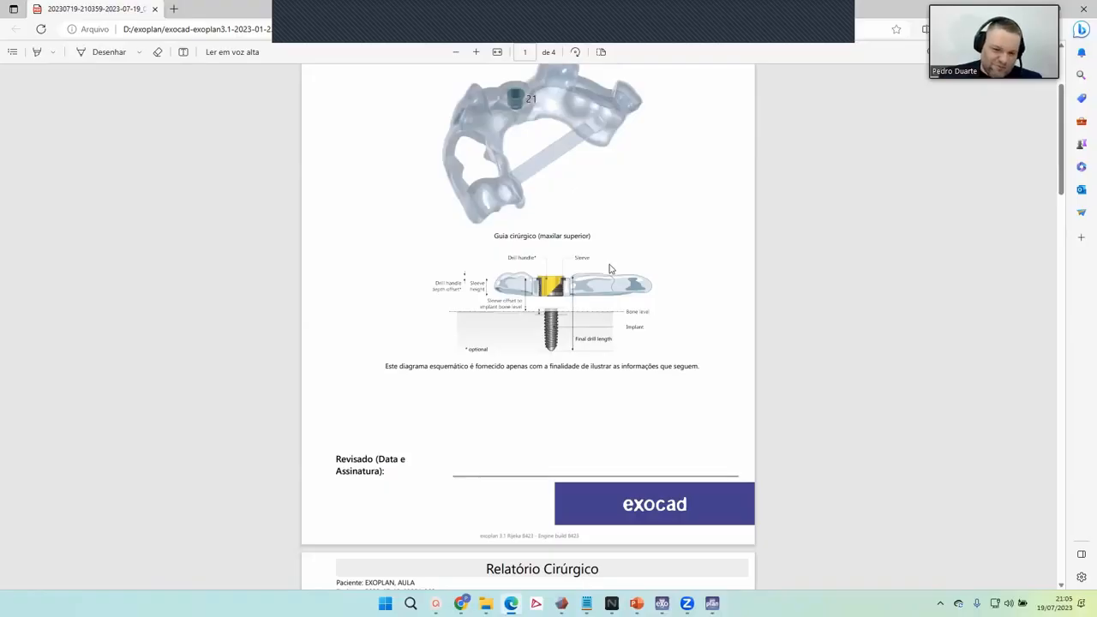
scroll(593, 286, "down", 1)
scroll(593, 286, "down", 3)
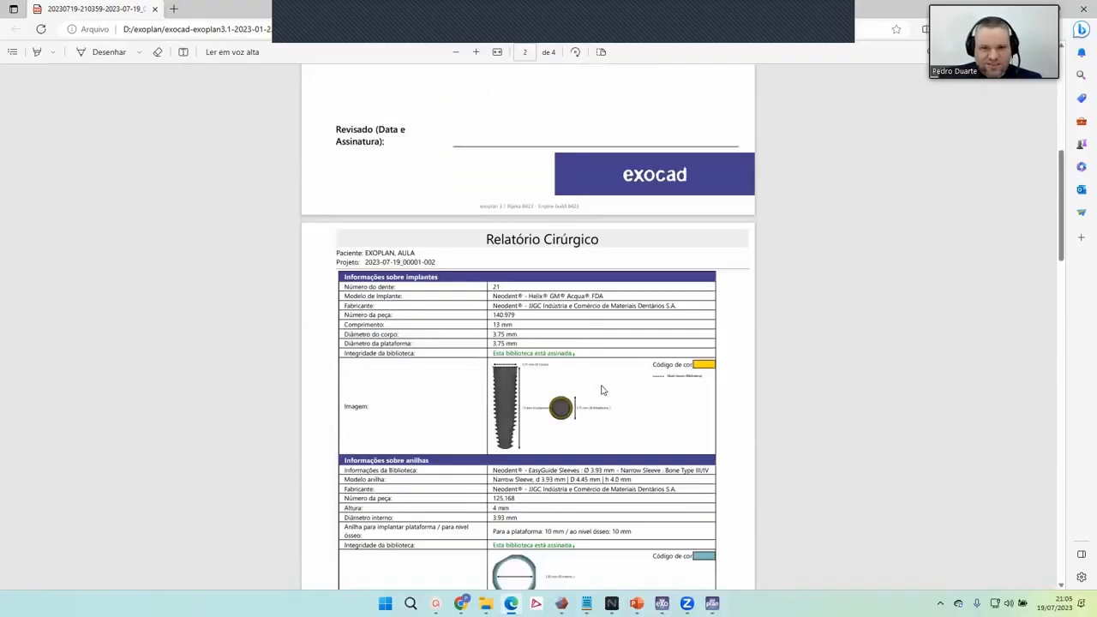
Step: Read the report's implant, sleeve and surgical drill tables, the implant information page and the disclaimer
scroll(600, 386, "down", 1)
scroll(590, 319, "down", 1)
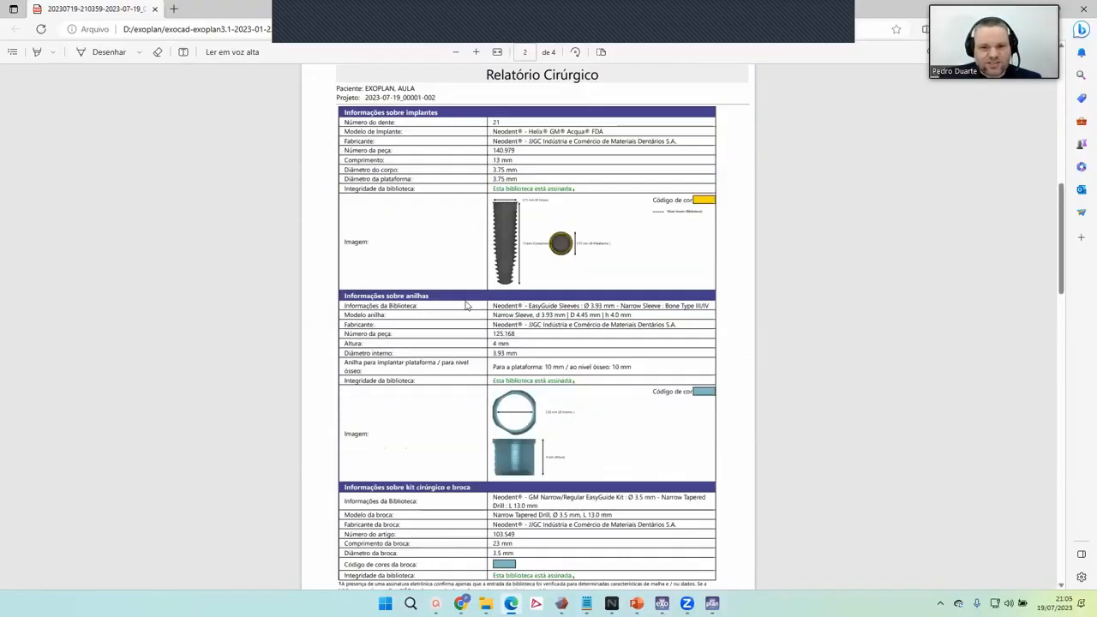
scroll(577, 352, "down", 1)
scroll(577, 351, "down", 1)
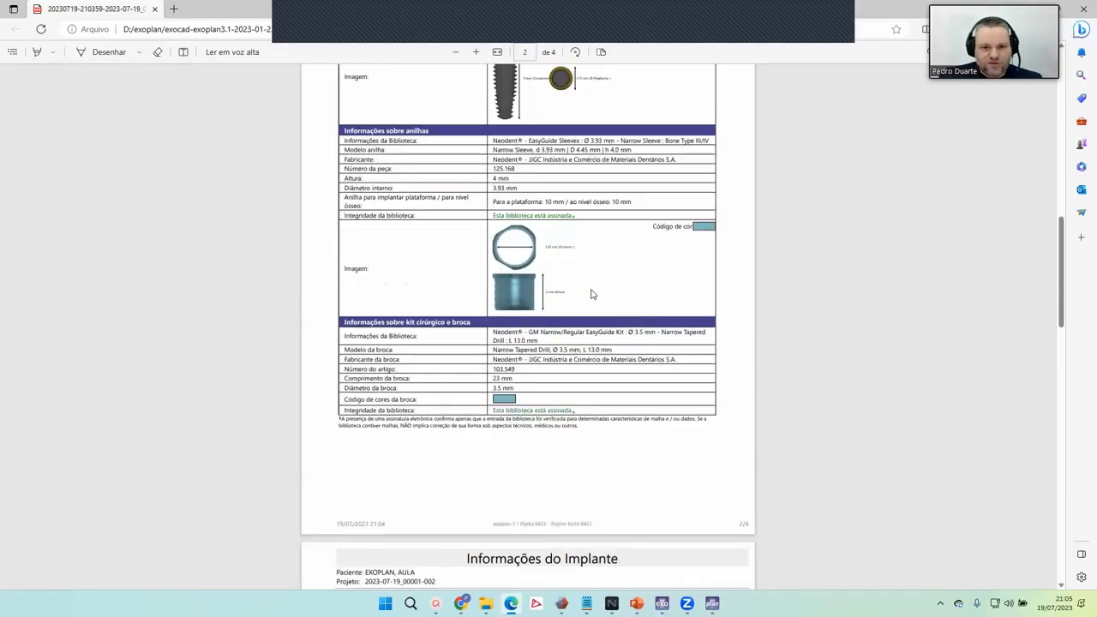
scroll(512, 366, "down", 2)
scroll(512, 367, "down", 8)
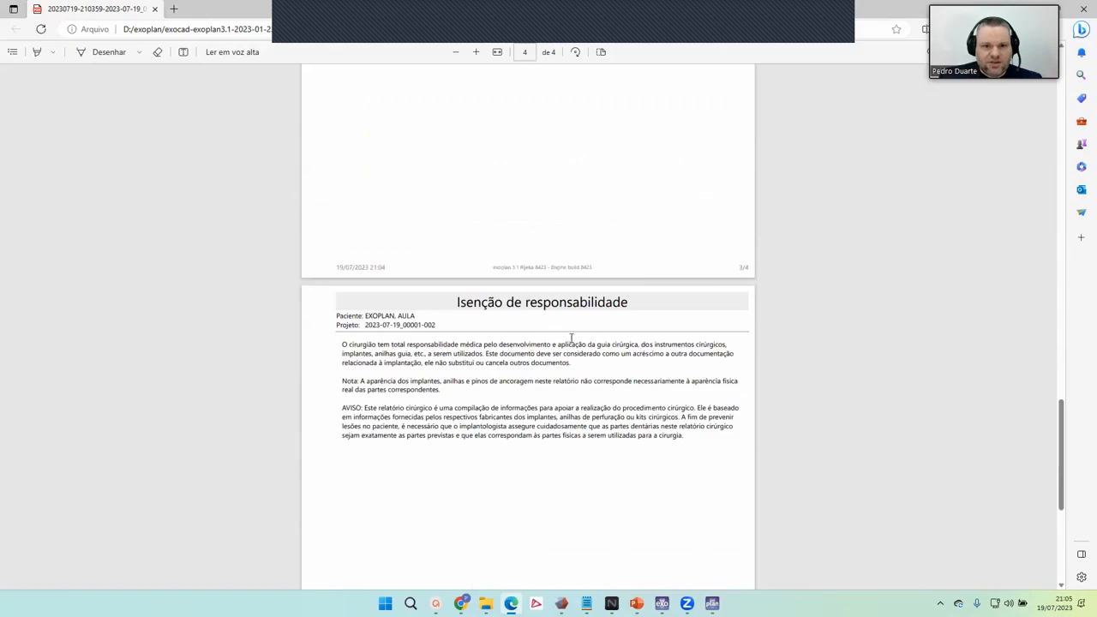
Step: Skim the surgical report once more from the cover page to the implant information page and close it
scroll(568, 340, "up", 10)
scroll(568, 343, "up", 10)
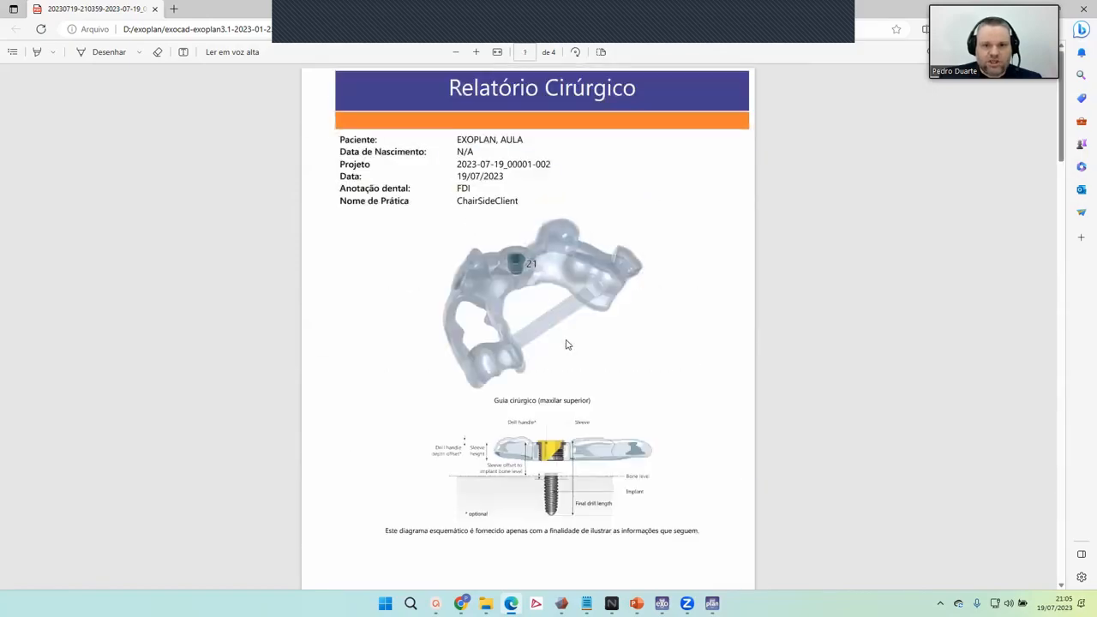
scroll(565, 345, "down", 15)
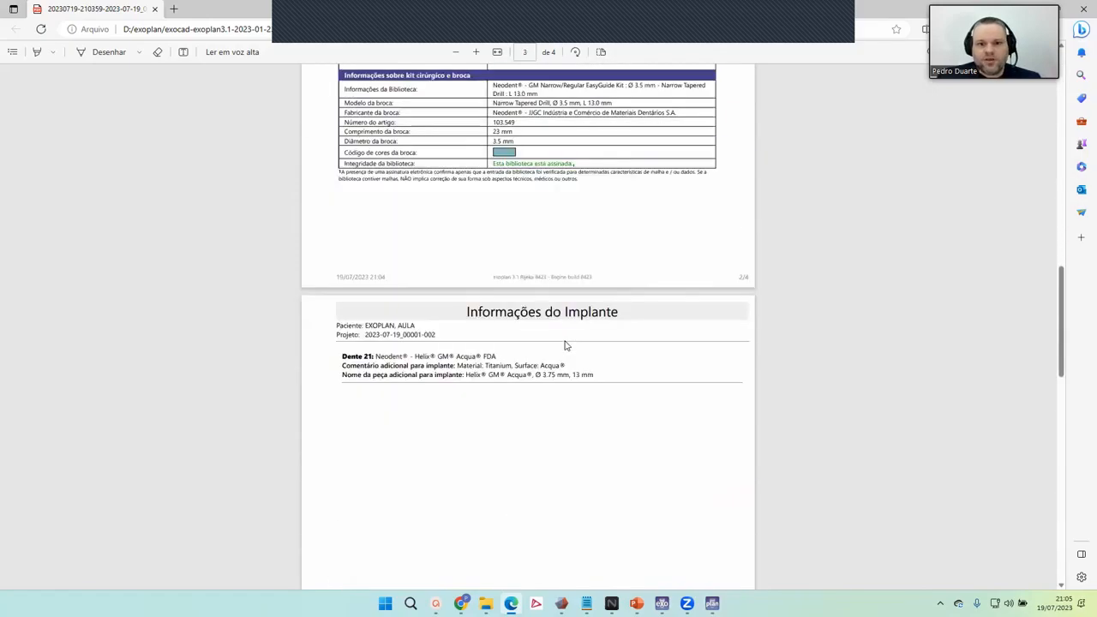
scroll(565, 344, "up", 15)
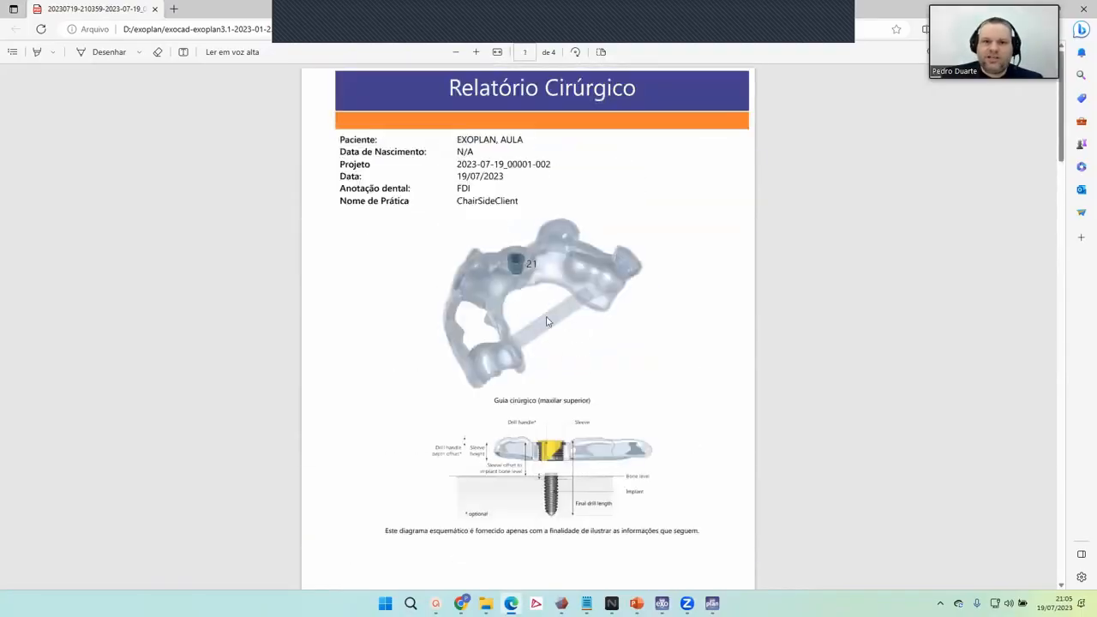
left_click(1083, 9)
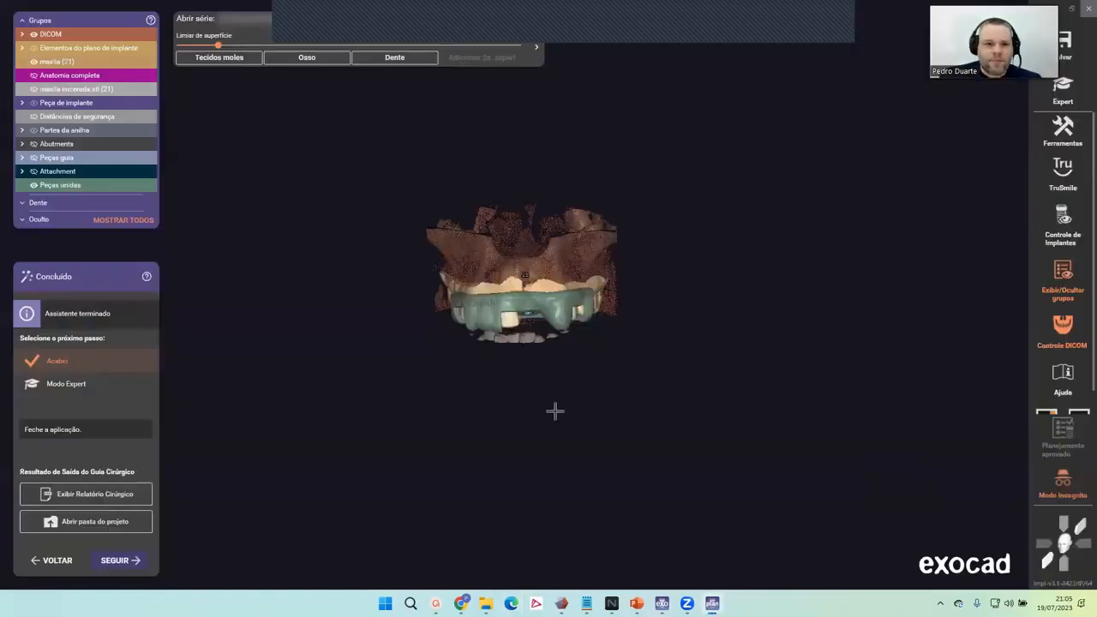
Step: Switch to the exoplan presentation in PowerPoint and show the slide "Posicionamento tridimensional de implantes" full screen without the taskbar
right_click_drag(554, 411, 609, 457)
mouse_move(635, 603)
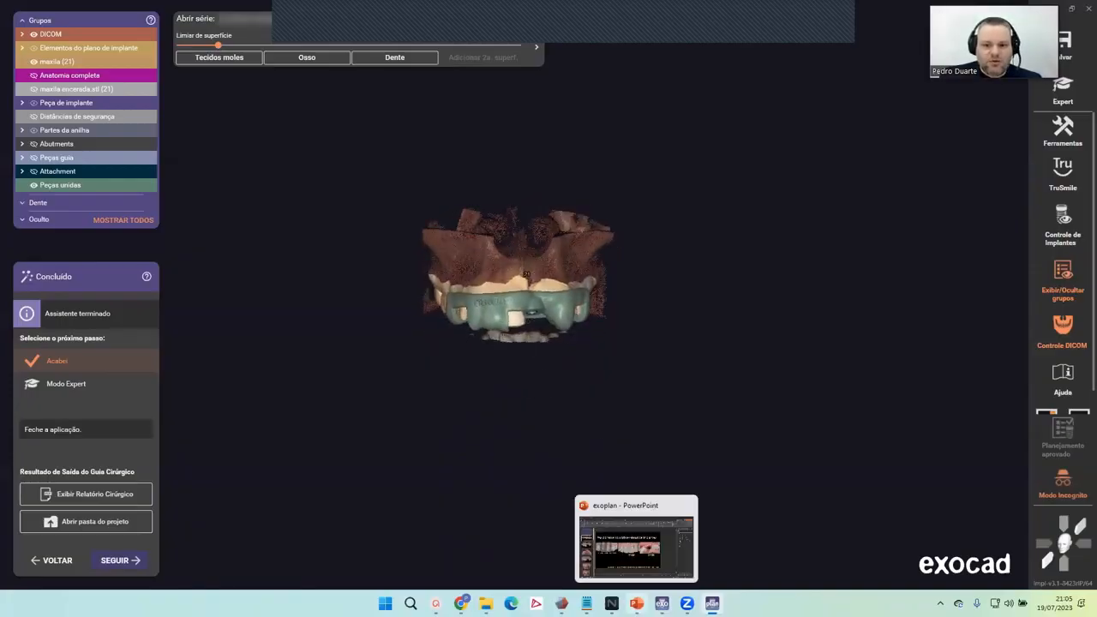
left_click(629, 554)
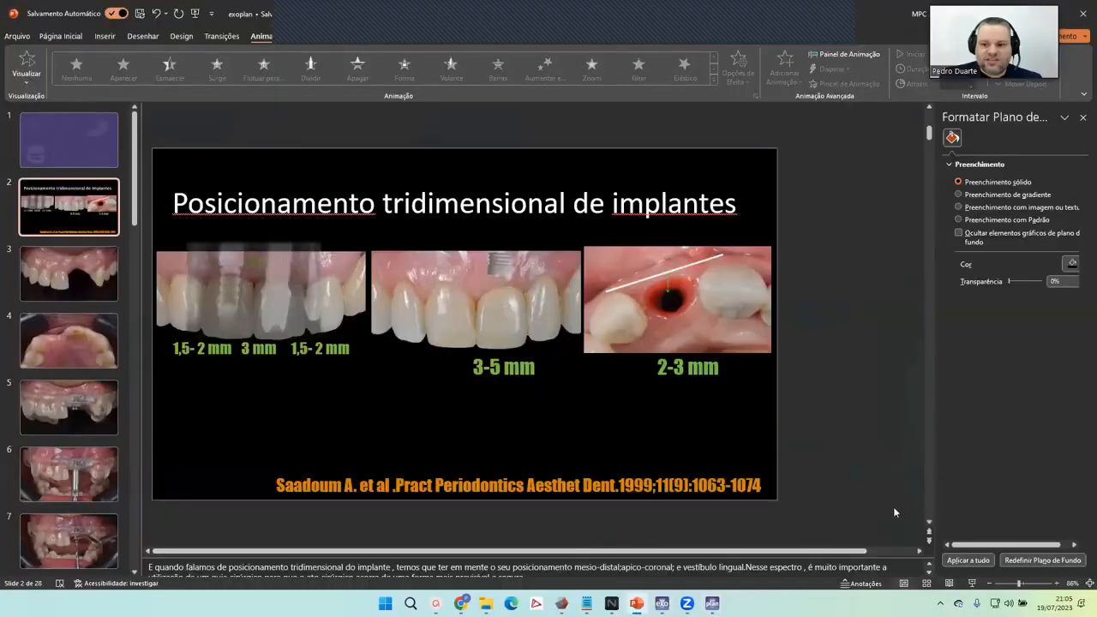
left_click(971, 583)
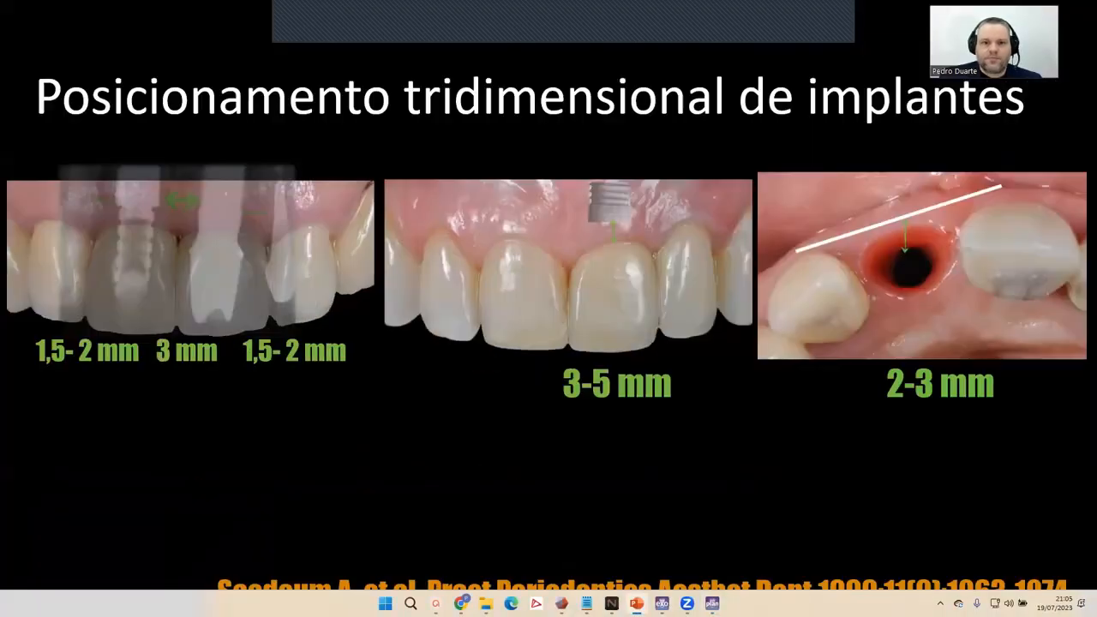
left_click(485, 432)
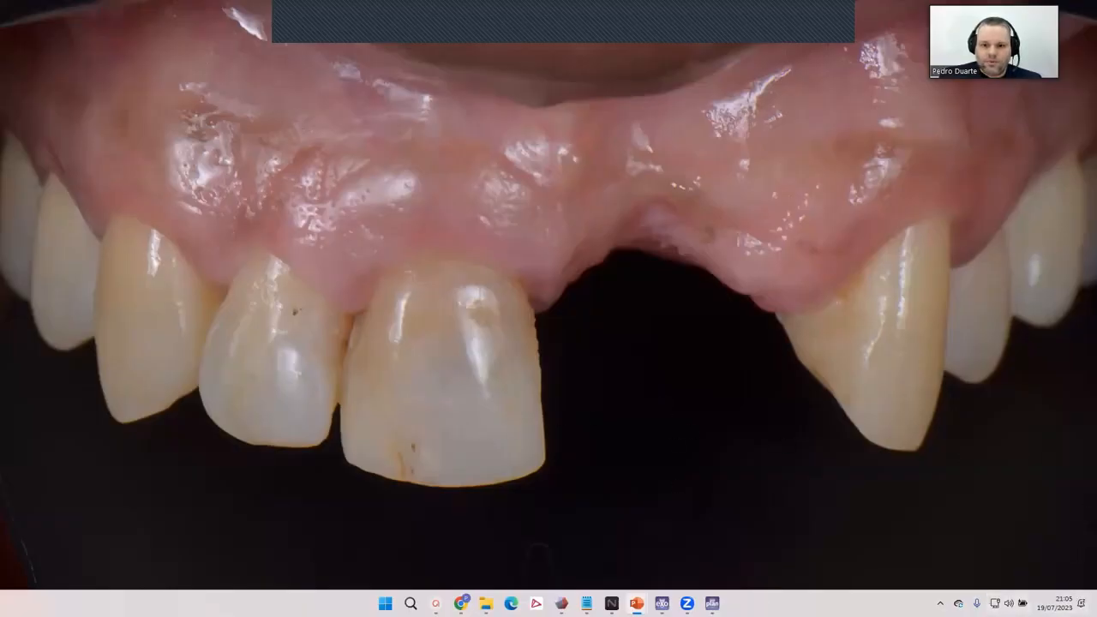
right_click(759, 600)
left_click(710, 485)
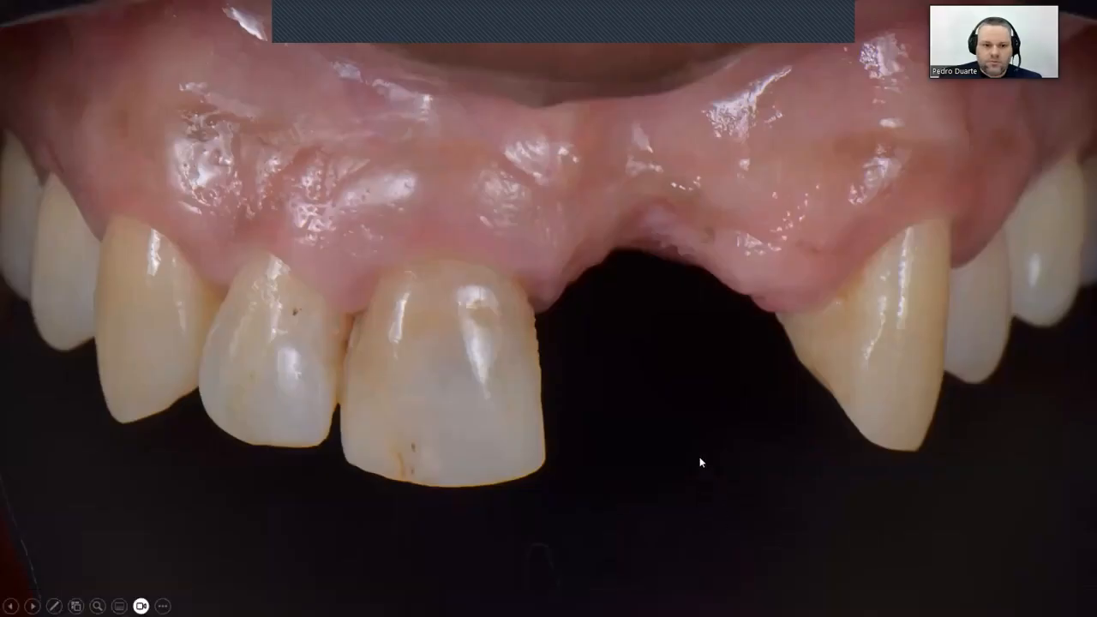
key("Left")
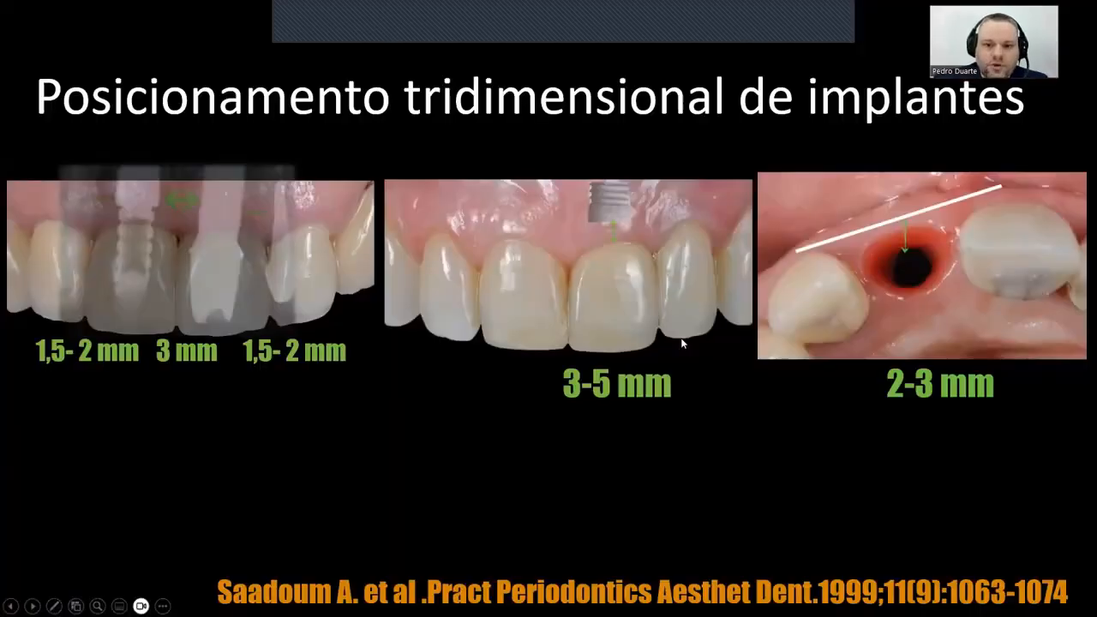
Step: Advance the slide show through the frontal and occlusal photos of the edentulous space to the photo of the seated surgical guide
key("Right")
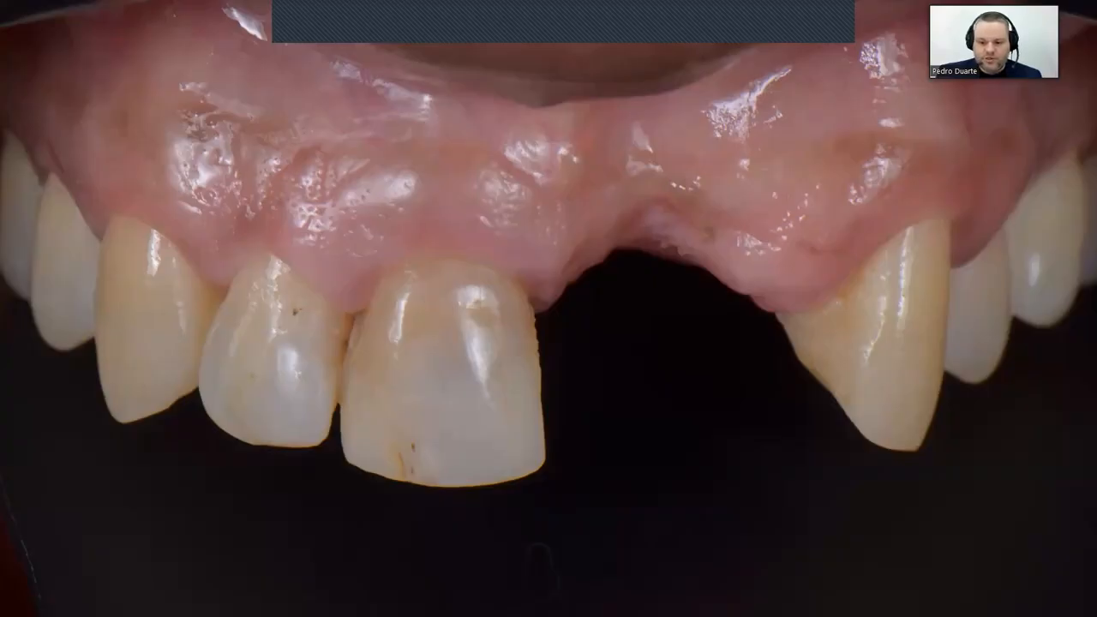
key("Right")
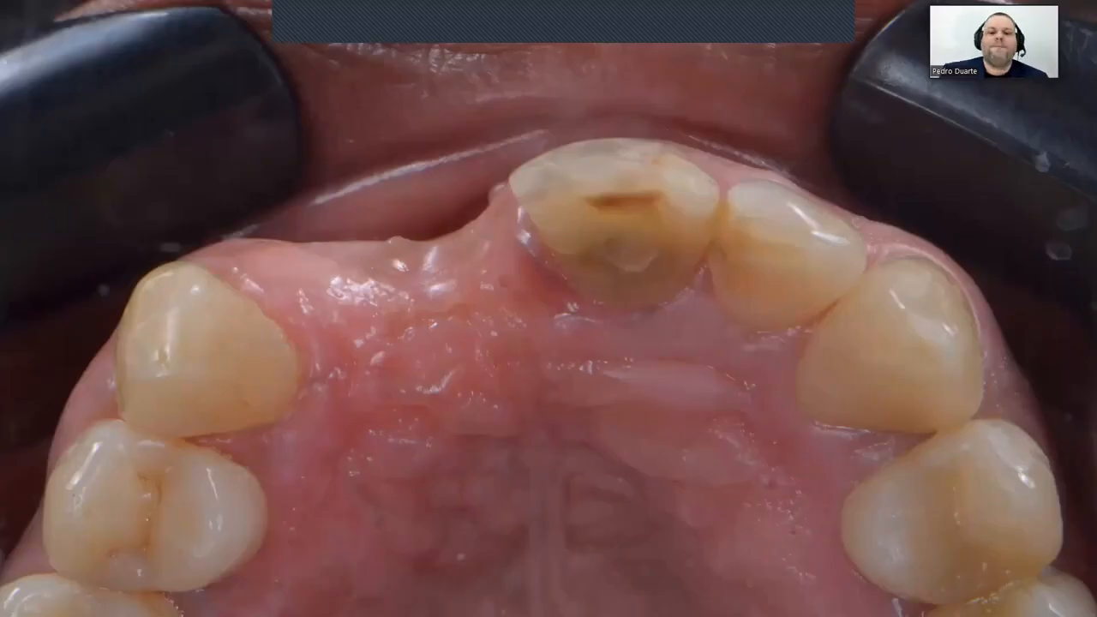
key("Right")
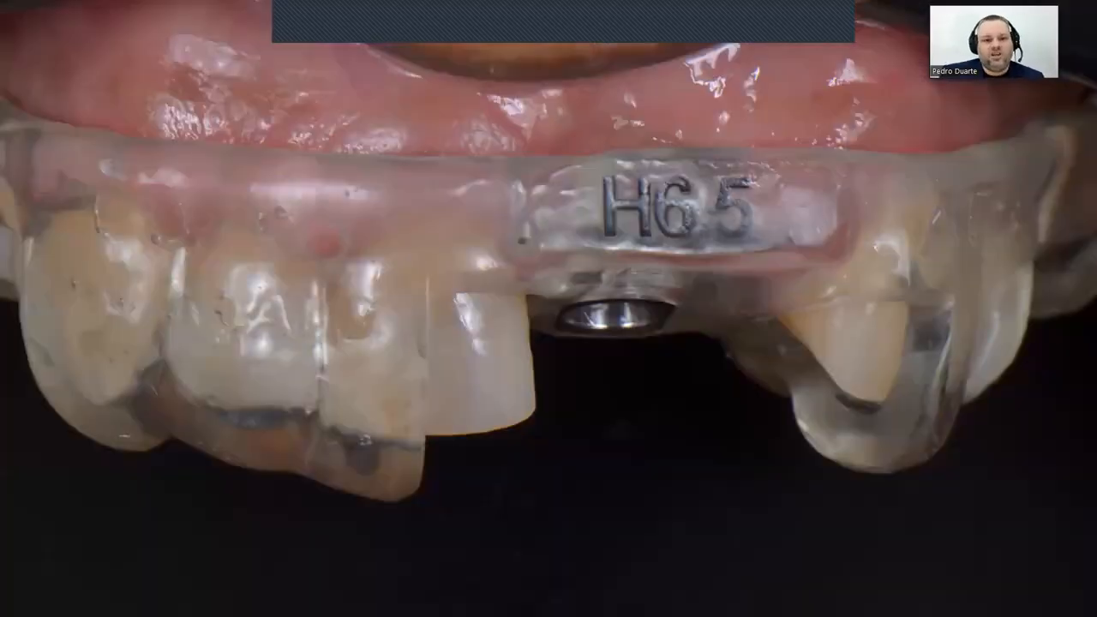